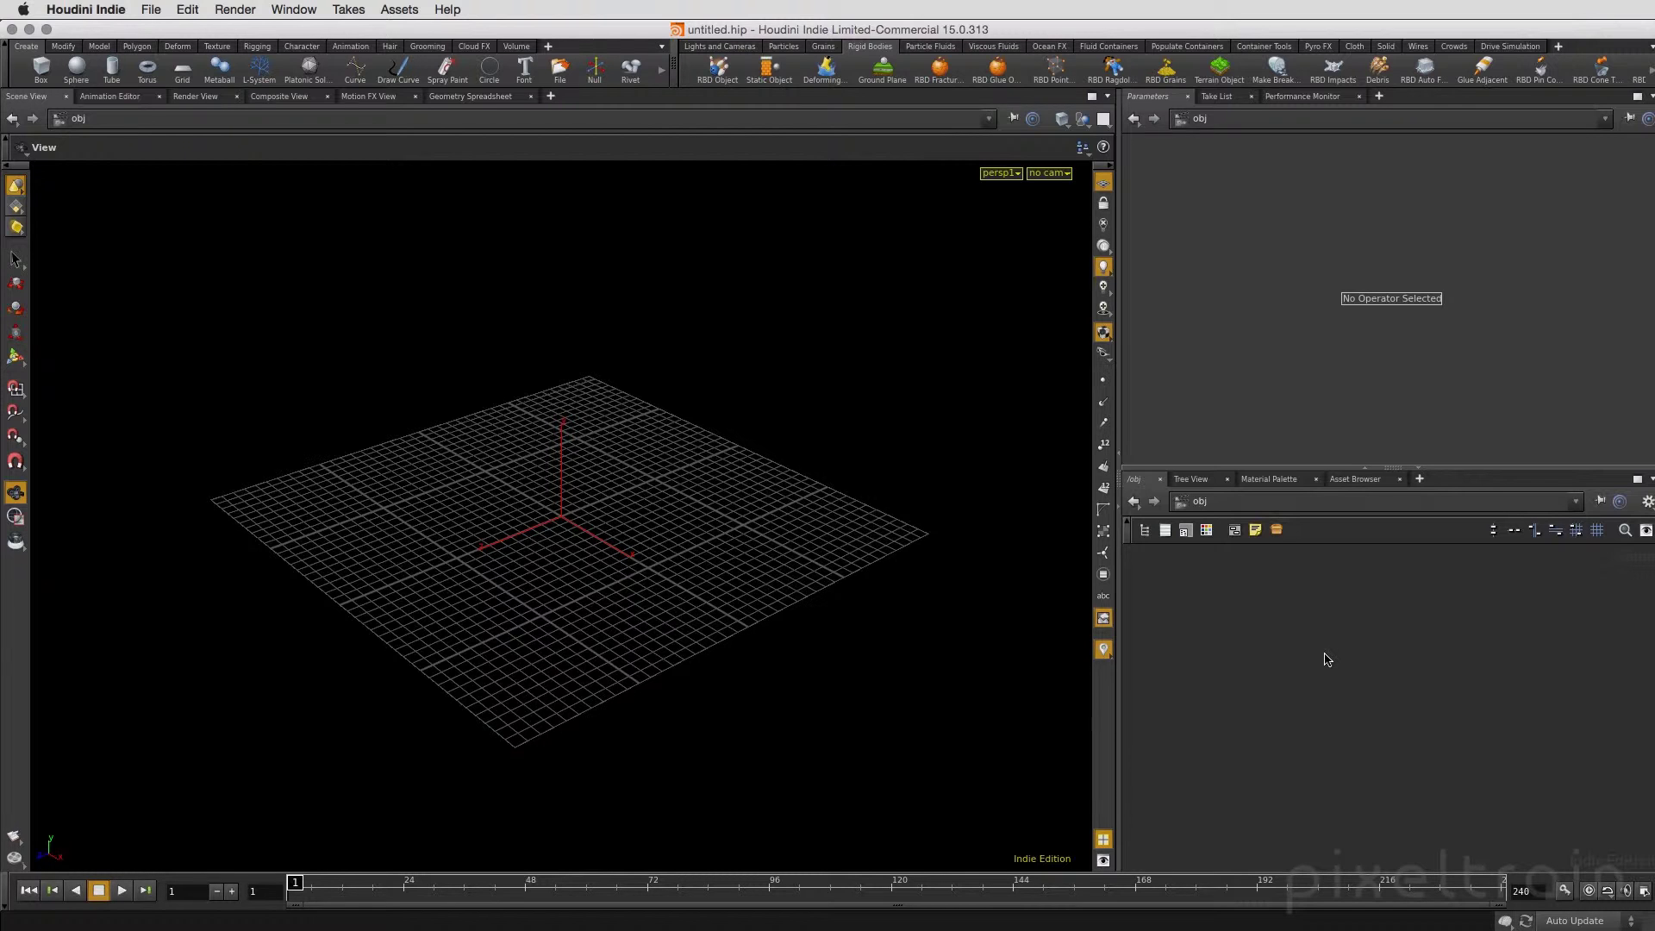
- Add a Grid object to the network and angle the viewport to see it
key(Tab)
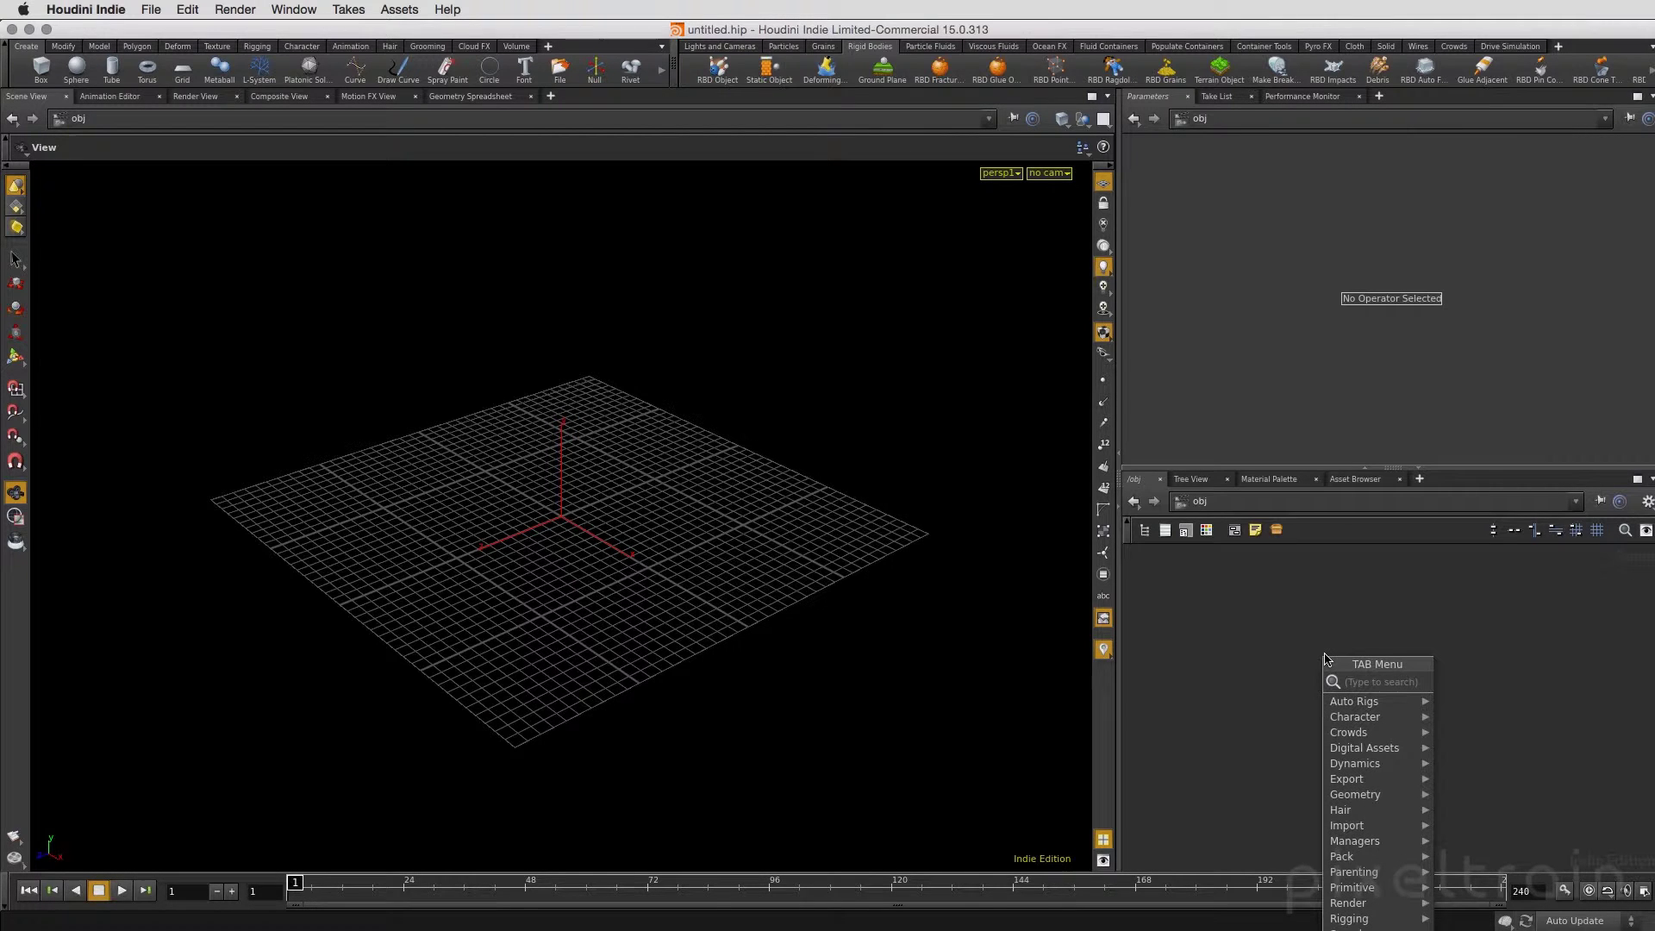
text(grid)
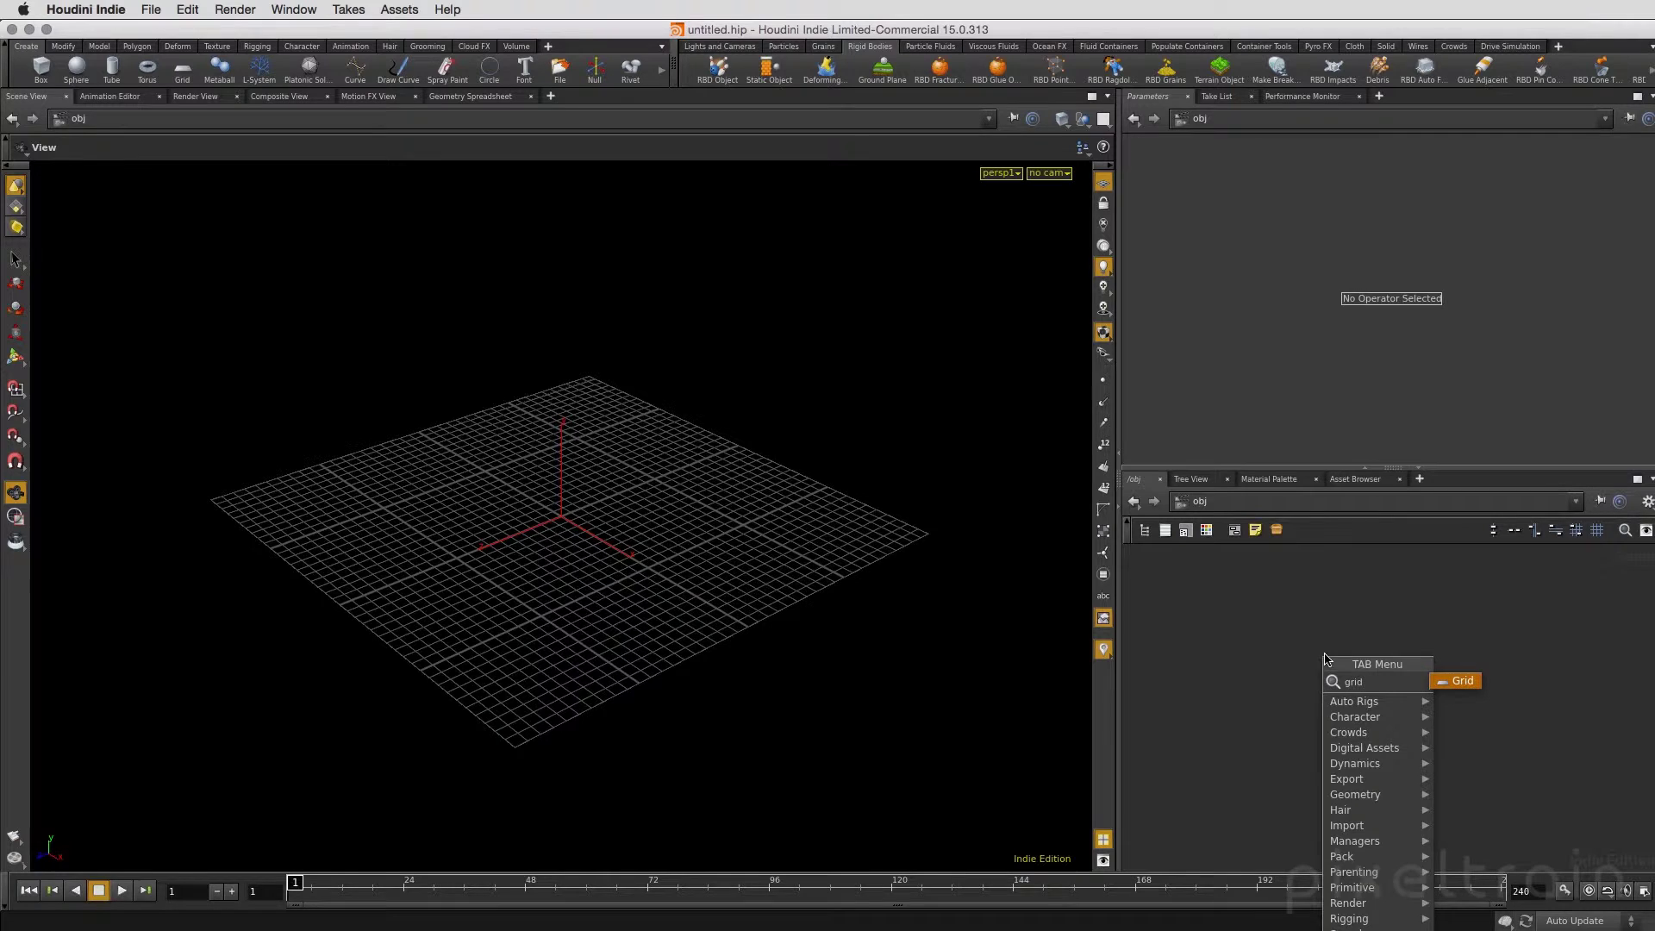
key(Return)
click(1326, 660)
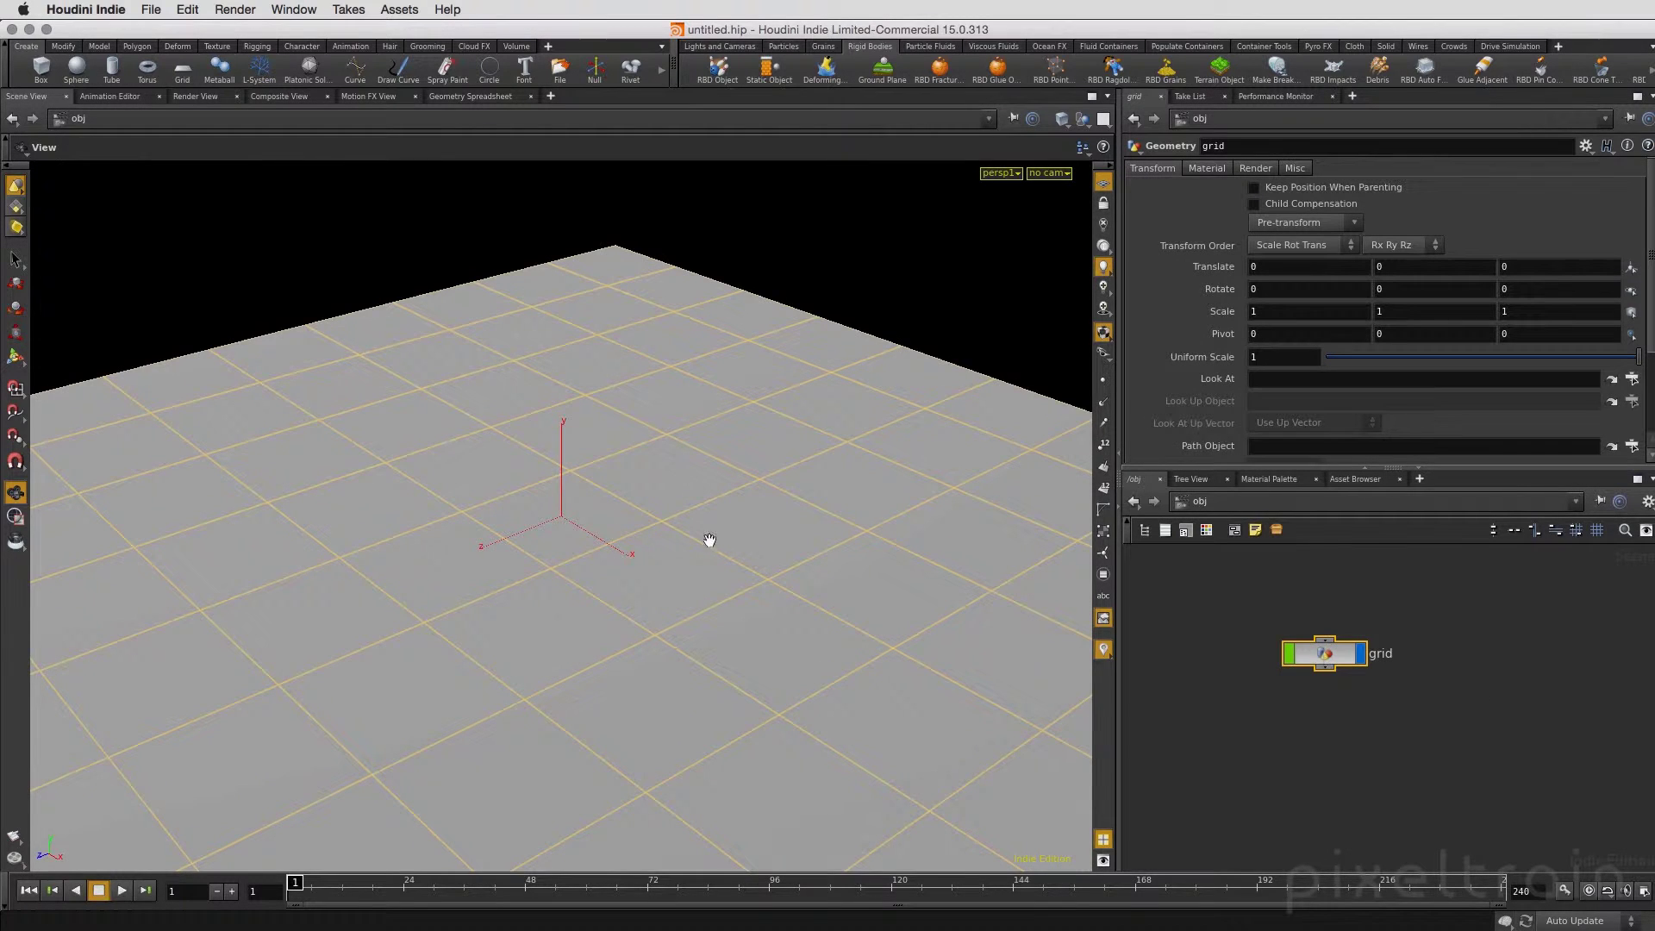
right_drag(705, 543, 683, 577)
mouse_move(683, 578)
mouse_down()
mouse_move(587, 583)
mouse_move(643, 628)
mouse_move(540, 598)
mouse_move(640, 628)
mouse_move(629, 617)
mouse_up()
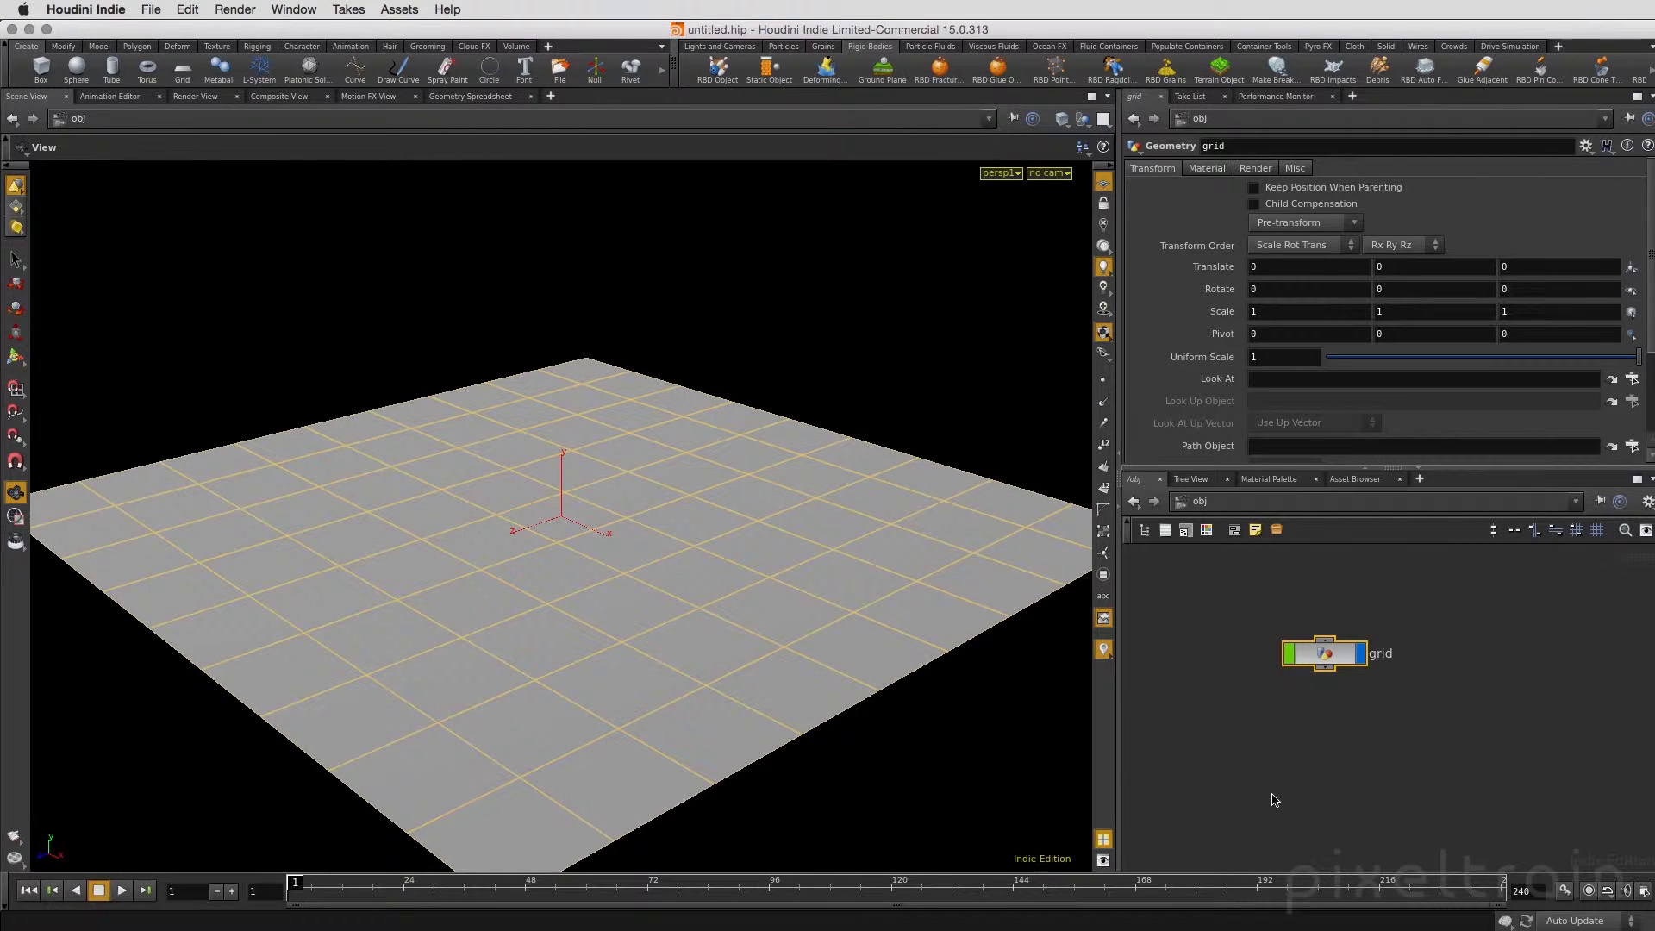
- Inside the grid object, set grid1 to 5 rows and 5 columns
double_click(1324, 653)
mouse_move(1447, 614)
mouse_down()
mouse_move(1350, 595)
mouse_move(1366, 584)
mouse_up()
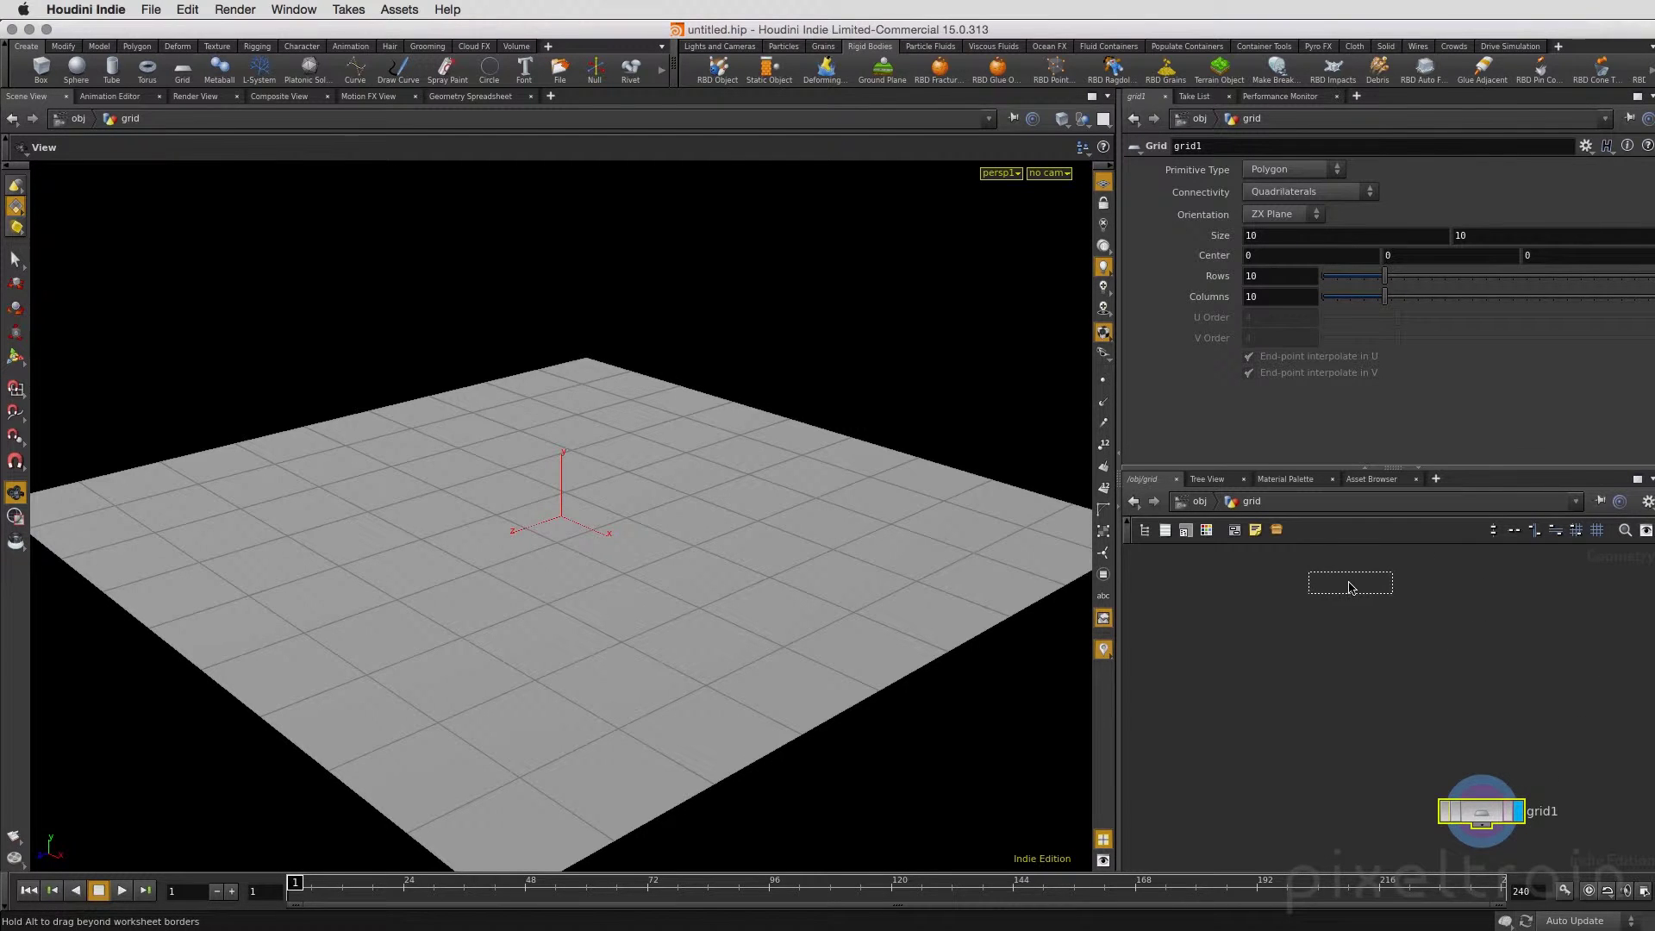
key(h)
double_click(1265, 282)
text(5)
key(Tab)
text(5)
key(Return)
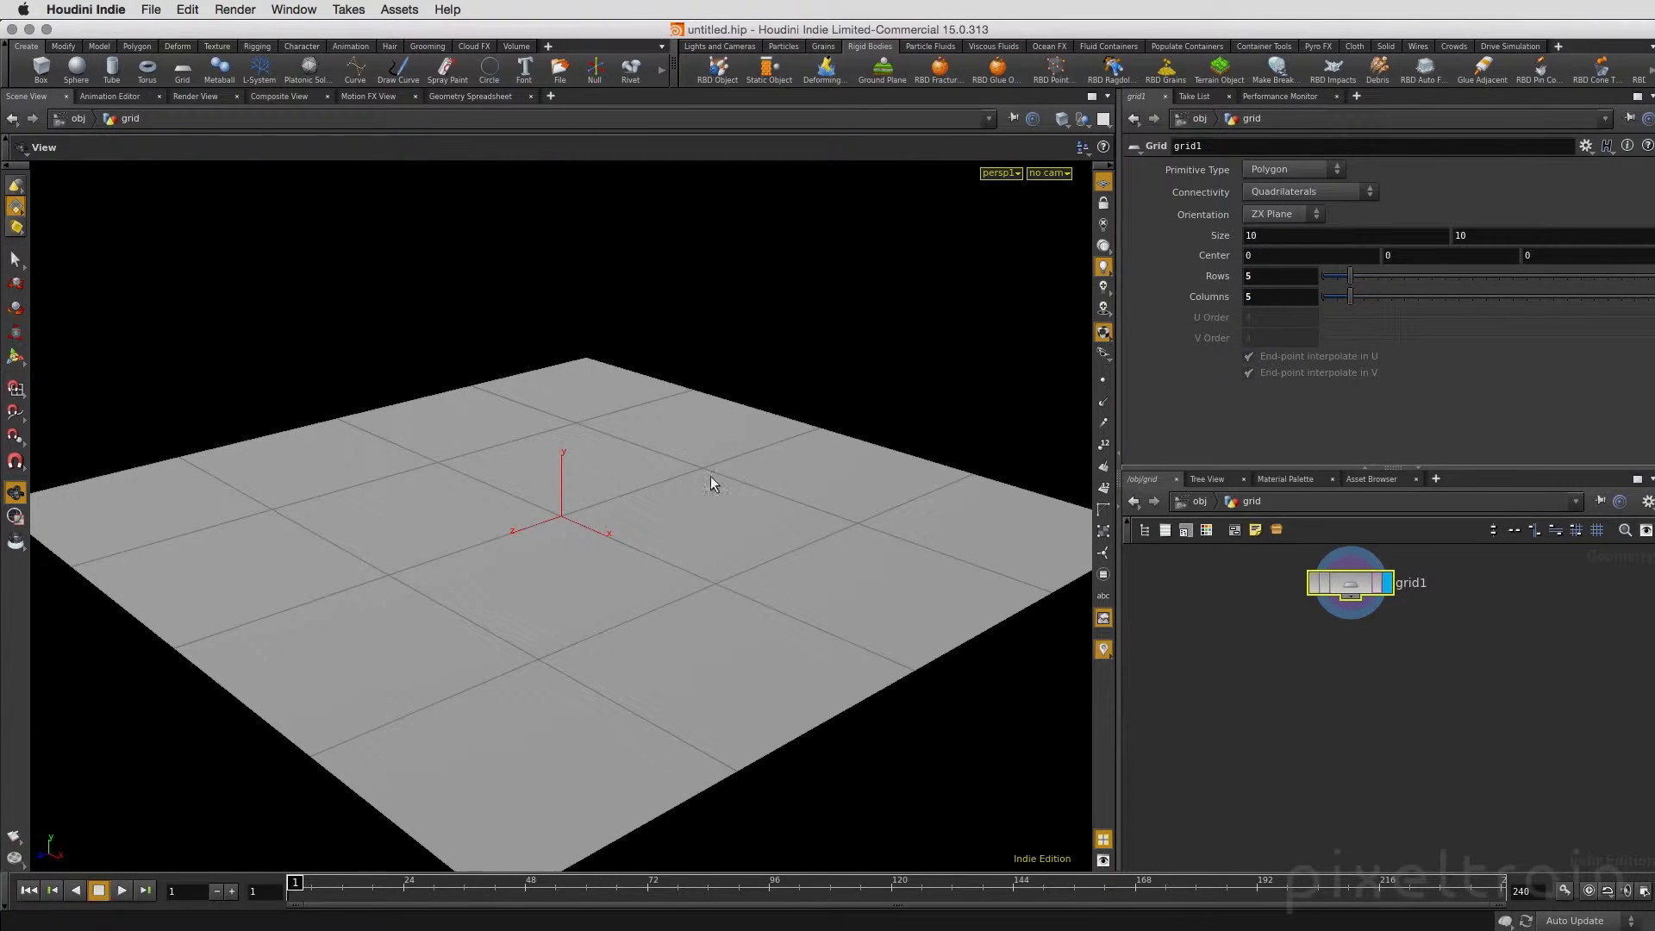
- Inspect the coarser grid, reposition the nodes, and return inside the grid object
mouse_move(629, 548)
mouse_down()
mouse_move(624, 584)
mouse_move(698, 569)
mouse_move(506, 550)
mouse_move(787, 643)
mouse_up()
middle_drag(787, 643, 762, 542)
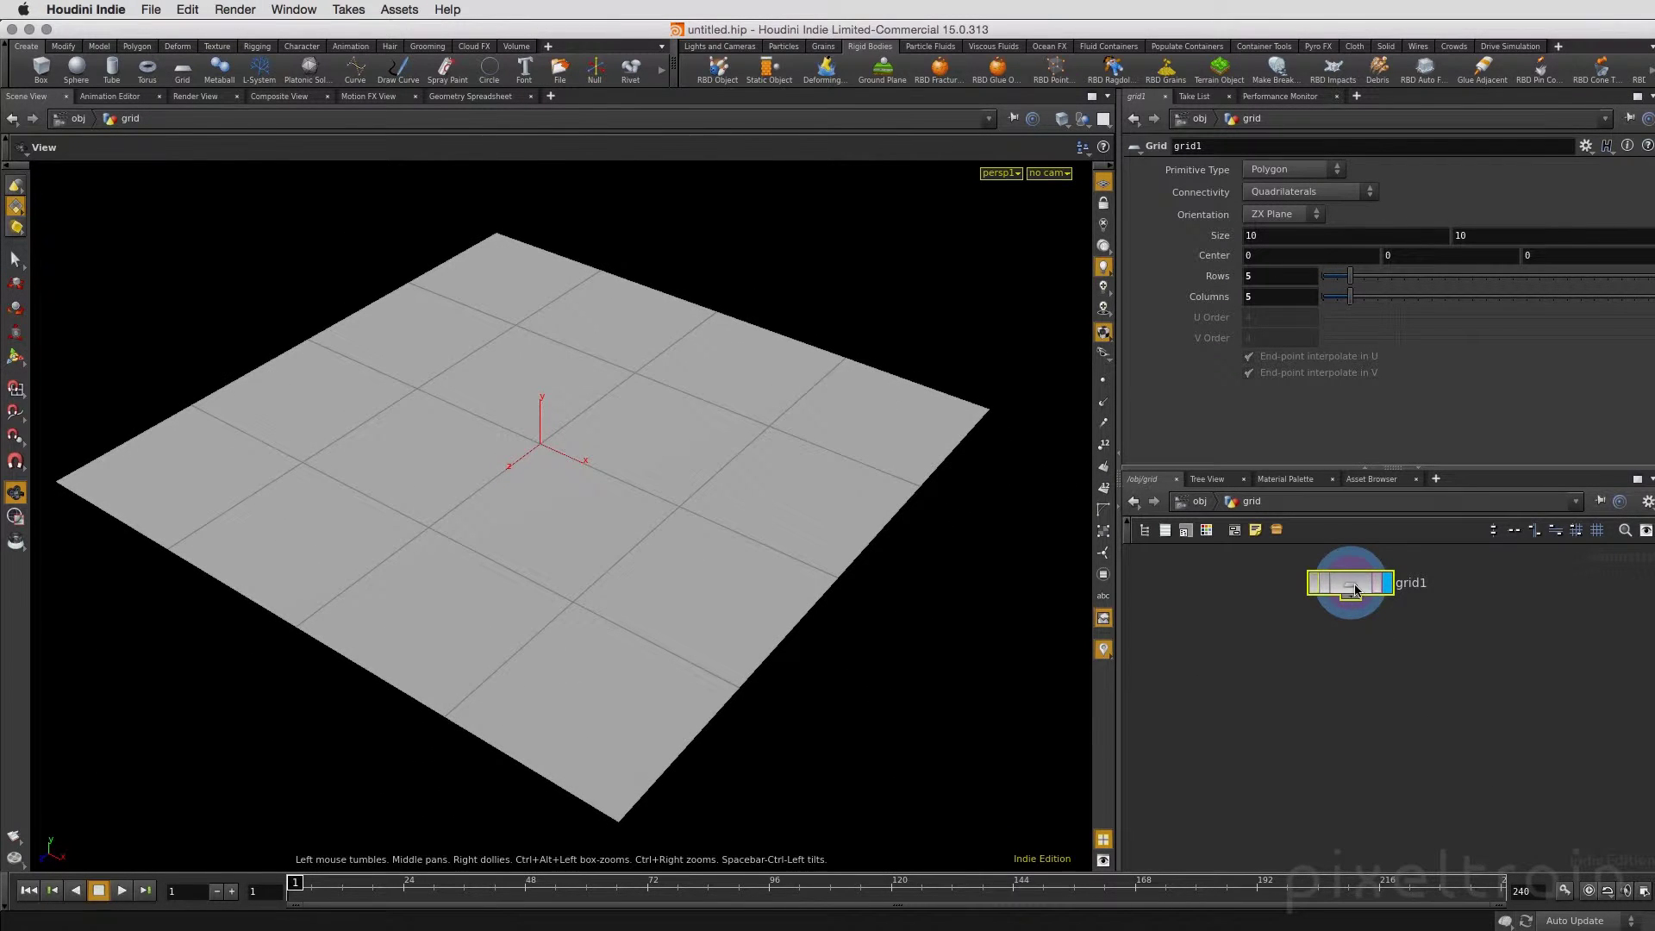
drag(1352, 582, 1550, 601)
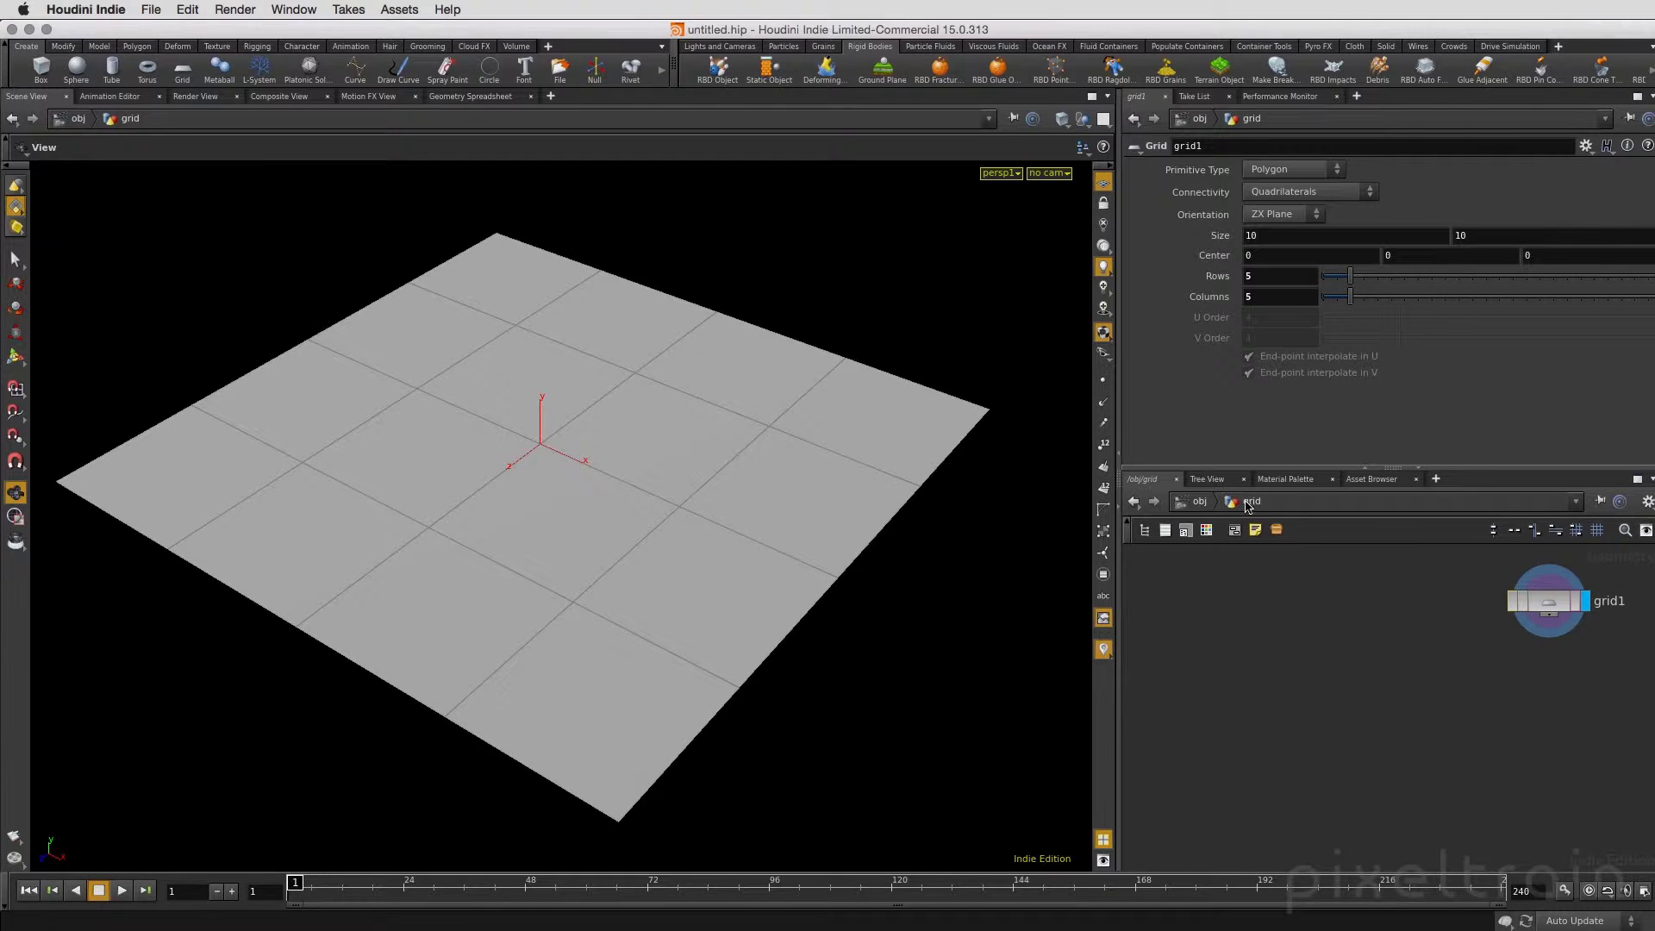
click(1196, 505)
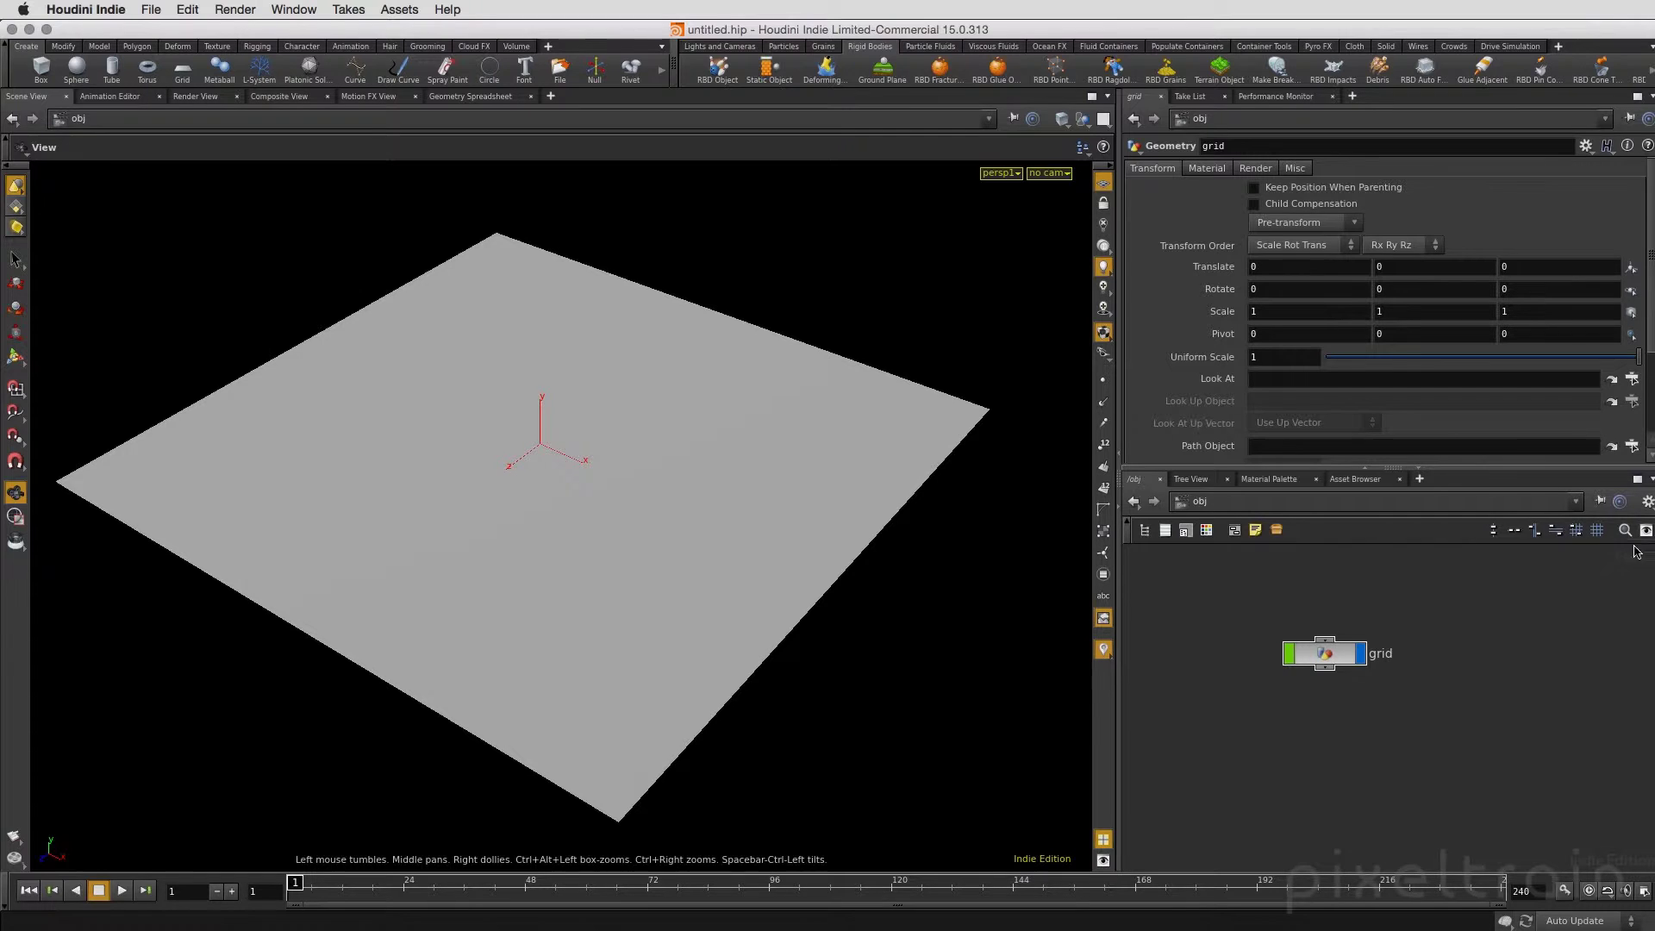
drag(1311, 643, 1337, 599)
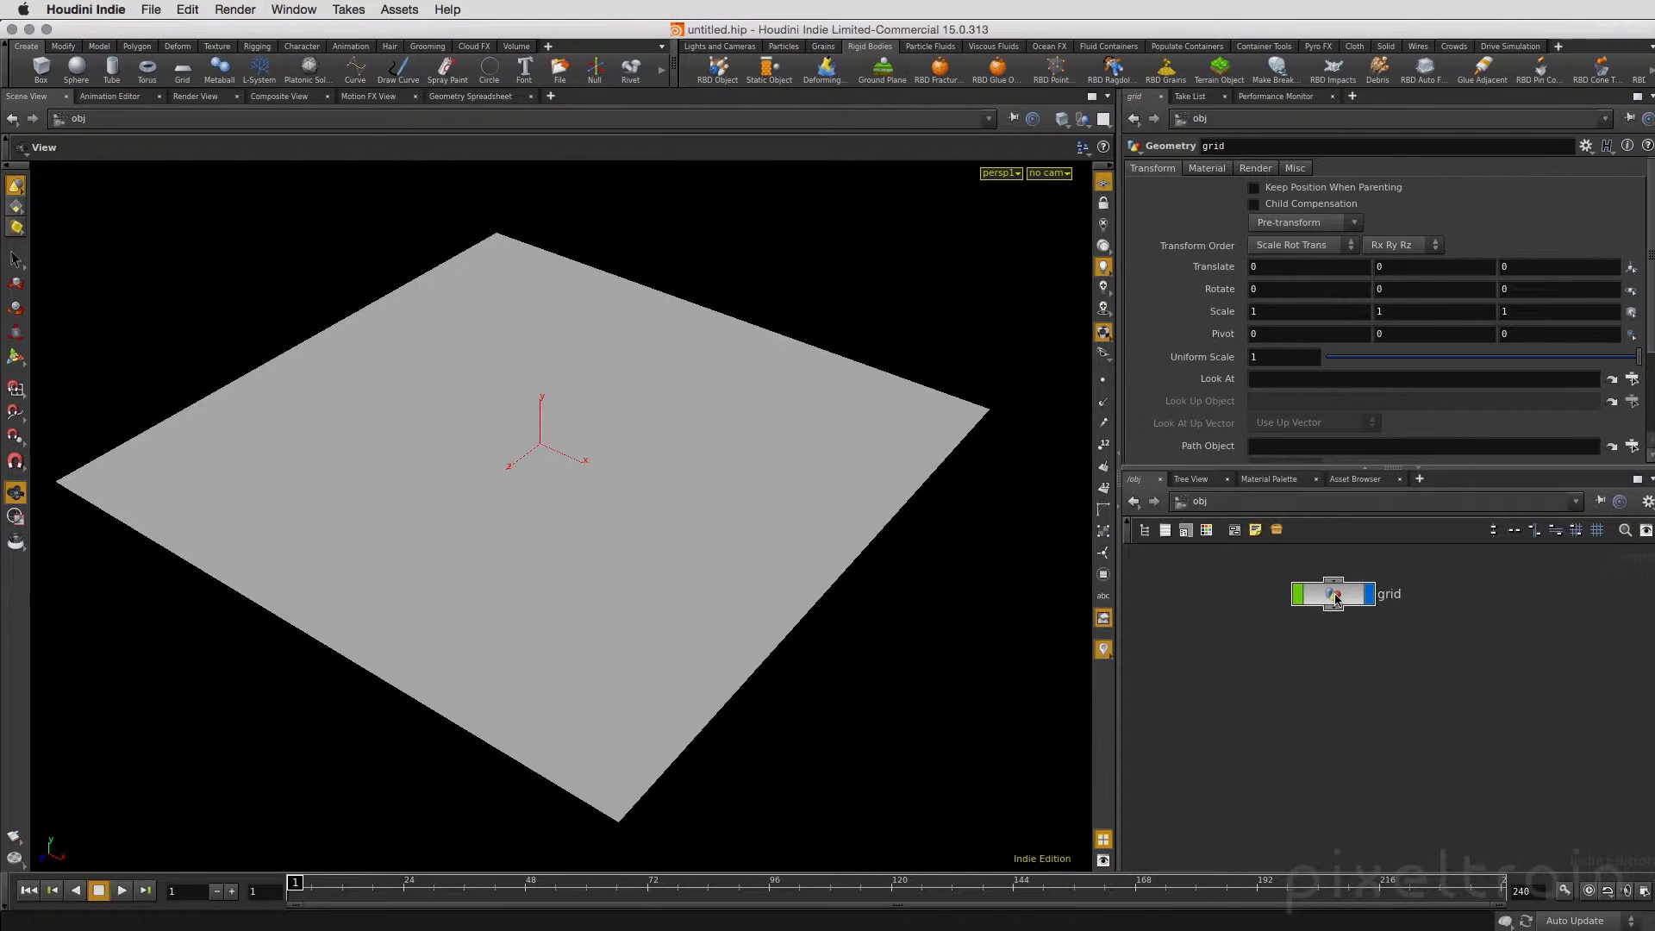
double_click(1337, 599)
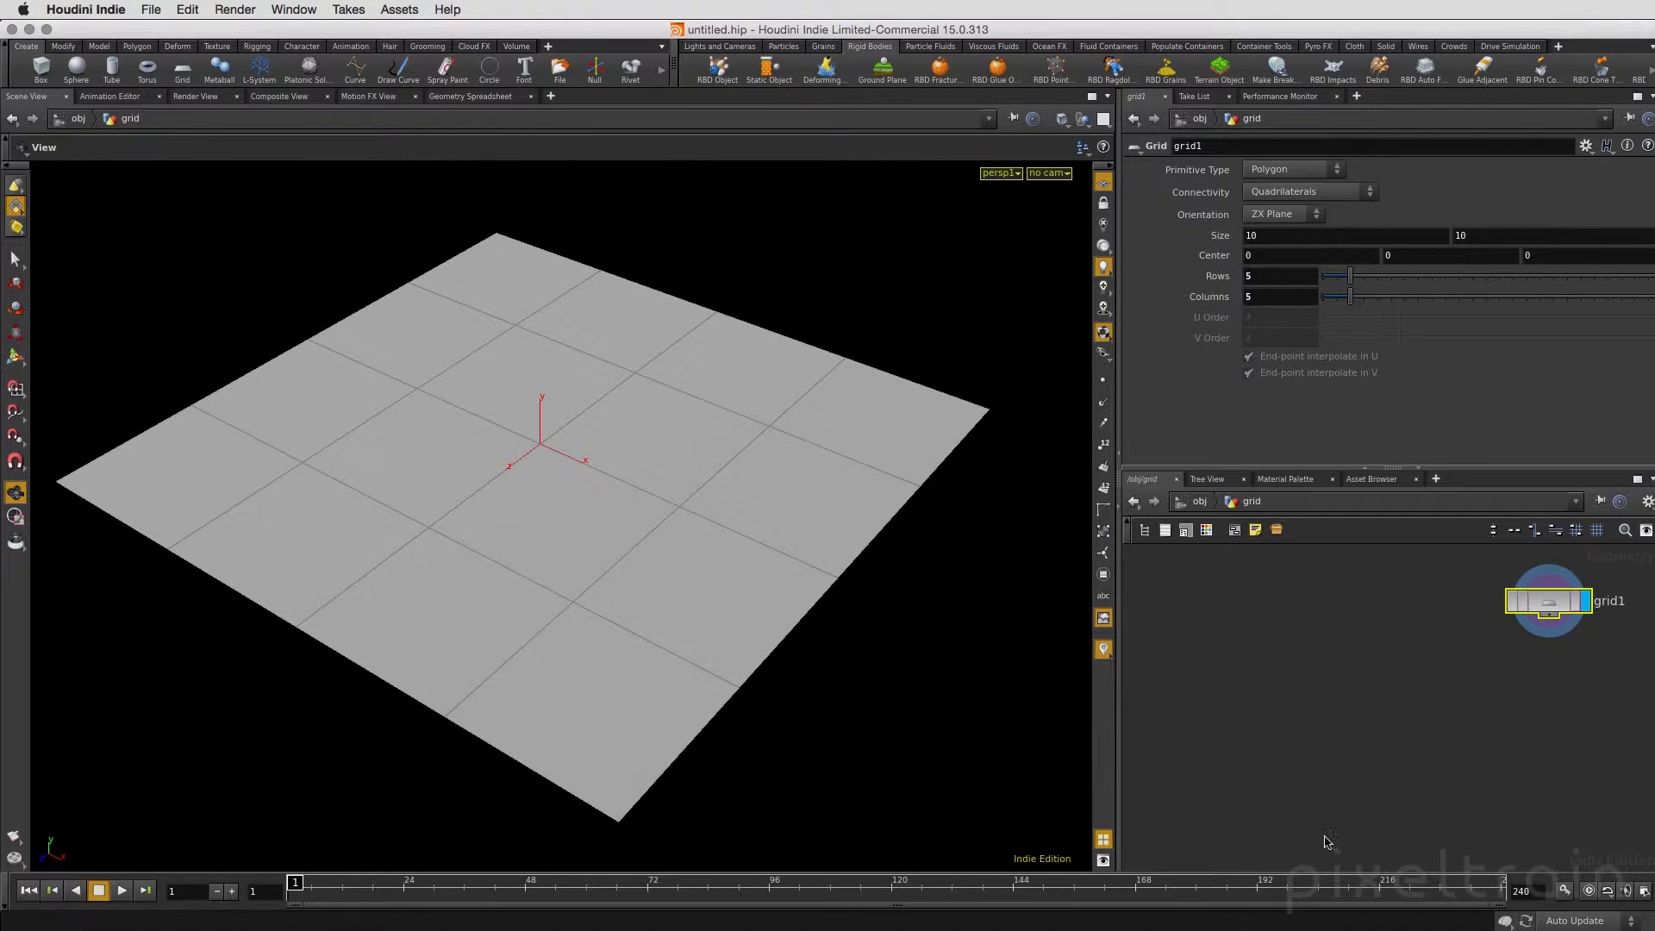
- Add a Sphere node (sphere1) to the right of grid1
click(1183, 603)
key(Tab)
text(sp)
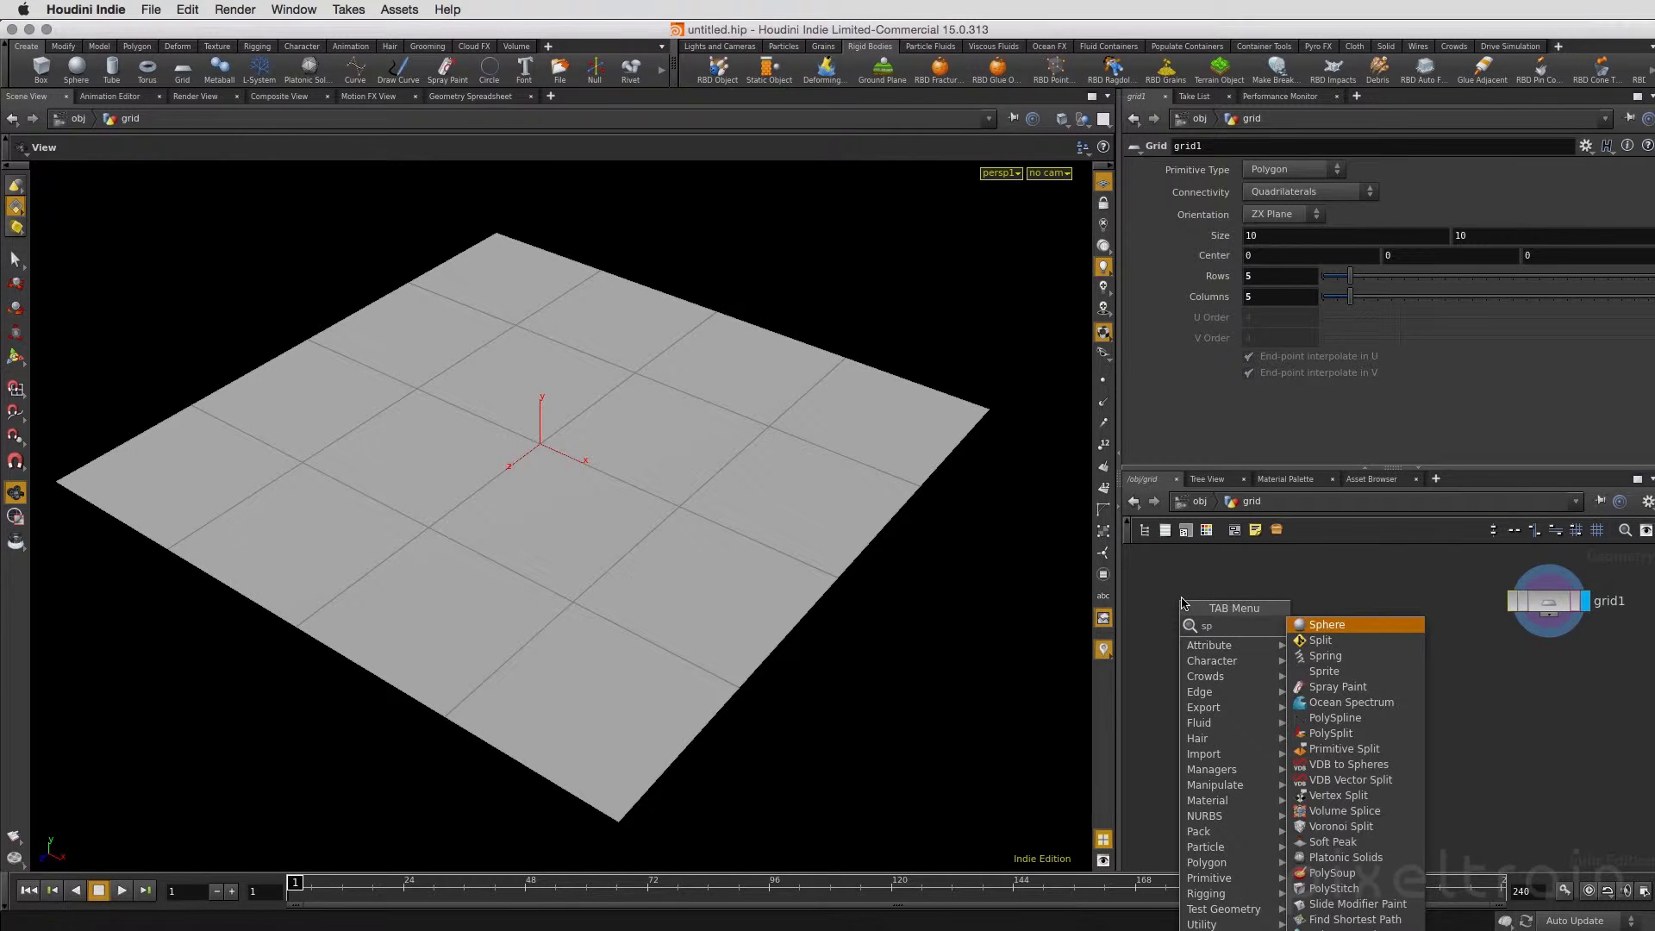
key(Return)
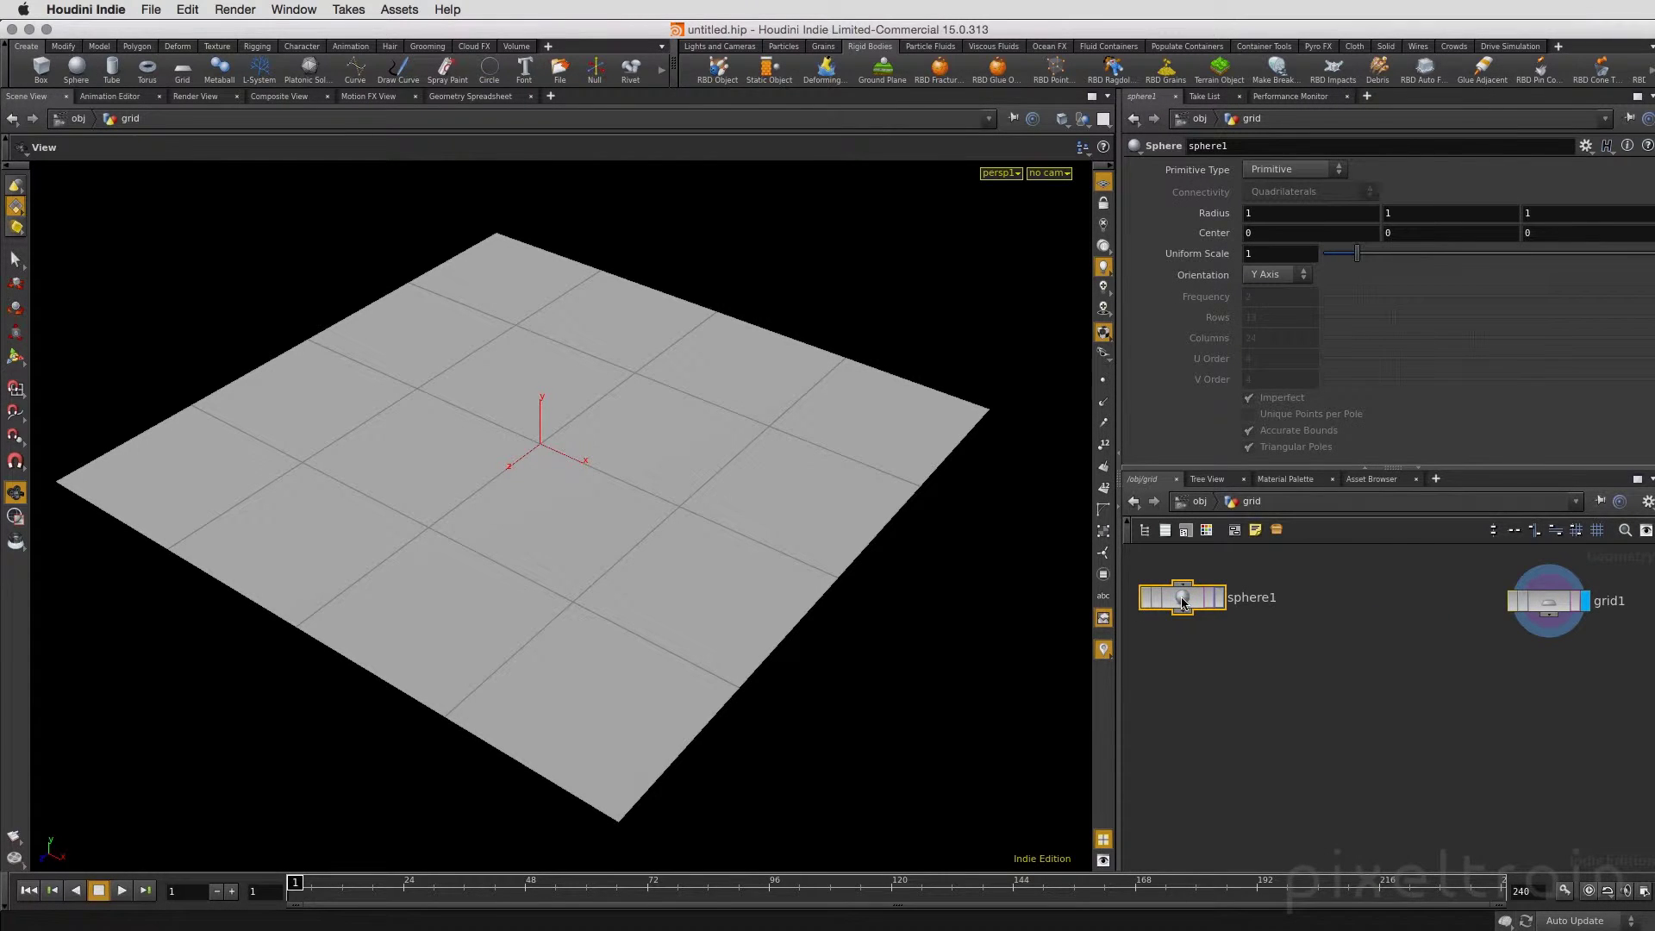
click(1251, 603)
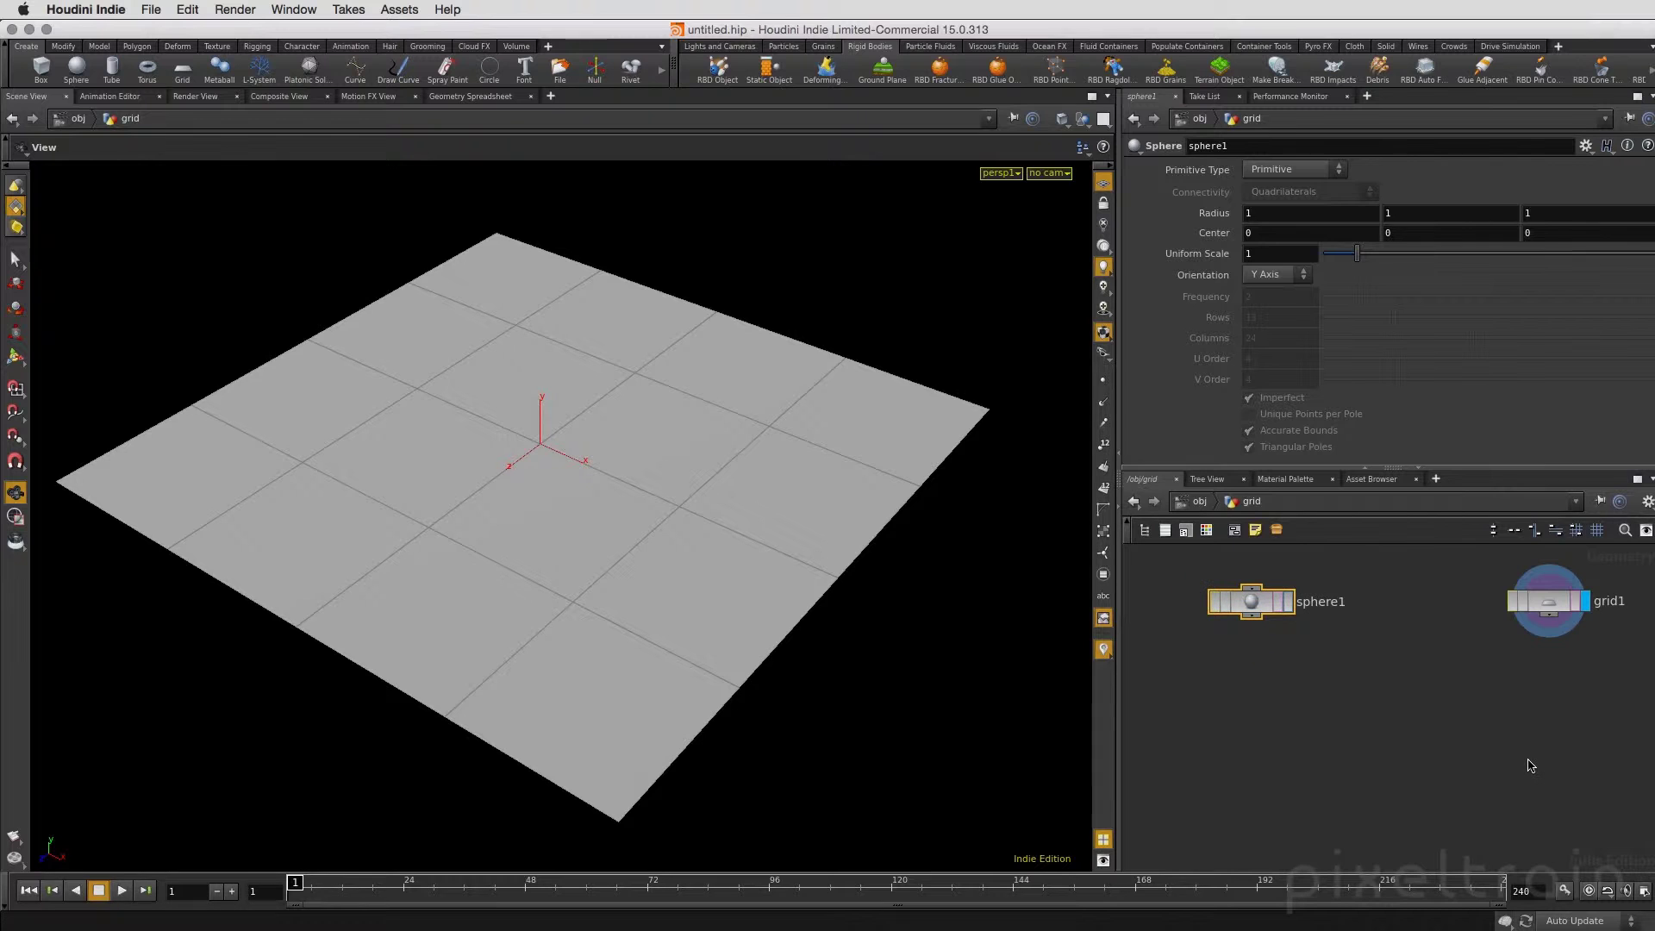
mouse_move(713, 528)
mouse_down()
mouse_move(828, 429)
mouse_move(711, 500)
mouse_up()
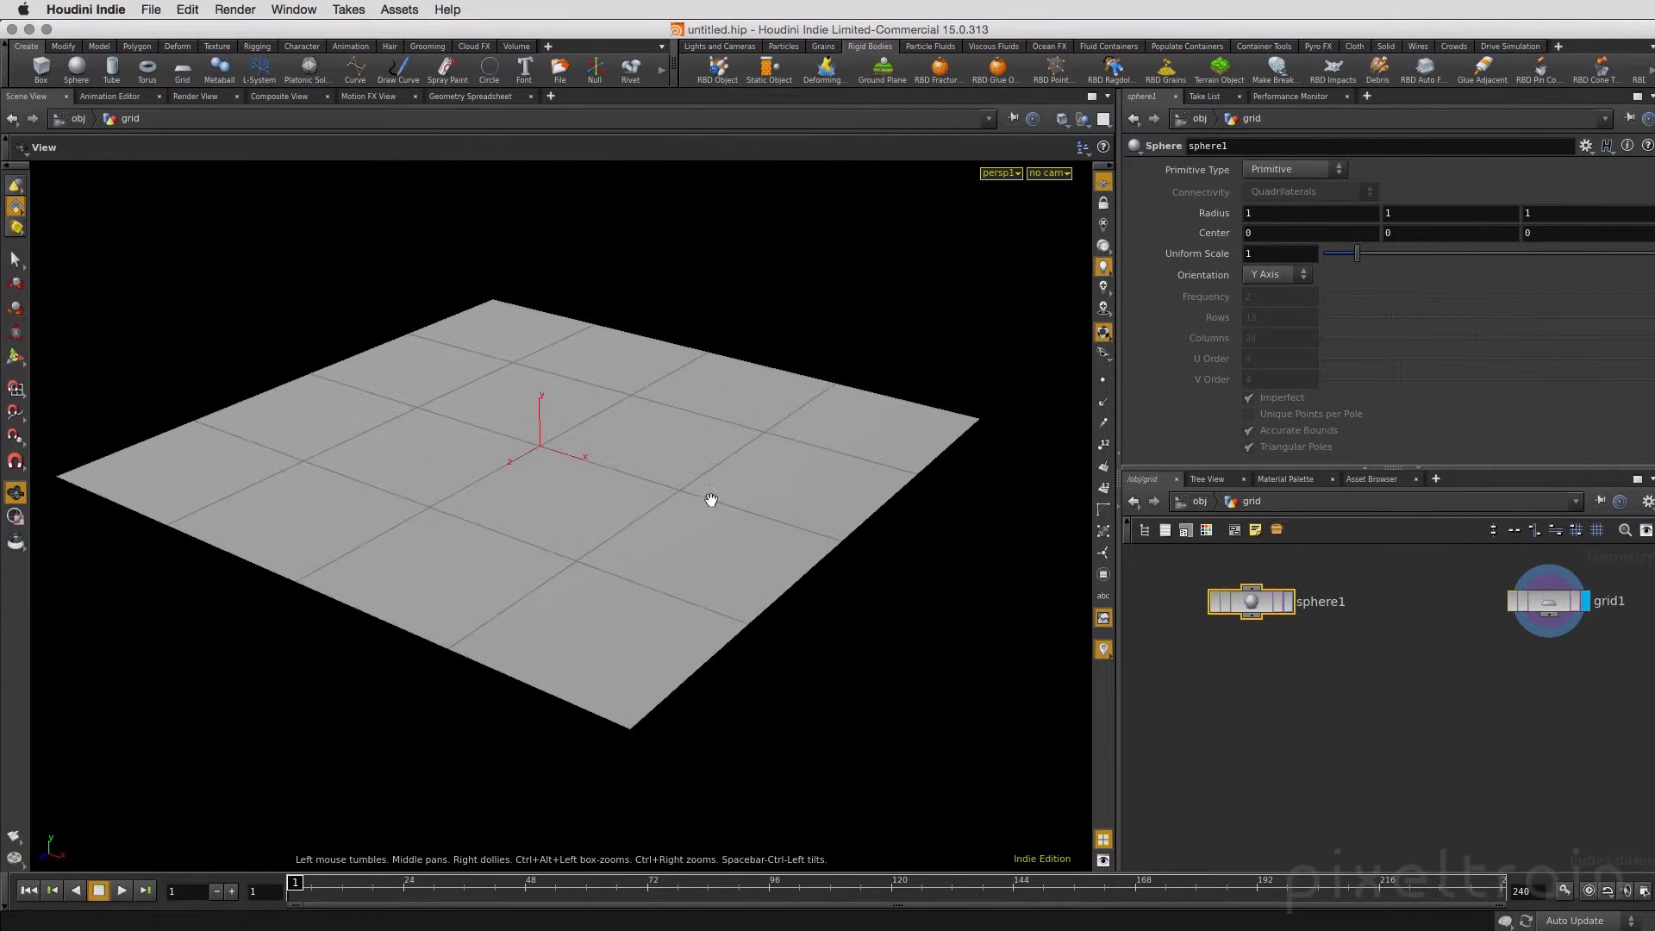
- Toggle sphere1's template flag on to inspect its wireframe, then off again
drag(1551, 614, 1499, 605)
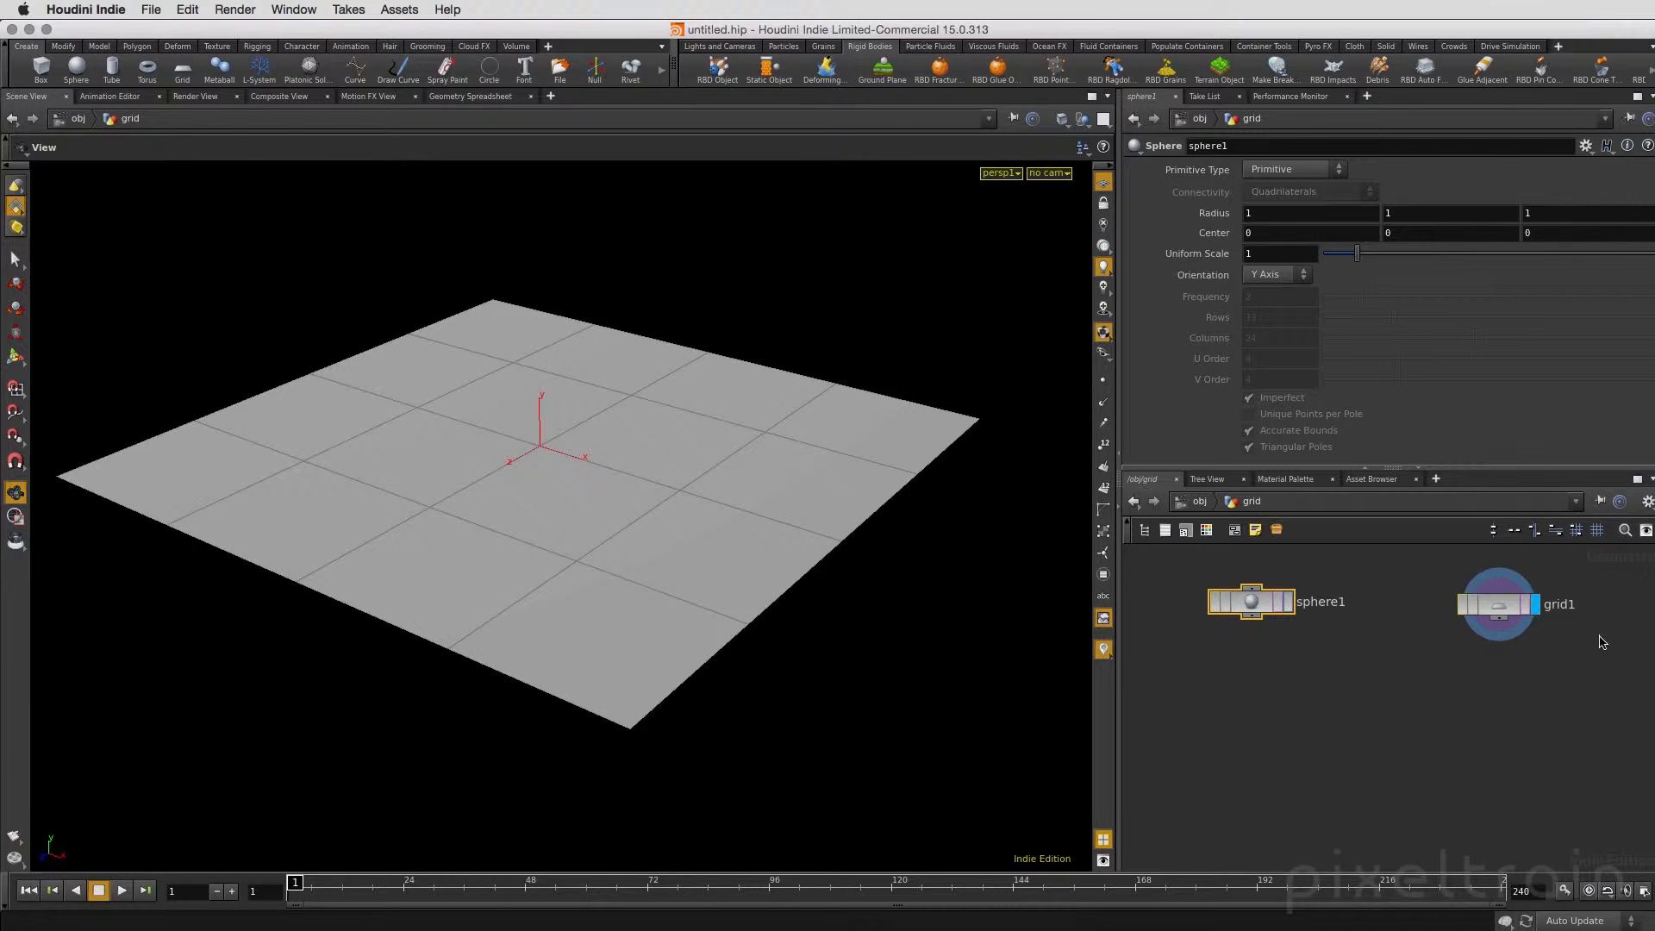
drag(1249, 601, 1254, 607)
mouse_move(646, 539)
mouse_down()
mouse_move(781, 502)
mouse_move(580, 592)
mouse_move(546, 454)
mouse_move(732, 580)
mouse_move(639, 598)
mouse_up()
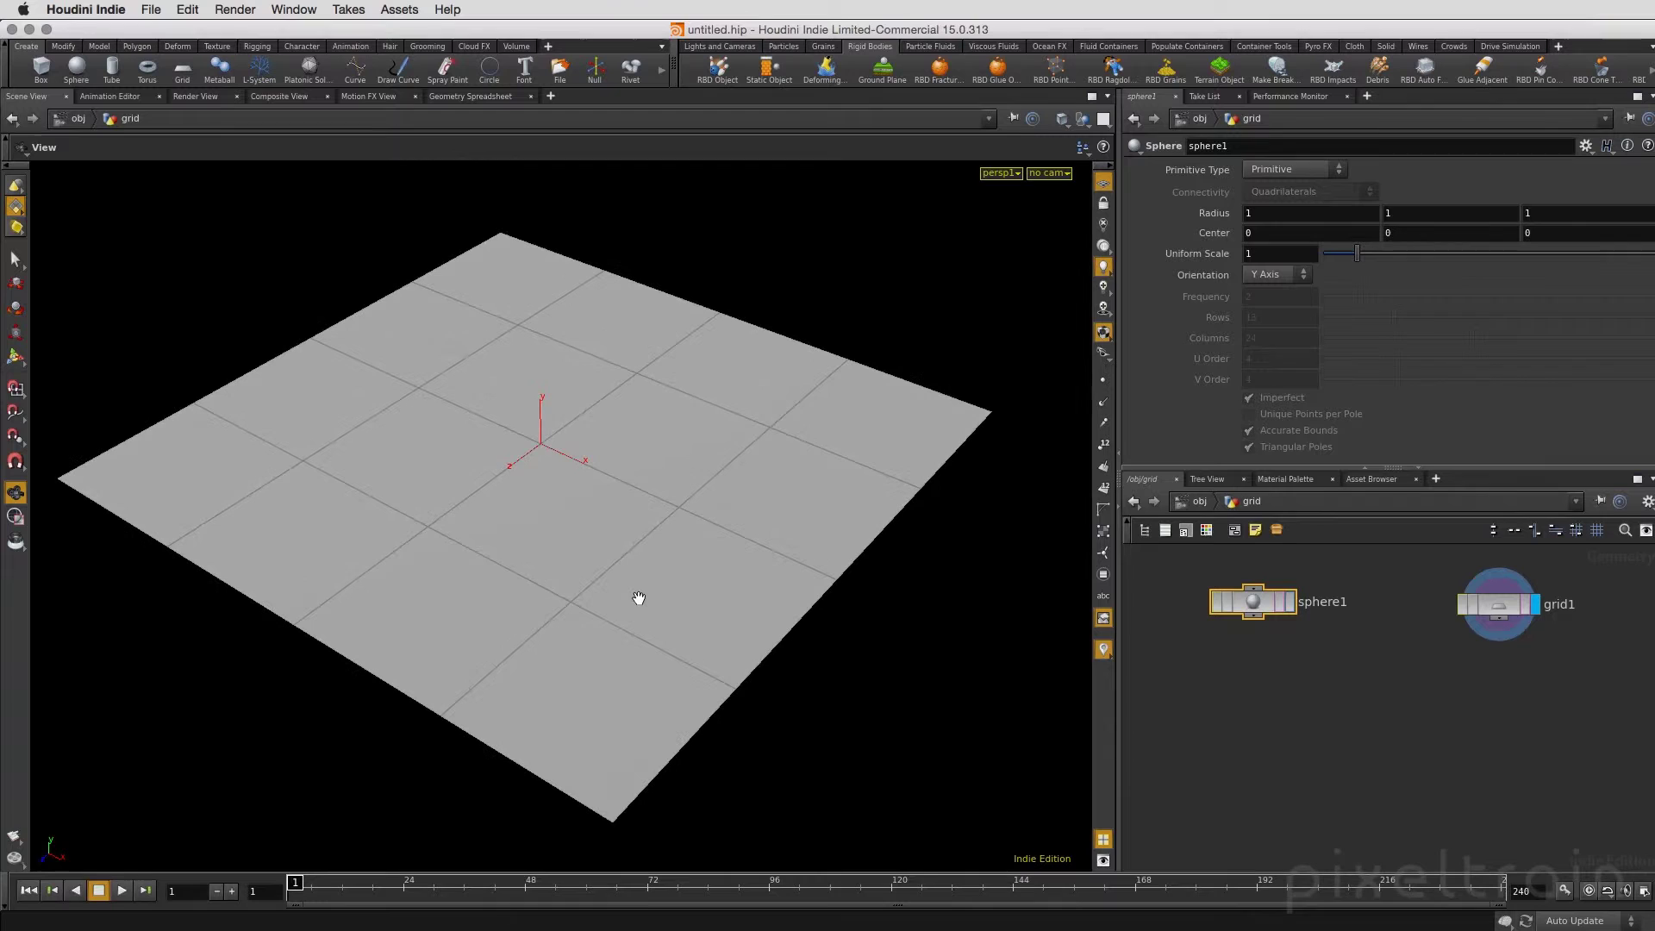
click(1281, 601)
mouse_move(684, 535)
mouse_down()
mouse_move(569, 425)
mouse_move(772, 511)
mouse_move(639, 554)
mouse_move(554, 550)
mouse_move(680, 561)
mouse_move(838, 488)
mouse_up()
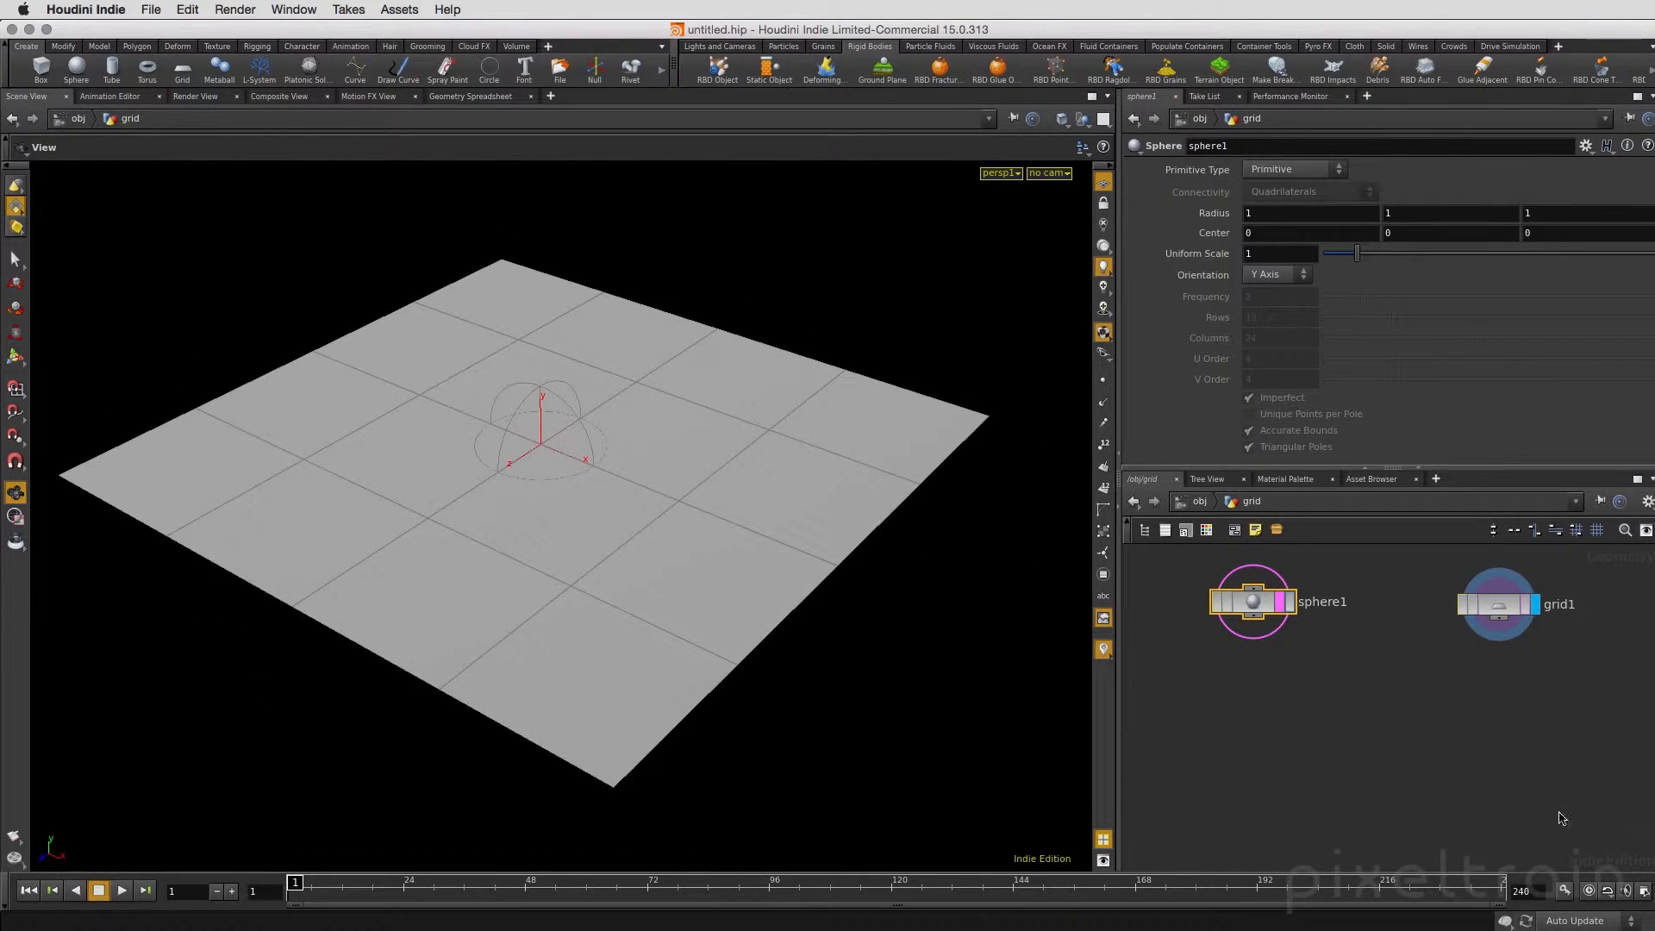
click(1276, 612)
click(1372, 729)
key(Tab)
text(merg)
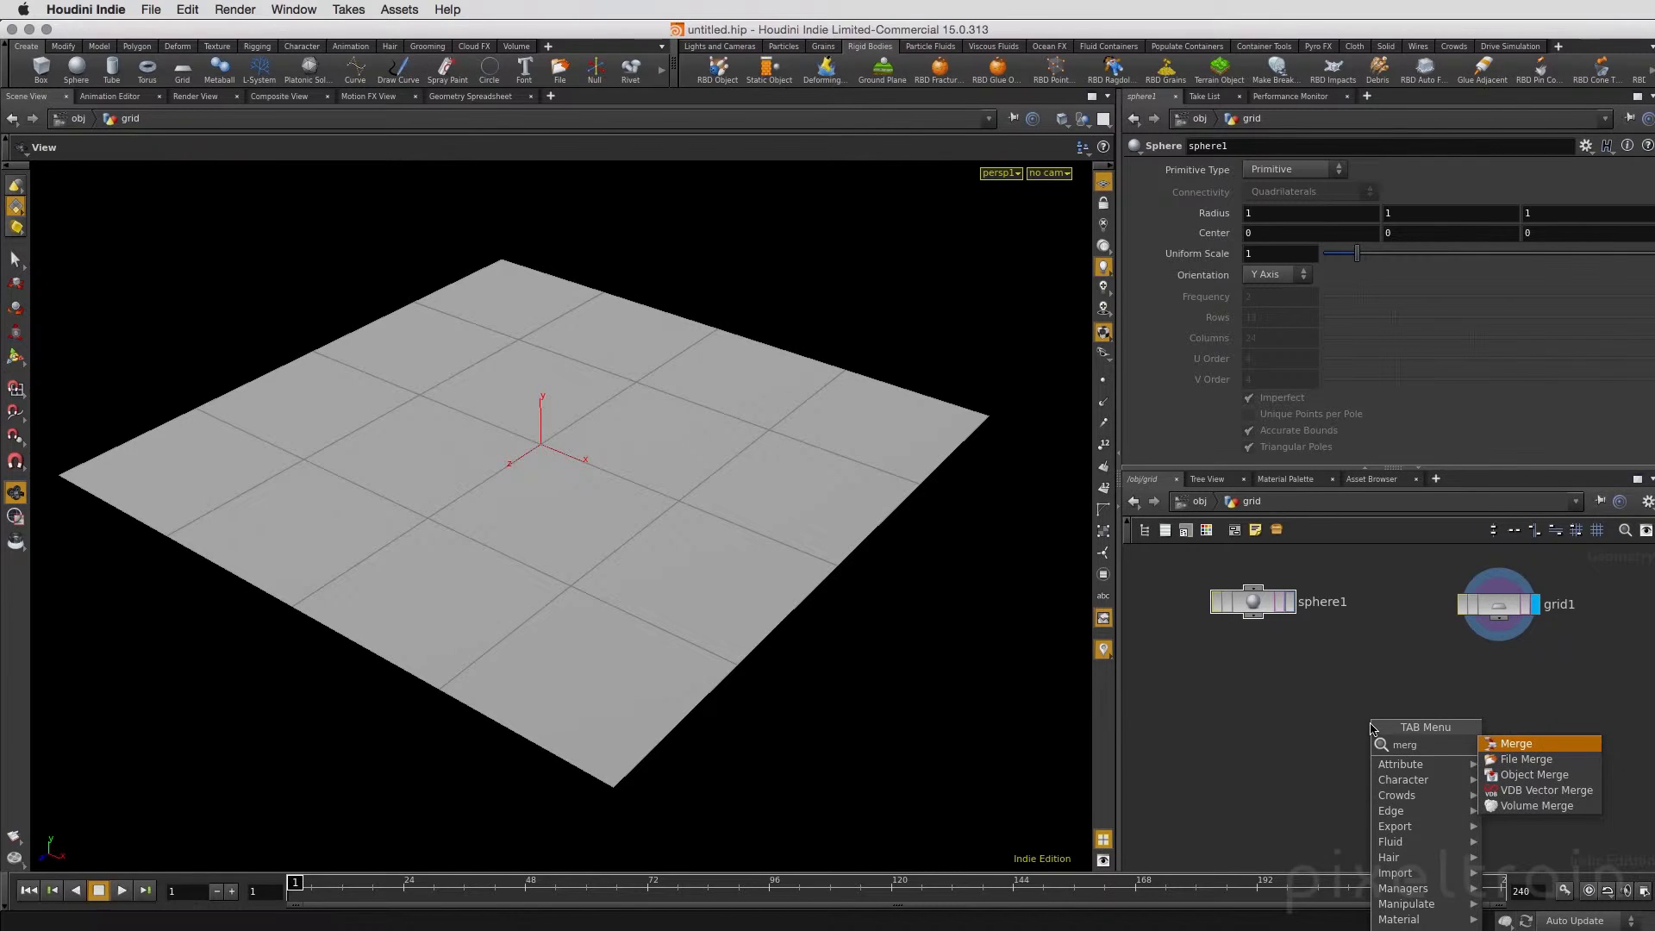
key(Return)
click(1370, 737)
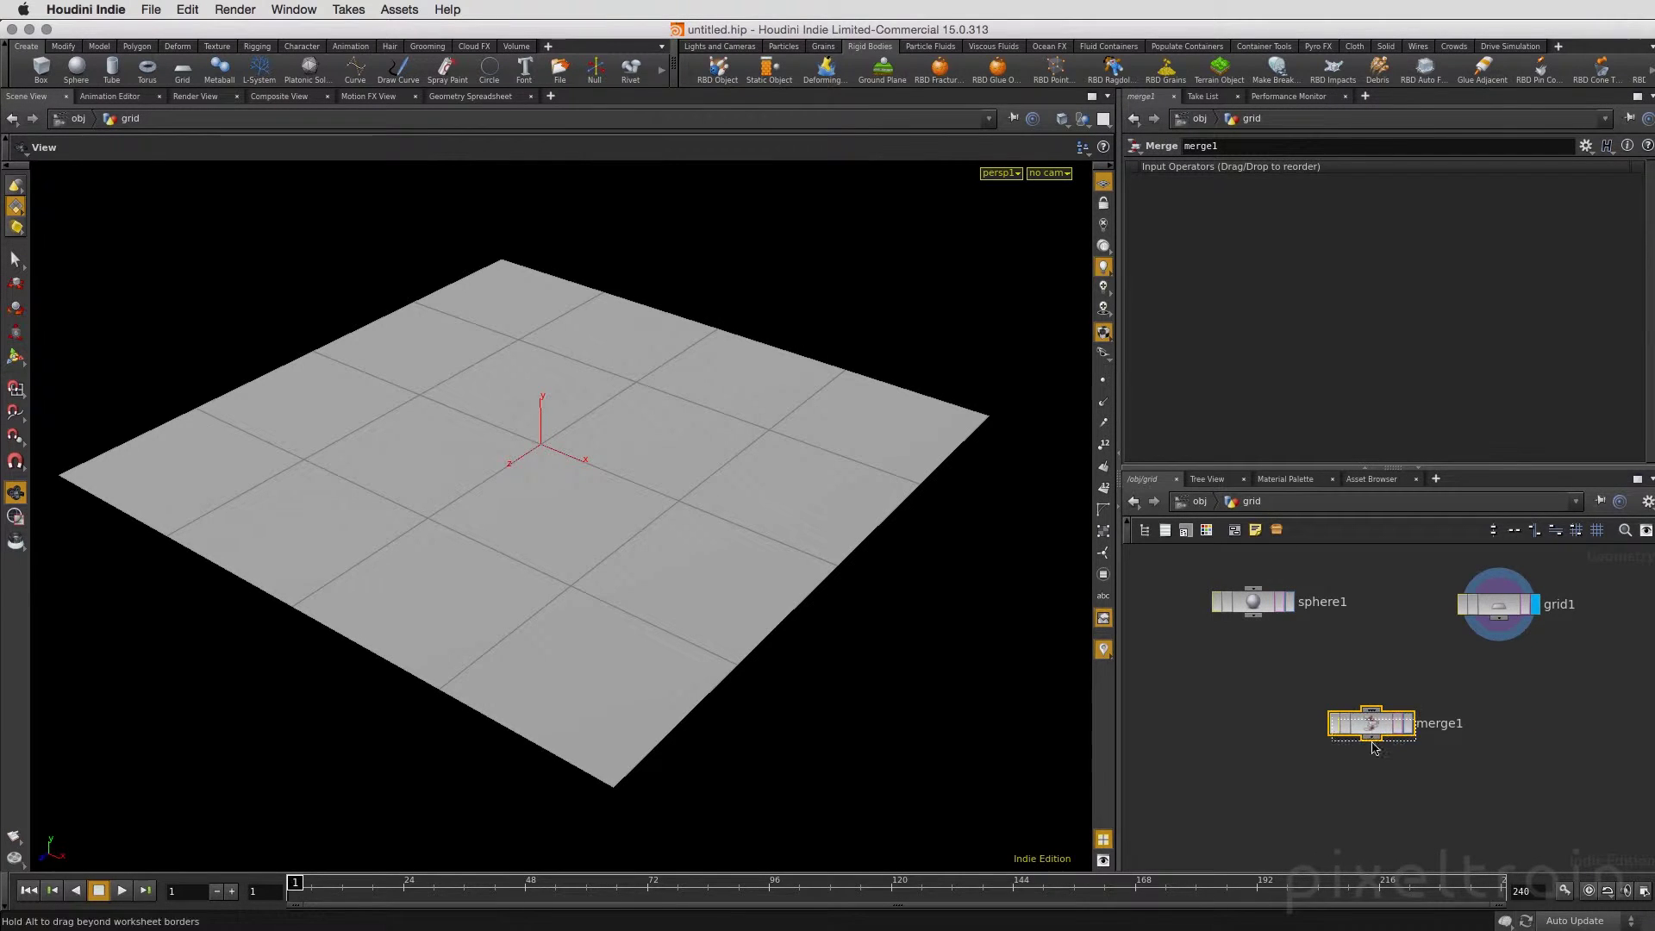
drag(1255, 617, 1370, 735)
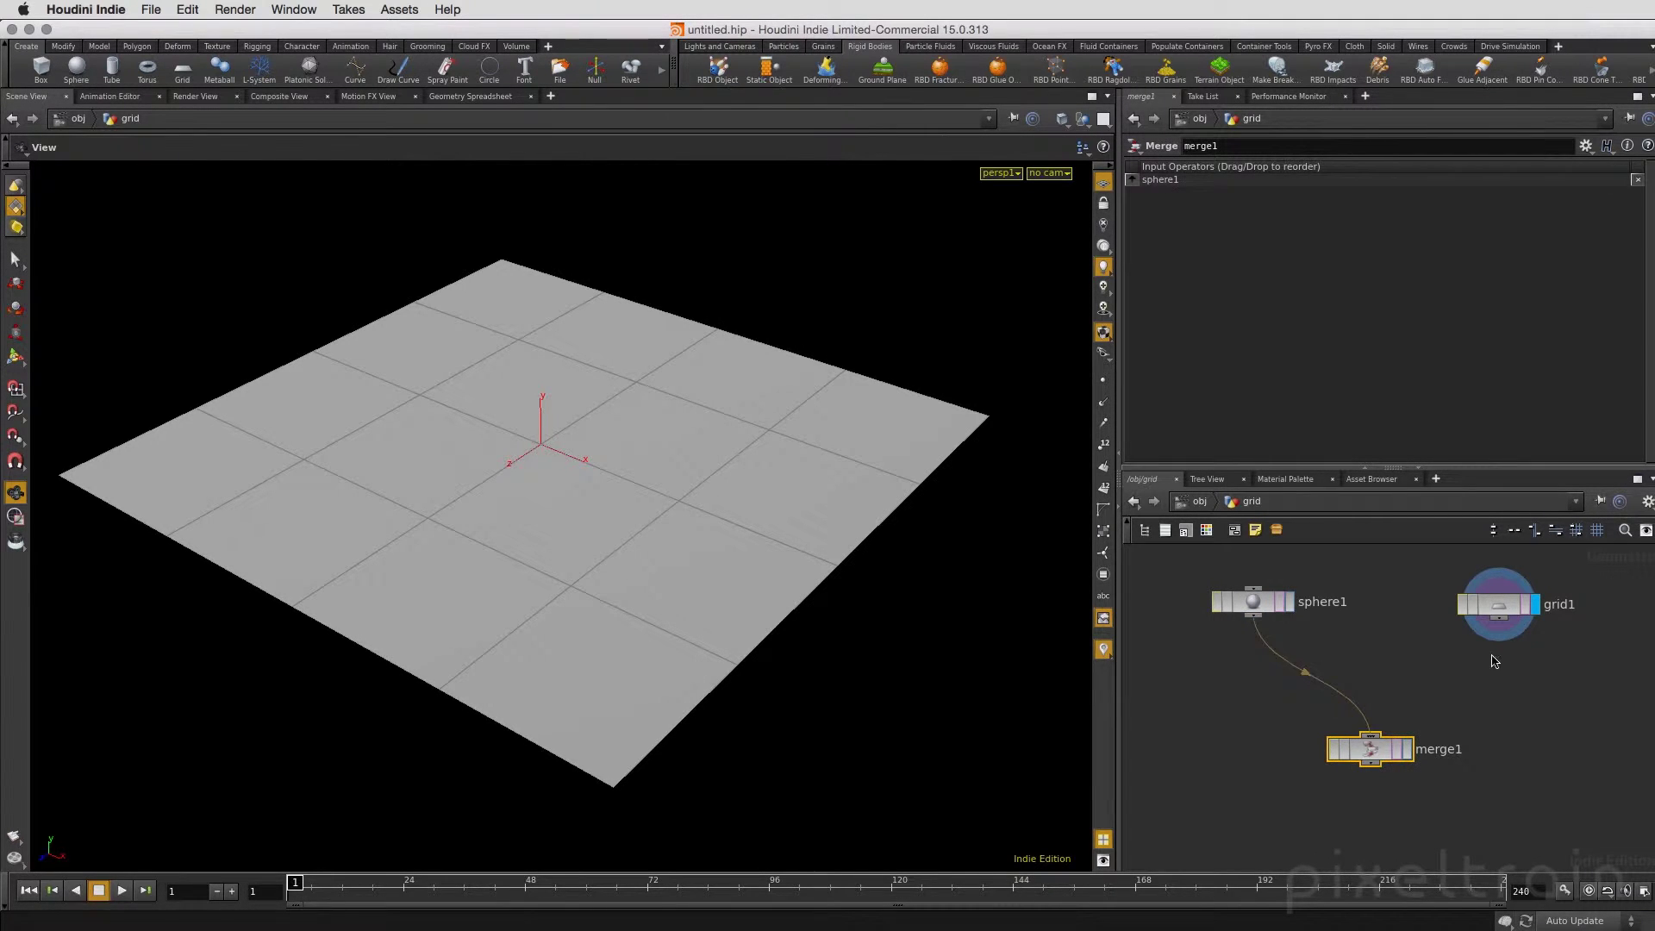
drag(1501, 623, 1371, 735)
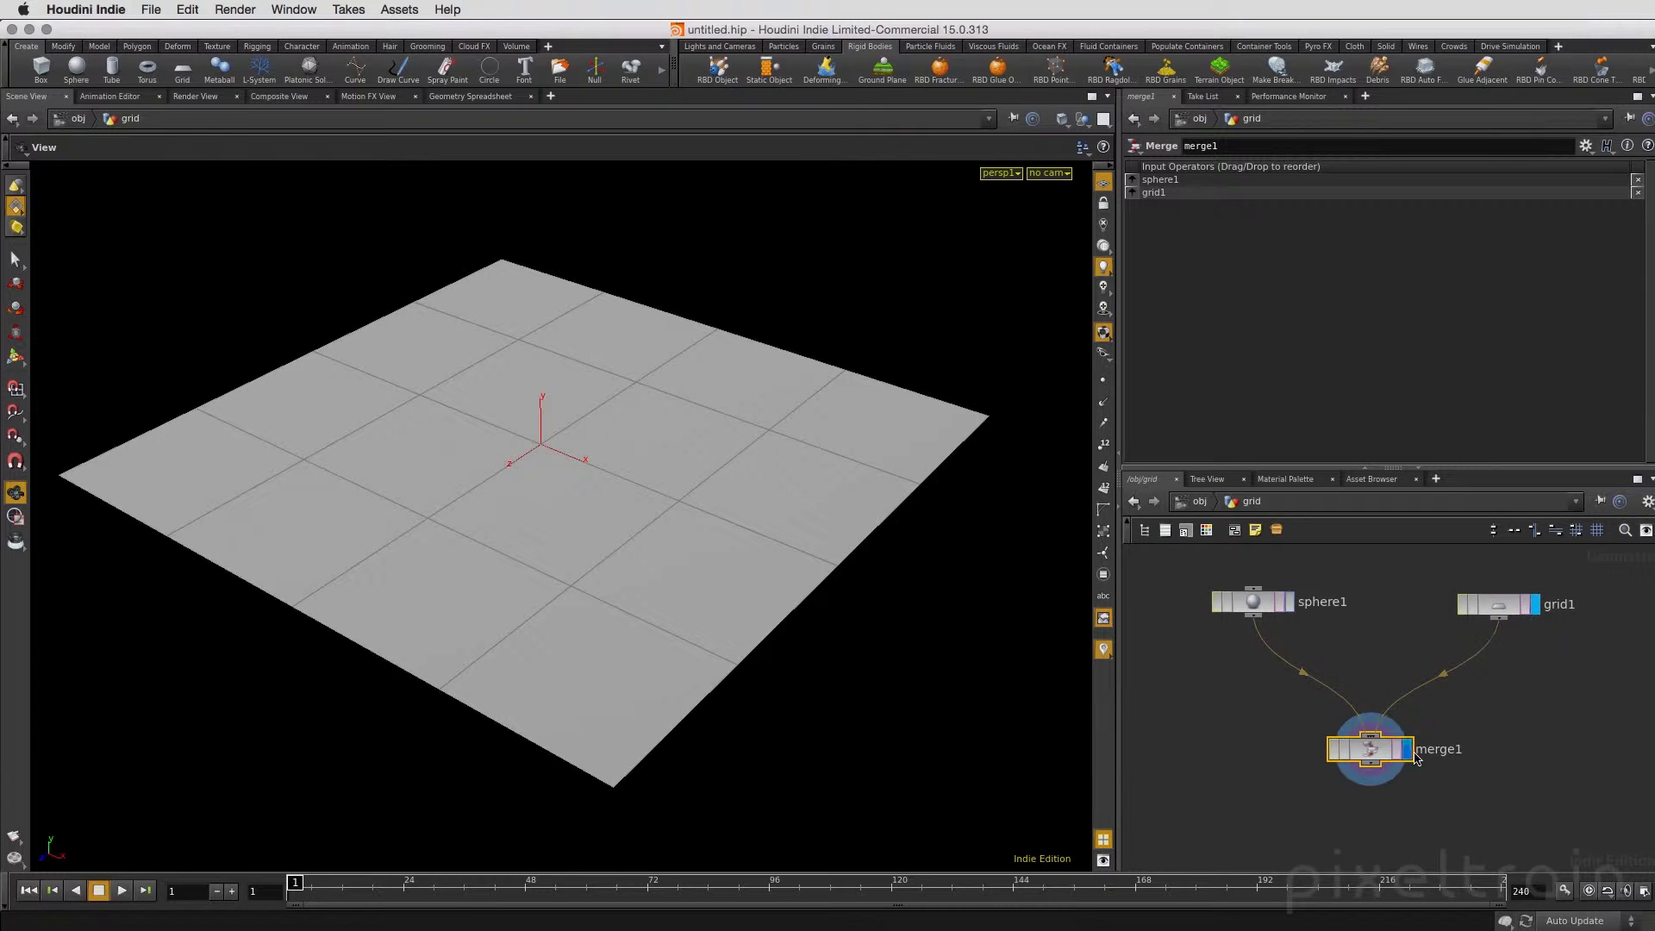
click(1407, 749)
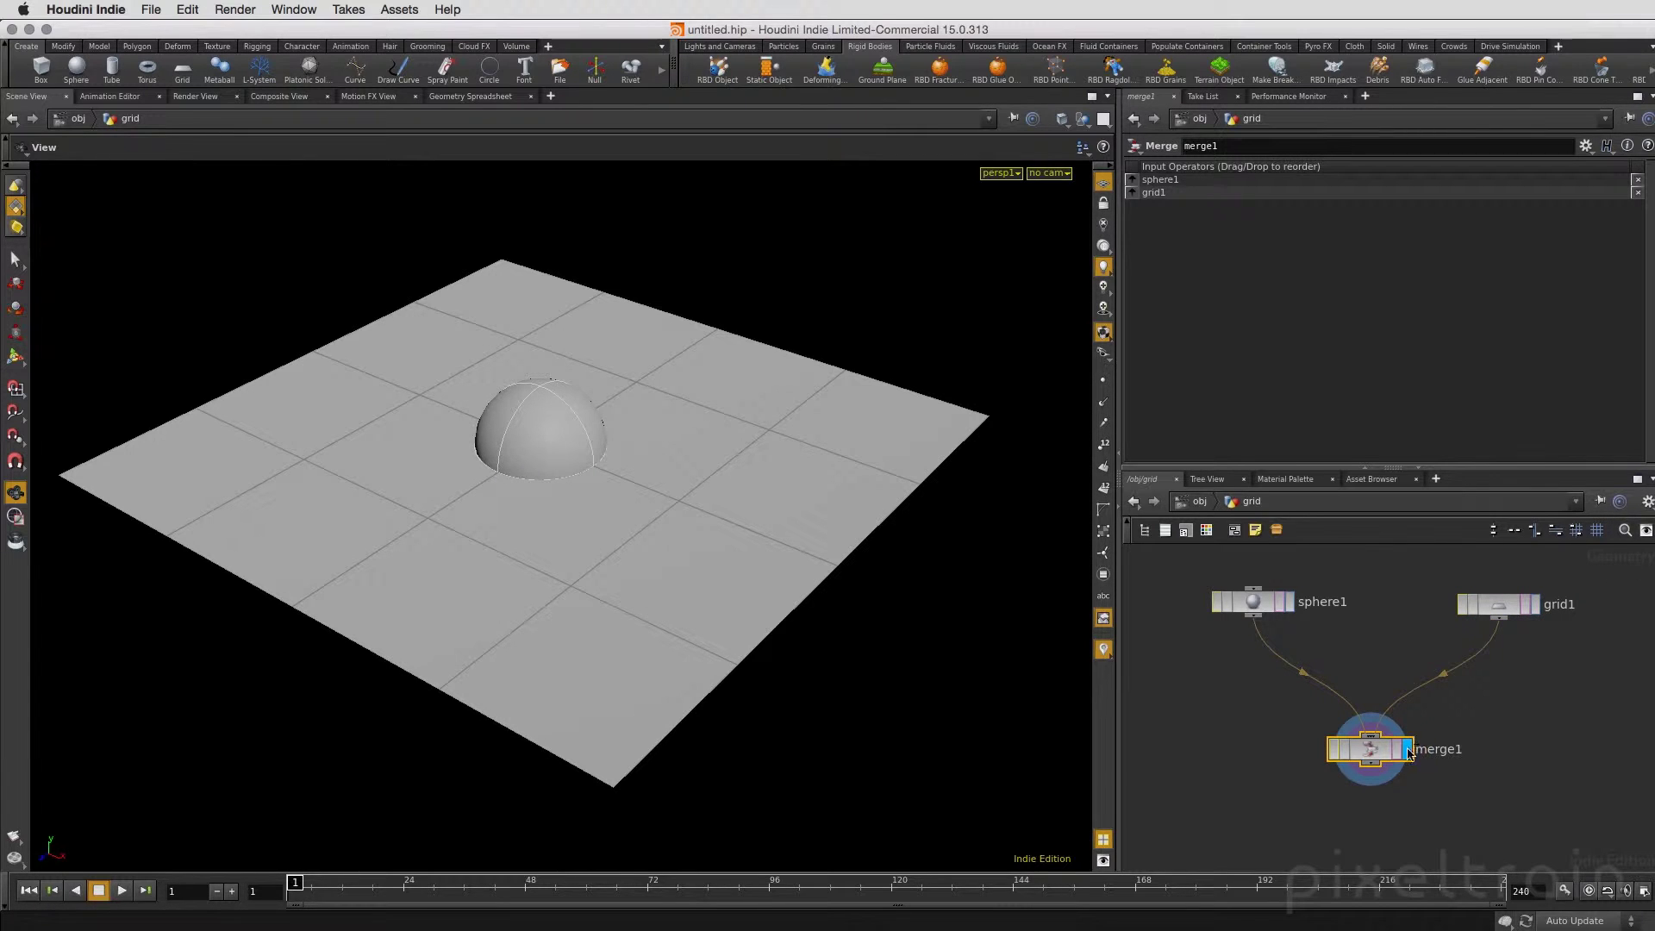
mouse_move(748, 566)
mouse_down()
mouse_move(864, 518)
mouse_move(636, 492)
mouse_move(547, 528)
mouse_move(684, 569)
mouse_up()
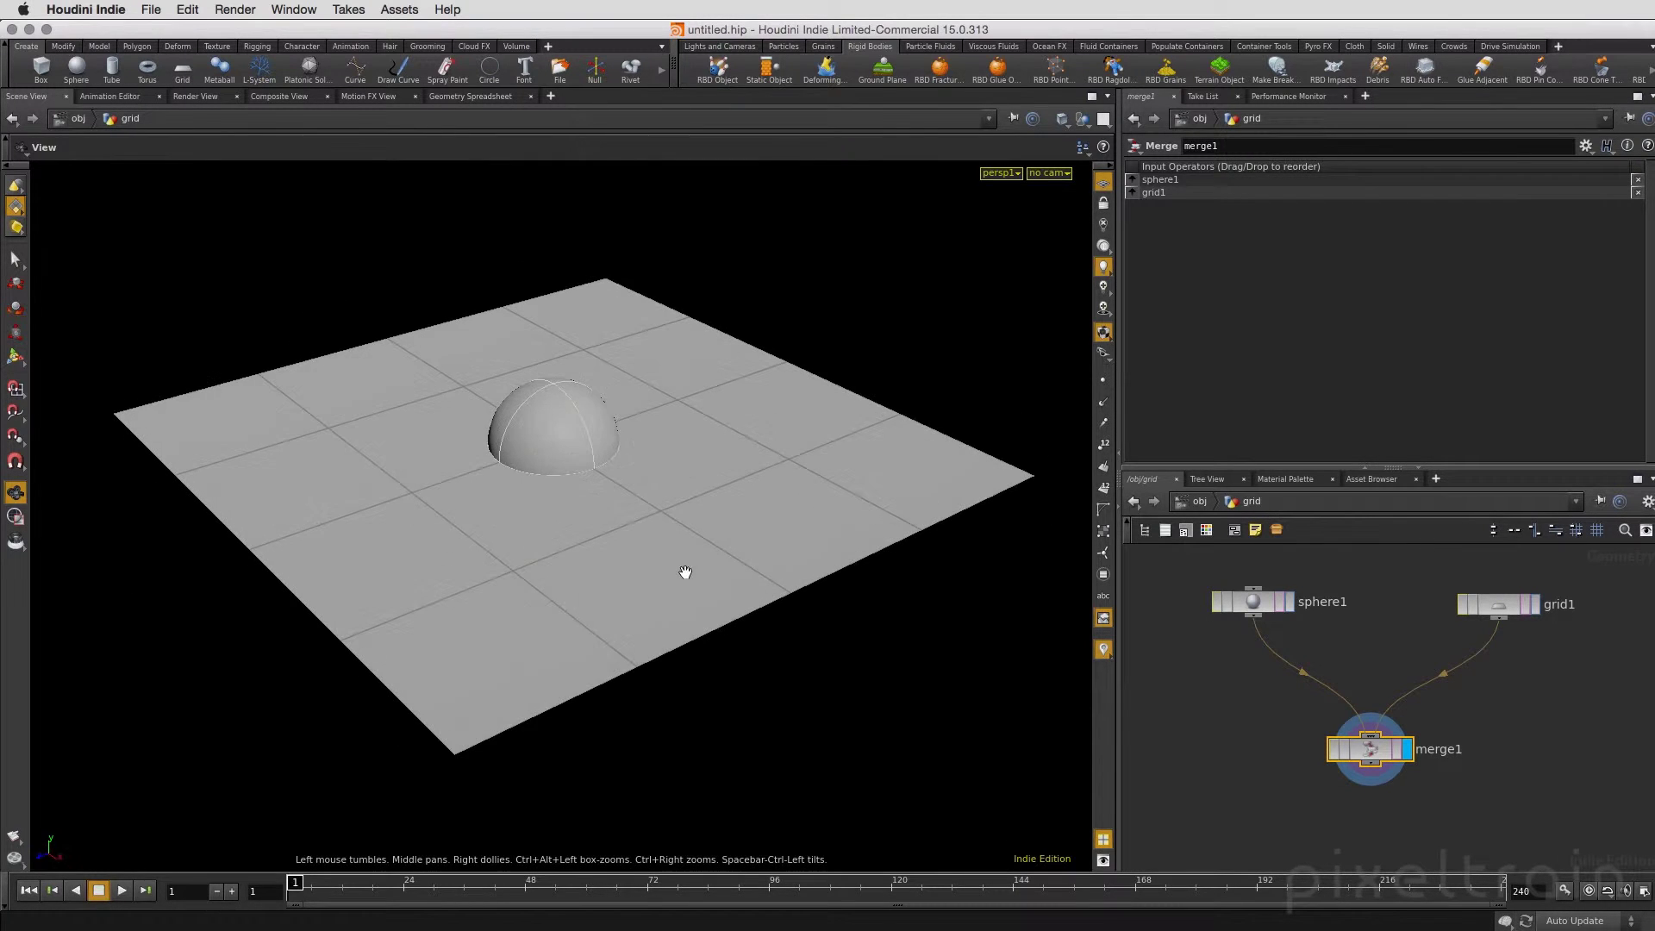
drag(1529, 825, 1252, 710)
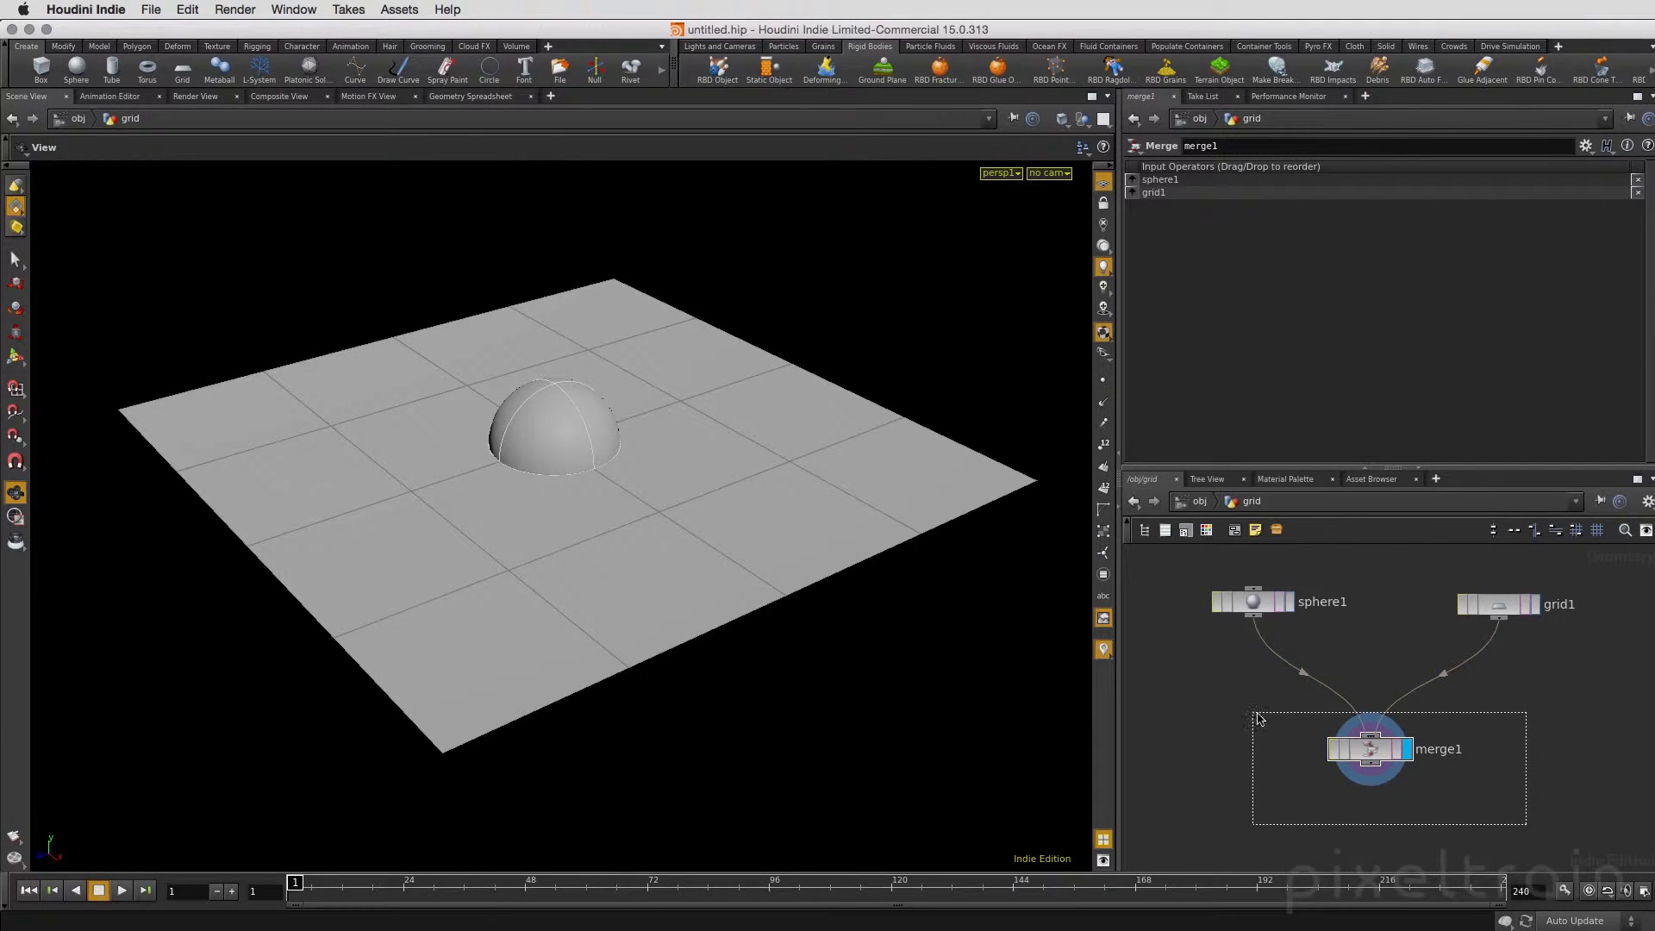
key(Delete)
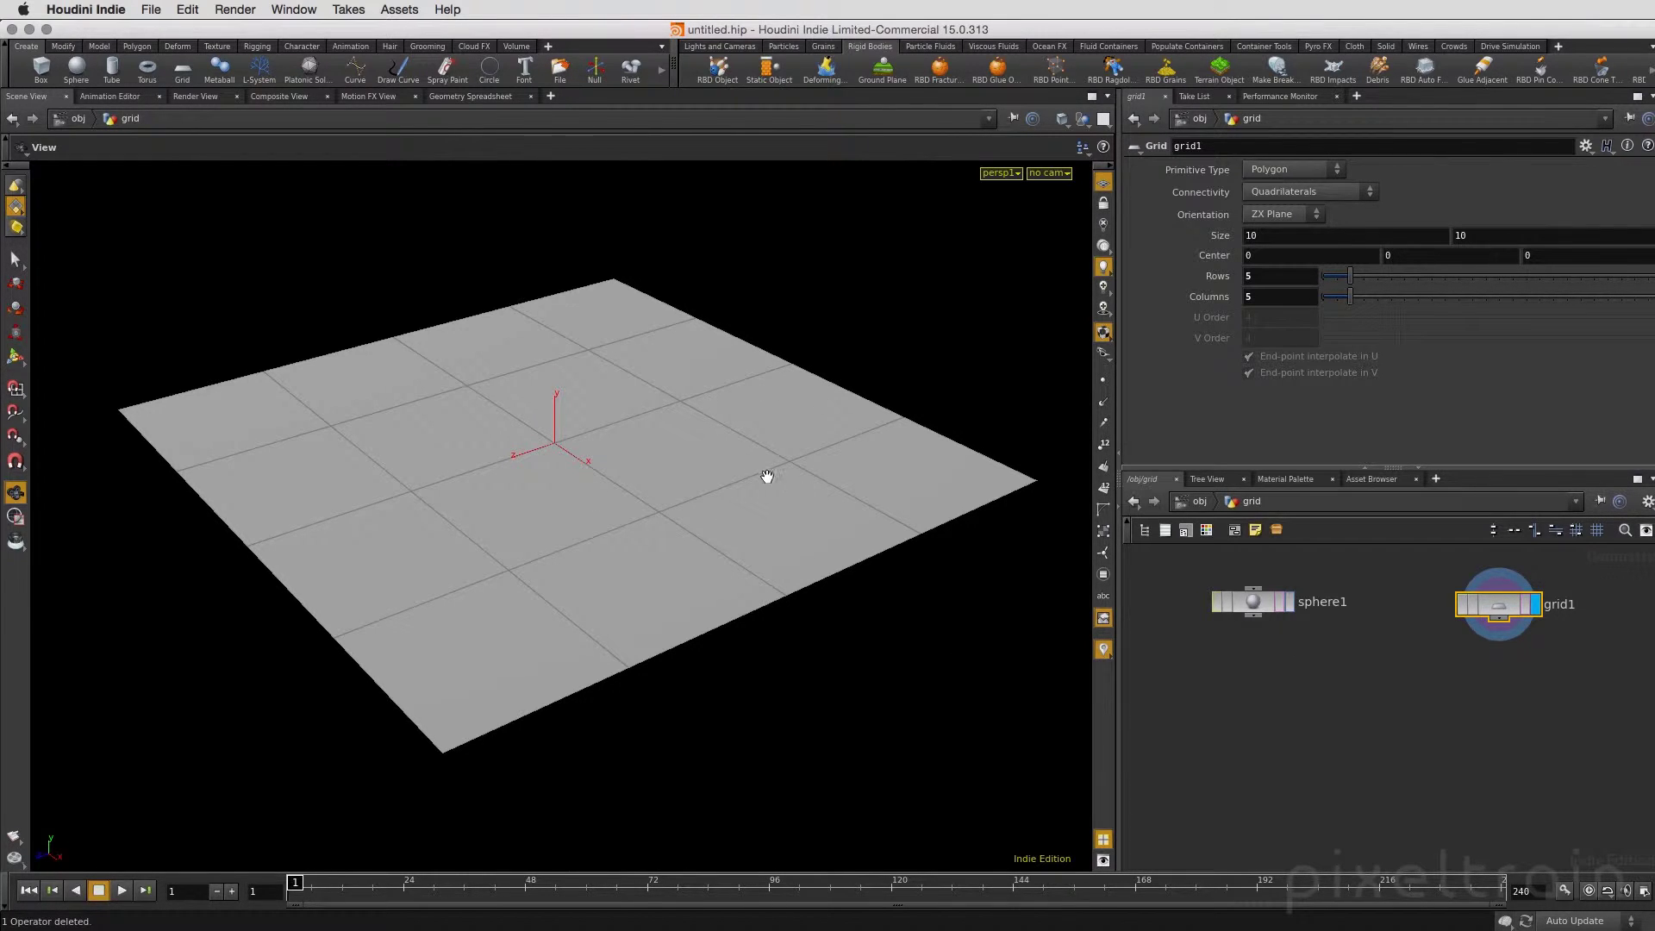
- Add a Copy node (copy1) below the others and check its error message
click(1354, 726)
key(Tab)
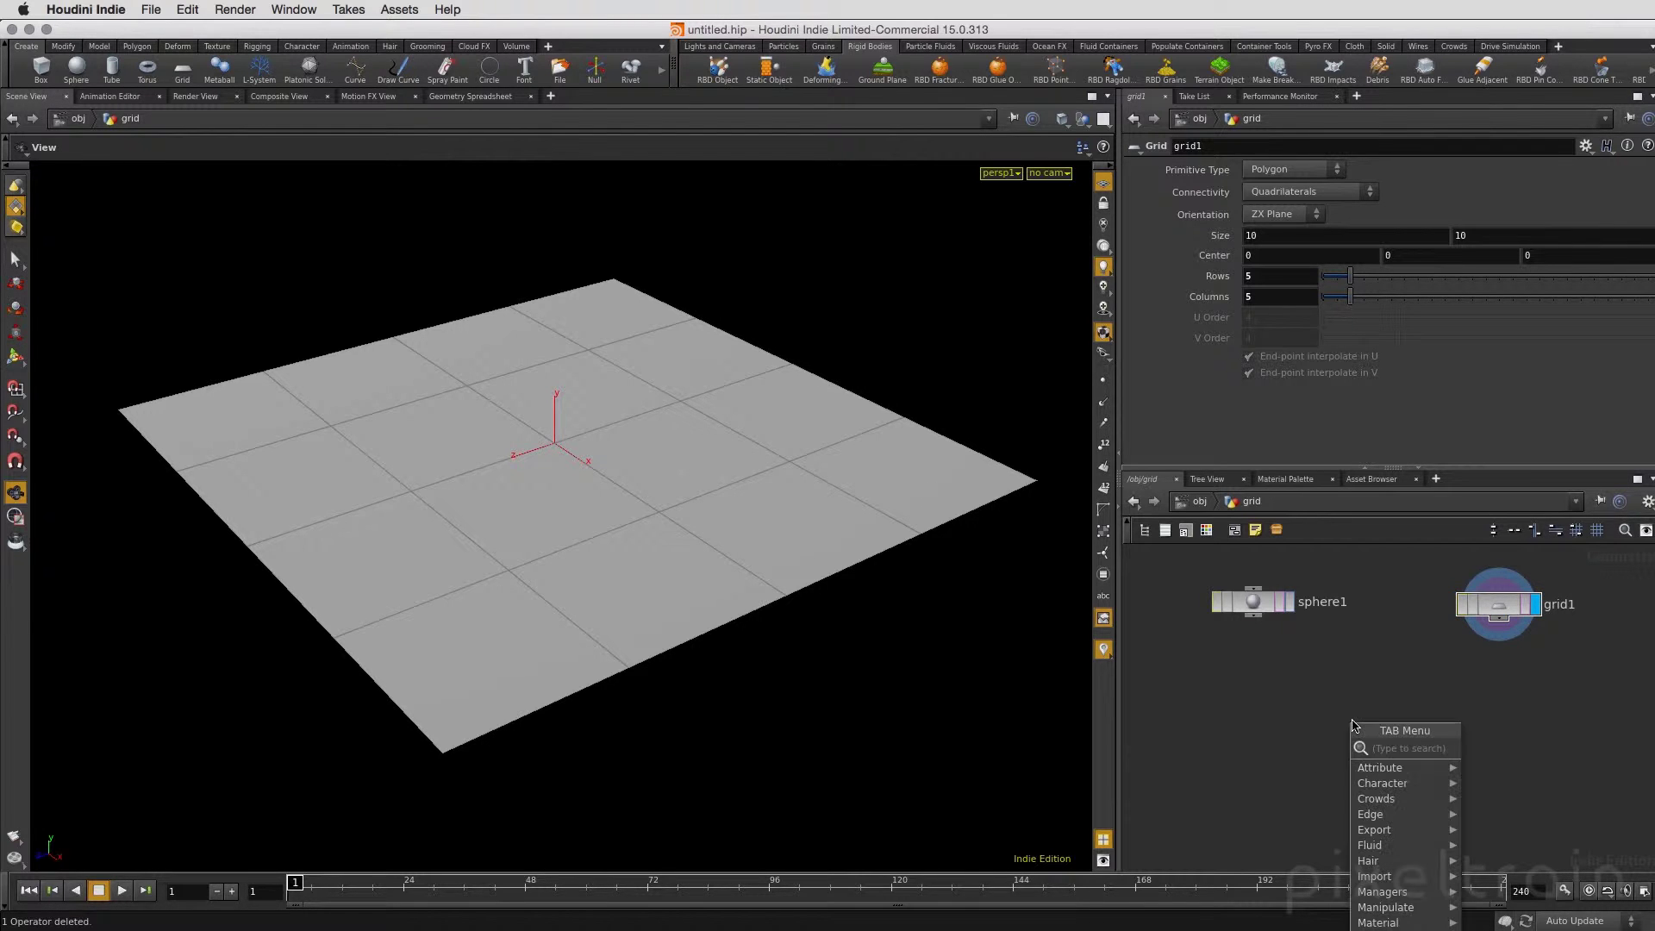
text(copy)
key(Return)
click(1354, 726)
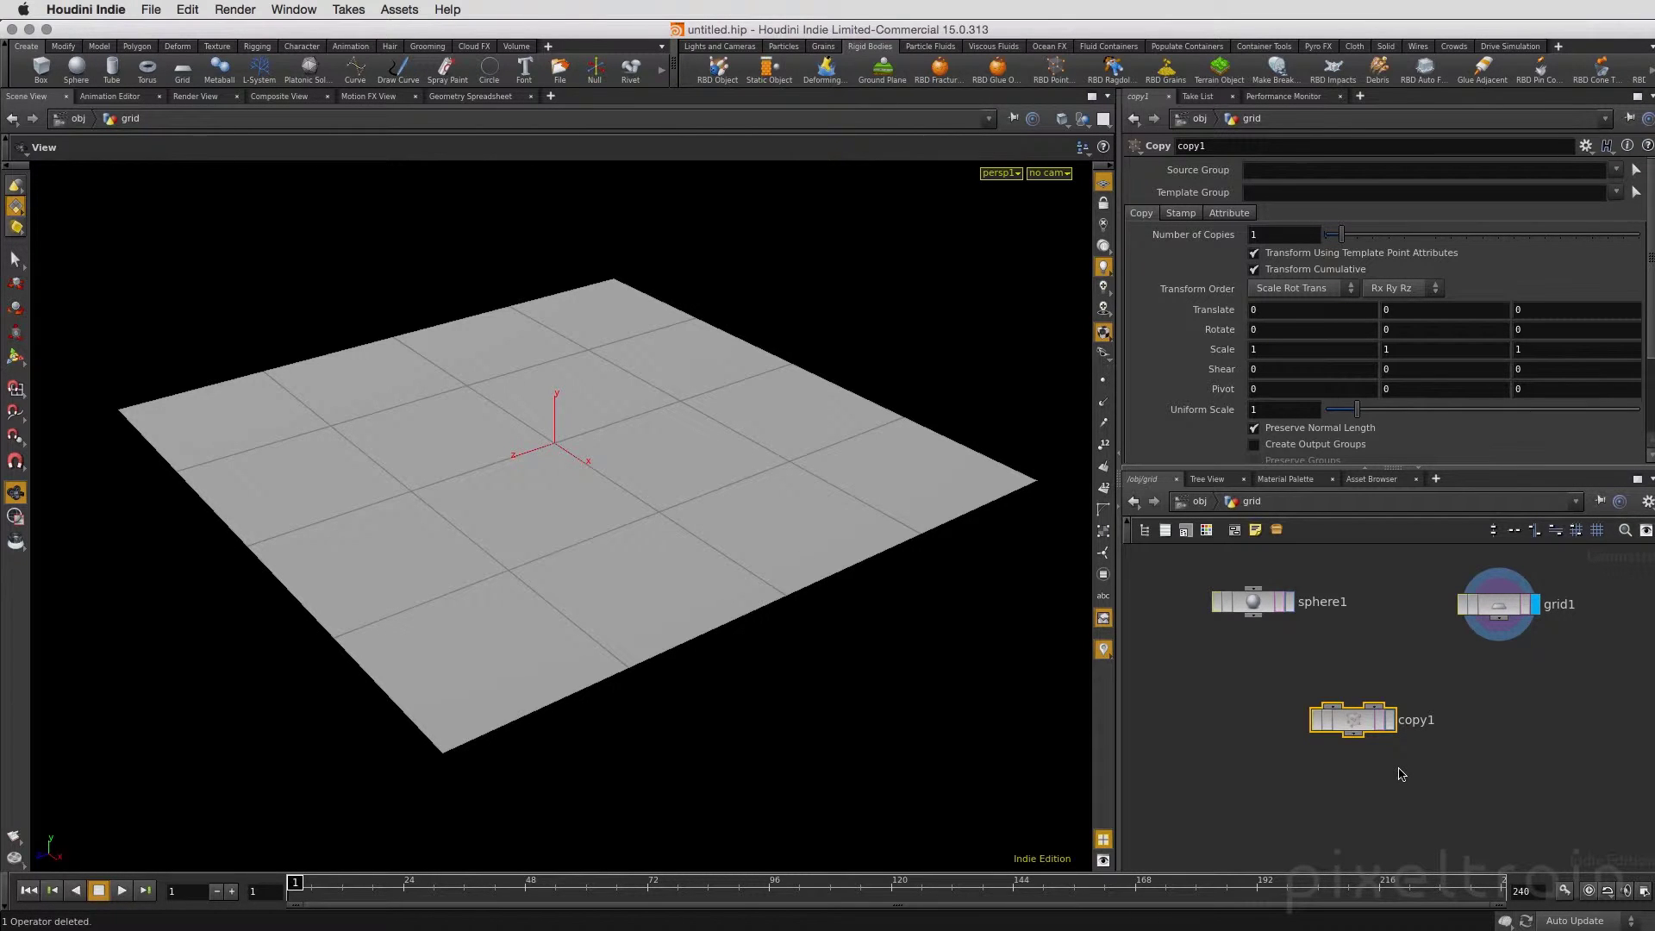
middle_click(1354, 720)
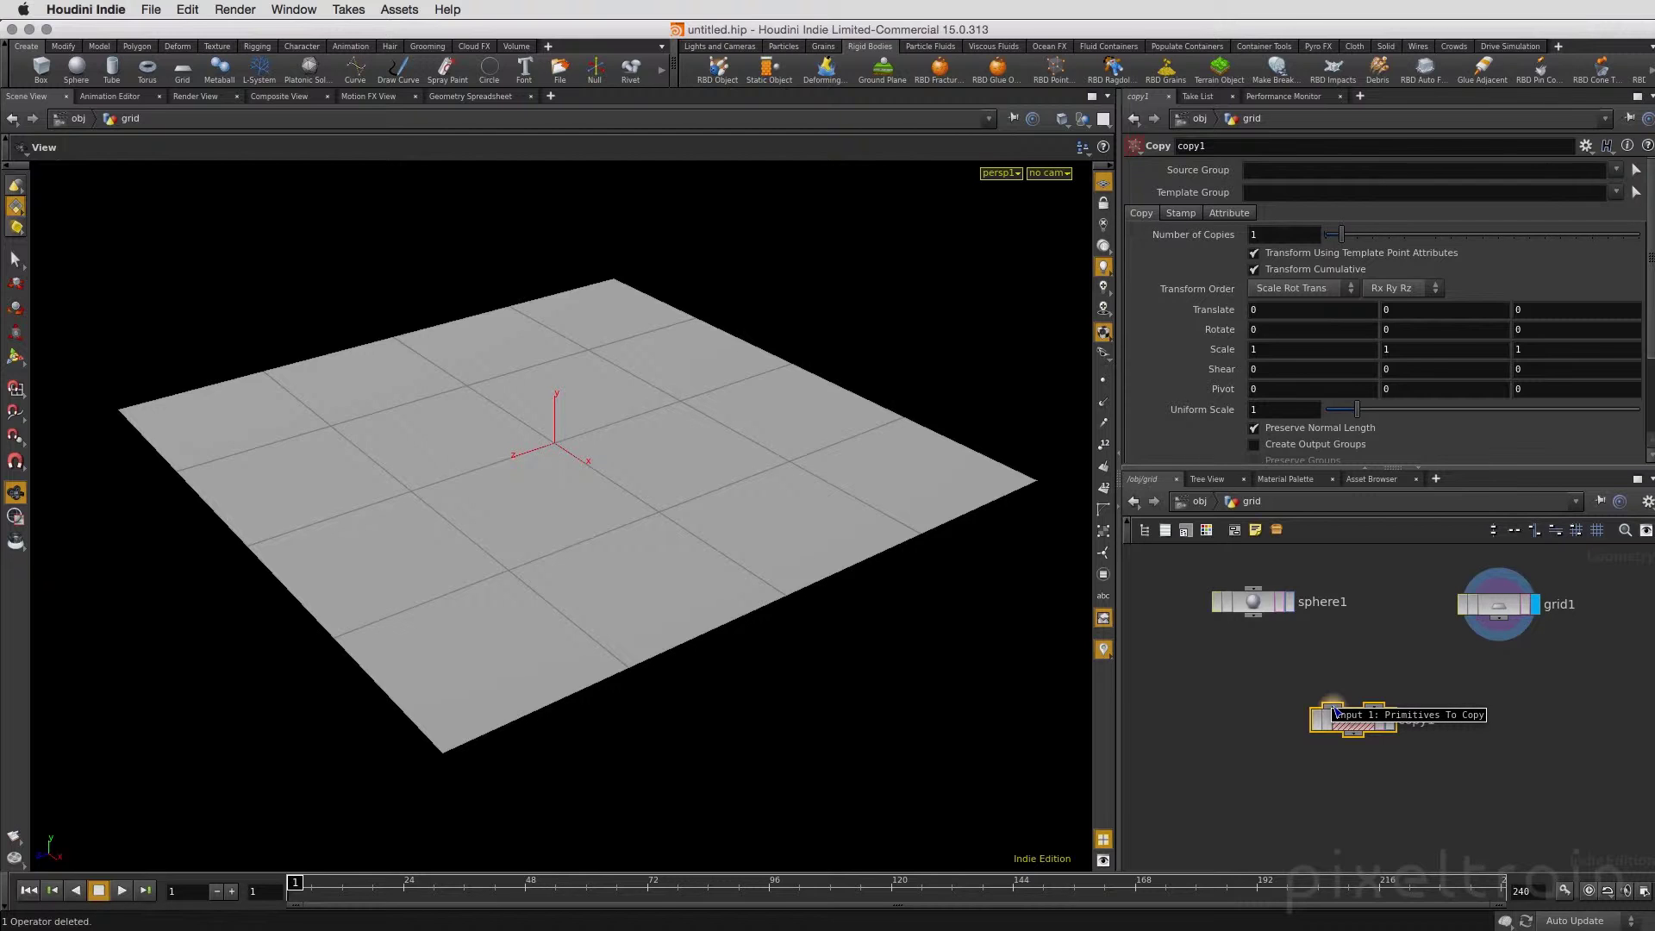
- Wire sphere1 into copy1's first input and grid1 into its second, and display copy1
drag(1335, 710, 1254, 614)
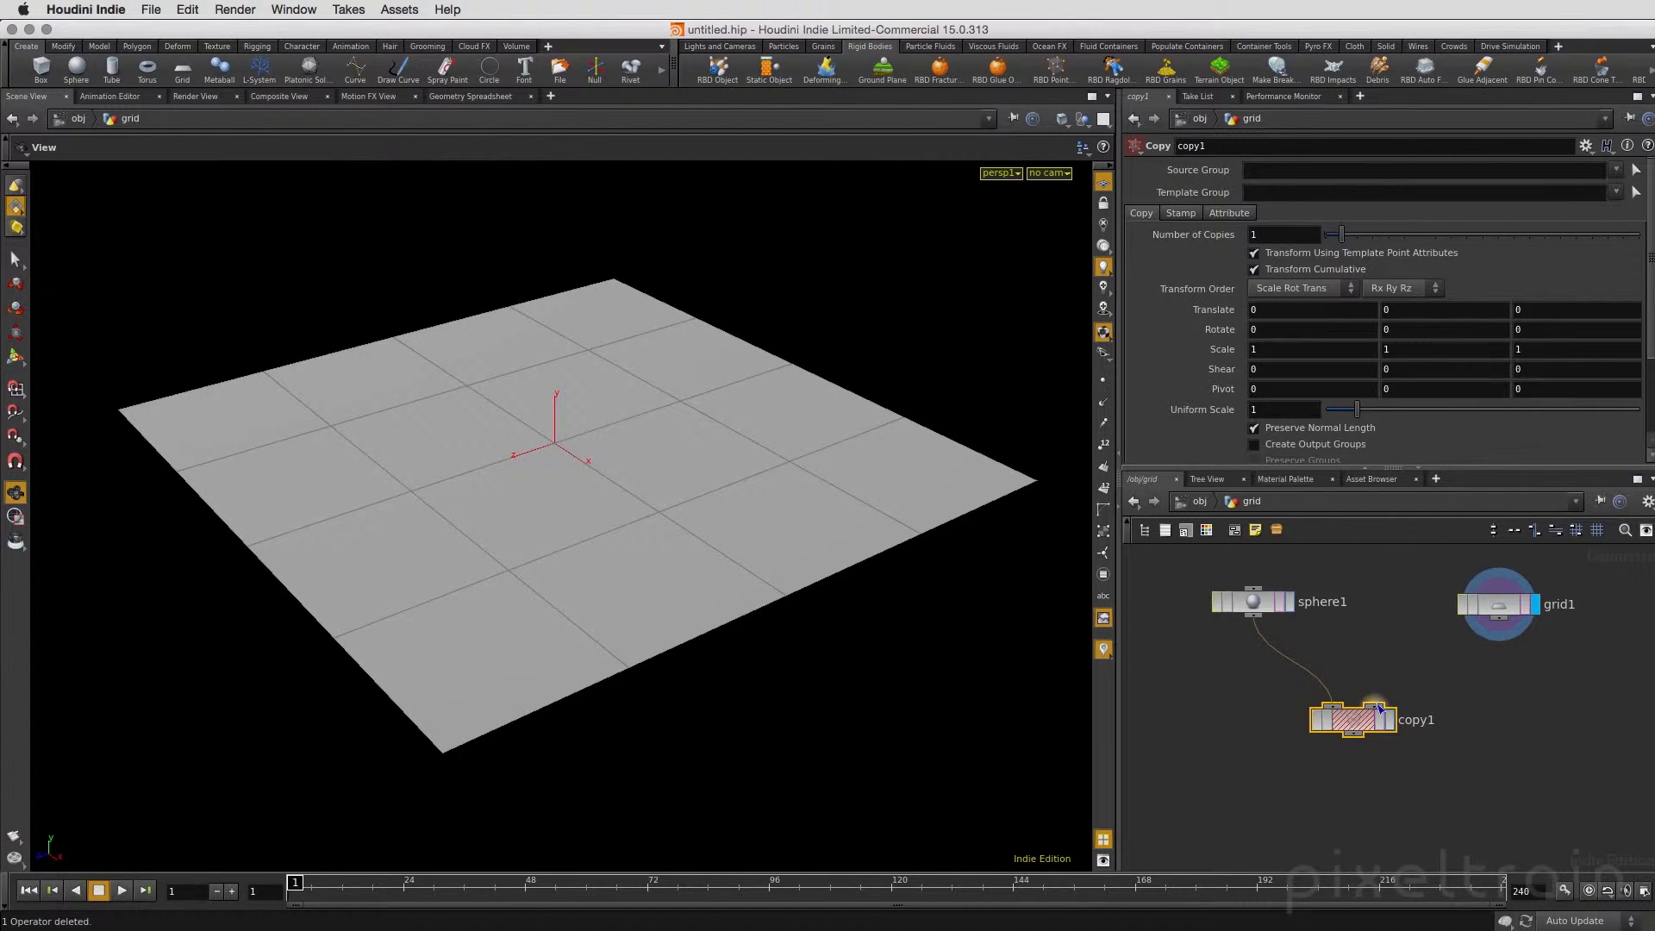
mouse_move(1373, 709)
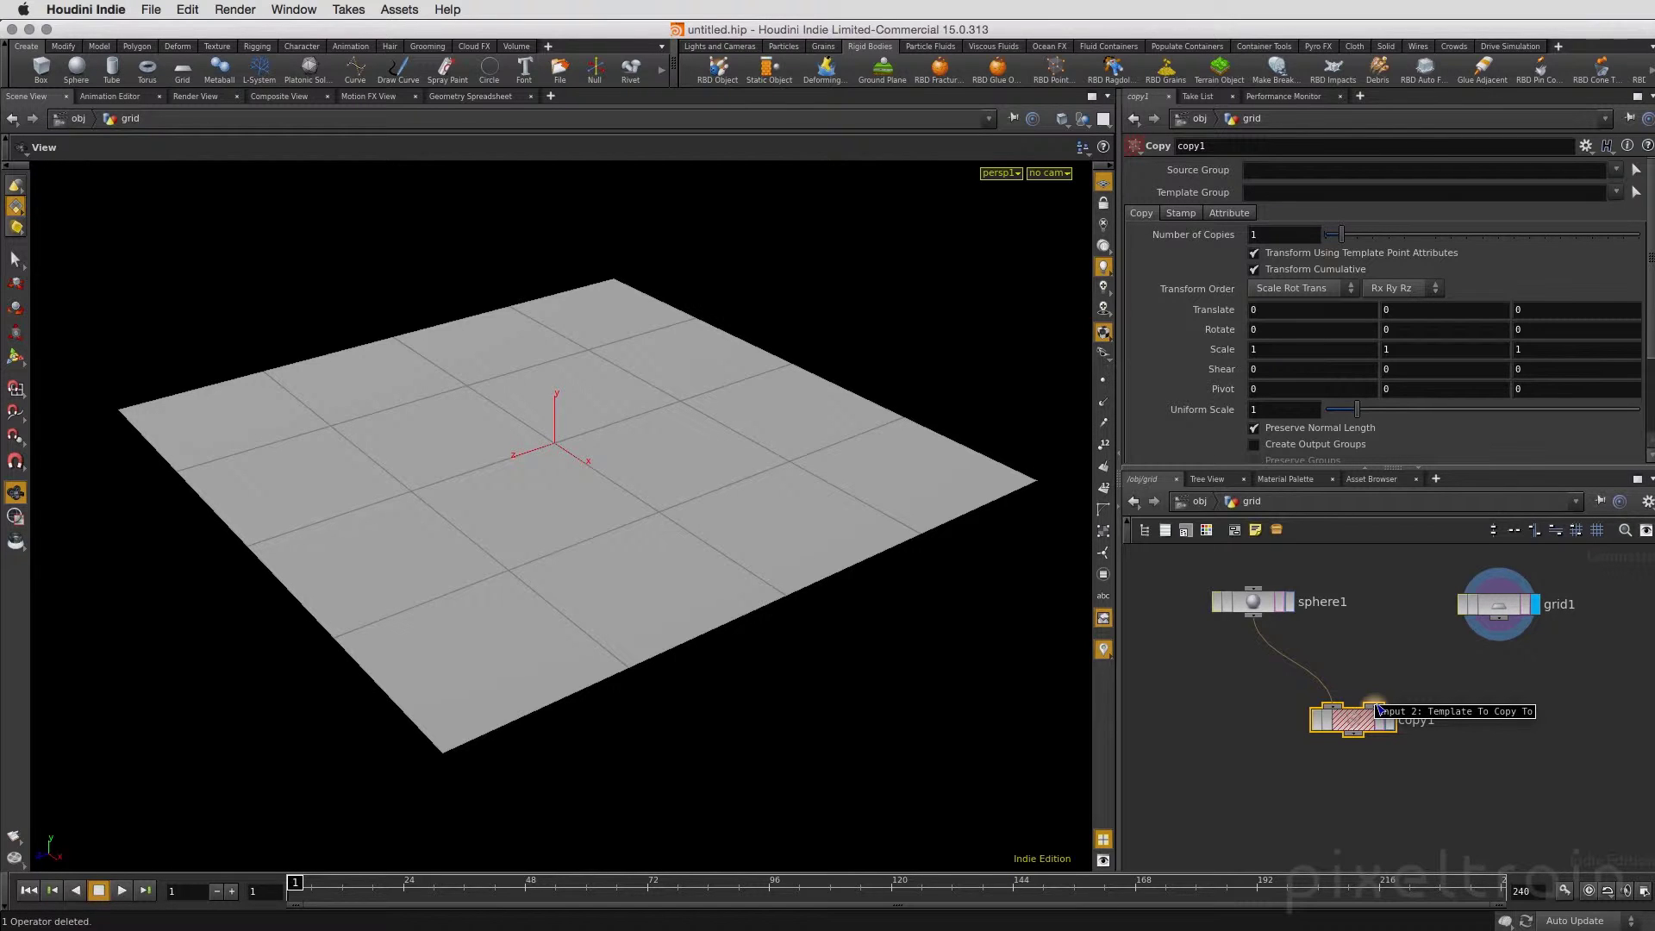
drag(1498, 621, 1372, 696)
click(1374, 700)
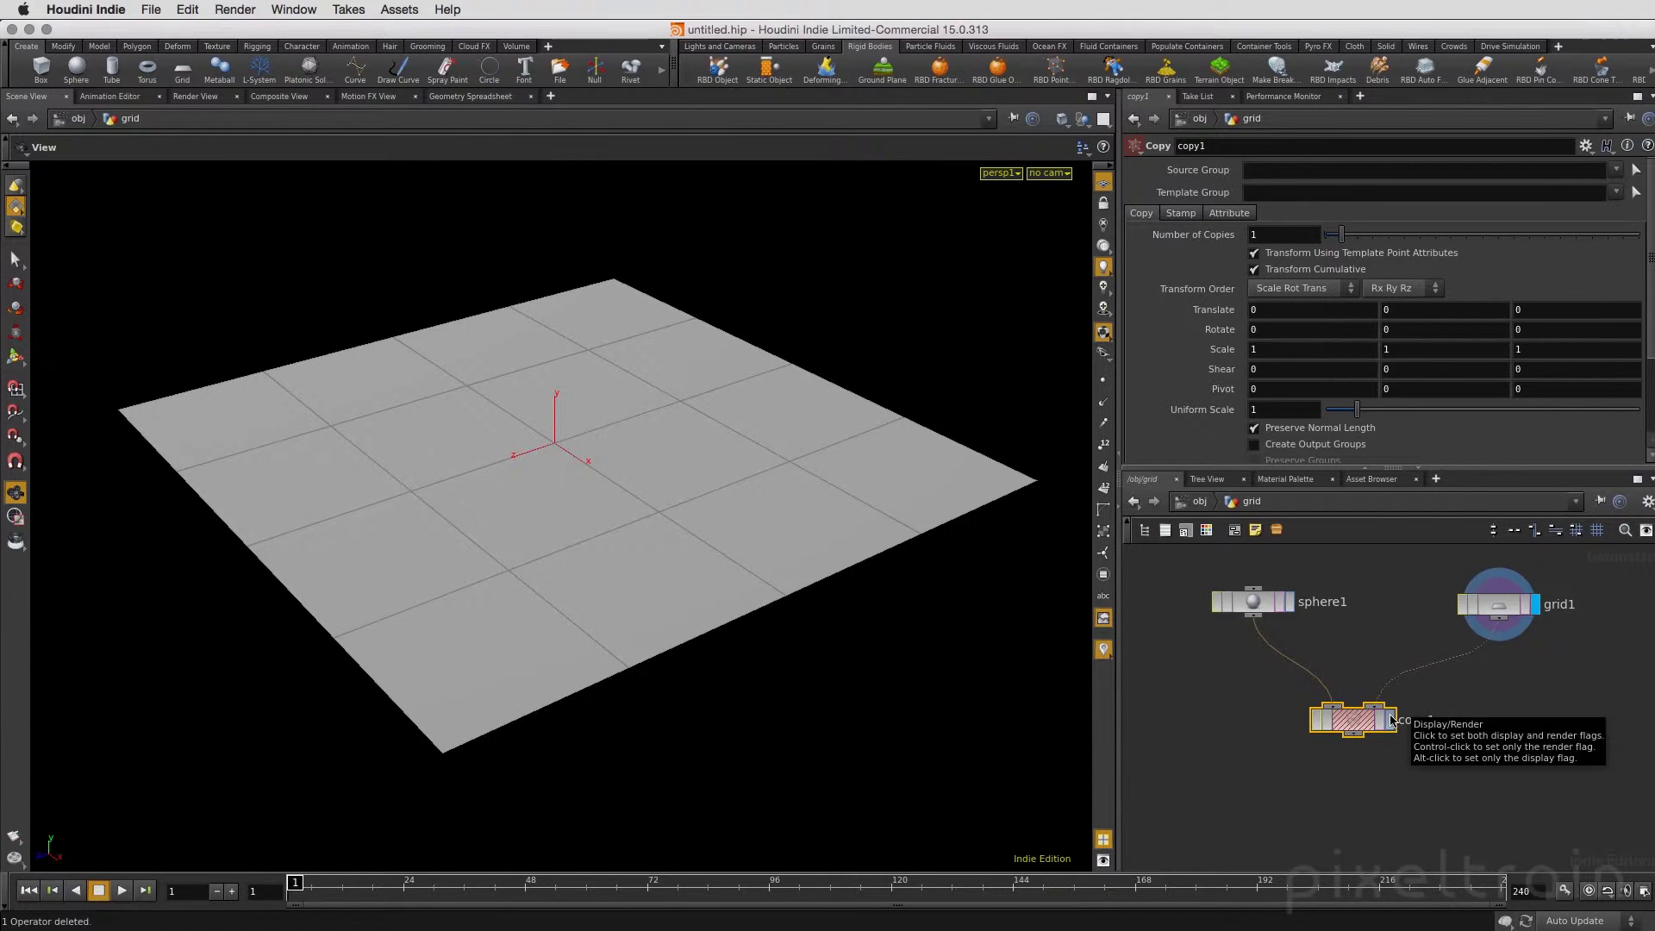
click(1391, 722)
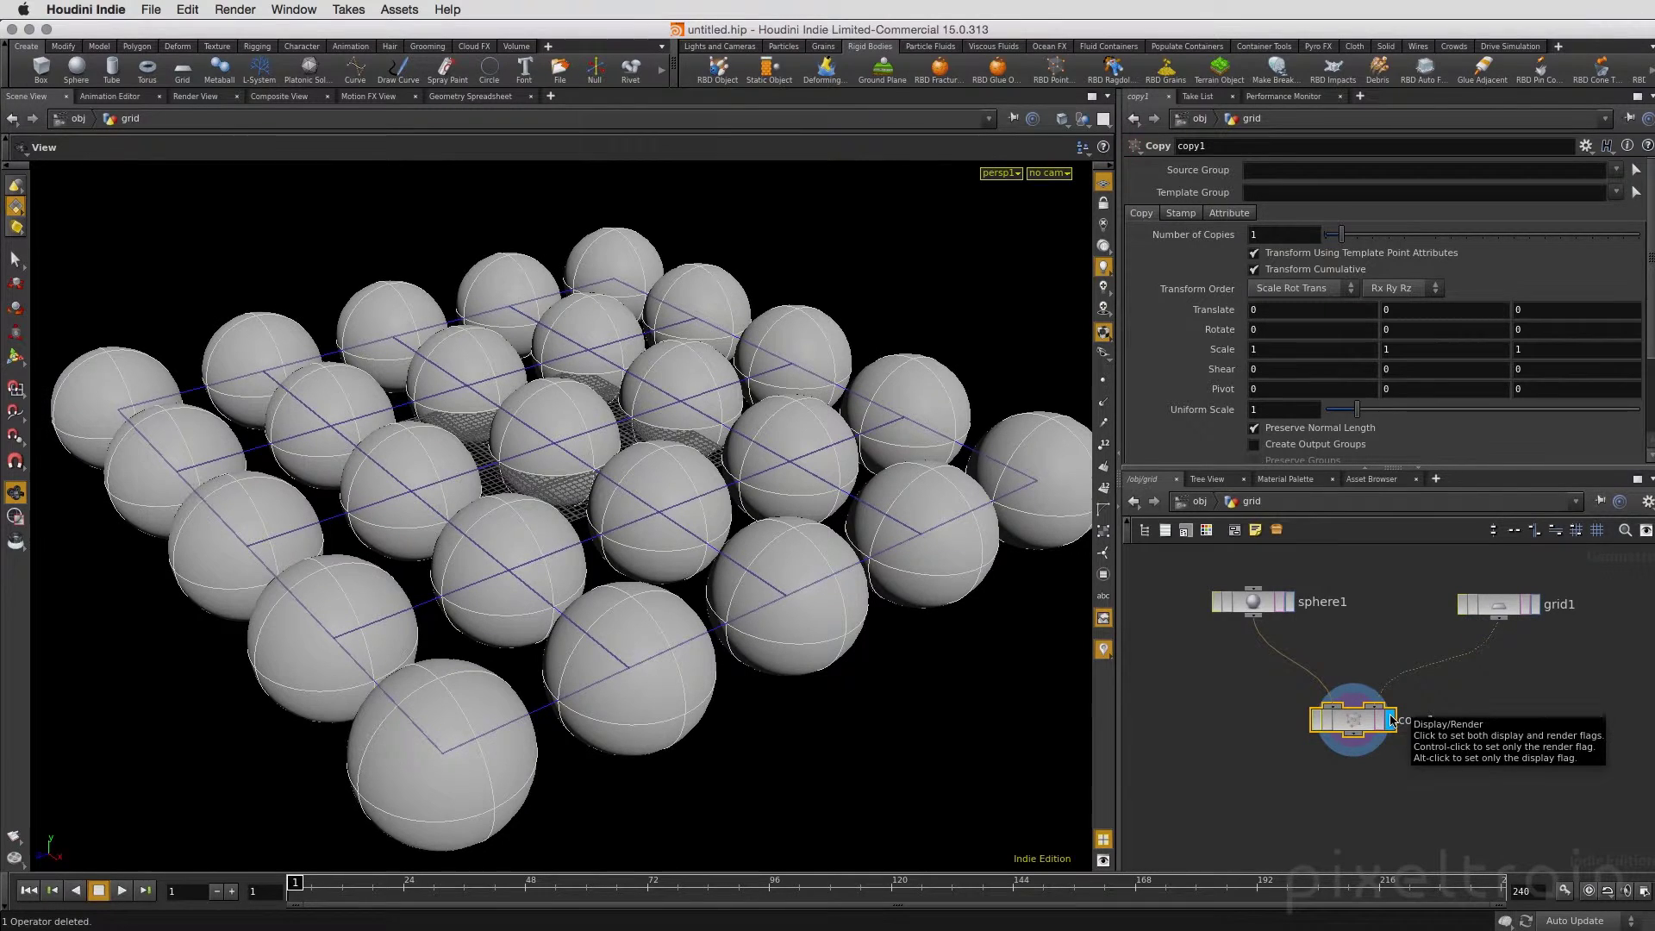
- Reposition copy1, sphere1 and grid1 in the network editor, then box-select and deselect them
mouse_move(602, 506)
mouse_down()
mouse_move(642, 430)
mouse_move(380, 547)
mouse_up()
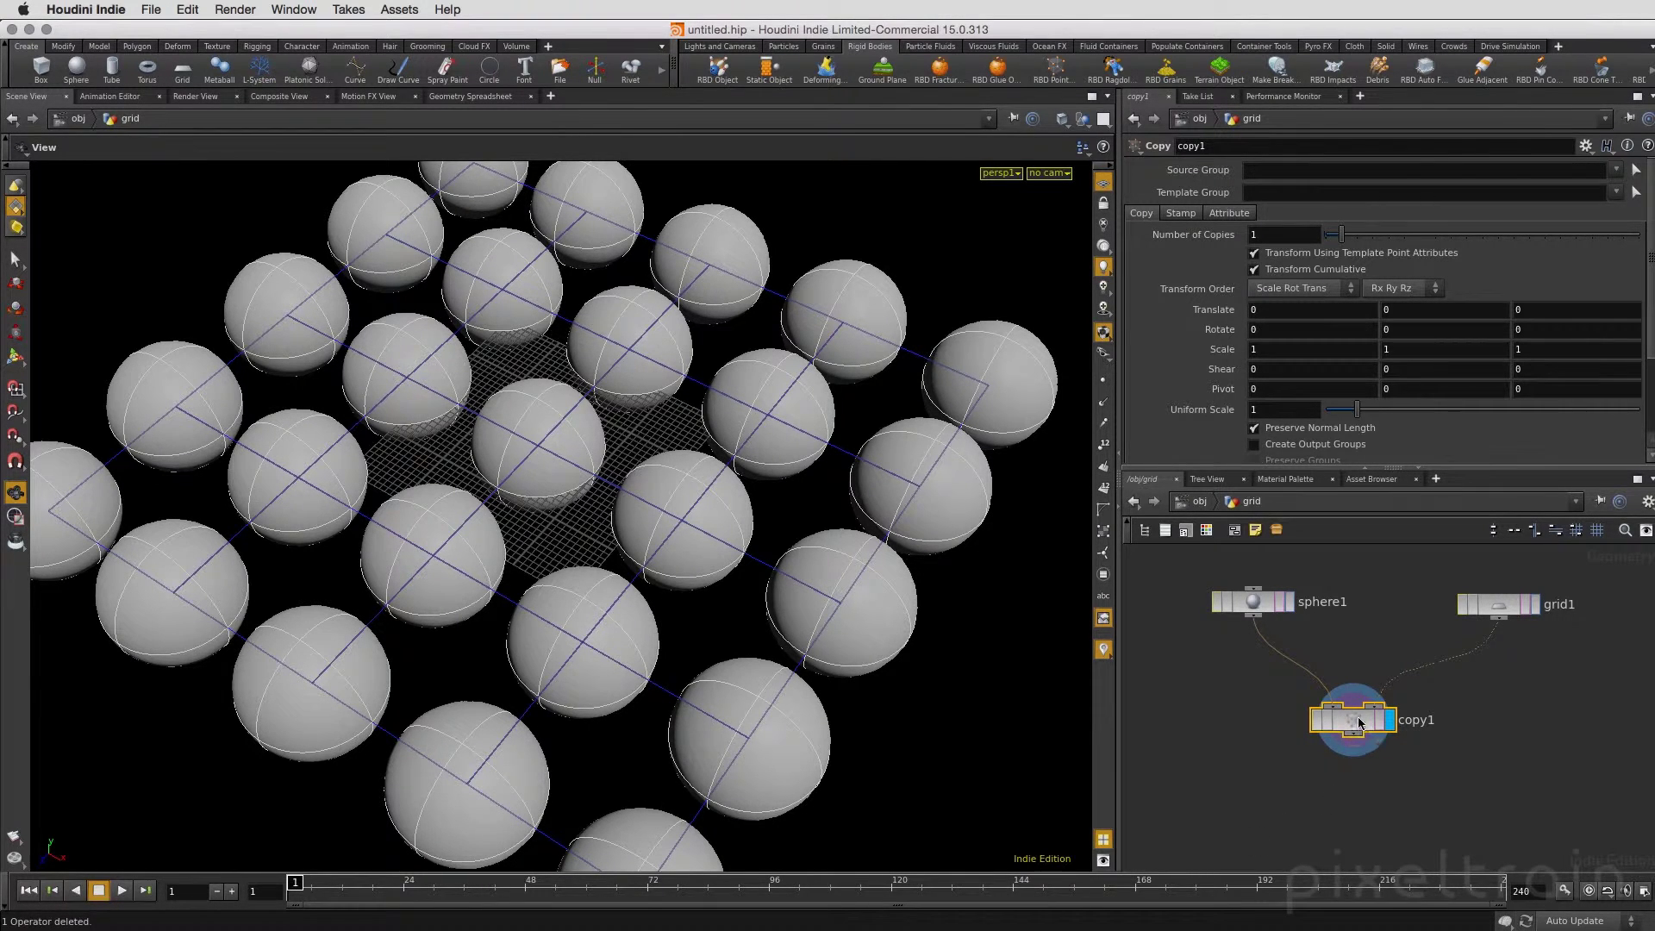
drag(1359, 722, 1506, 740)
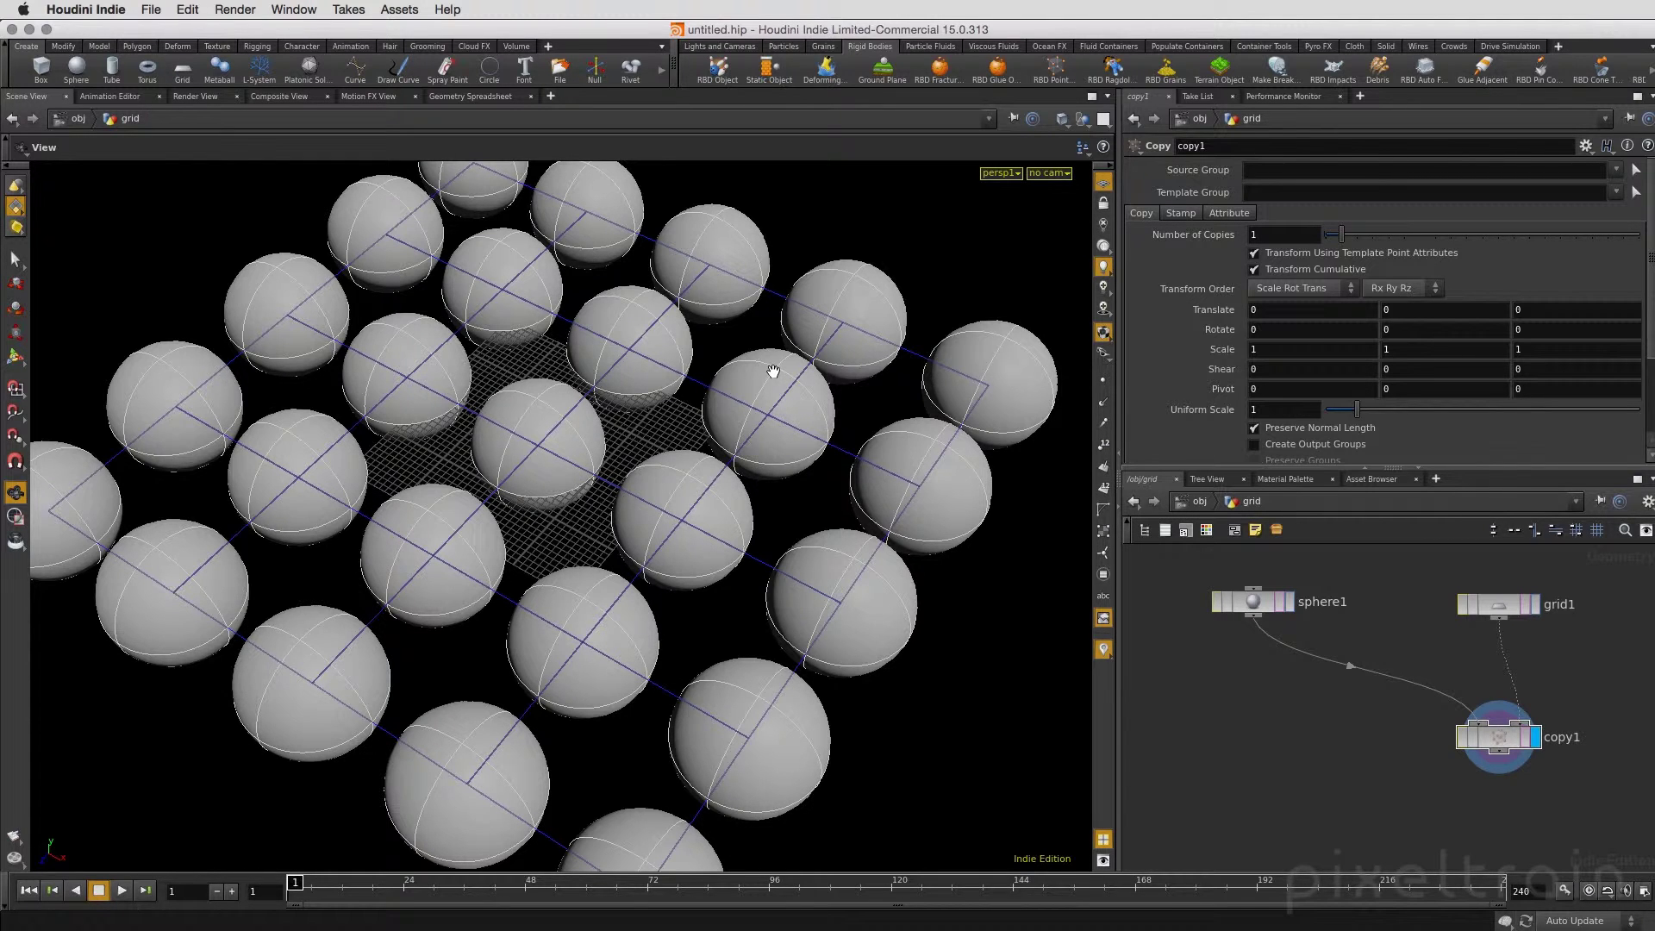
drag(1263, 575, 1229, 566)
drag(1498, 605, 1472, 587)
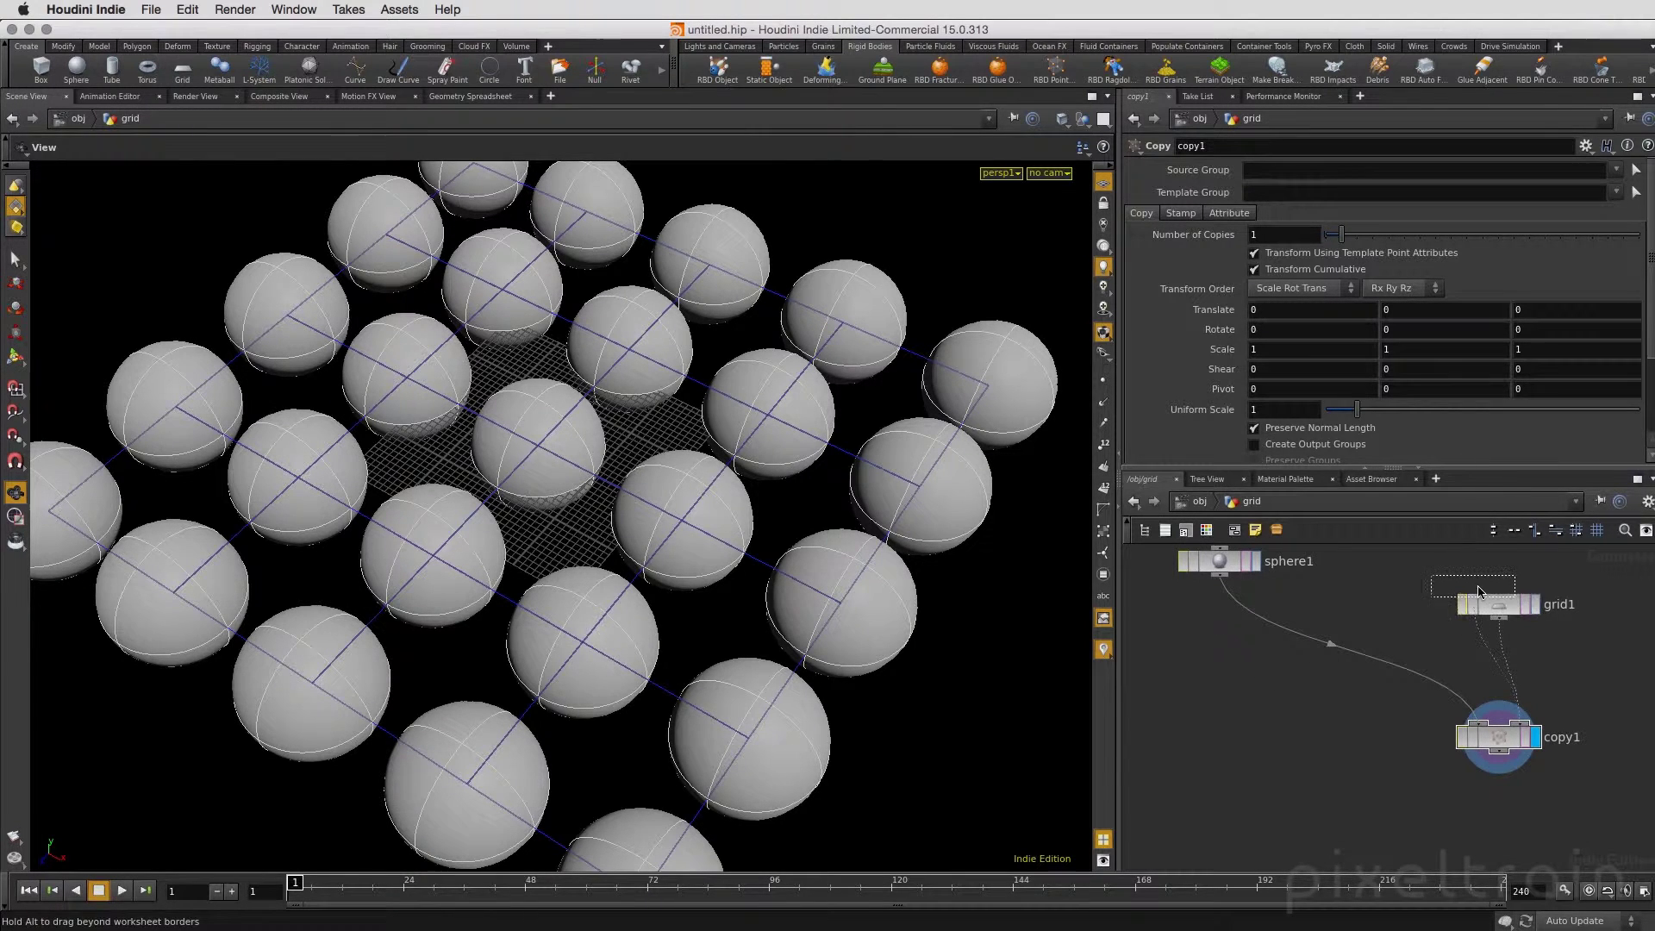
scroll(1565, 741, down, 2)
scroll(1564, 741, down, 2)
drag(1236, 565, 1623, 817)
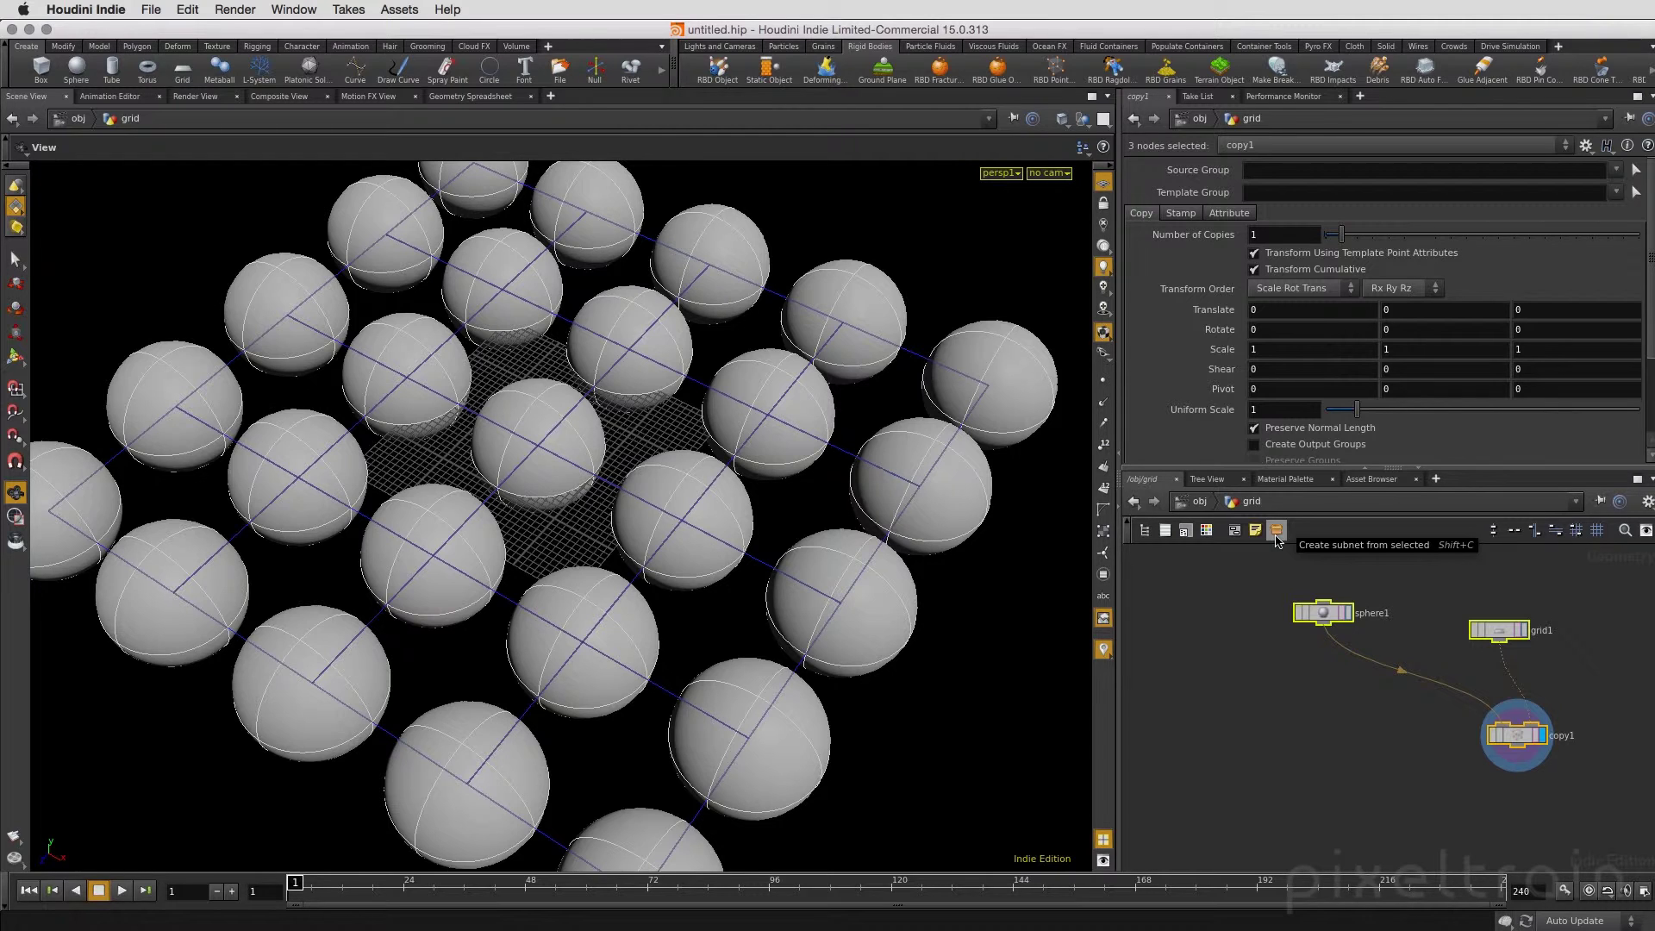
click(1221, 600)
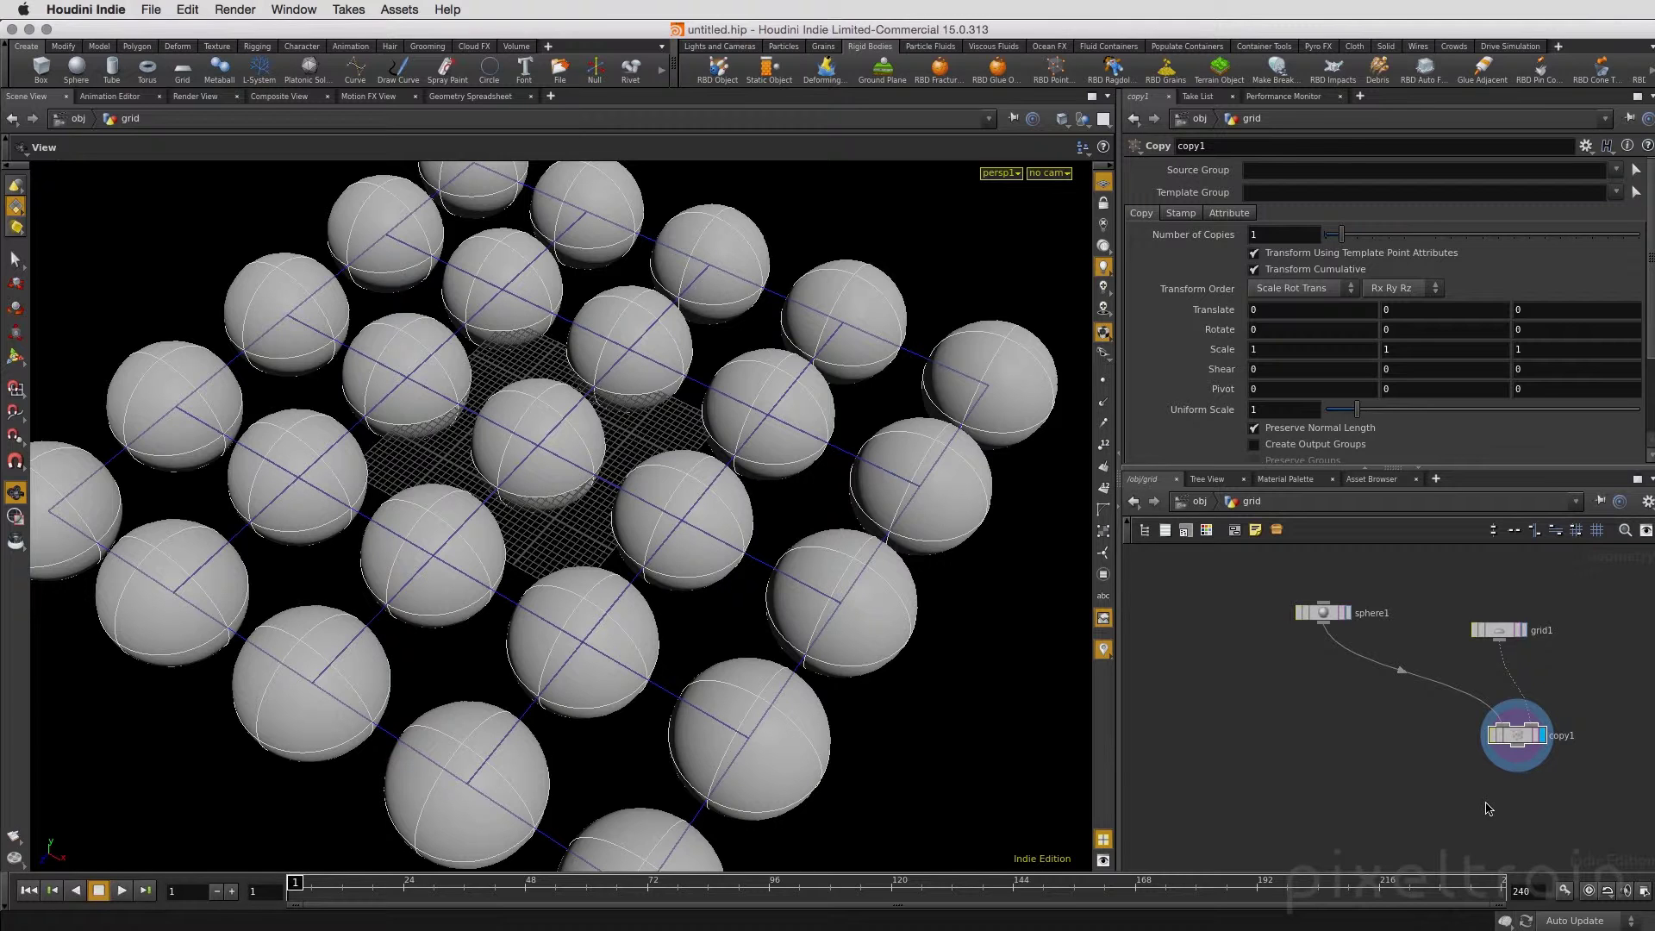
- Collapse copy1 into a subnet and move subnet1 up near its inputs
drag(1619, 812, 1494, 726)
click(1277, 531)
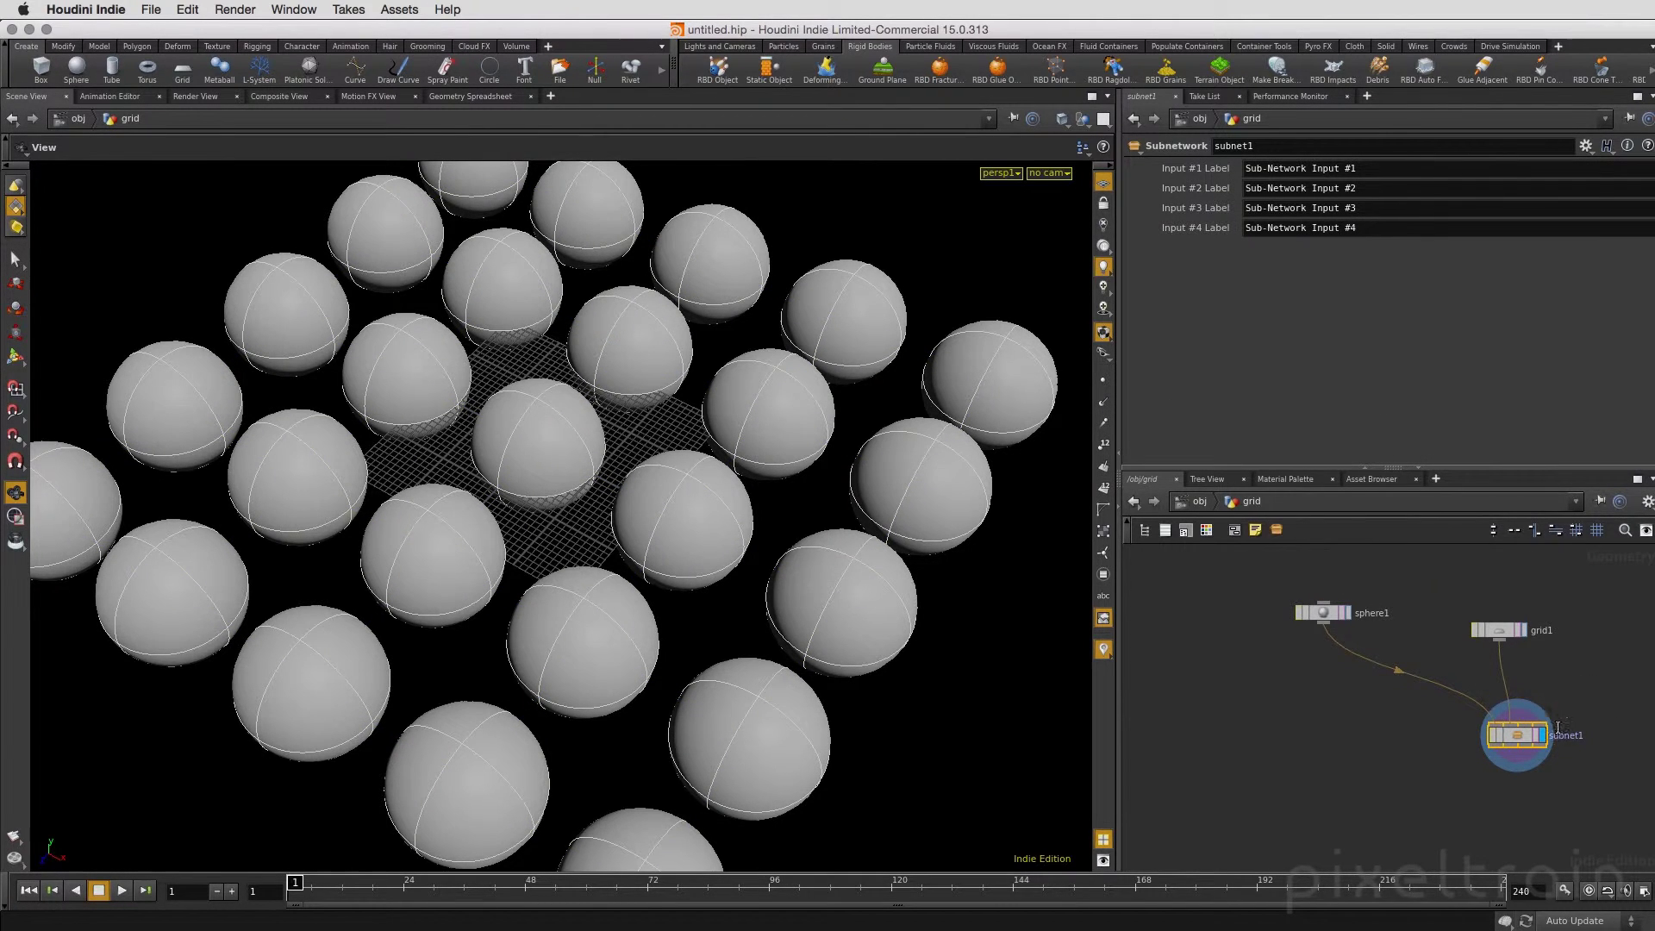
scroll(1556, 735, up, 4)
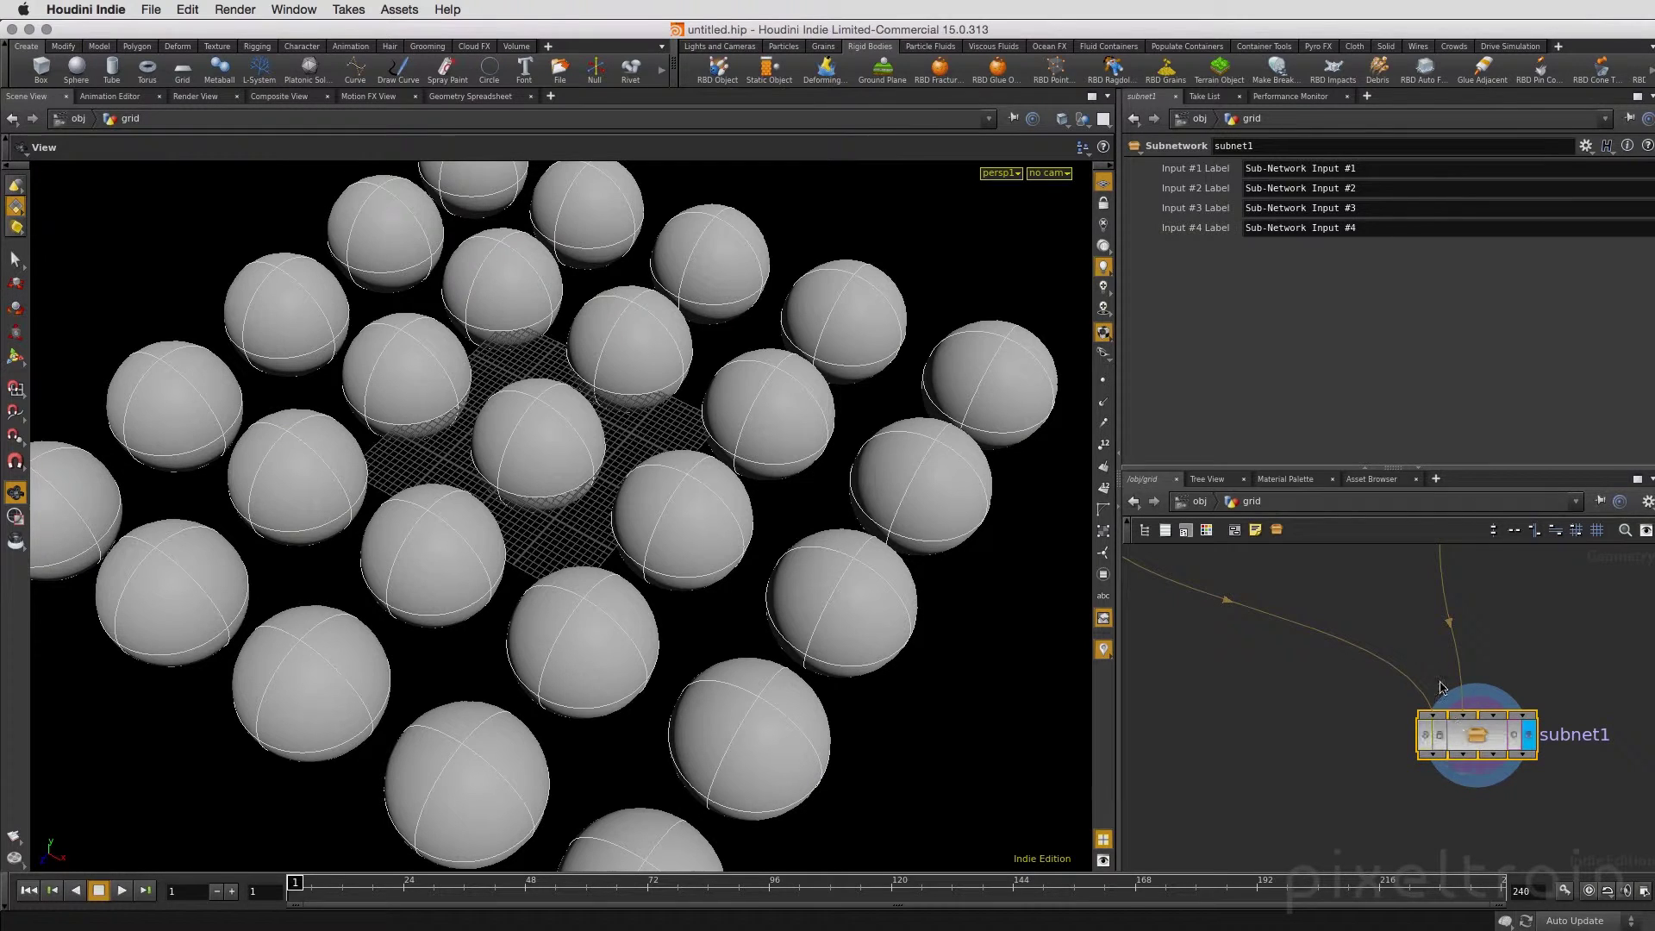
scroll(1478, 712, down, 2)
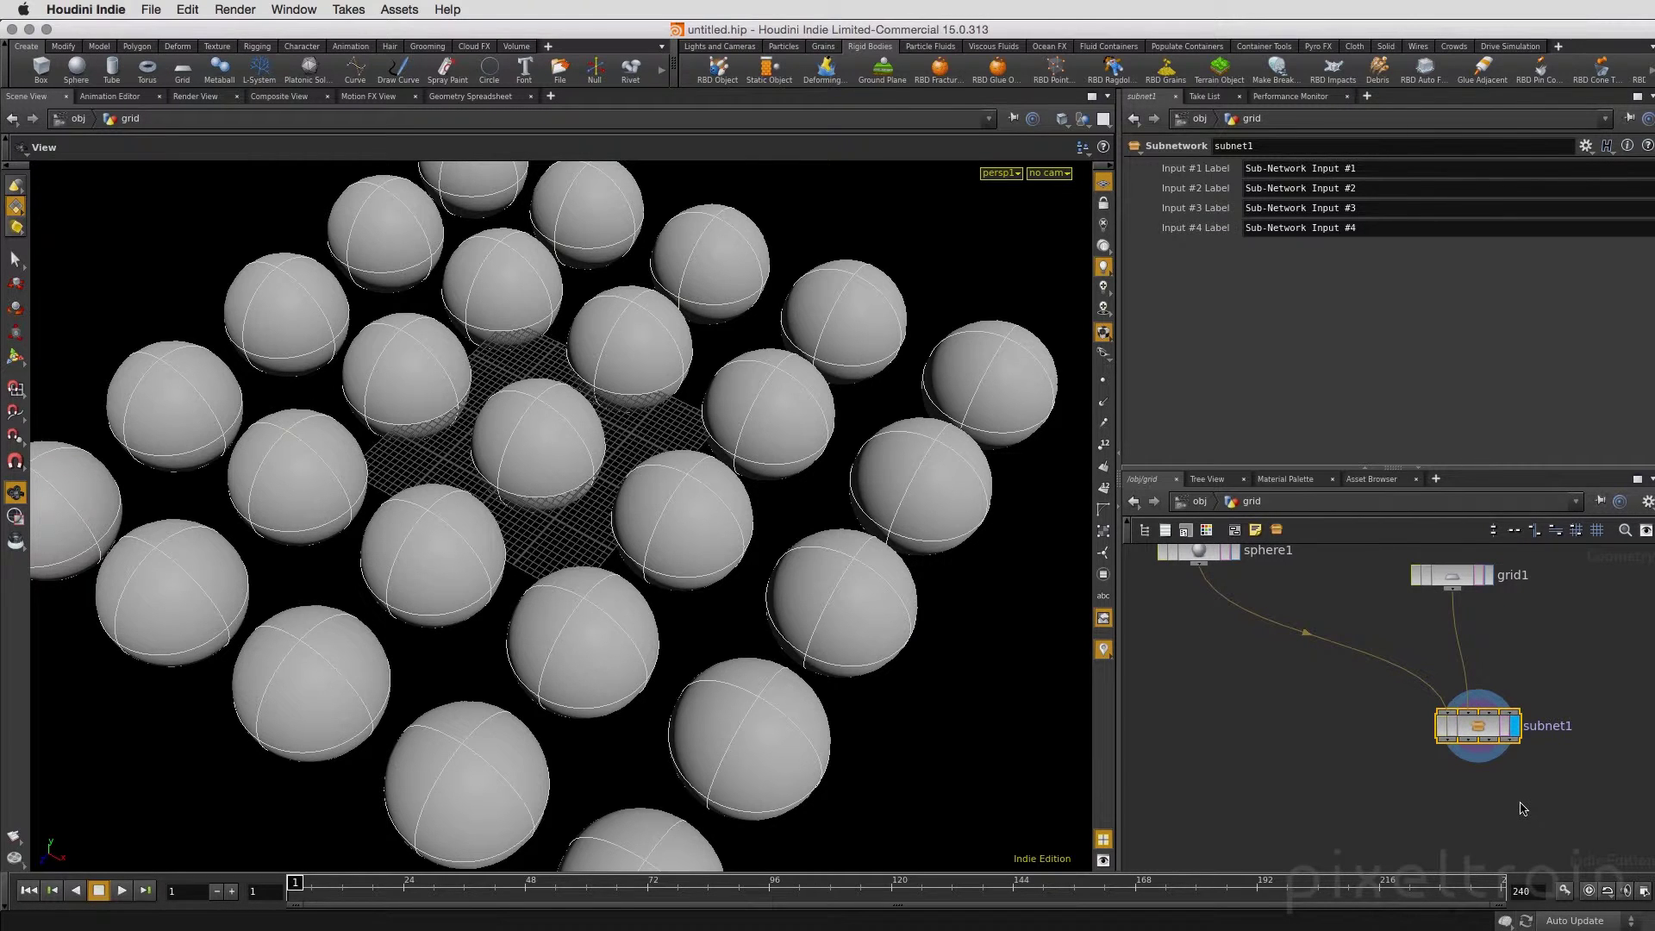
mouse_move(1456, 709)
mouse_down()
mouse_move(1361, 661)
mouse_move(1373, 619)
mouse_up()
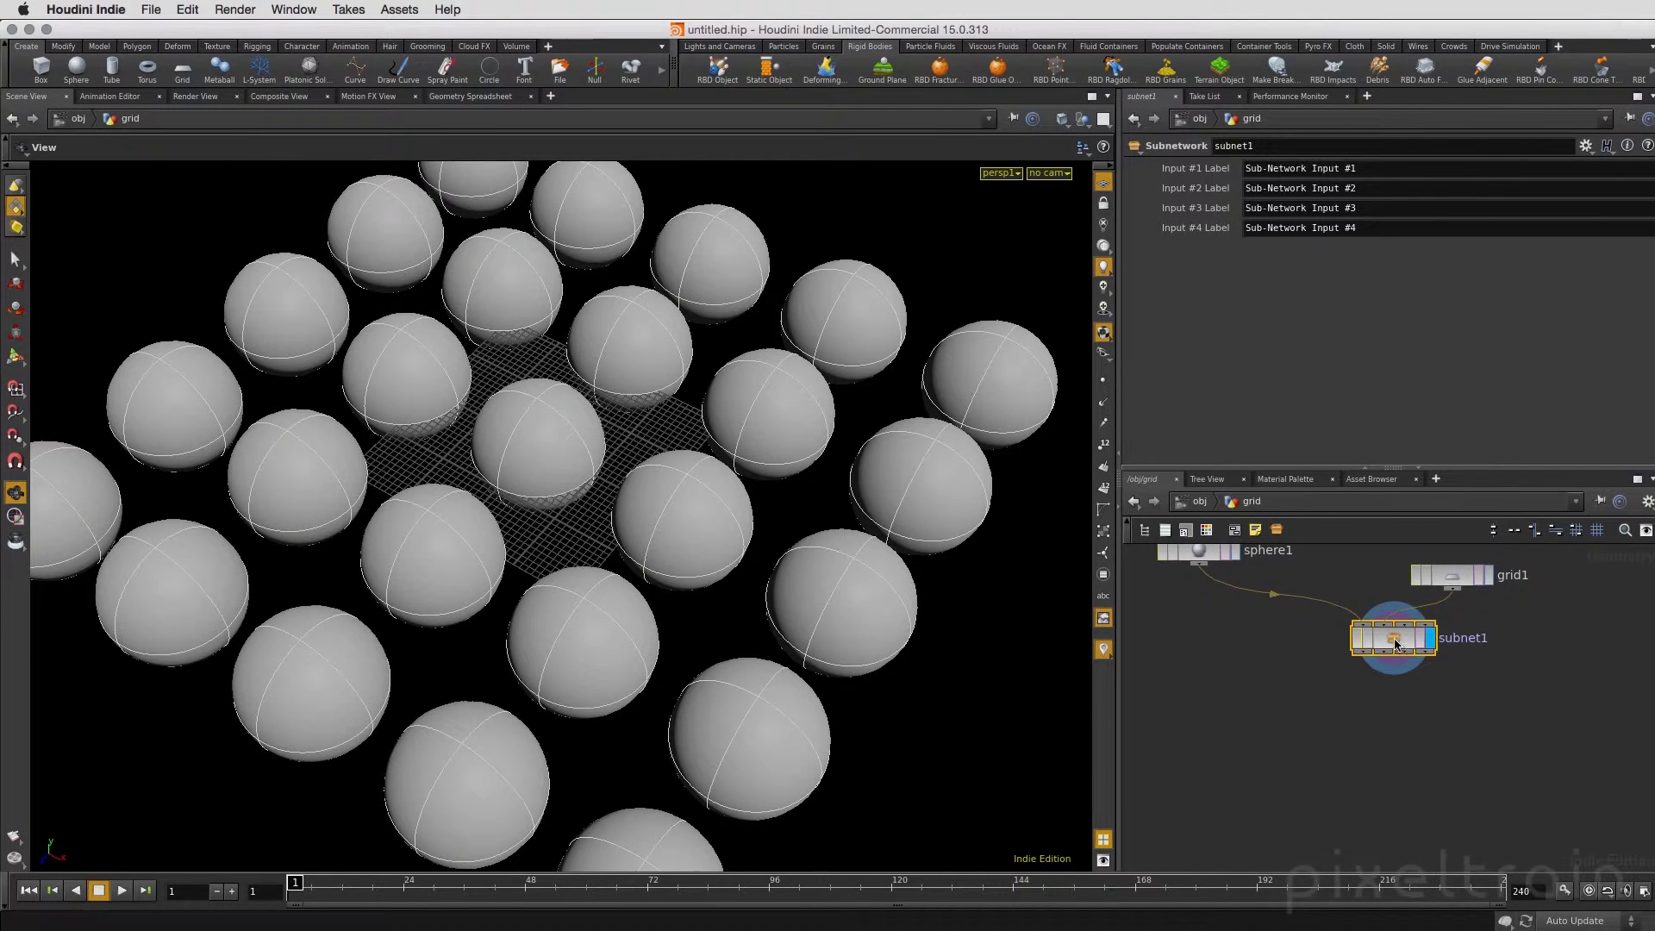
- Create the DA_SimpleCloner digital asset from subnet1, saving its library to the Desktop
right_click(1396, 642)
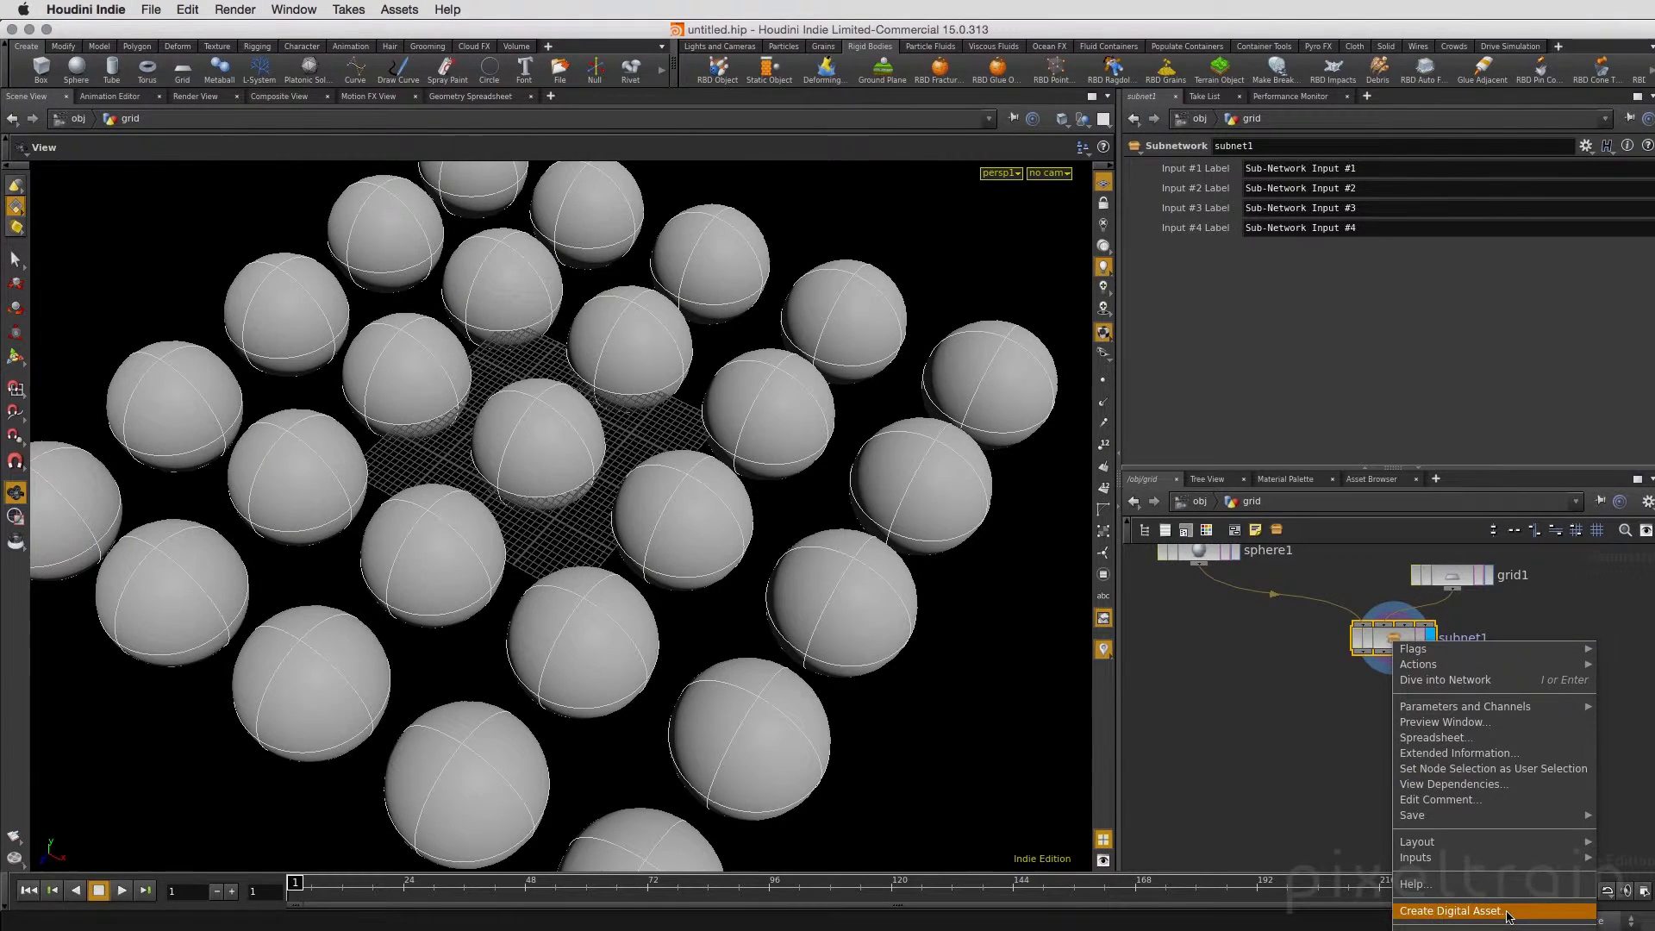
click(1506, 916)
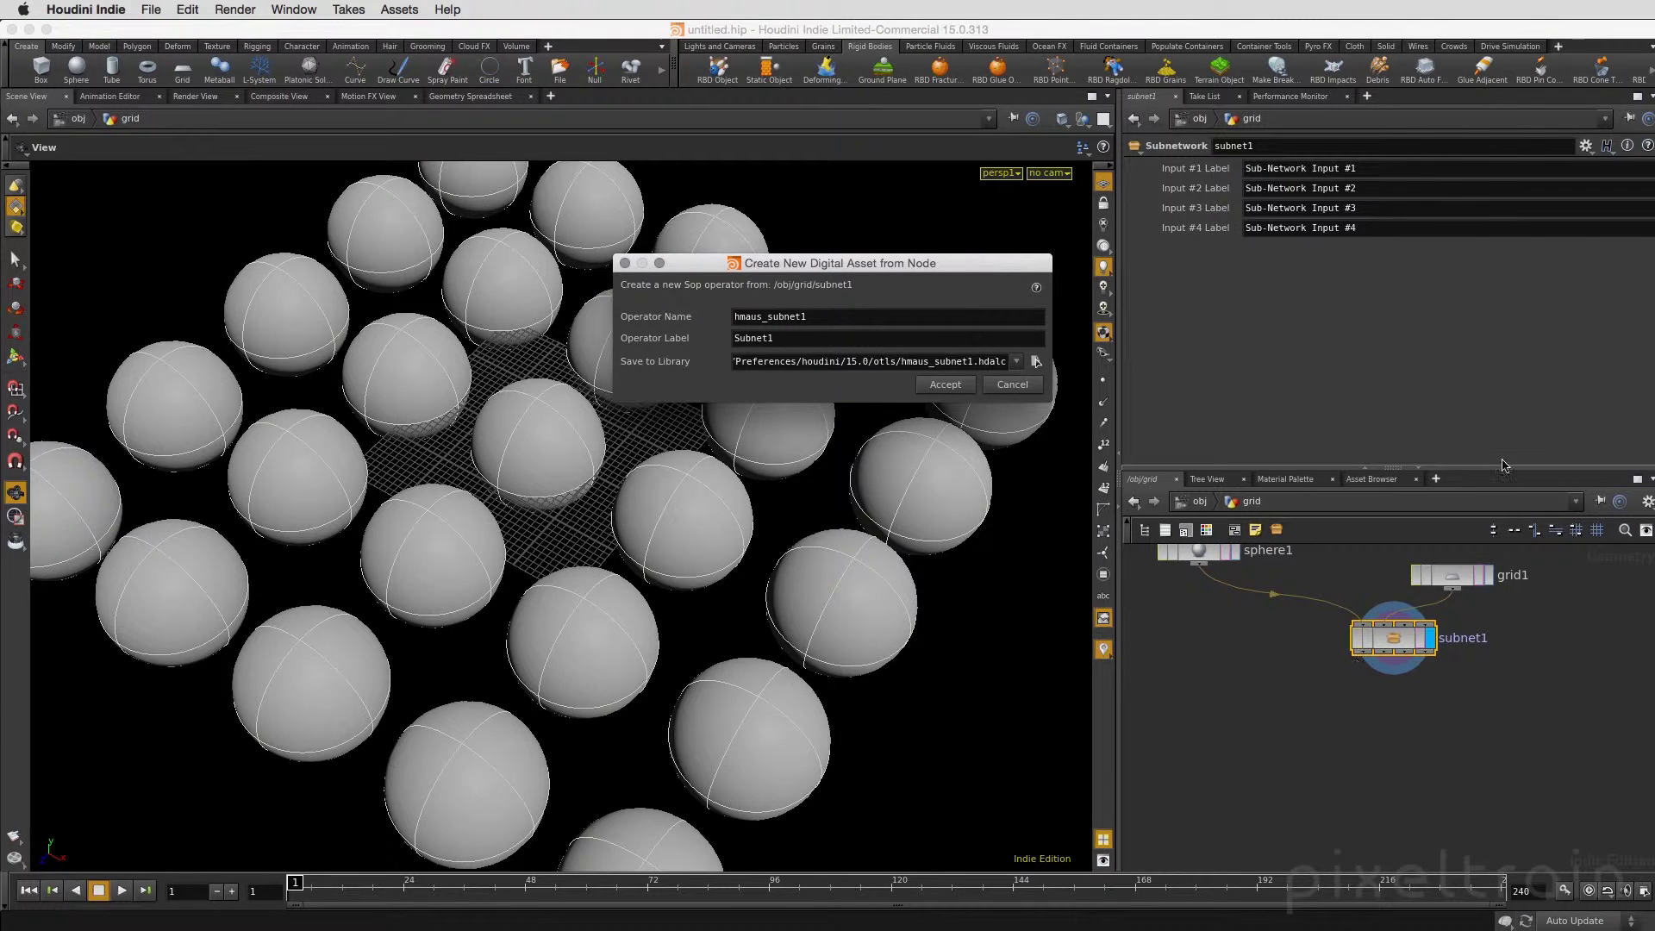
drag(804, 313, 658, 300)
text(DA)
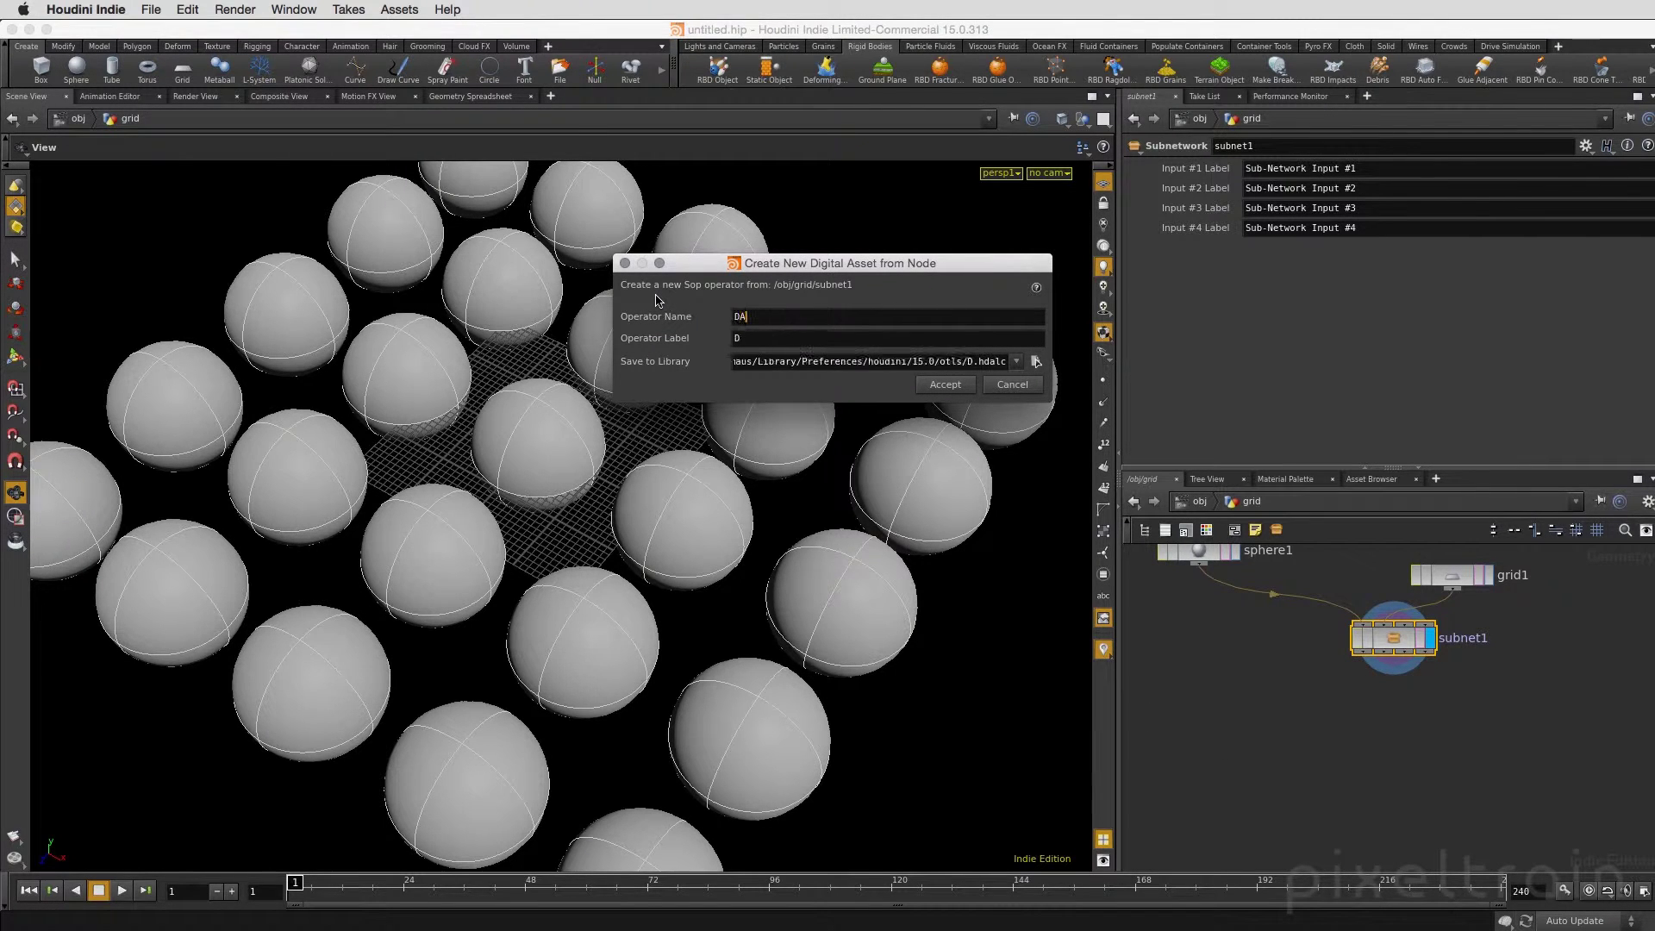
text(_Simple)
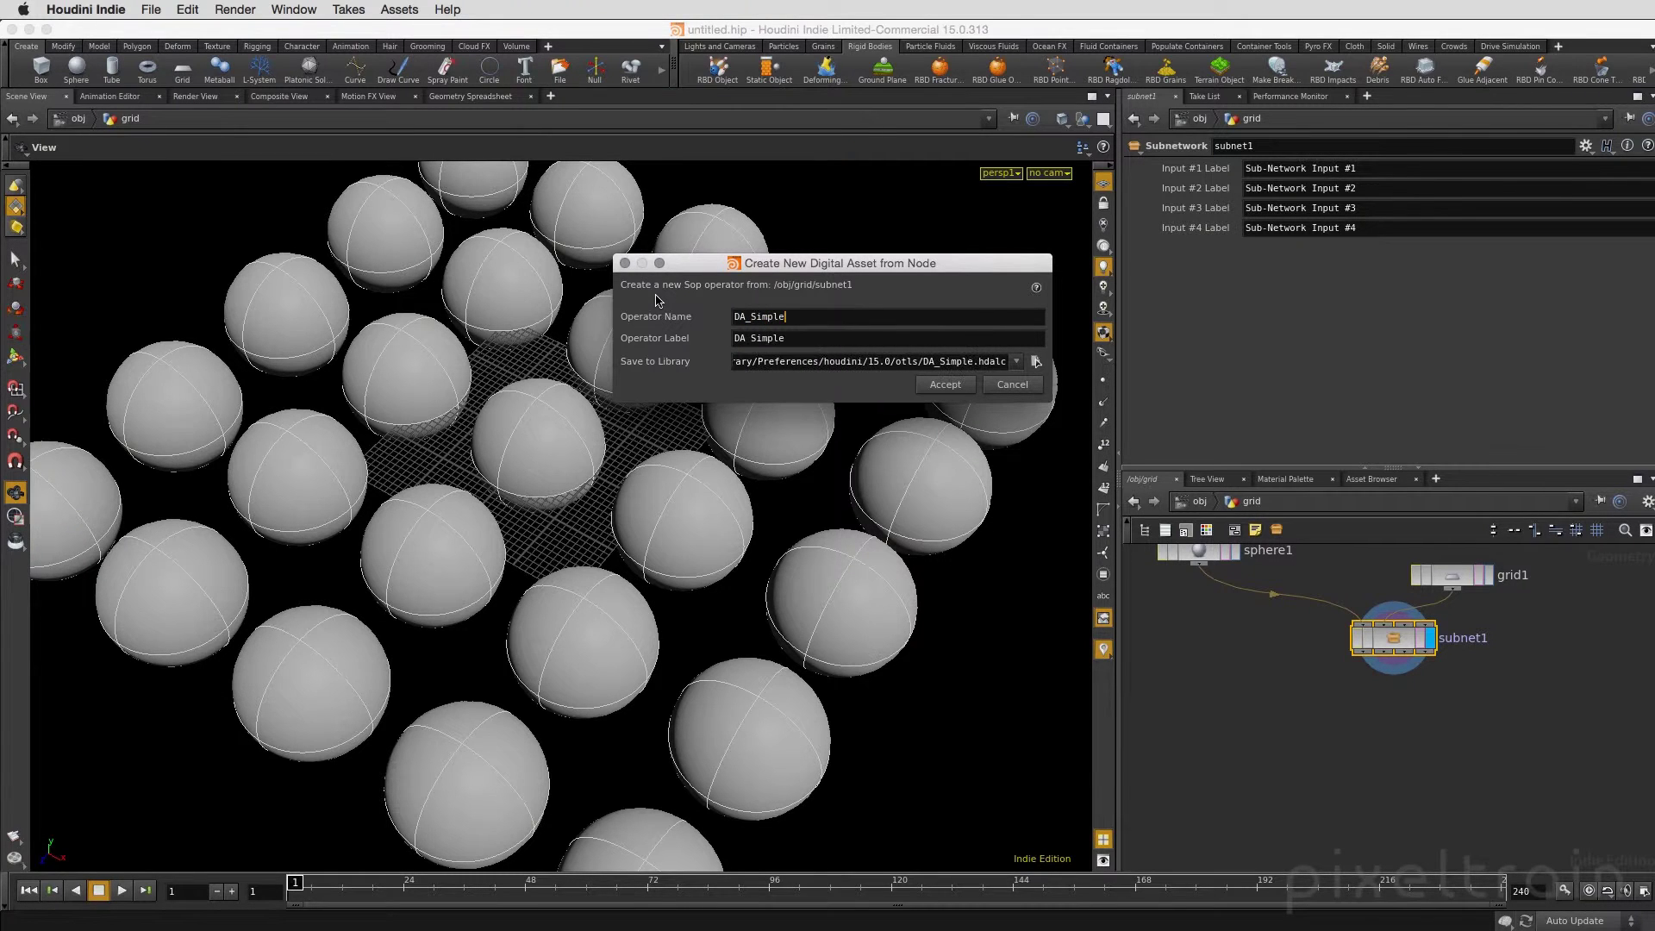
text(Cloner)
click(1036, 361)
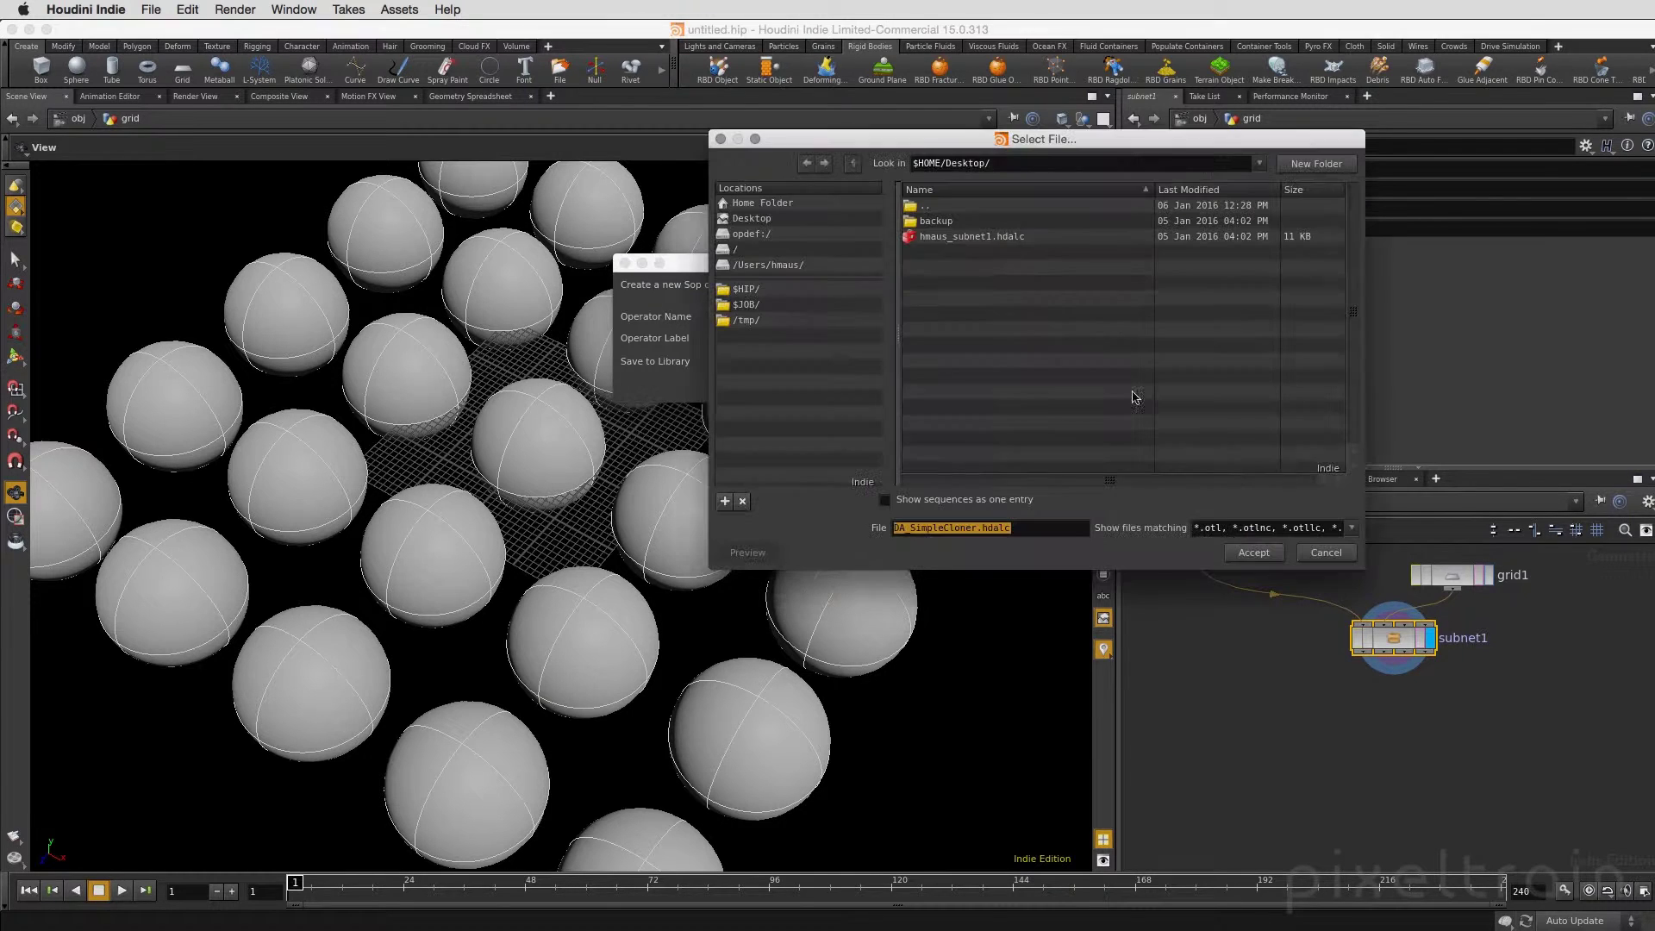
click(770, 220)
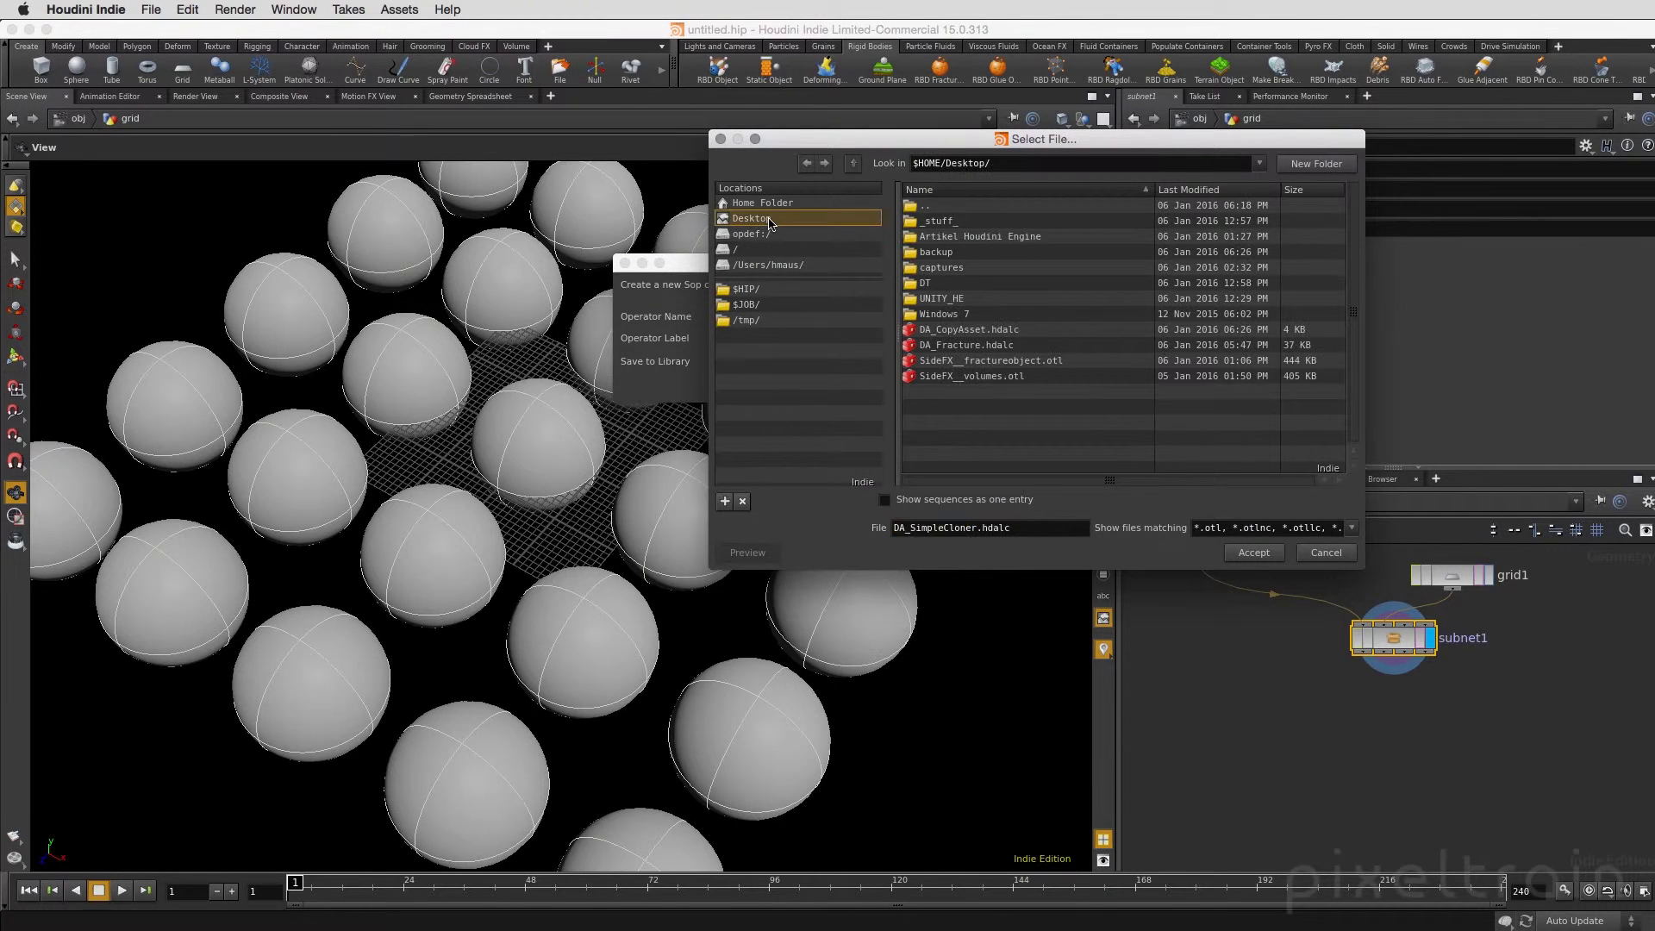
click(1257, 555)
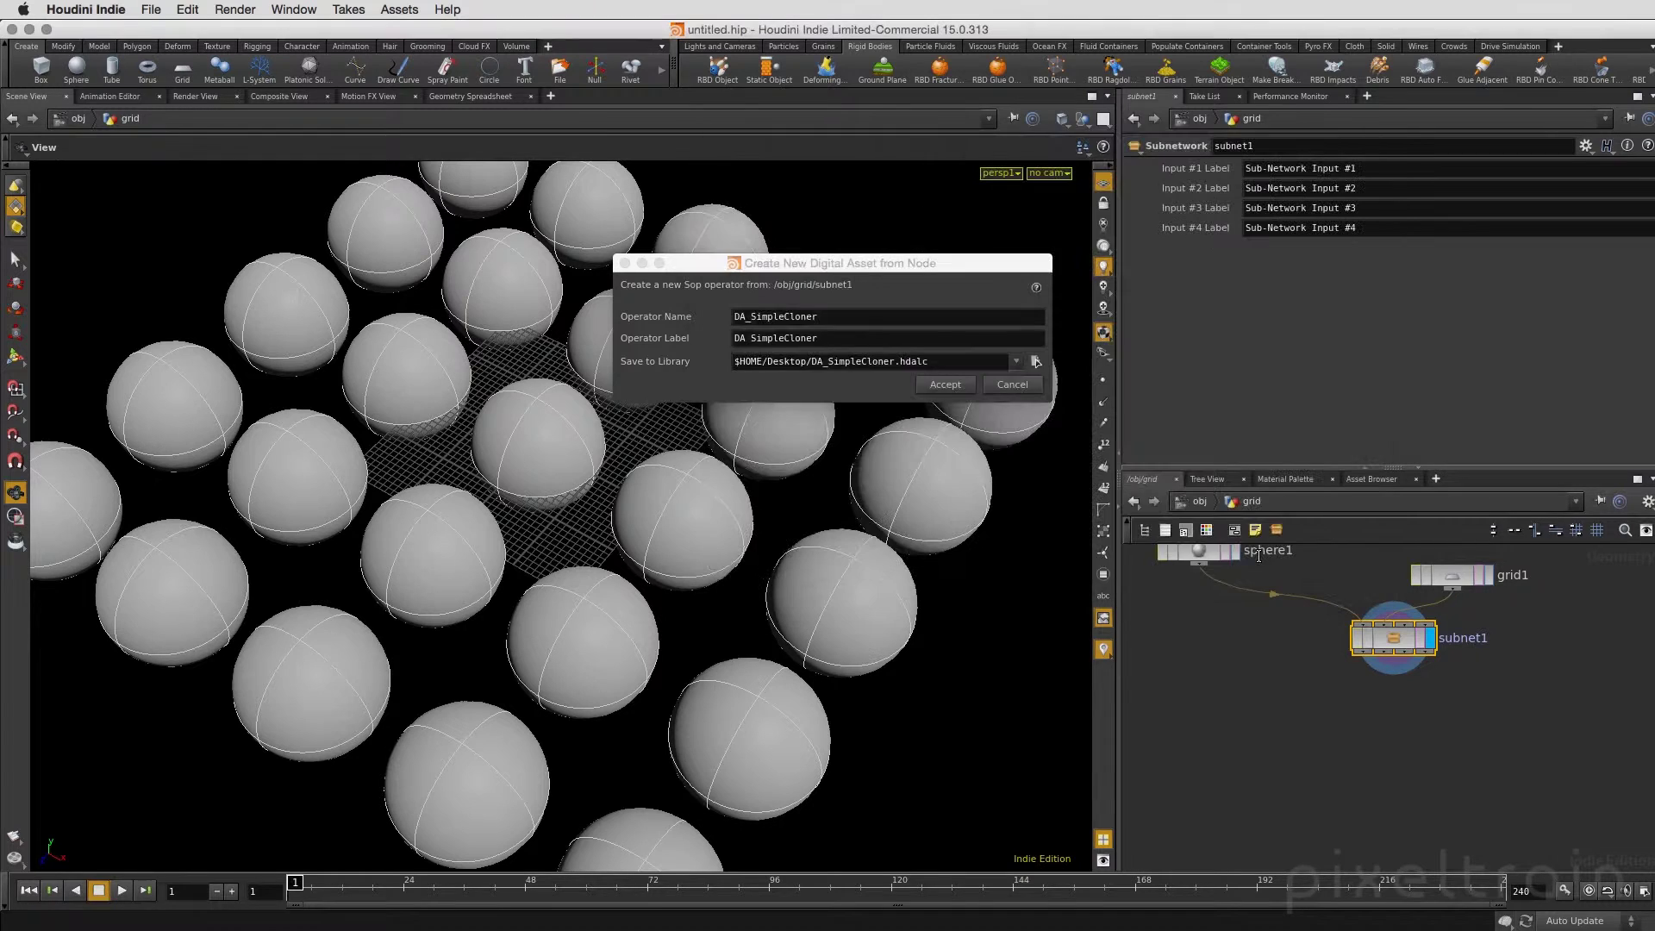
click(939, 388)
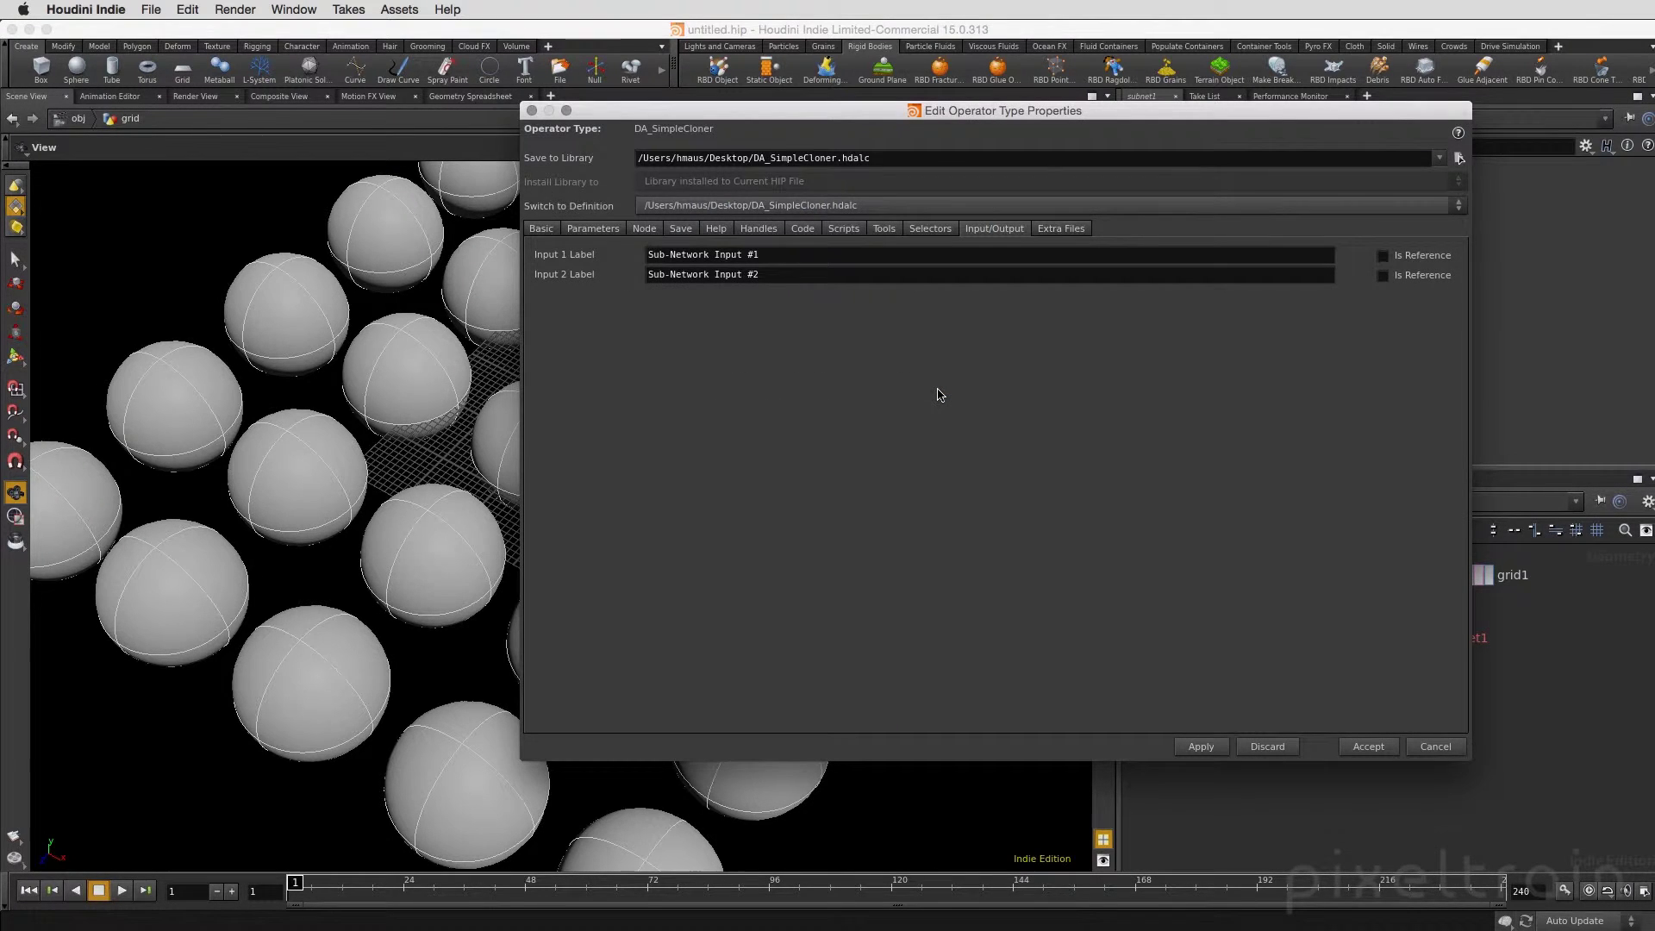
- Review the Parameters tab of DA_SimpleCloner's type properties and accept them
click(595, 229)
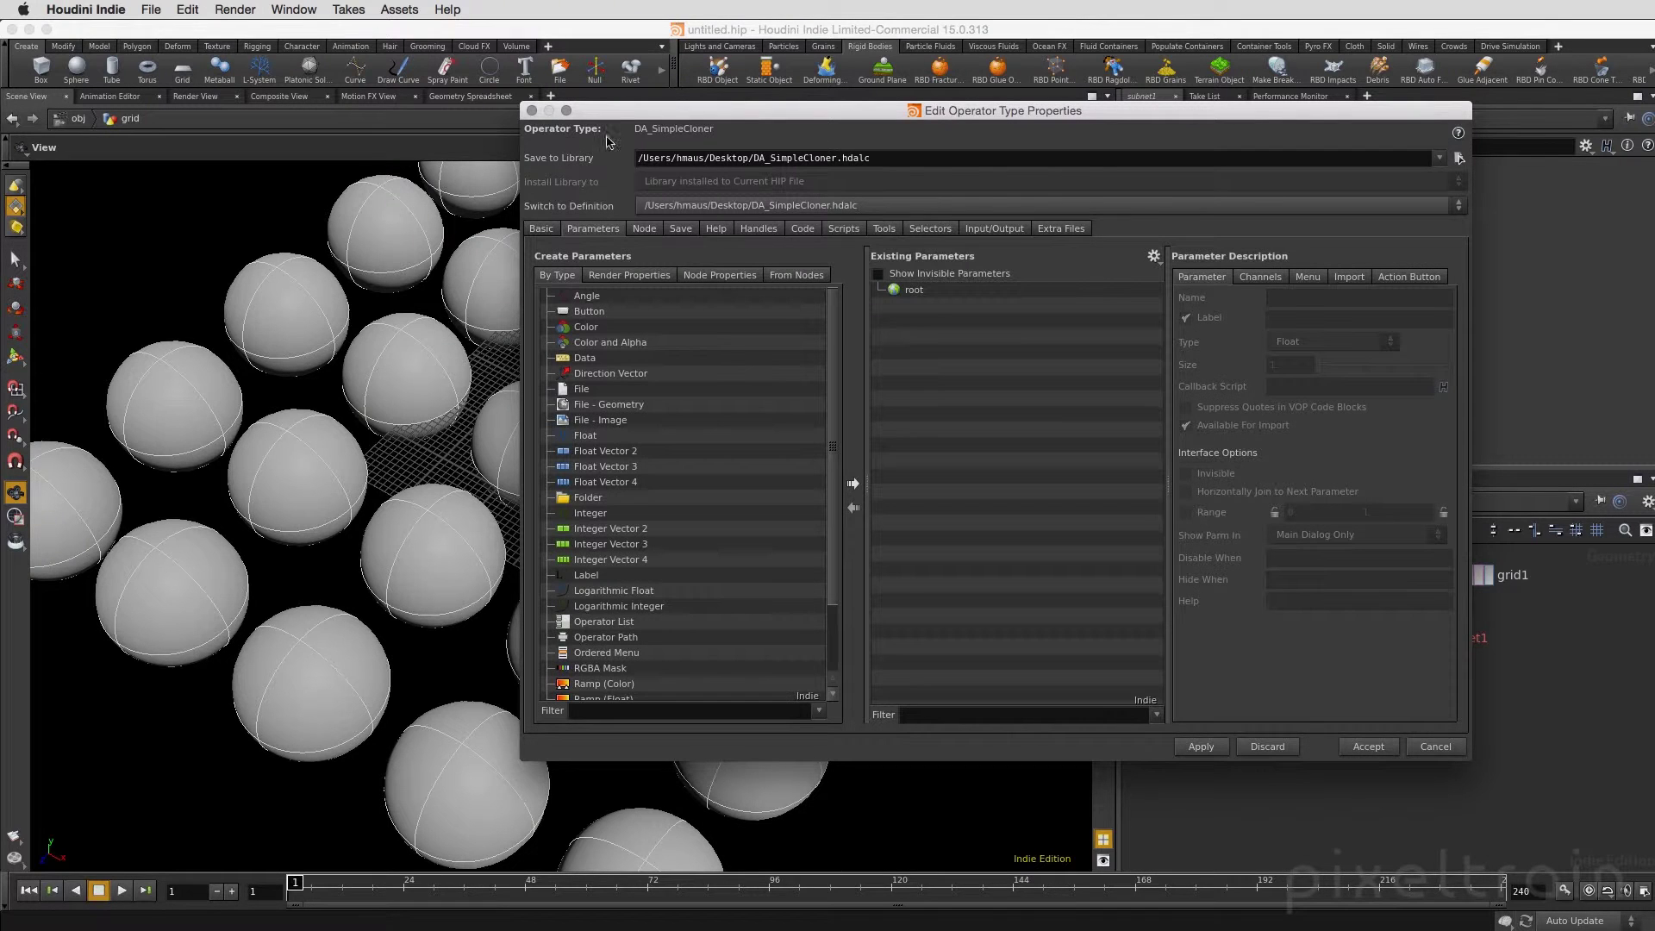
click(1379, 746)
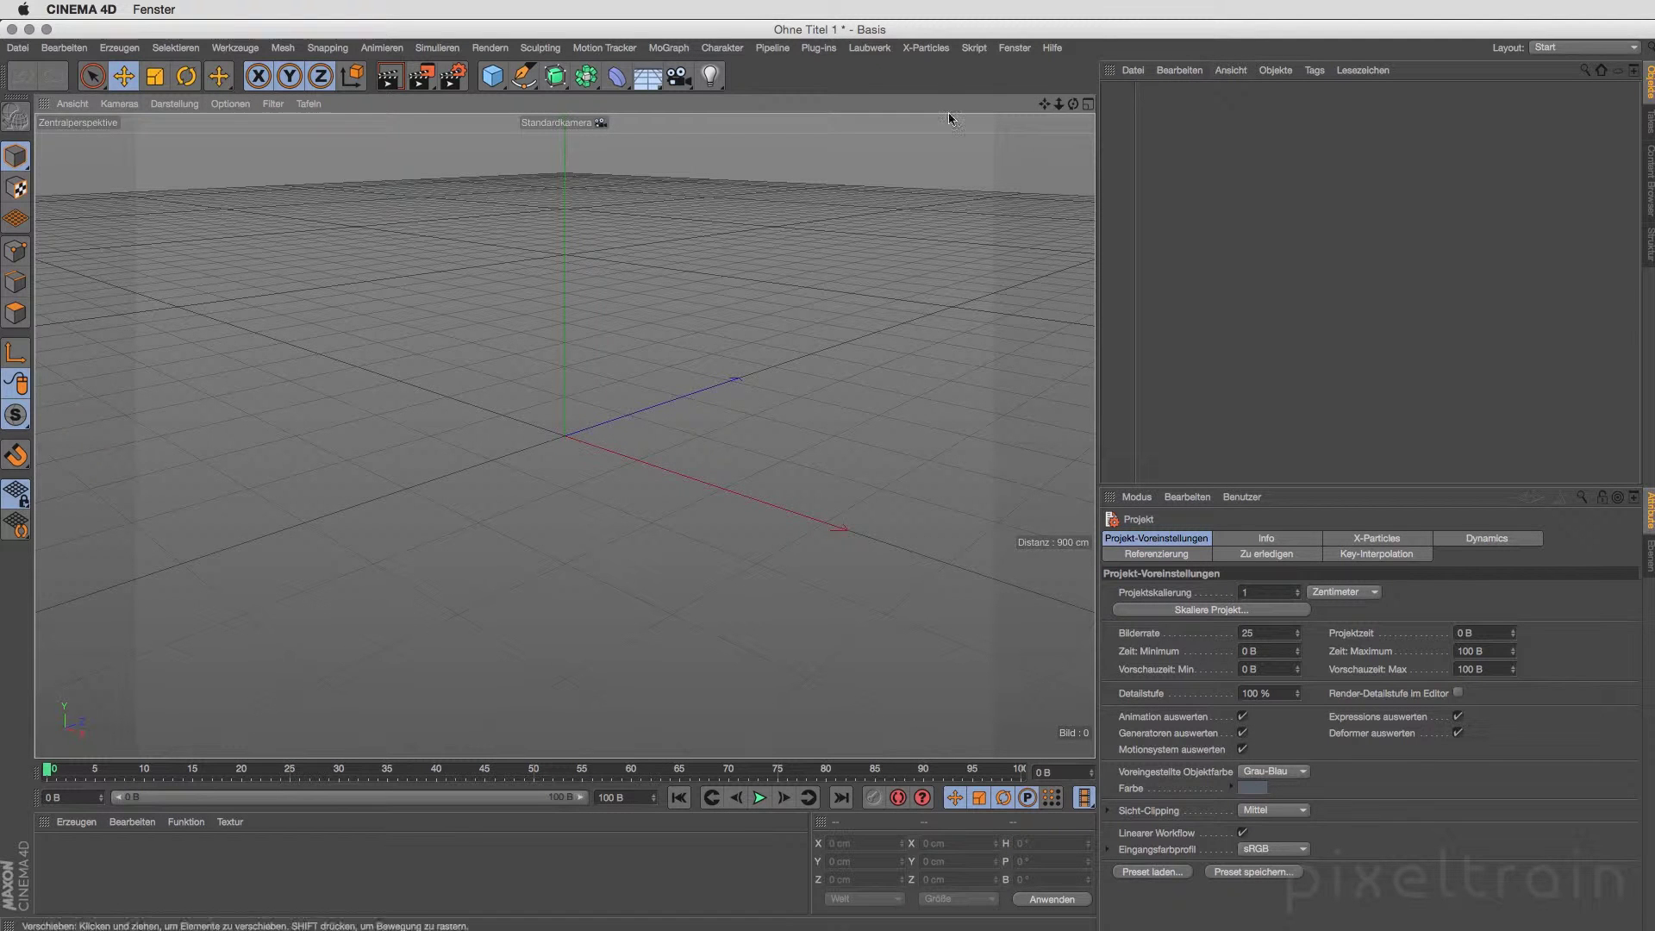
- Load DA_SimpleCloner.hdalc from the Desktop via Houdini-Engine and show its Asset settings
click(772, 48)
mouse_move(807, 74)
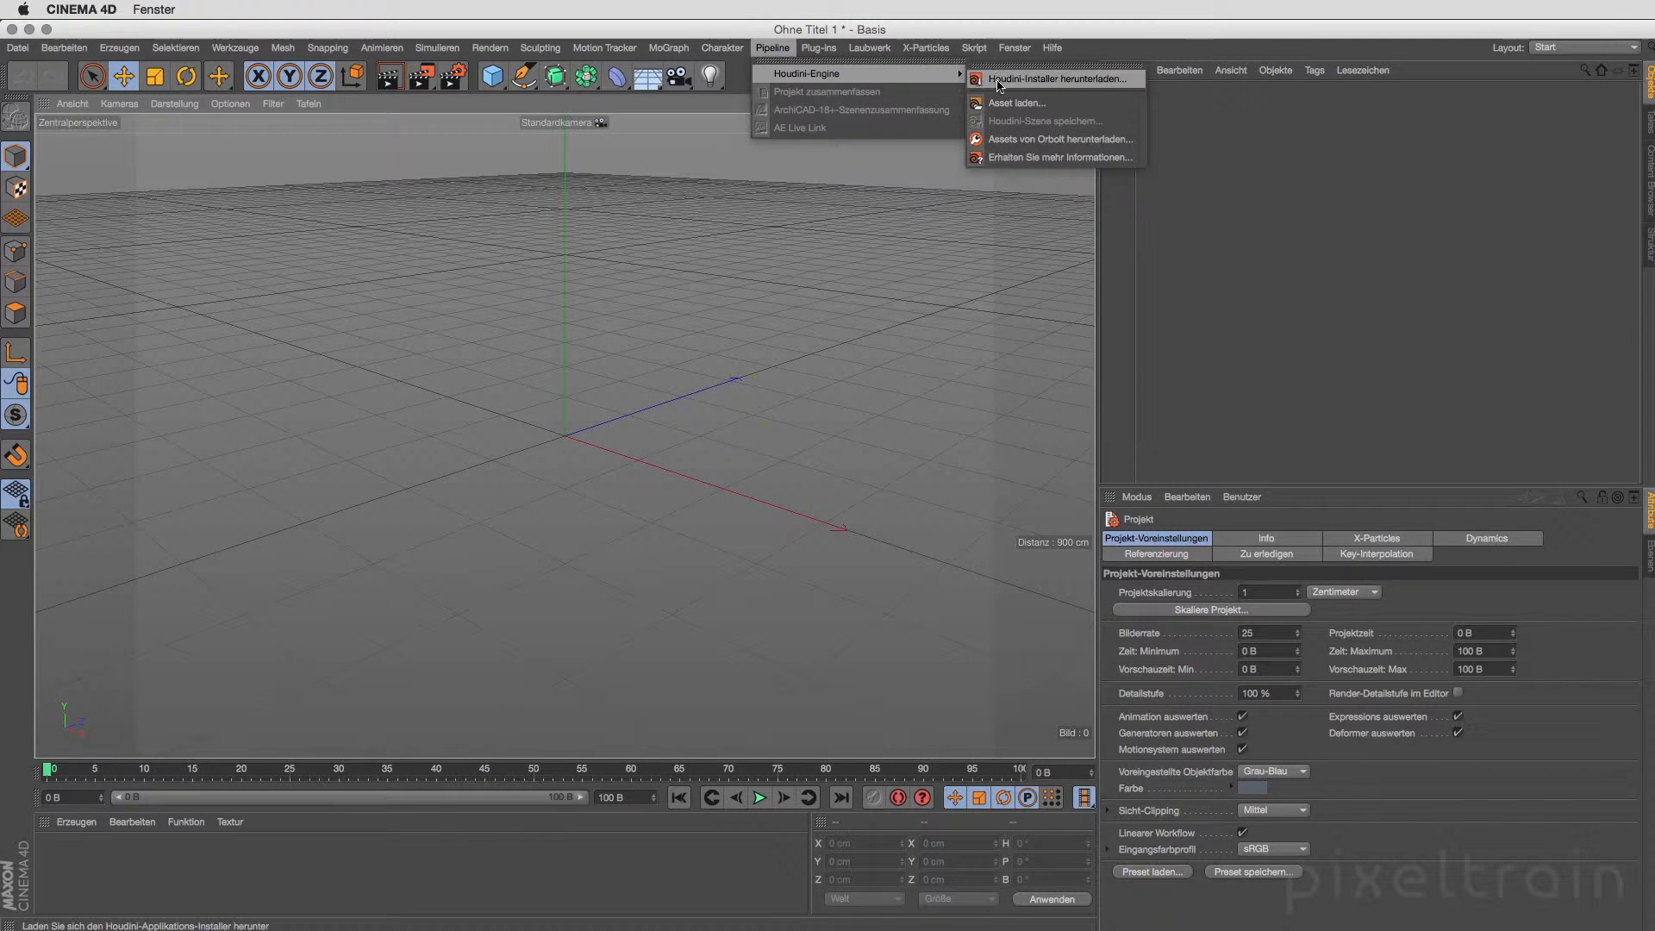
click(1026, 103)
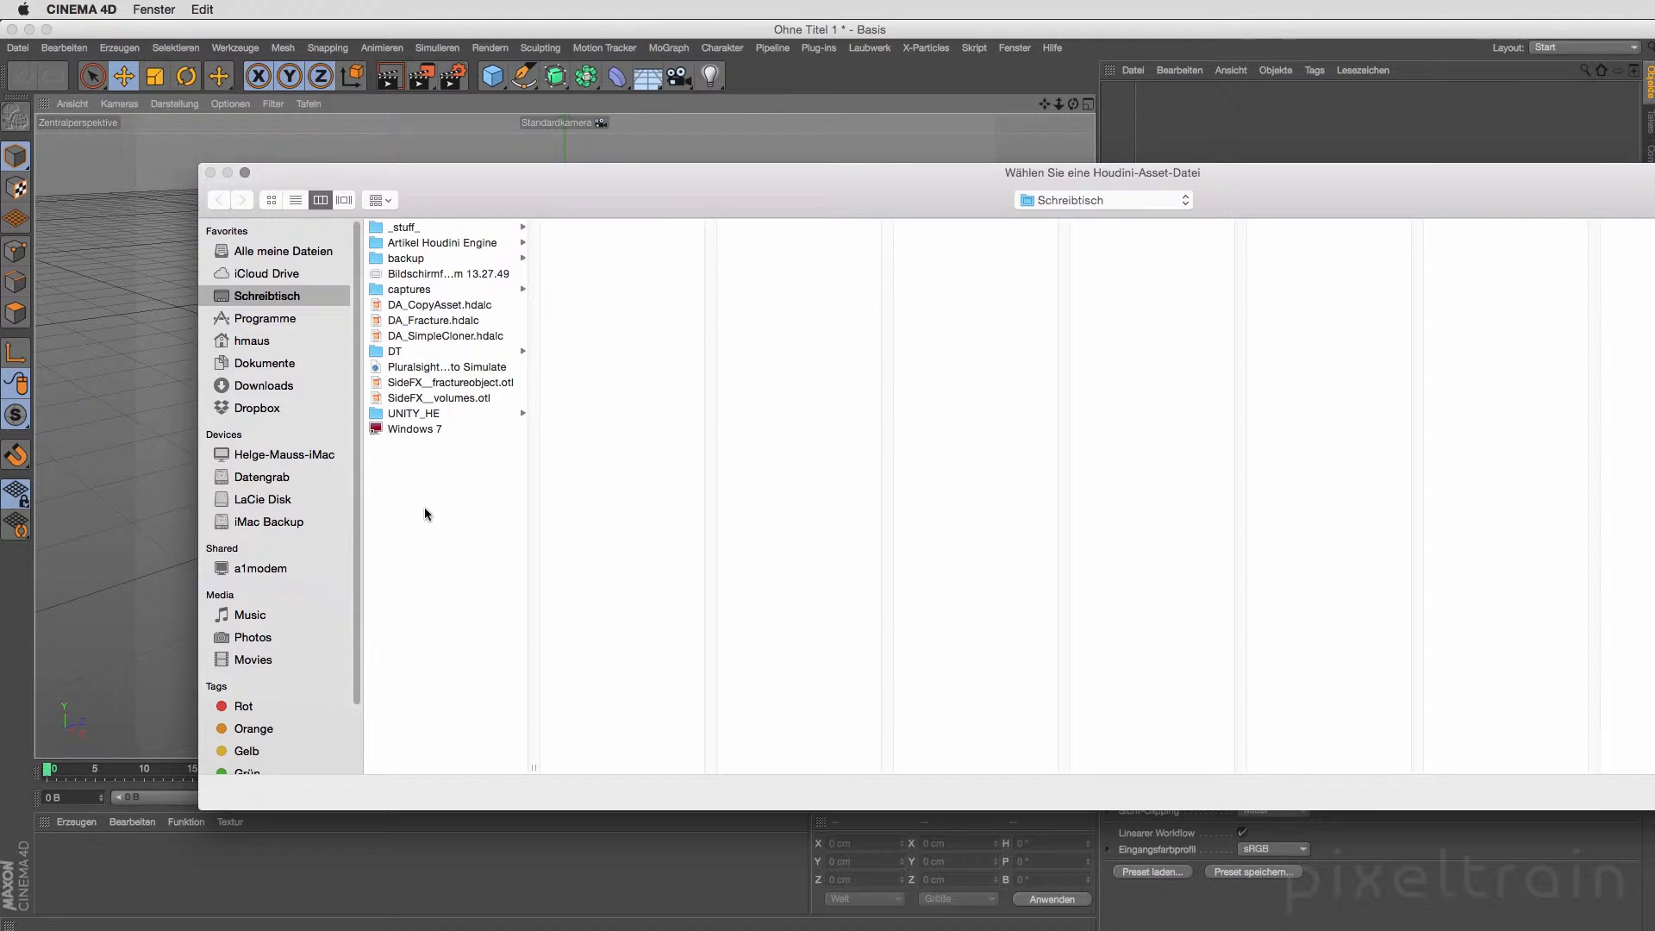
click(474, 336)
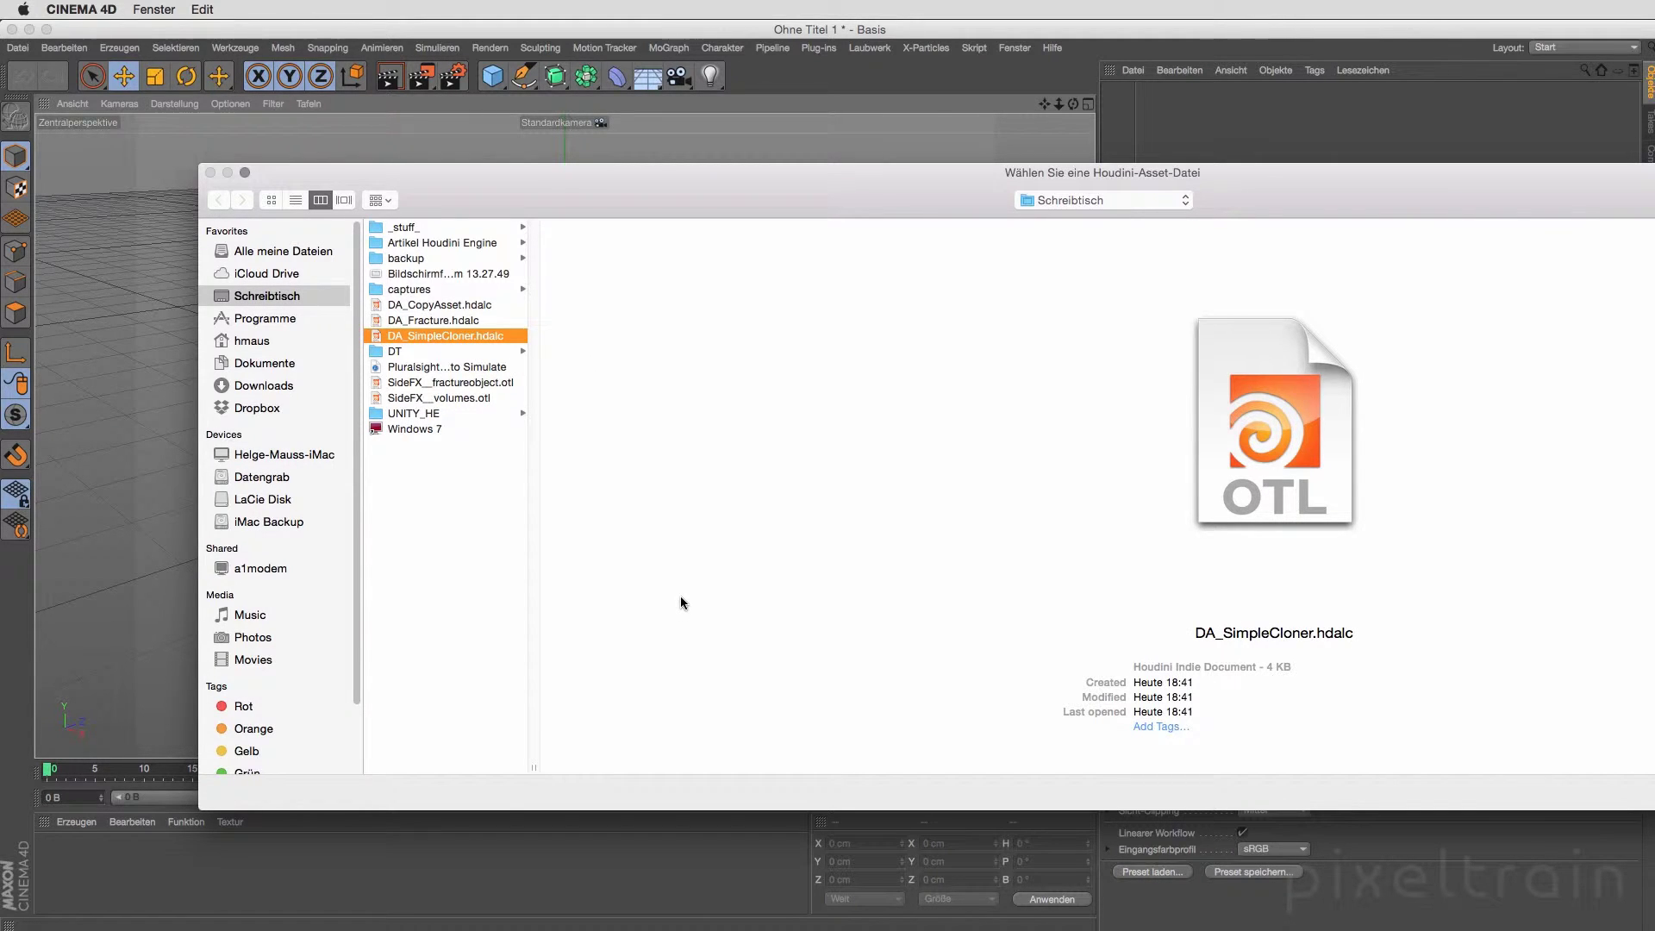
key(Return)
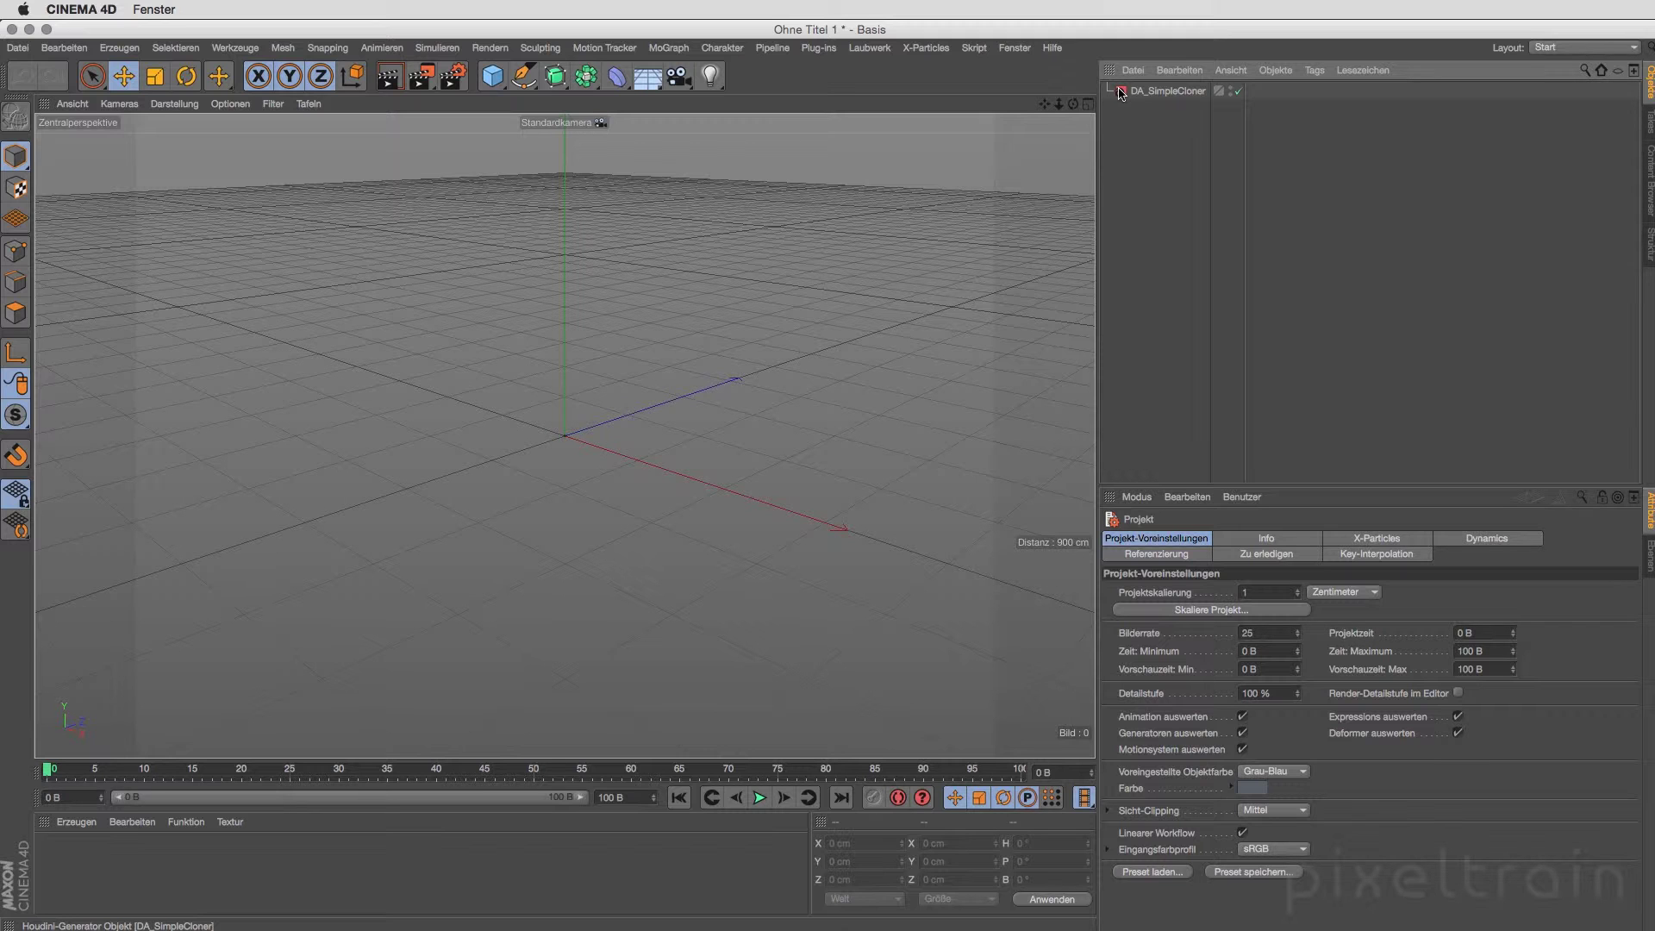
click(1142, 91)
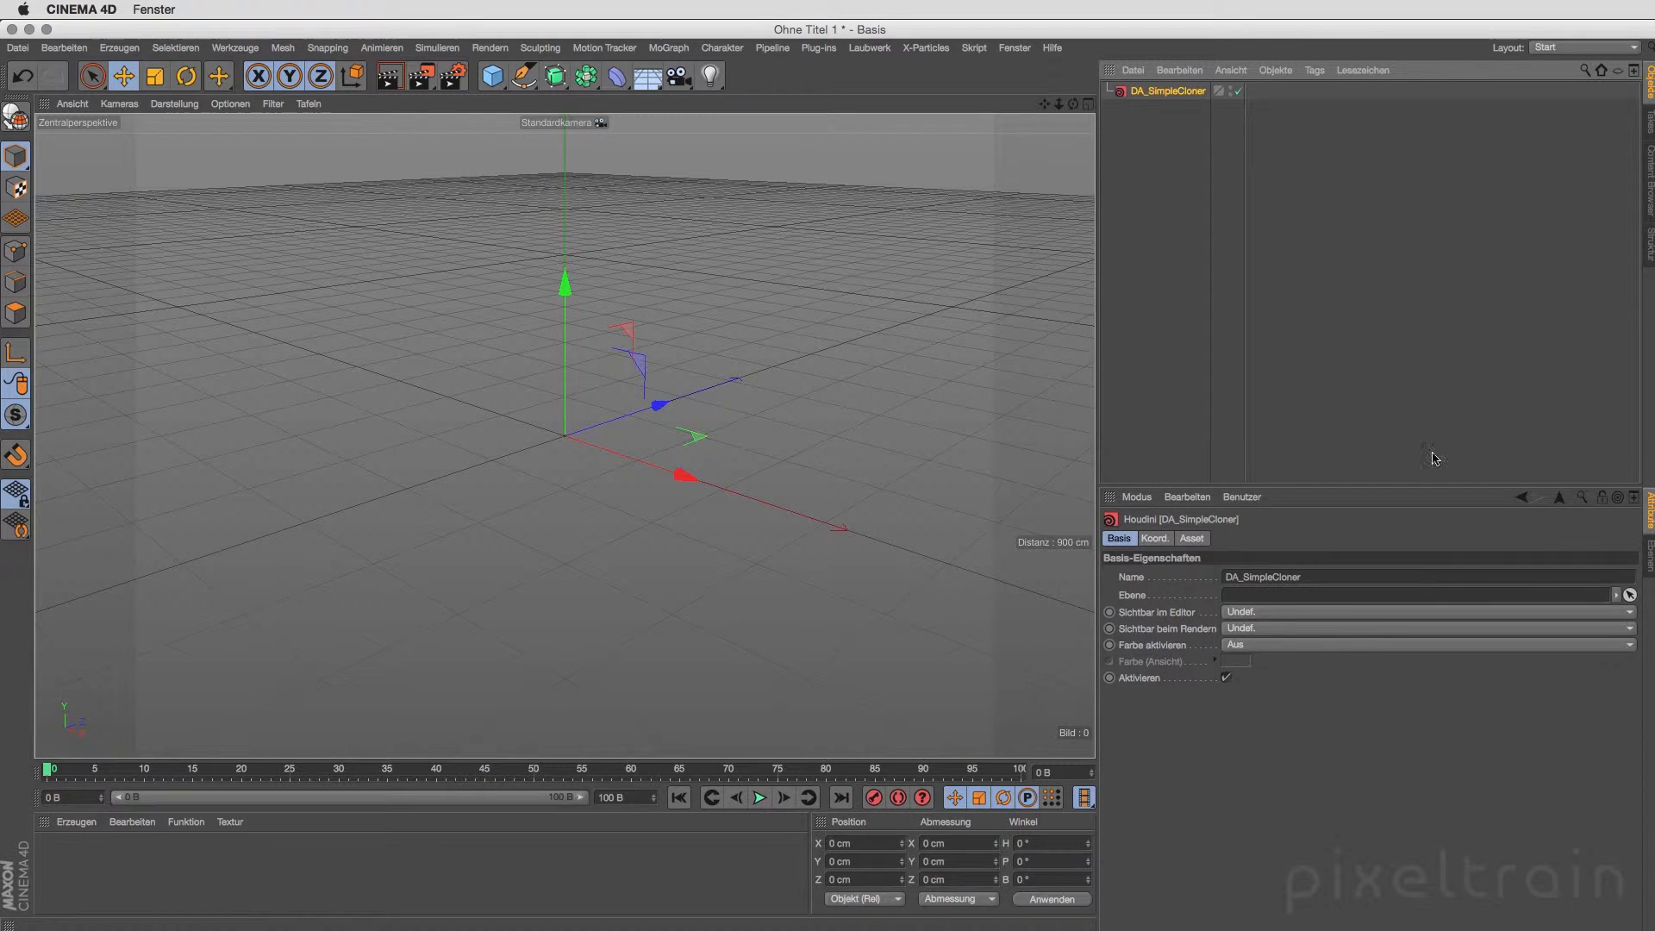
click(1200, 539)
drag(1293, 485, 1303, 325)
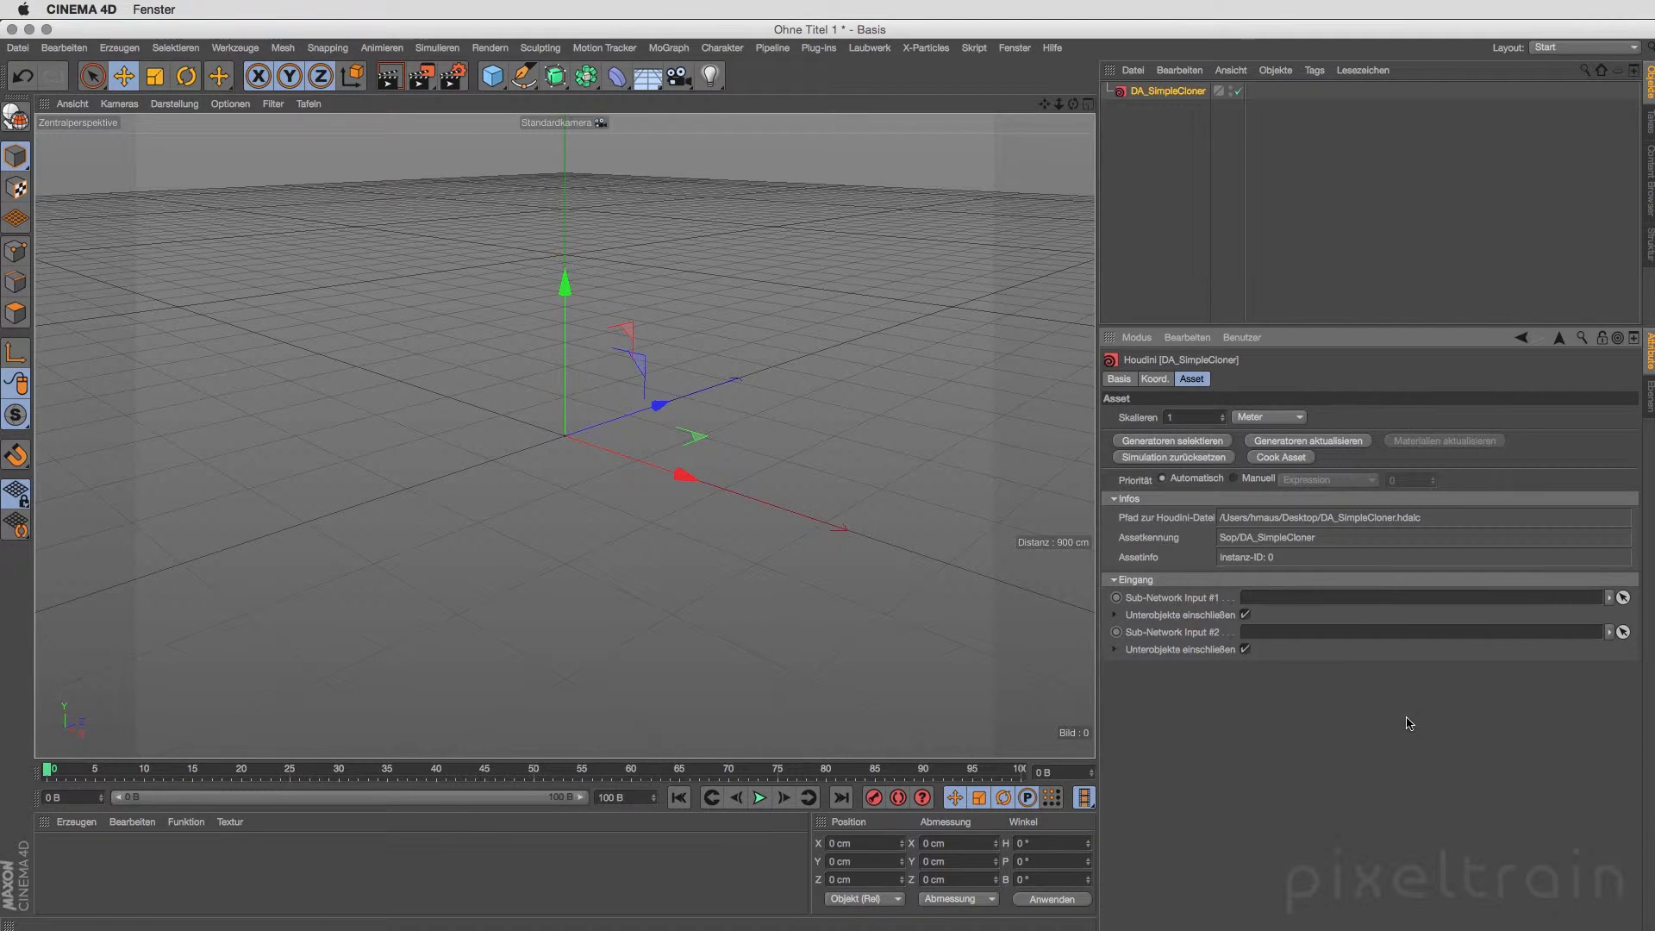
- Add a plane, enlarge its width and depth to 962 cm, and give it 10 × 10 segments
click(492, 76)
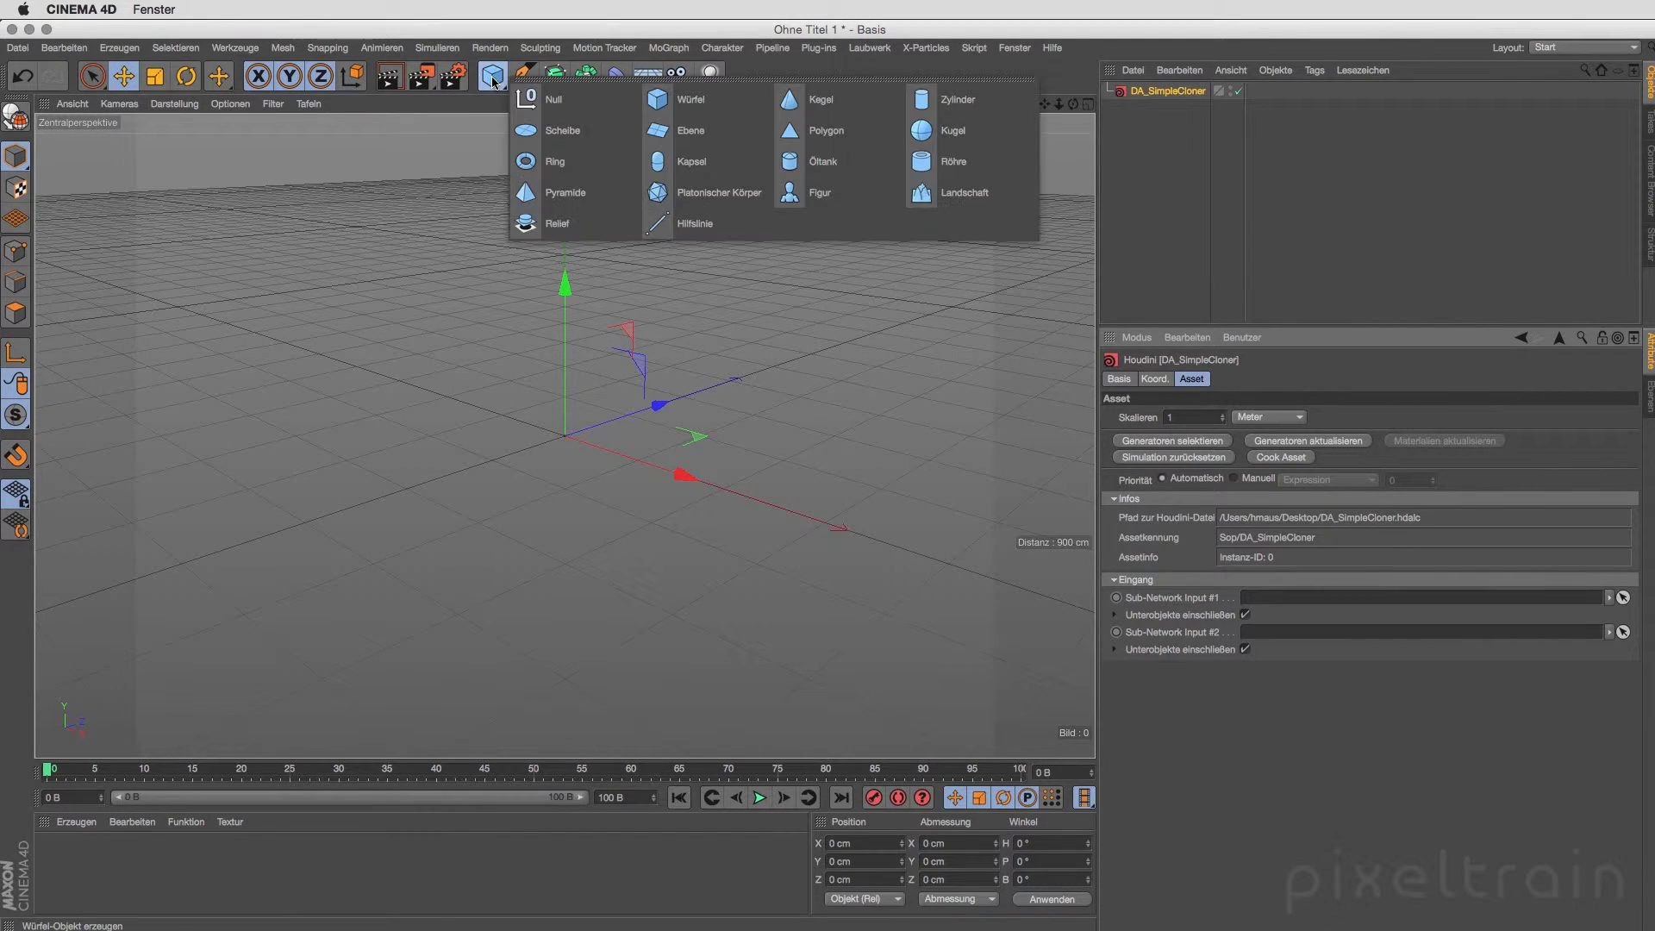
click(699, 140)
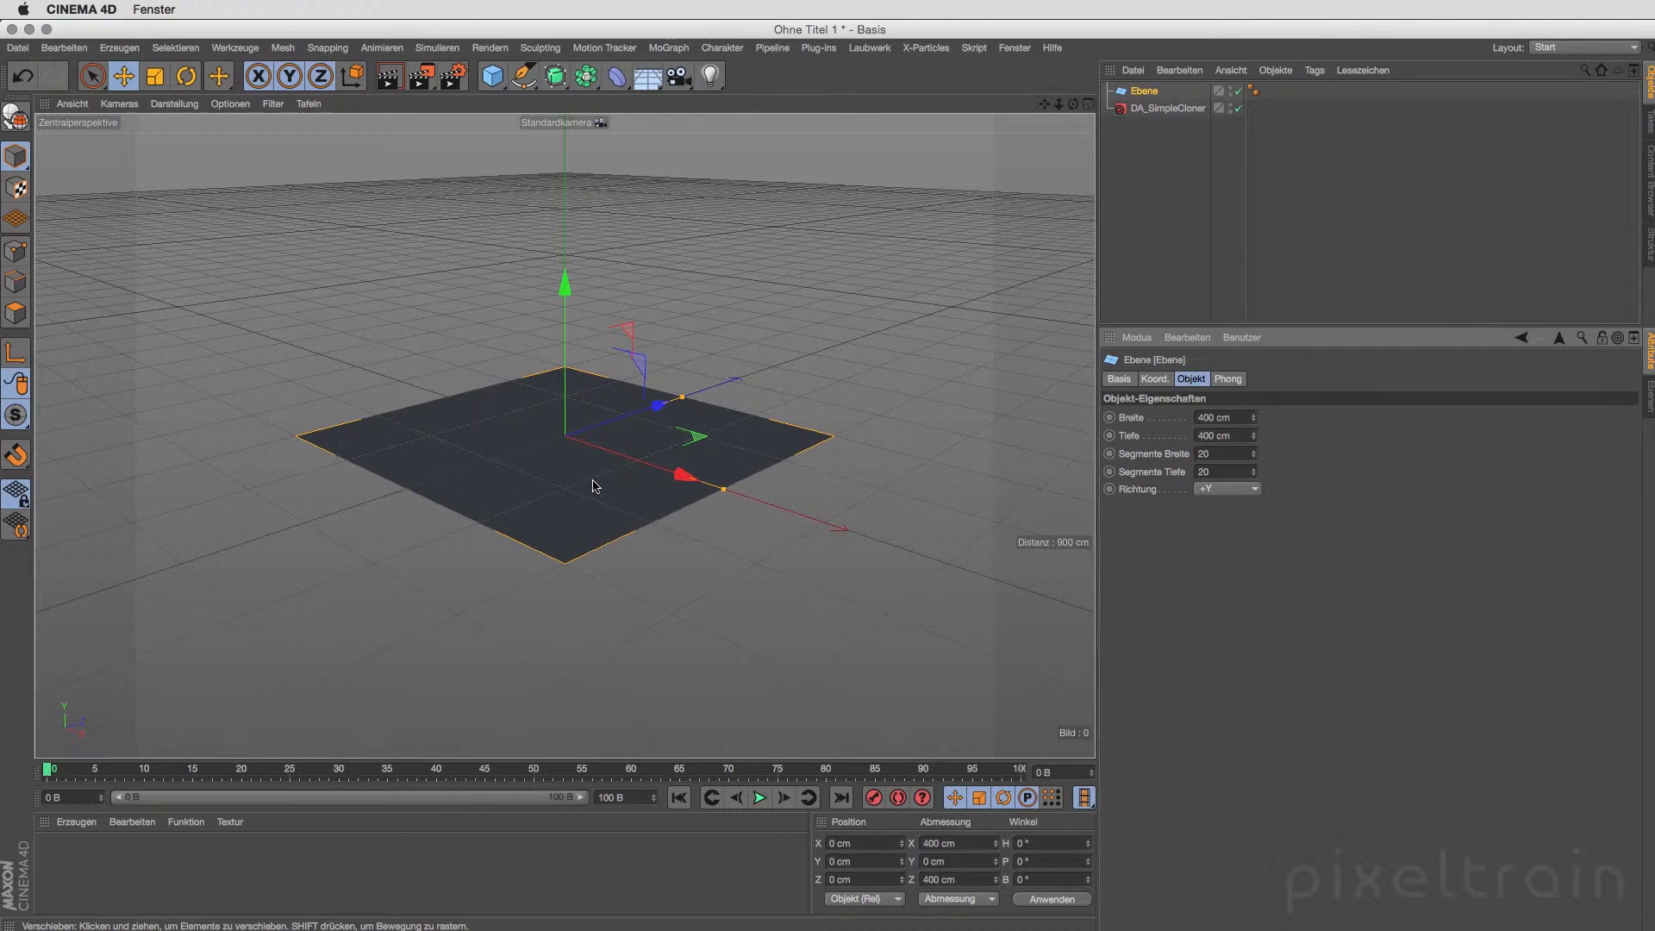
alt+drag(580, 457, 602, 547)
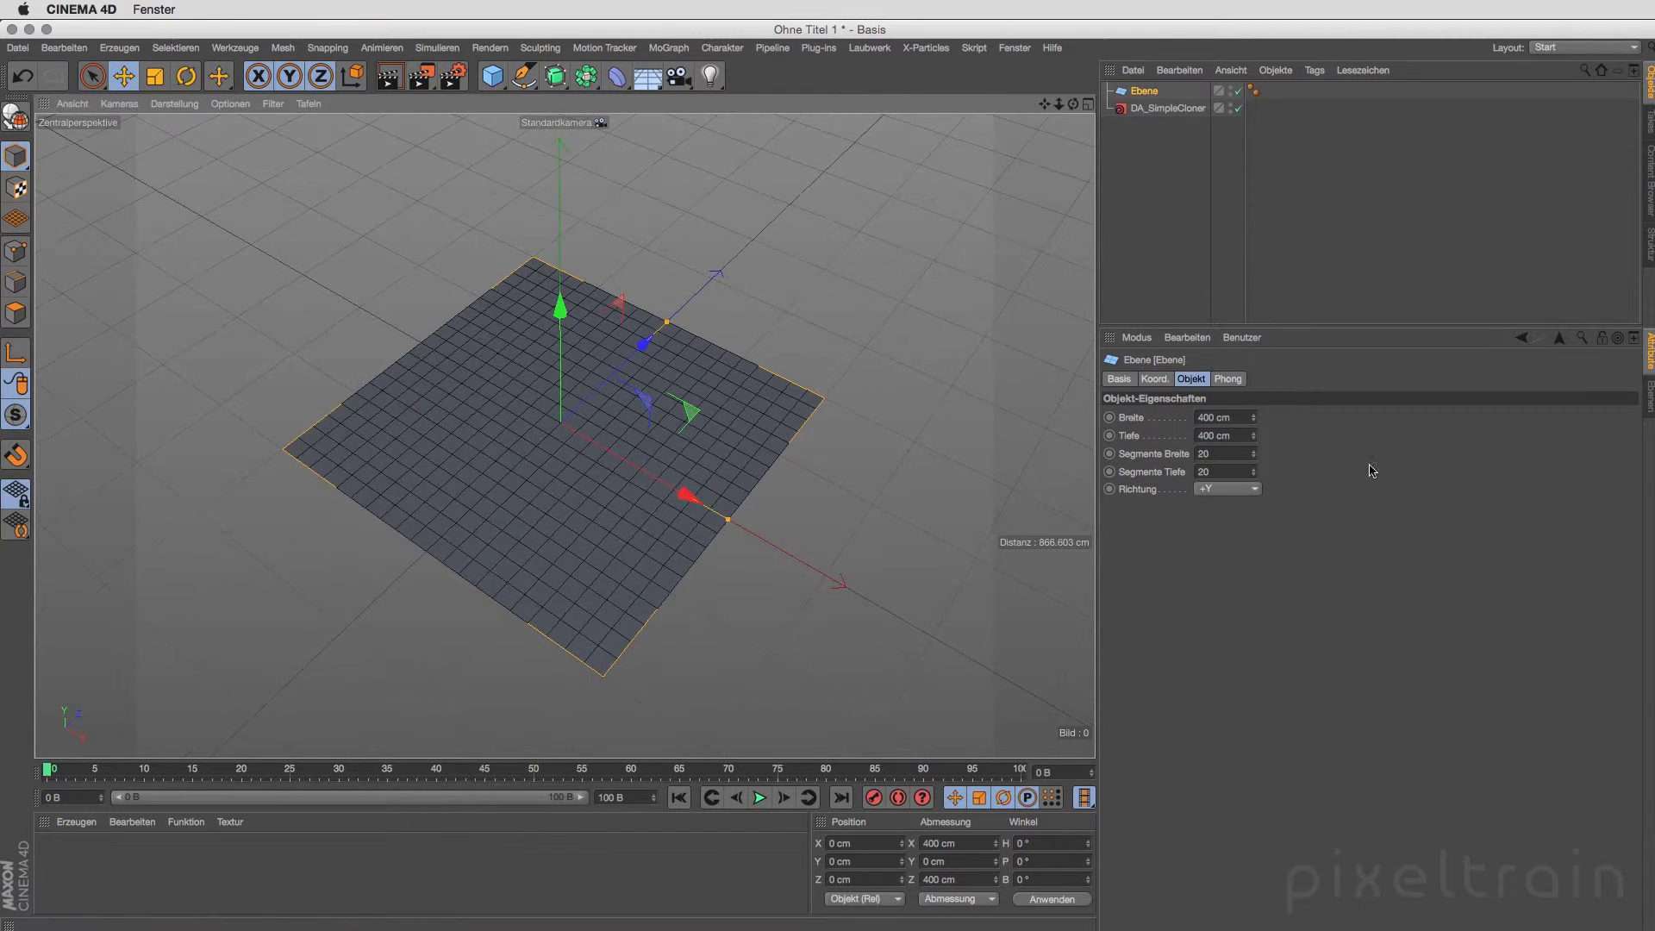
click(1135, 420)
shift+click(1131, 436)
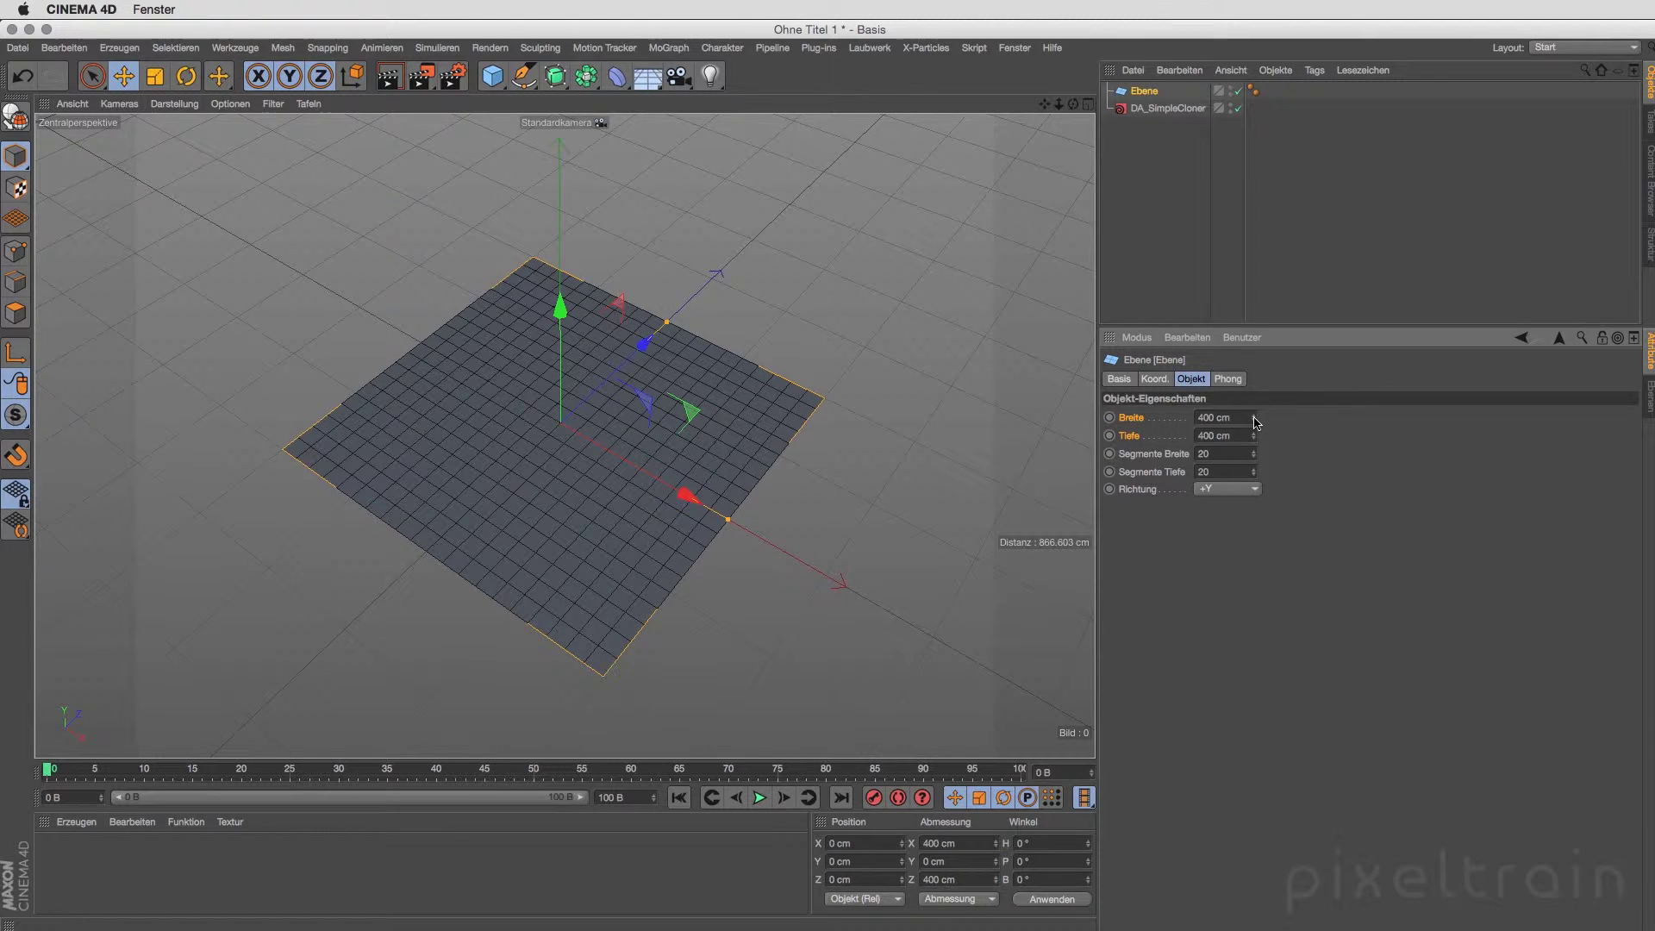
drag(1257, 424, 1255, 379)
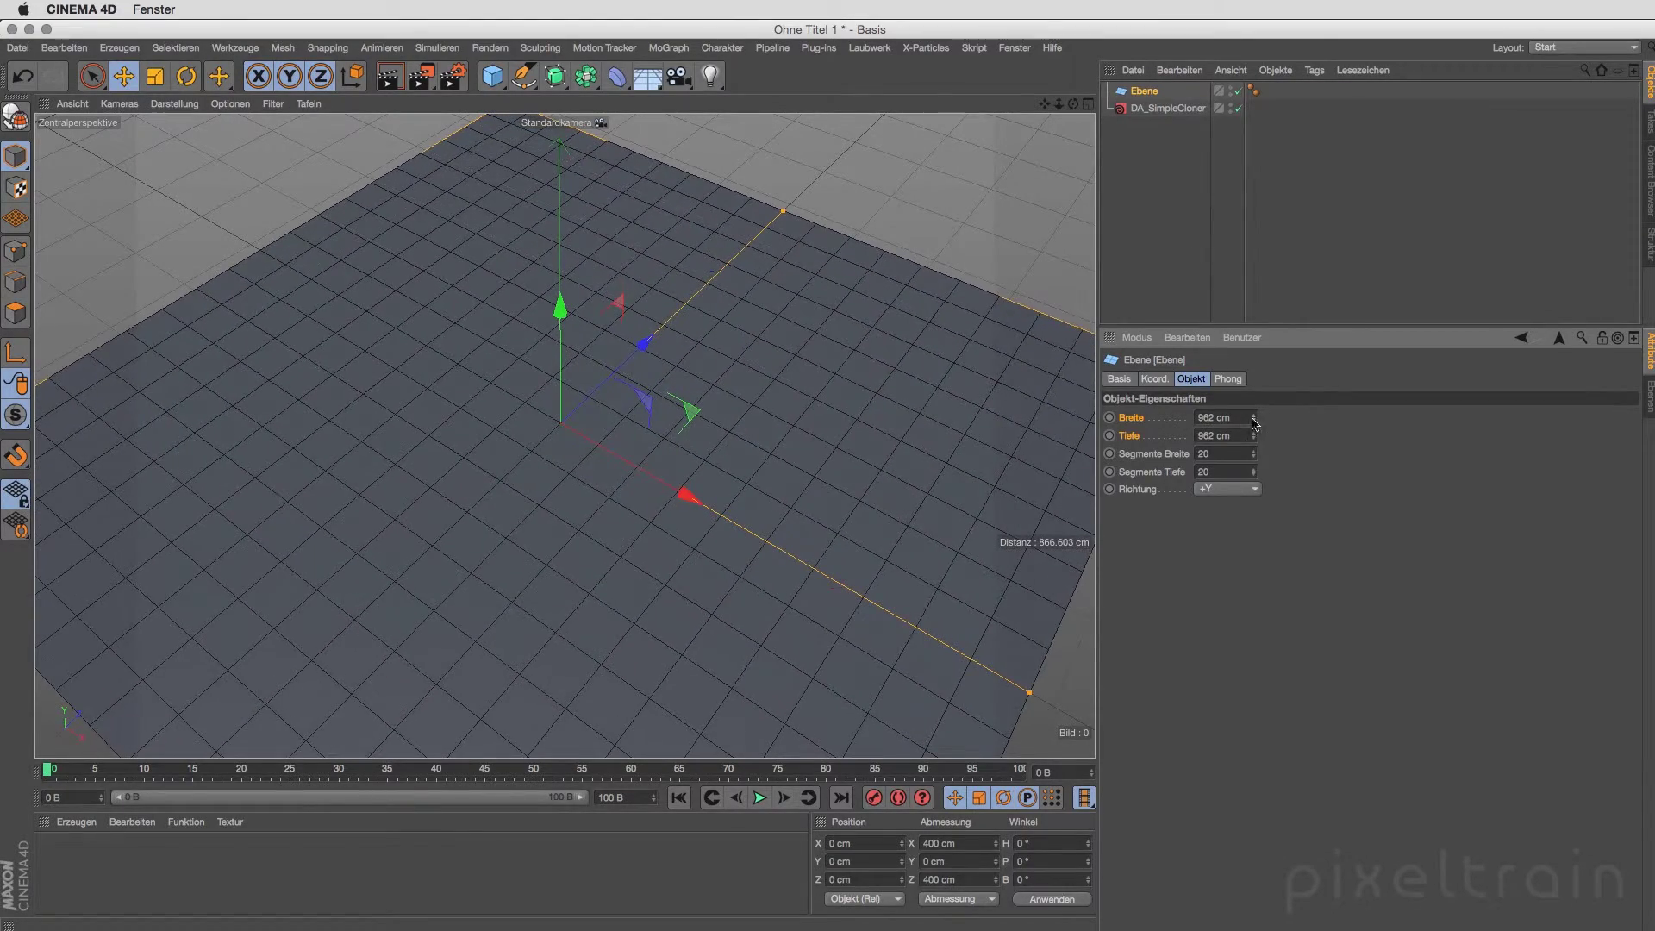
key(Tab)
text(10)
key(Tab)
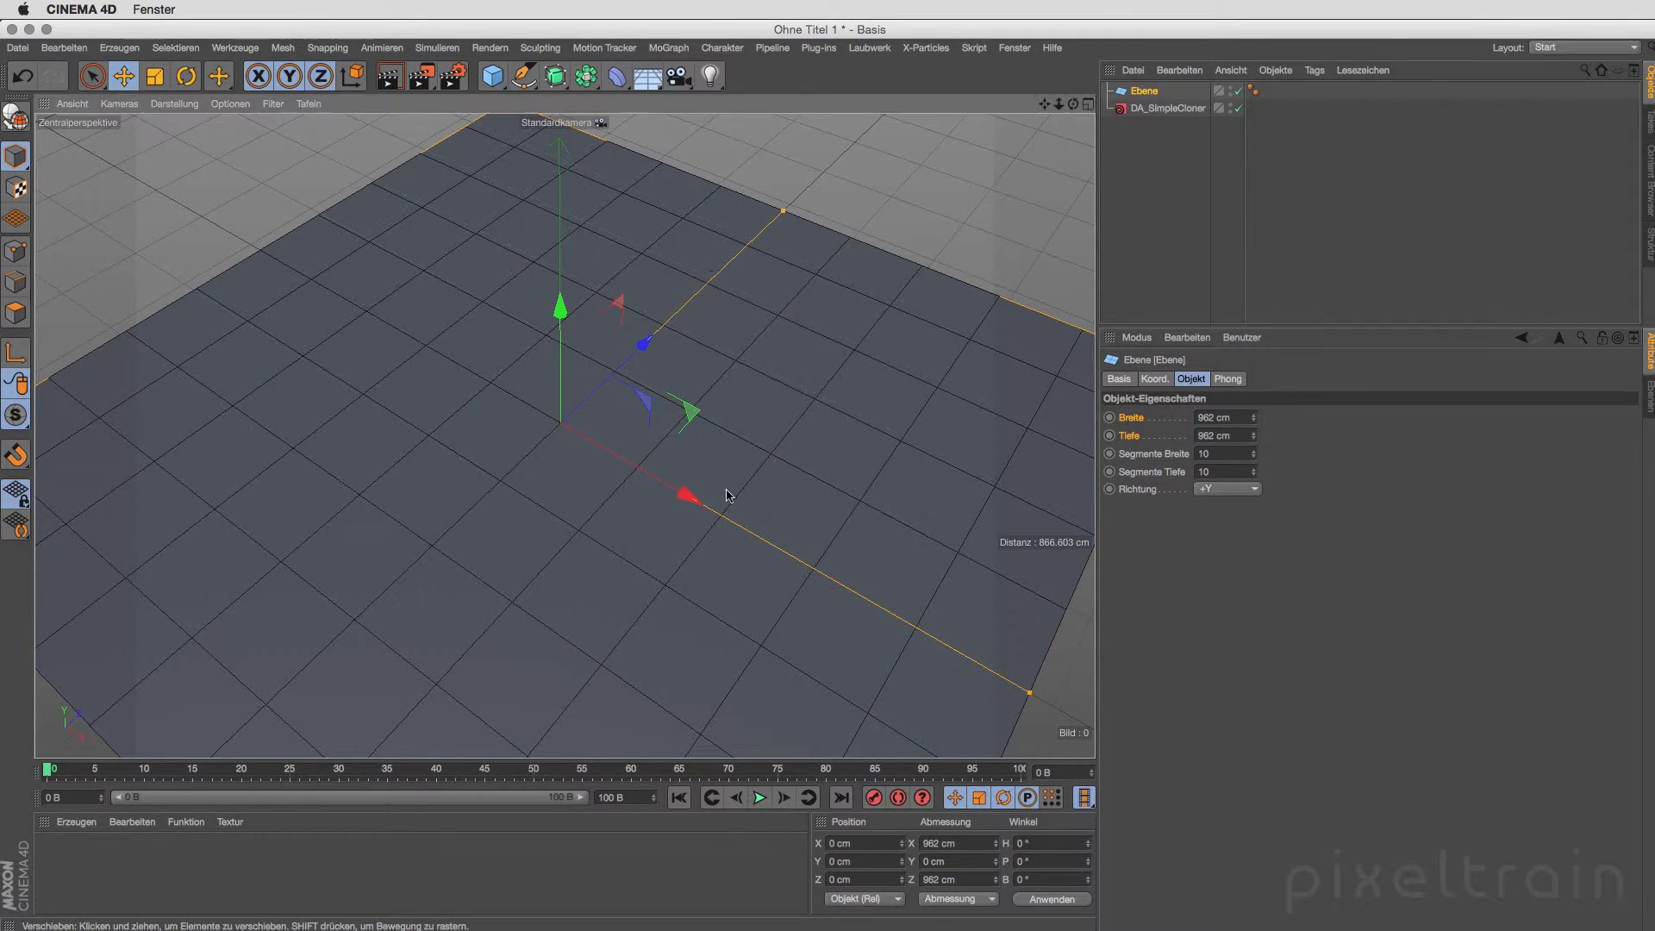
- Add a sphere and set its radius to 32 cm
scroll(733, 500, down, 3)
scroll(750, 518, down, 3)
scroll(755, 527, down, 2)
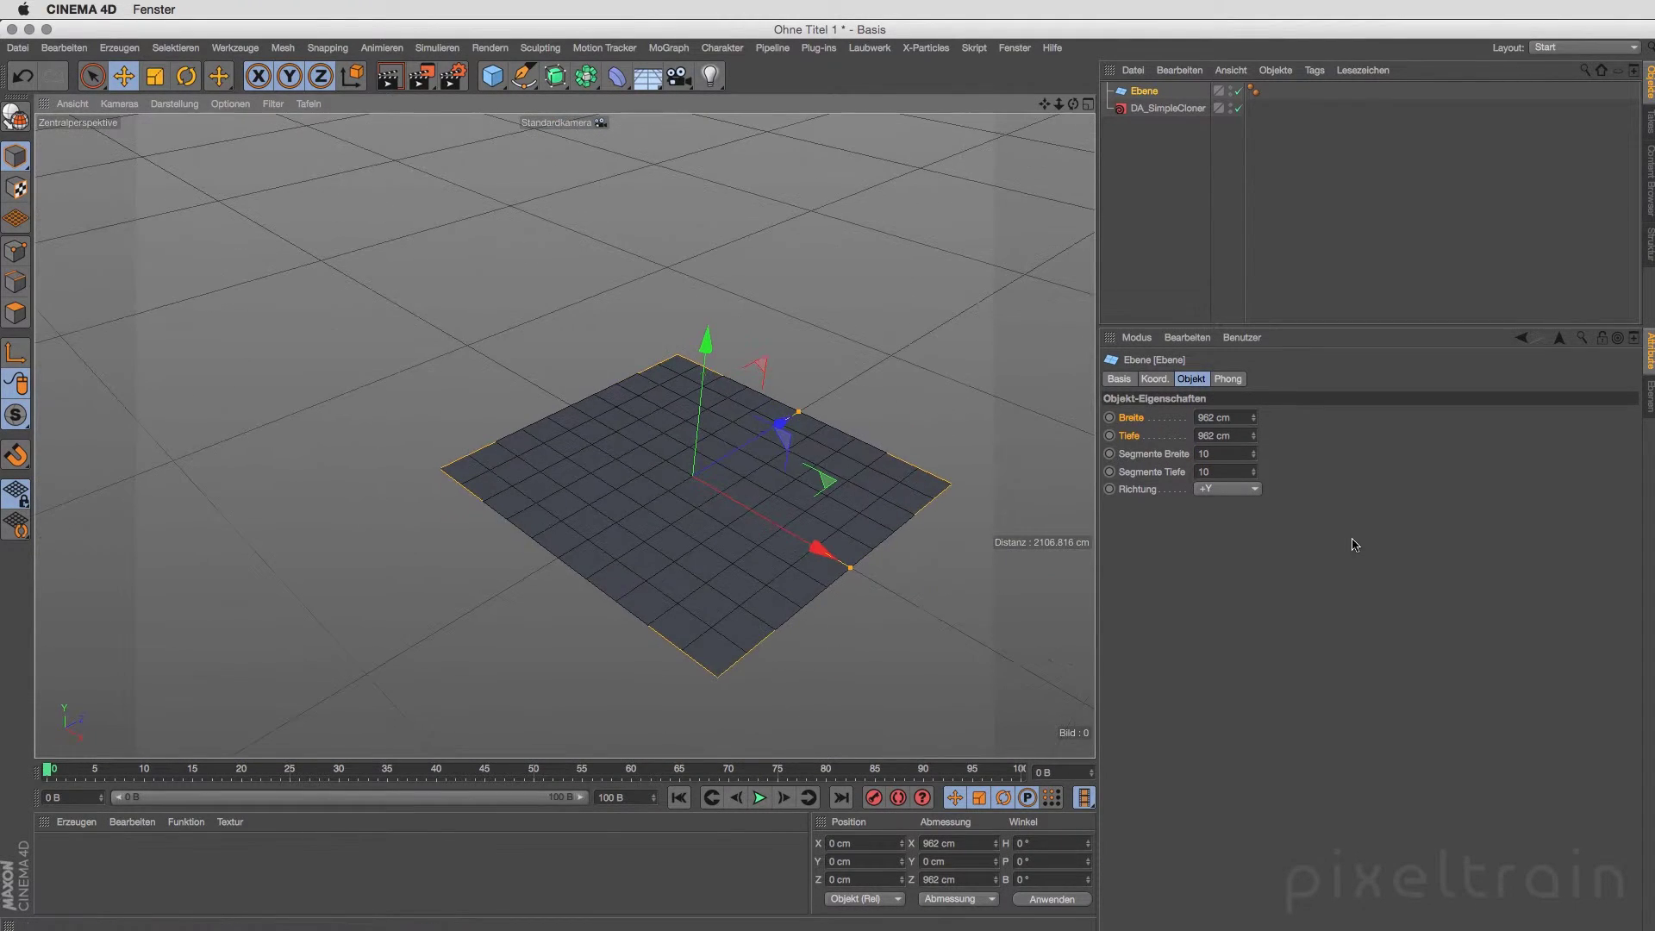
mouse_move(492, 75)
mouse_down()
mouse_move(594, 206)
mouse_move(1017, 137)
mouse_up()
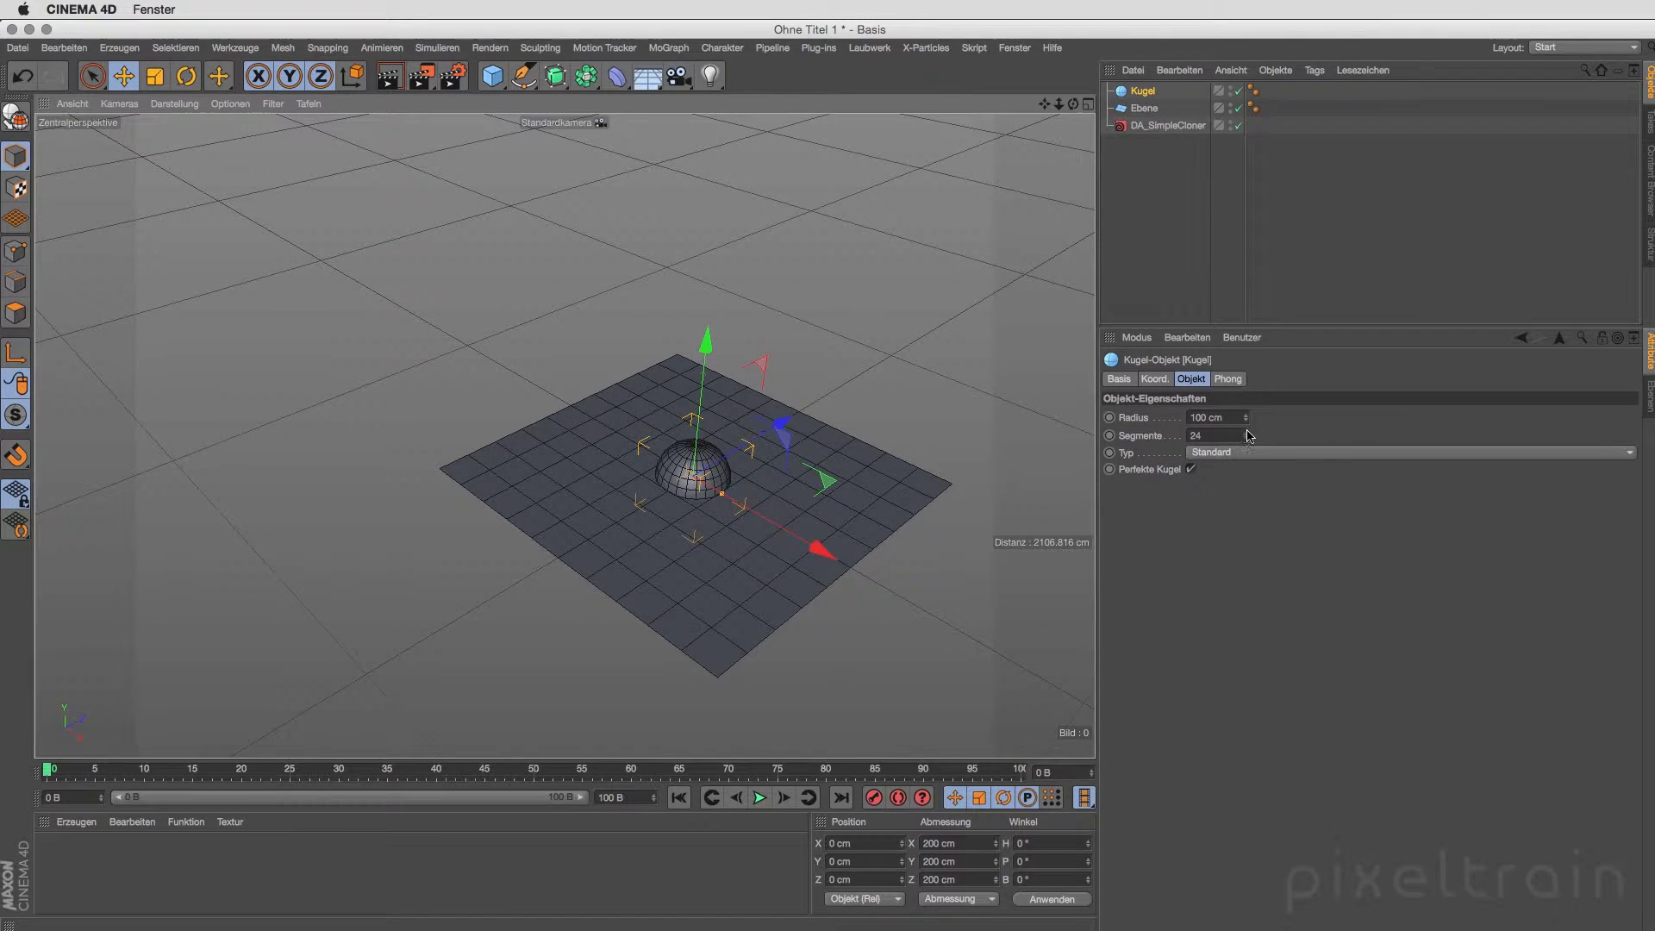
drag(1246, 418, 1246, 465)
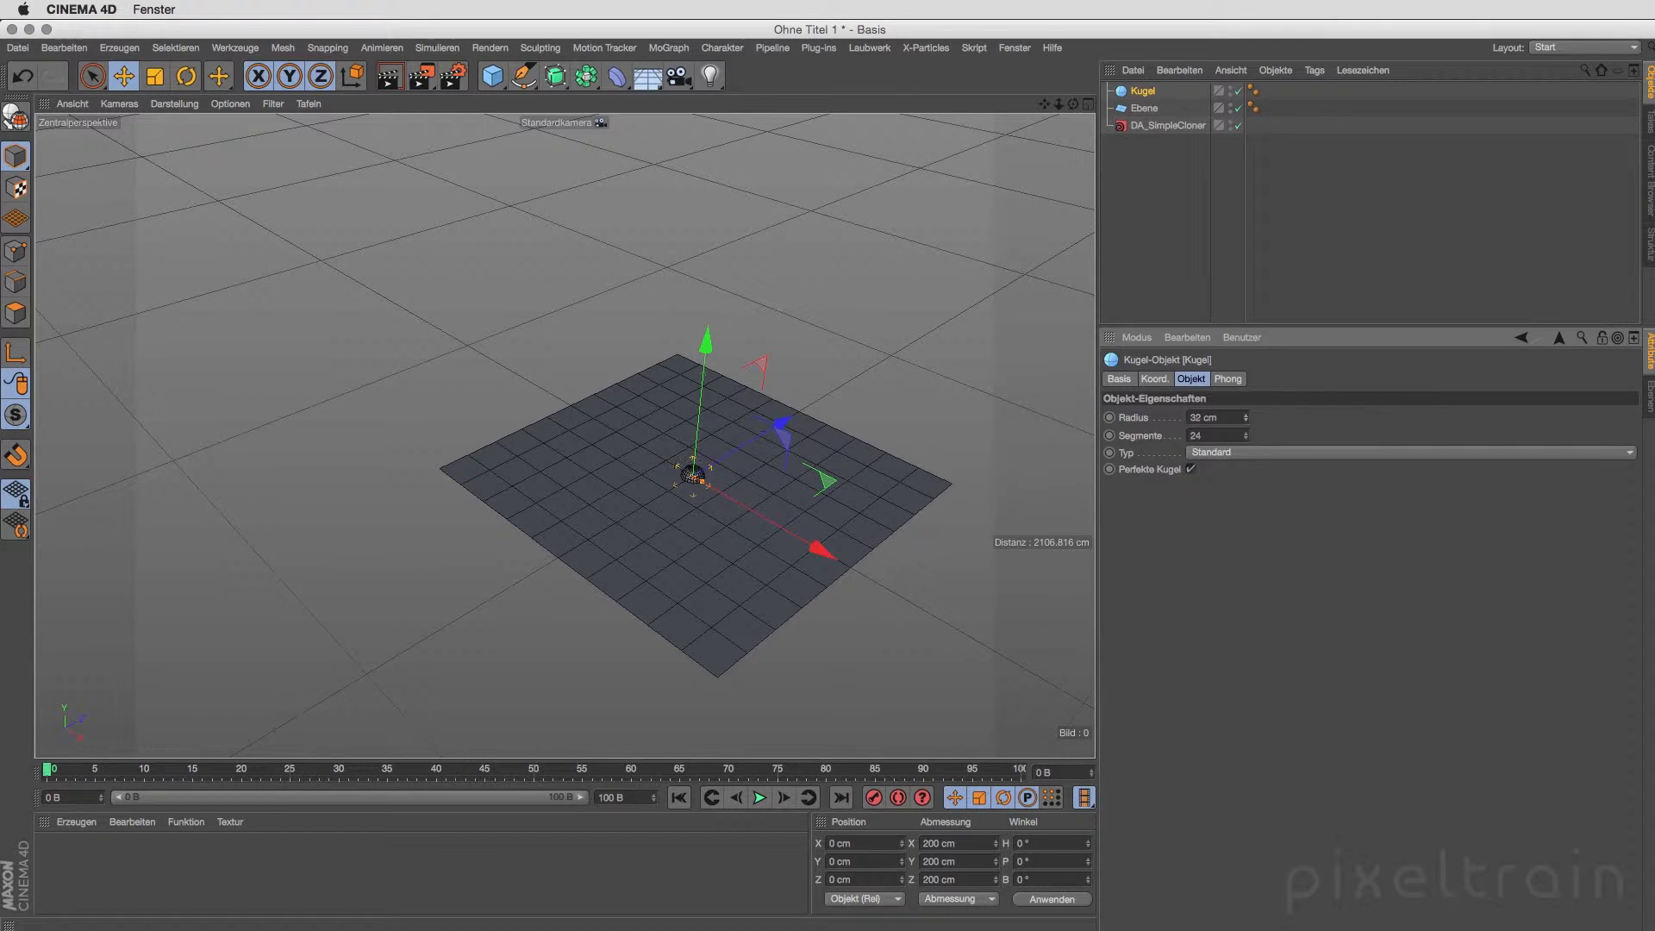
- Plug the plane into DA_SimpleCloner's second input and the sphere into its first
click(1176, 257)
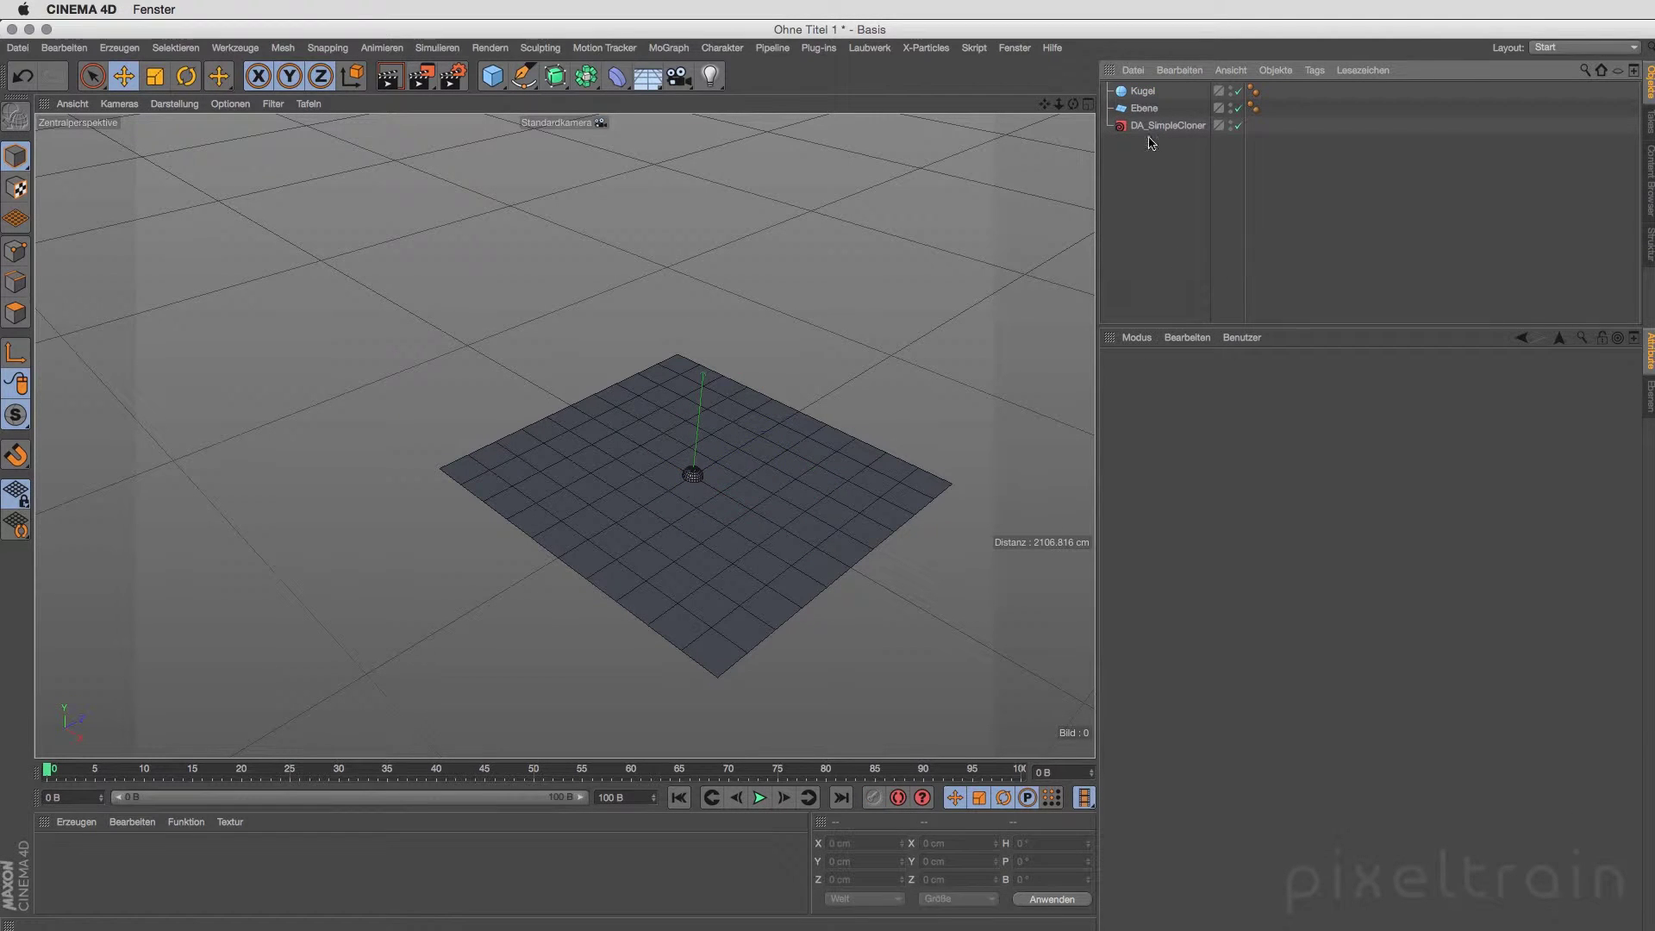
click(1146, 126)
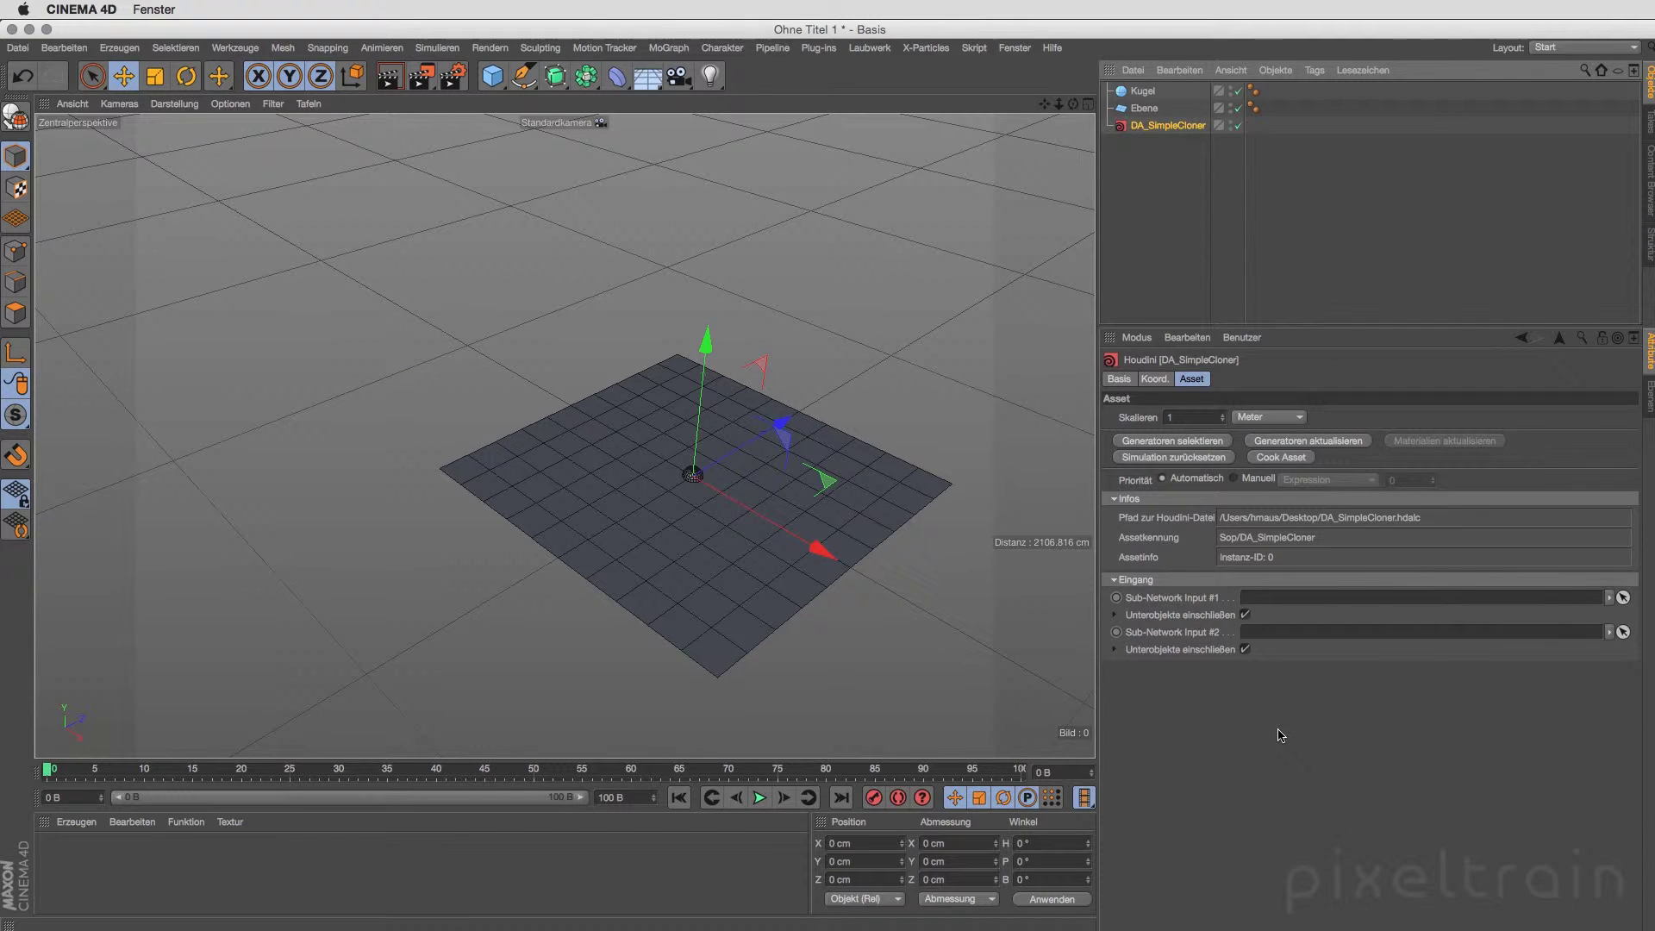
mouse_move(1145, 108)
mouse_down()
mouse_move(1347, 731)
mouse_move(1274, 638)
mouse_up()
drag(1143, 91, 1249, 599)
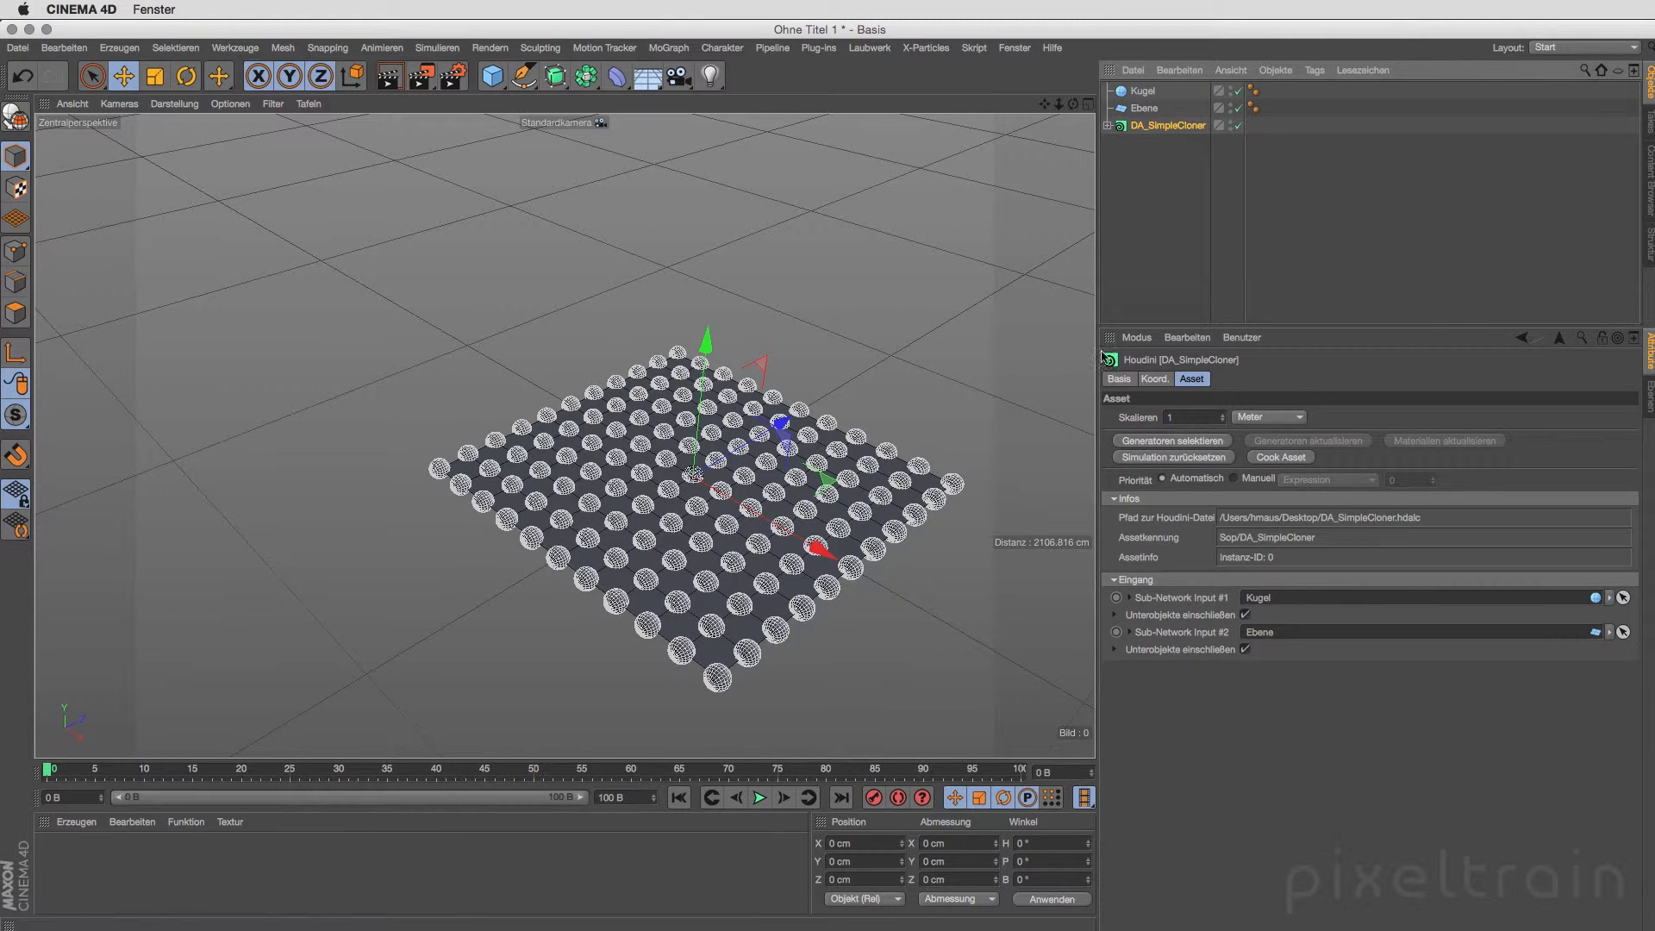
- Orbit and zoom the viewport to inspect the grid of cloned spheres
click(1164, 295)
mouse_move(862, 560)
alt+mouse_down()
mouse_move(723, 631)
mouse_move(603, 451)
mouse_move(573, 532)
alt+mouse_up()
right_click(574, 532)
key(Escape)
scroll(603, 508, up, 3)
alt+drag(628, 480, 894, 511)
scroll(894, 511, up, 3)
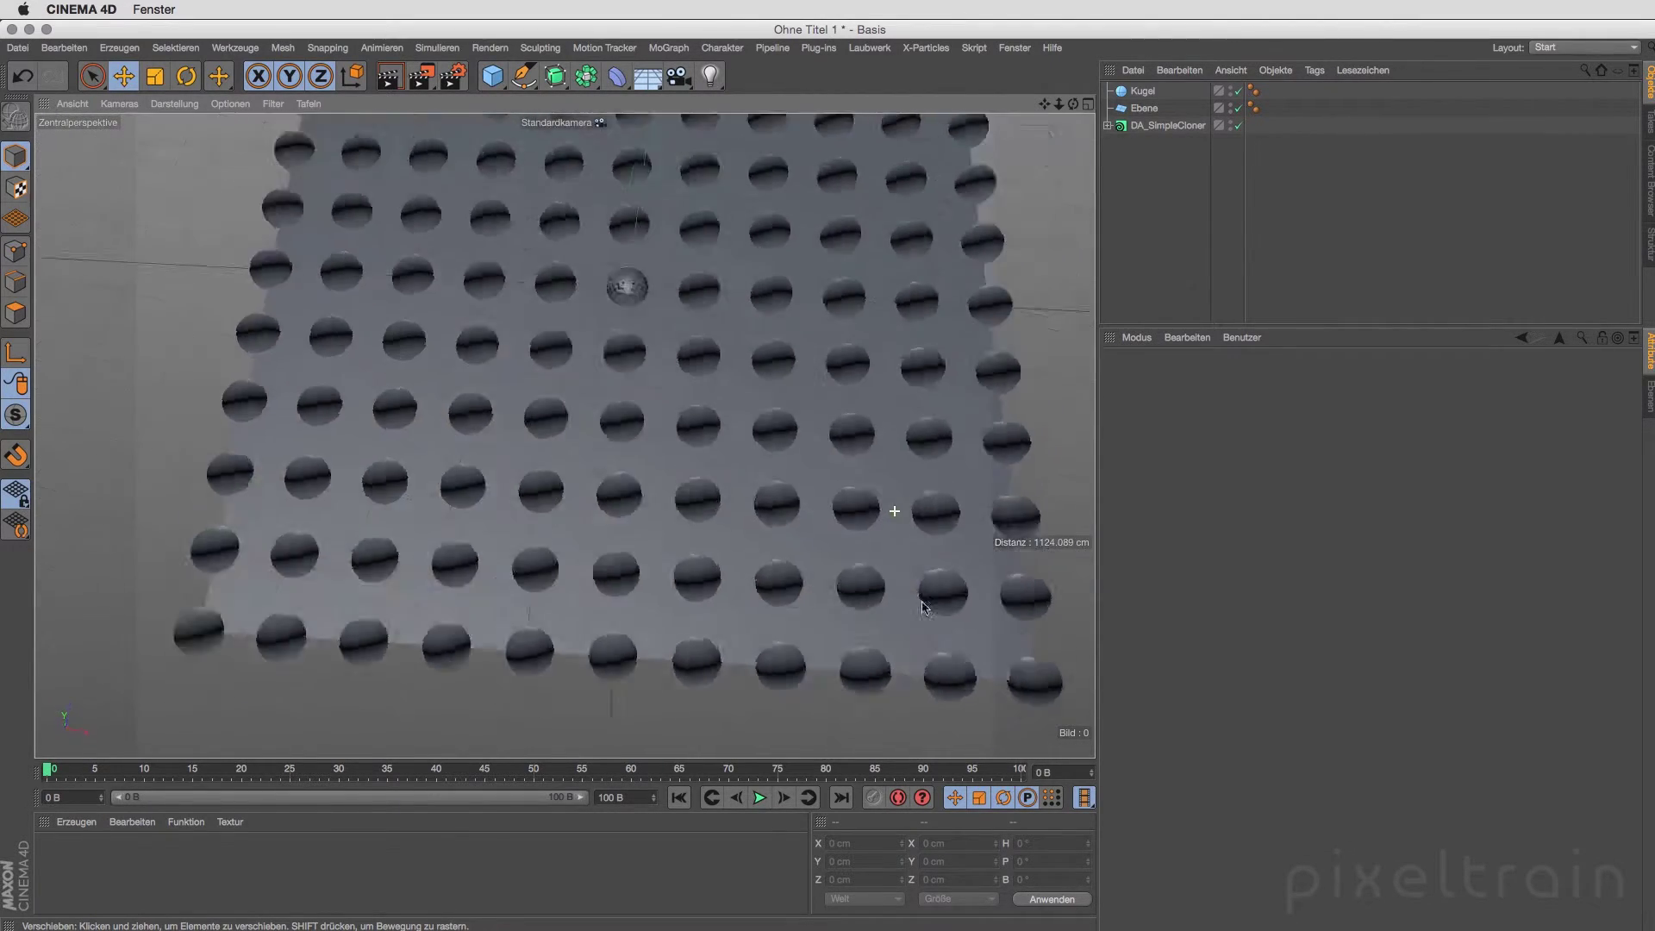
alt+drag(922, 607, 787, 546)
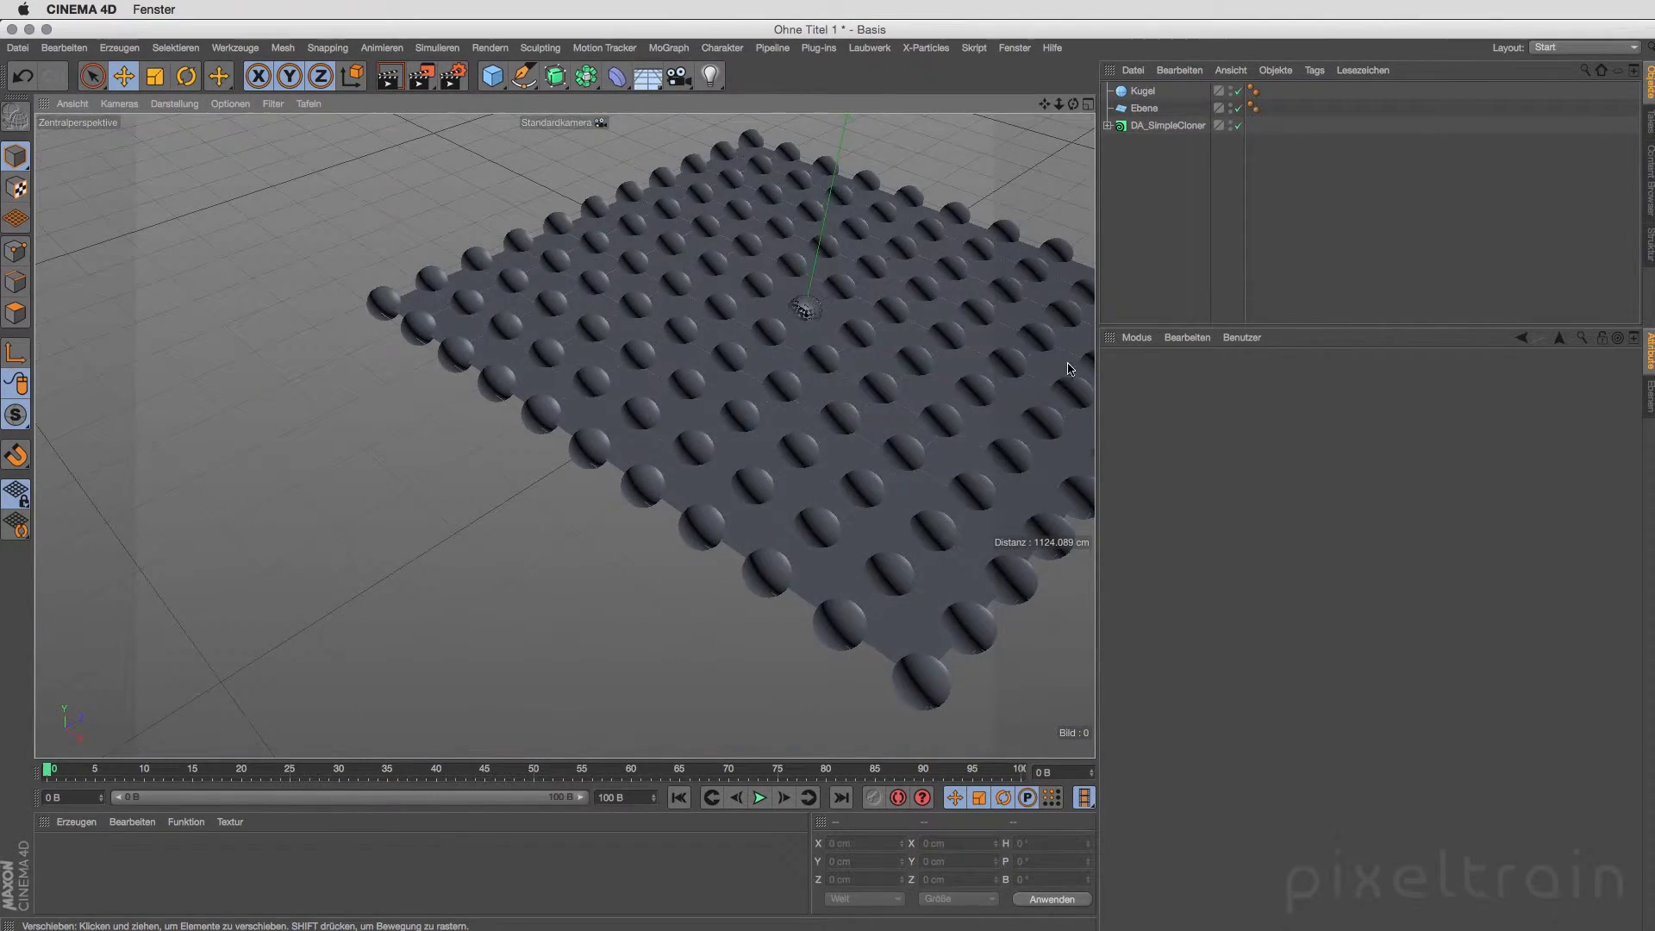
- Hide the original sphere and plane in the viewport, leaving only the clones
click(1231, 90)
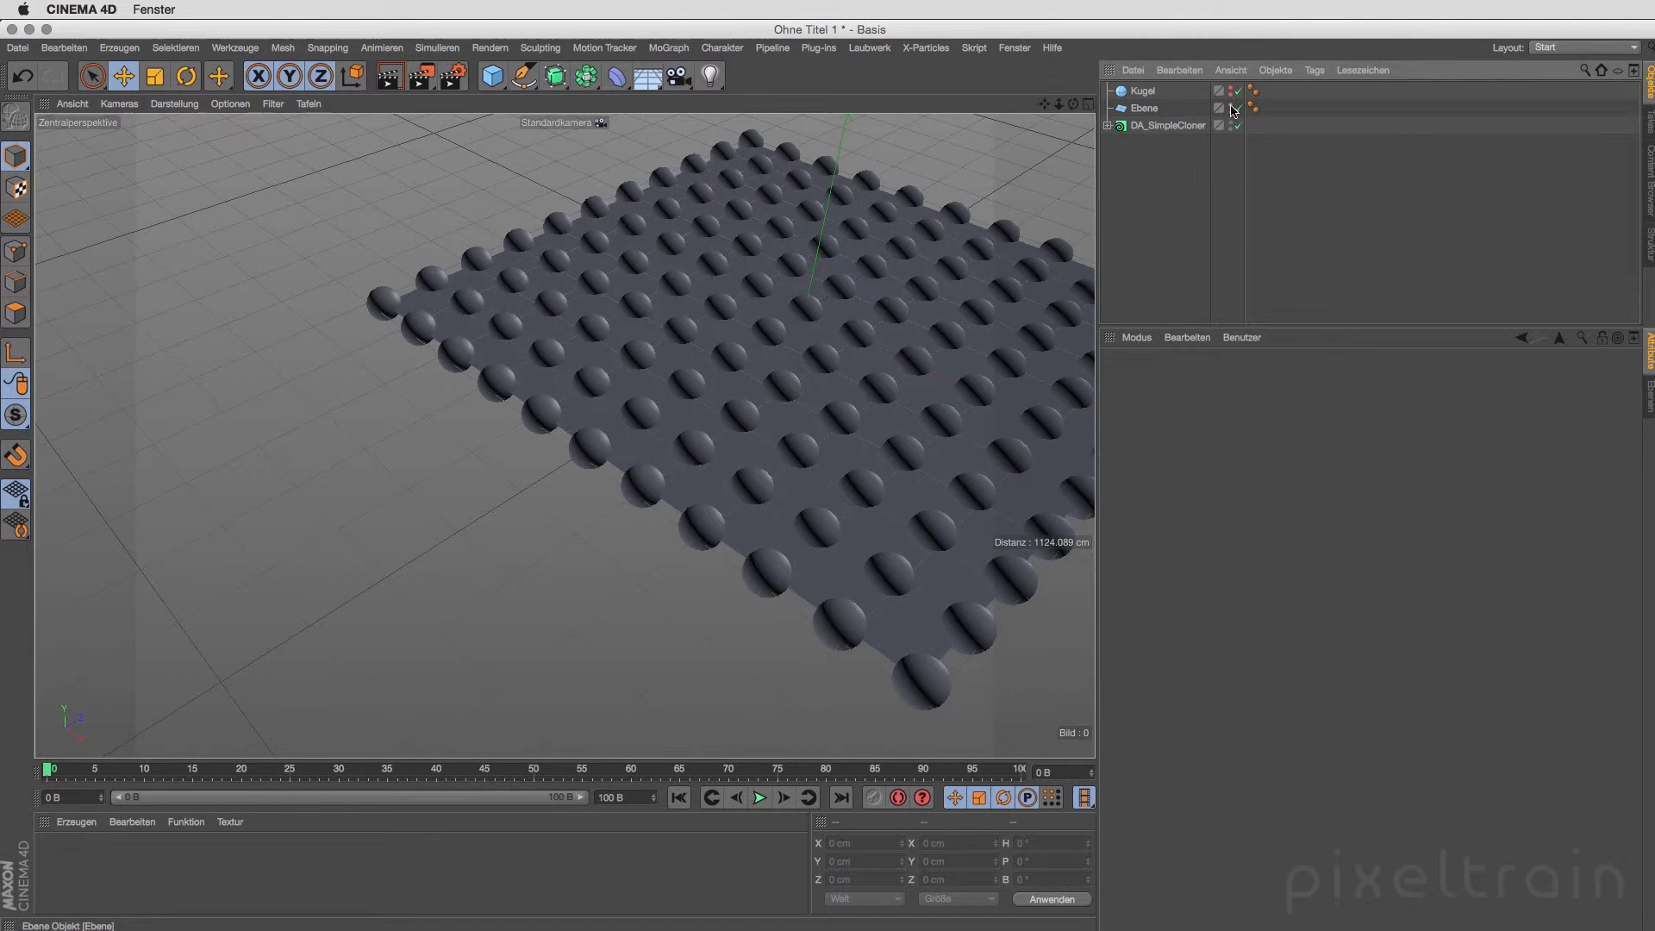
click(1232, 107)
click(1190, 125)
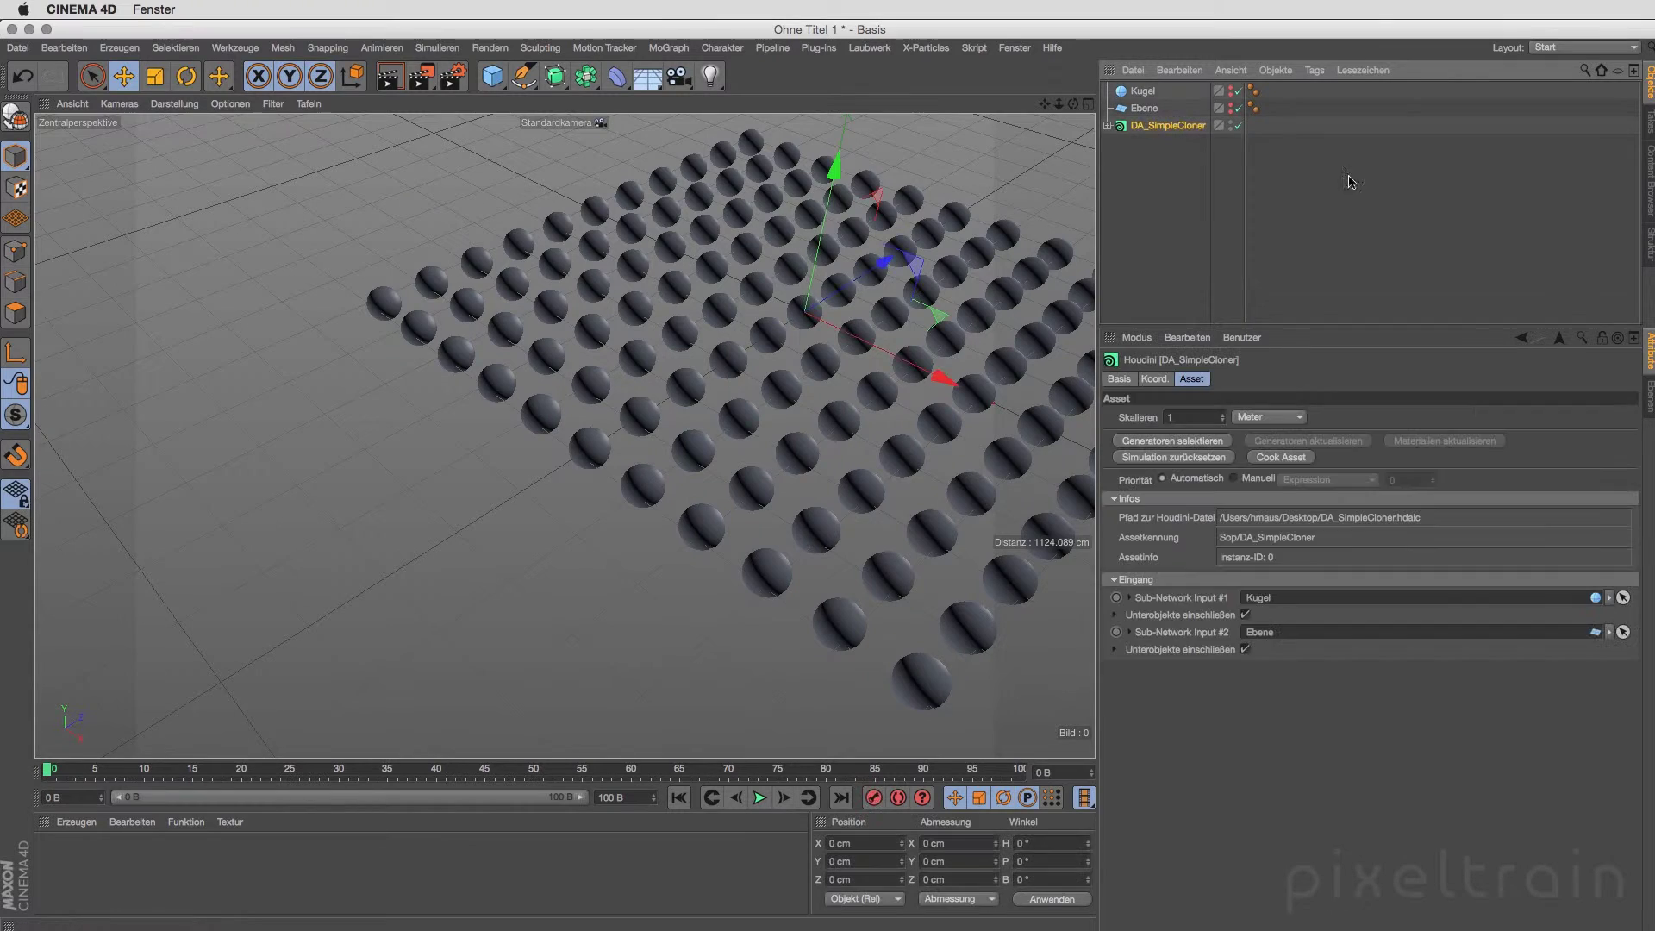
alt+drag(690, 414, 841, 417)
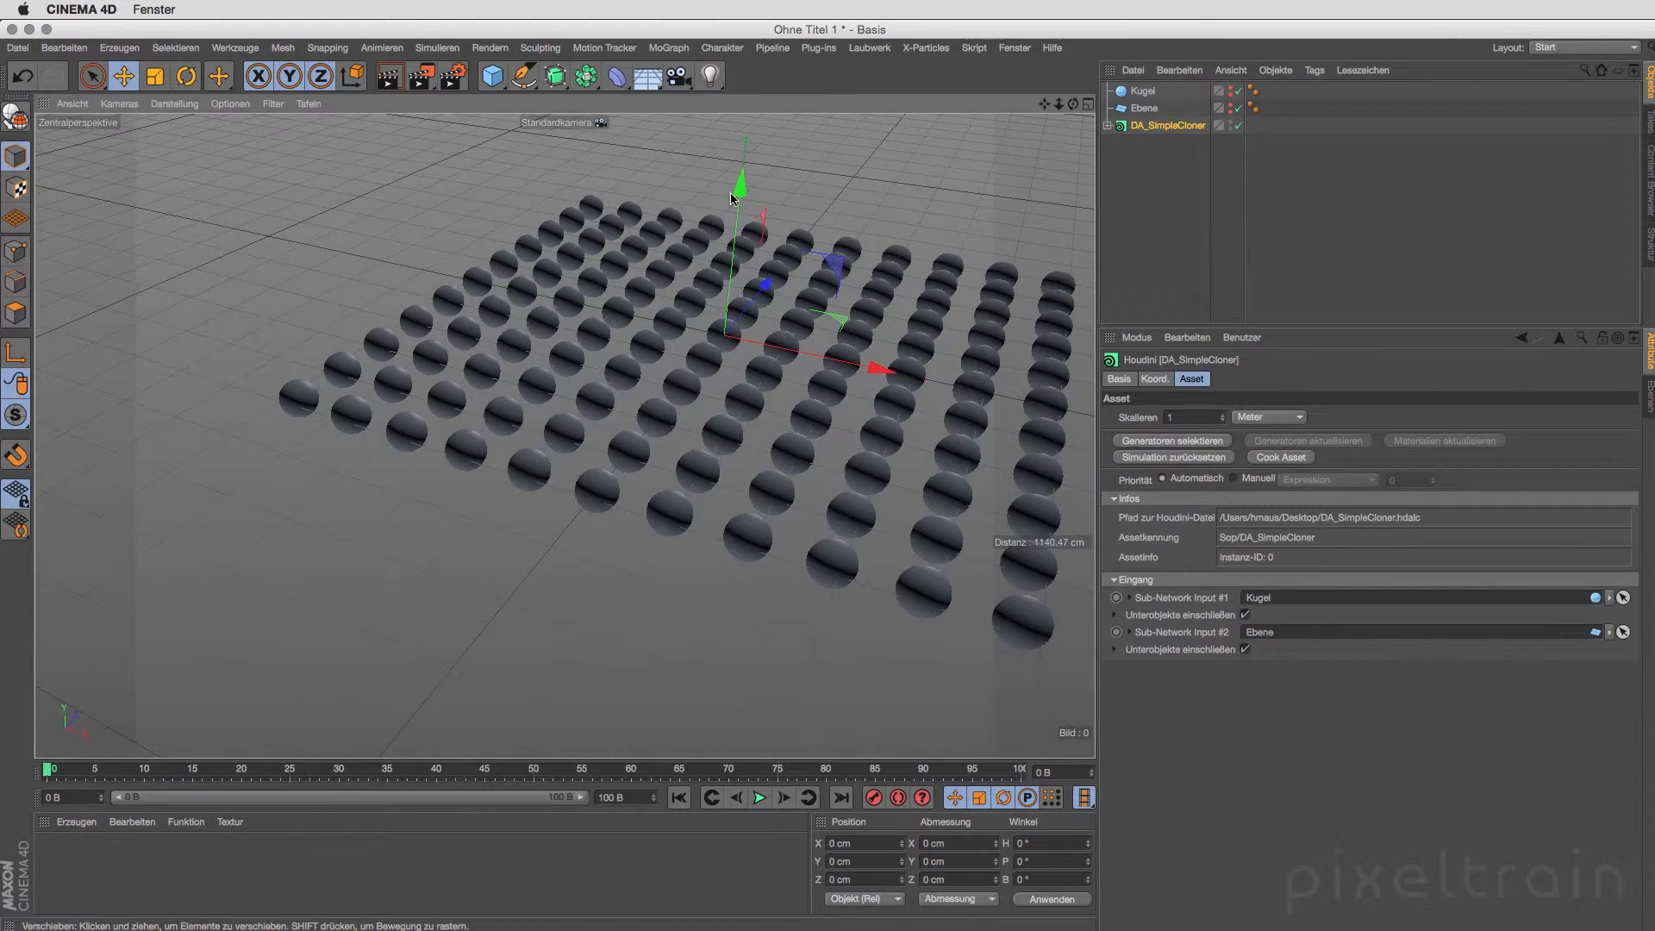
click(1135, 156)
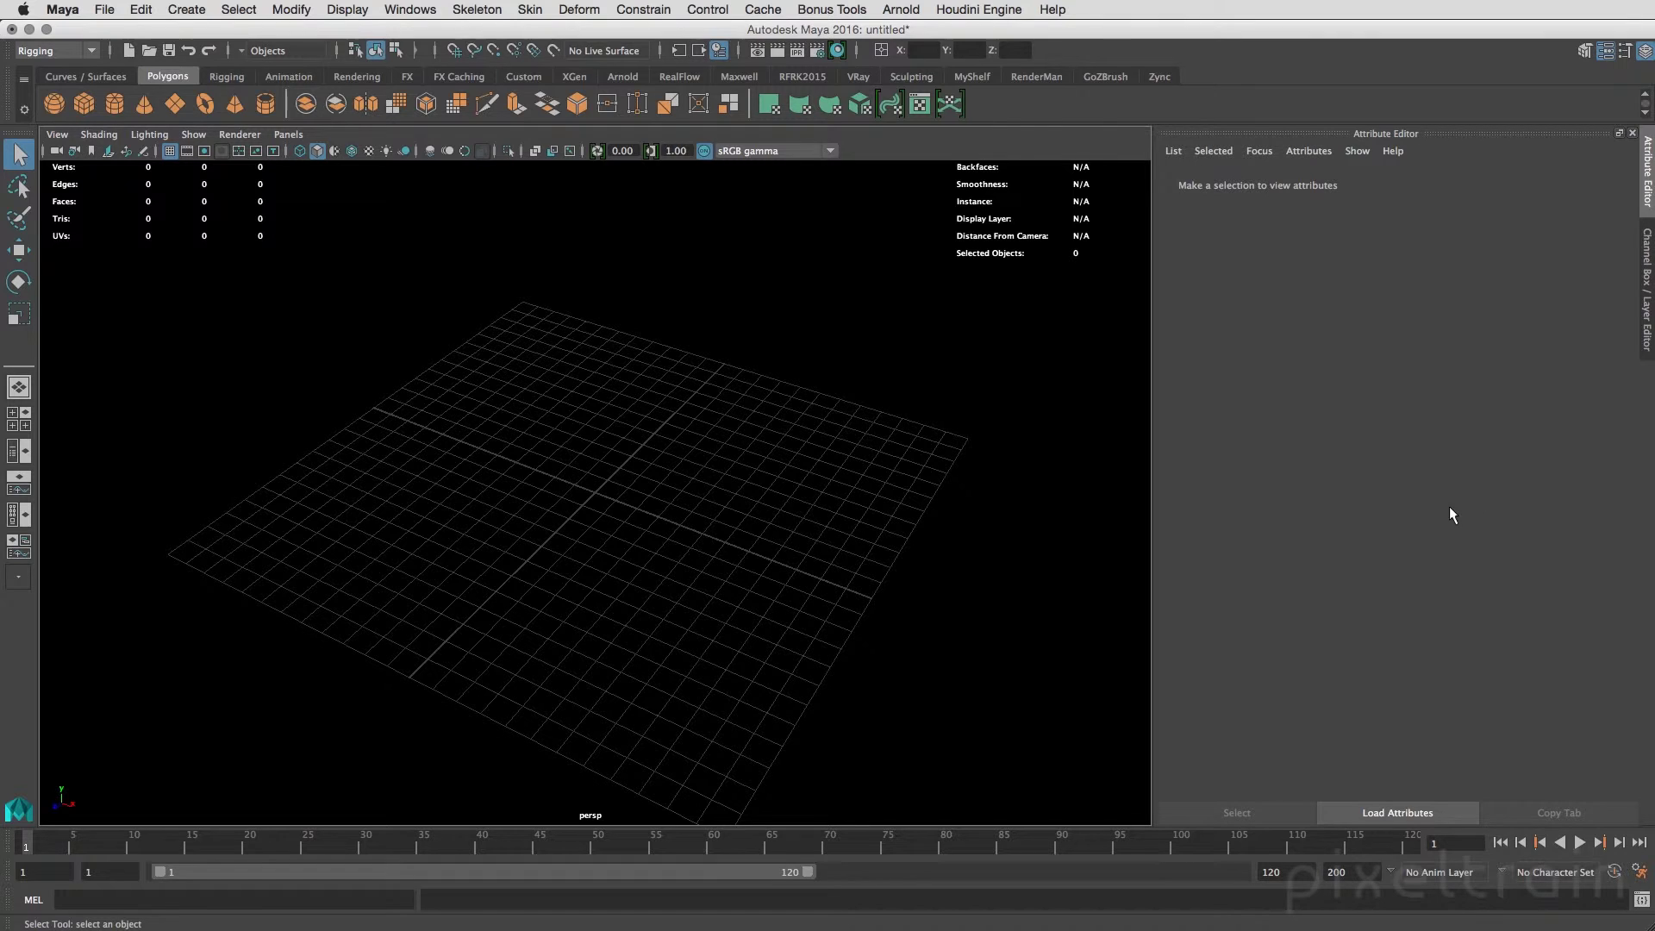
- Load Desktop/DA_SimpleCloner.hdalc through Houdini Engine > Load Asset into the Maya scene
mouse_move(723, 558)
alt+mouse_down()
mouse_move(776, 528)
mouse_move(746, 554)
alt+mouse_up()
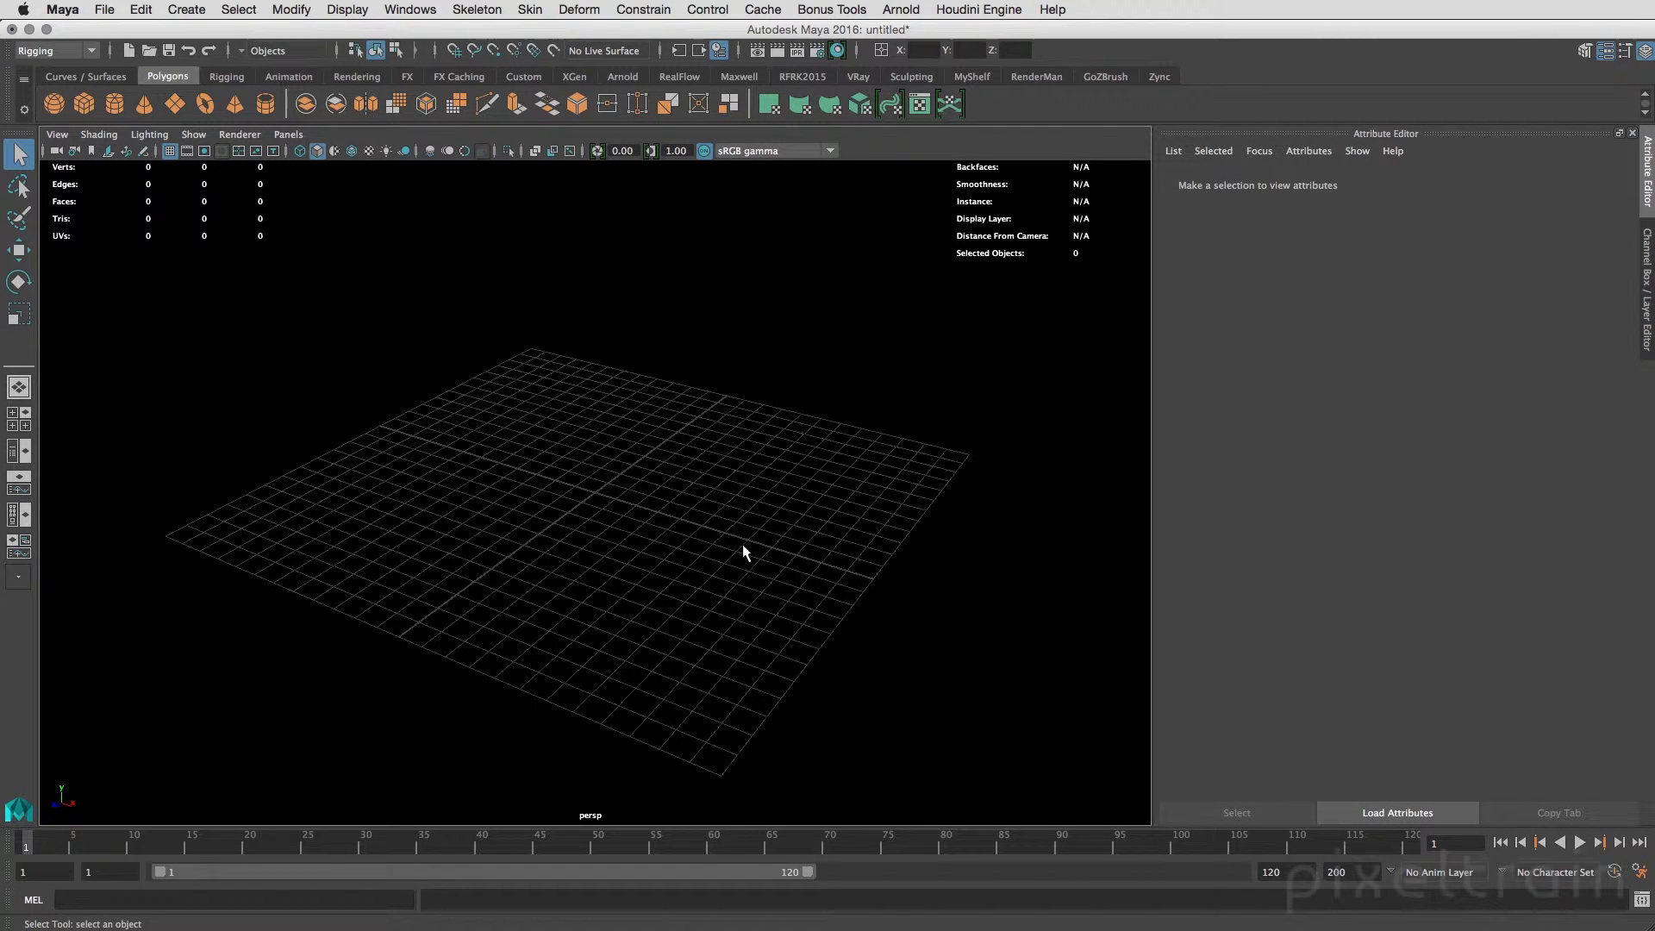
click(991, 11)
click(957, 33)
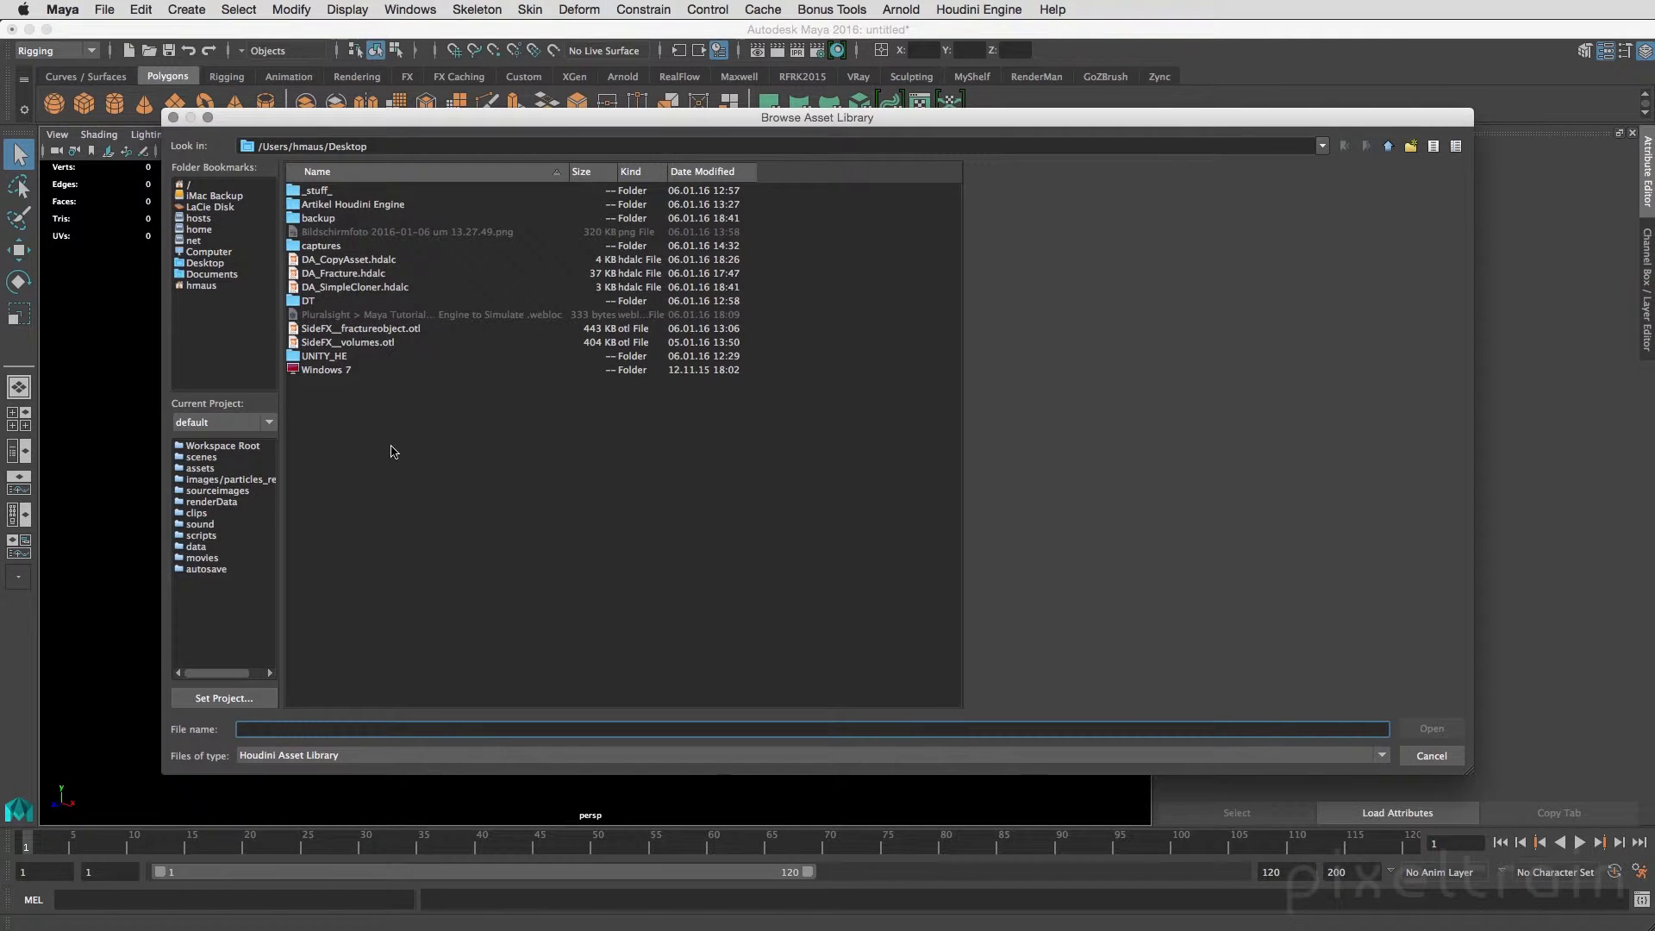
click(357, 289)
click(1434, 731)
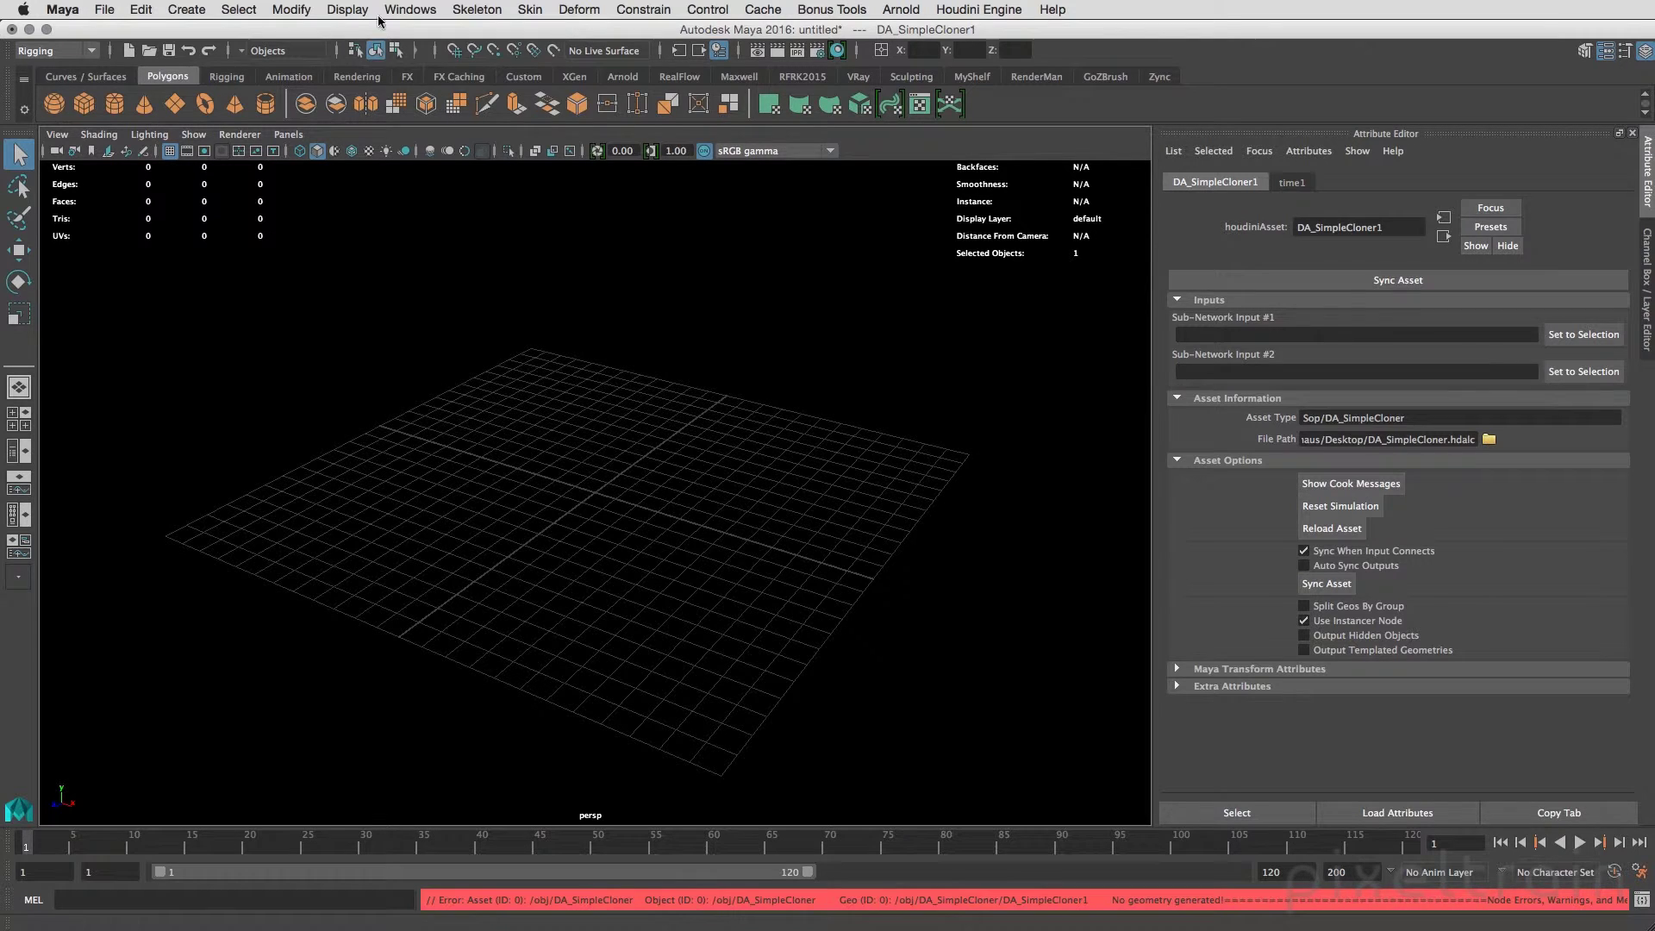
click(410, 9)
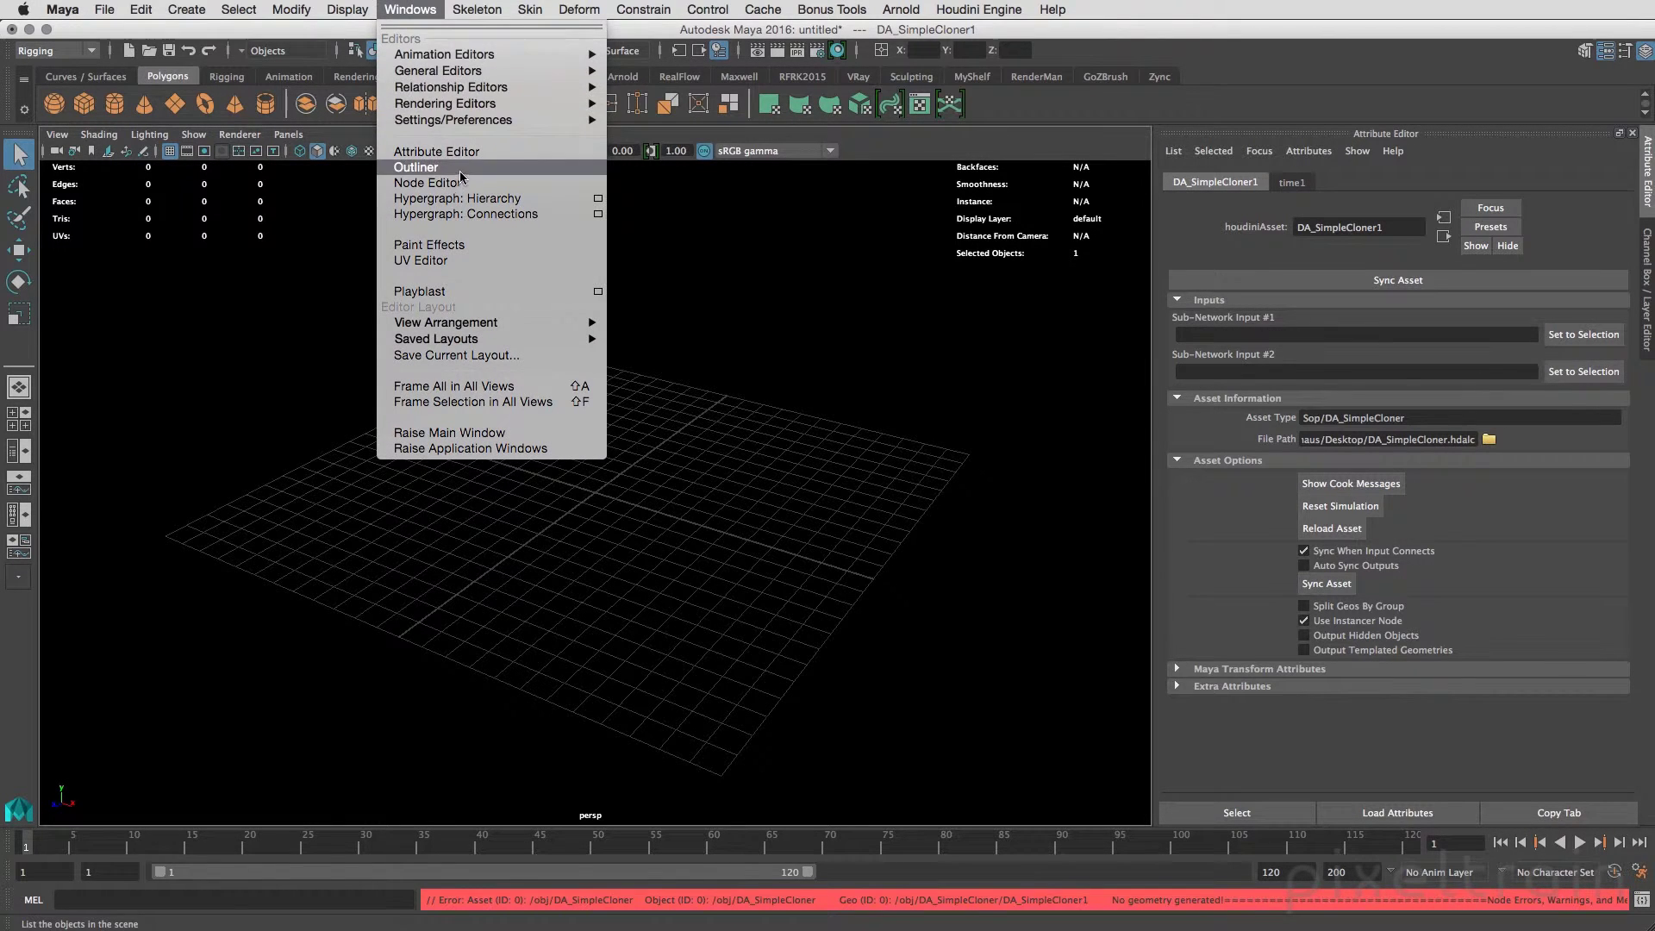
- Open the Outliner and add an 11.645 × 11.645 polygon plane with 5 × 5 subdivisions
click(462, 172)
click(177, 327)
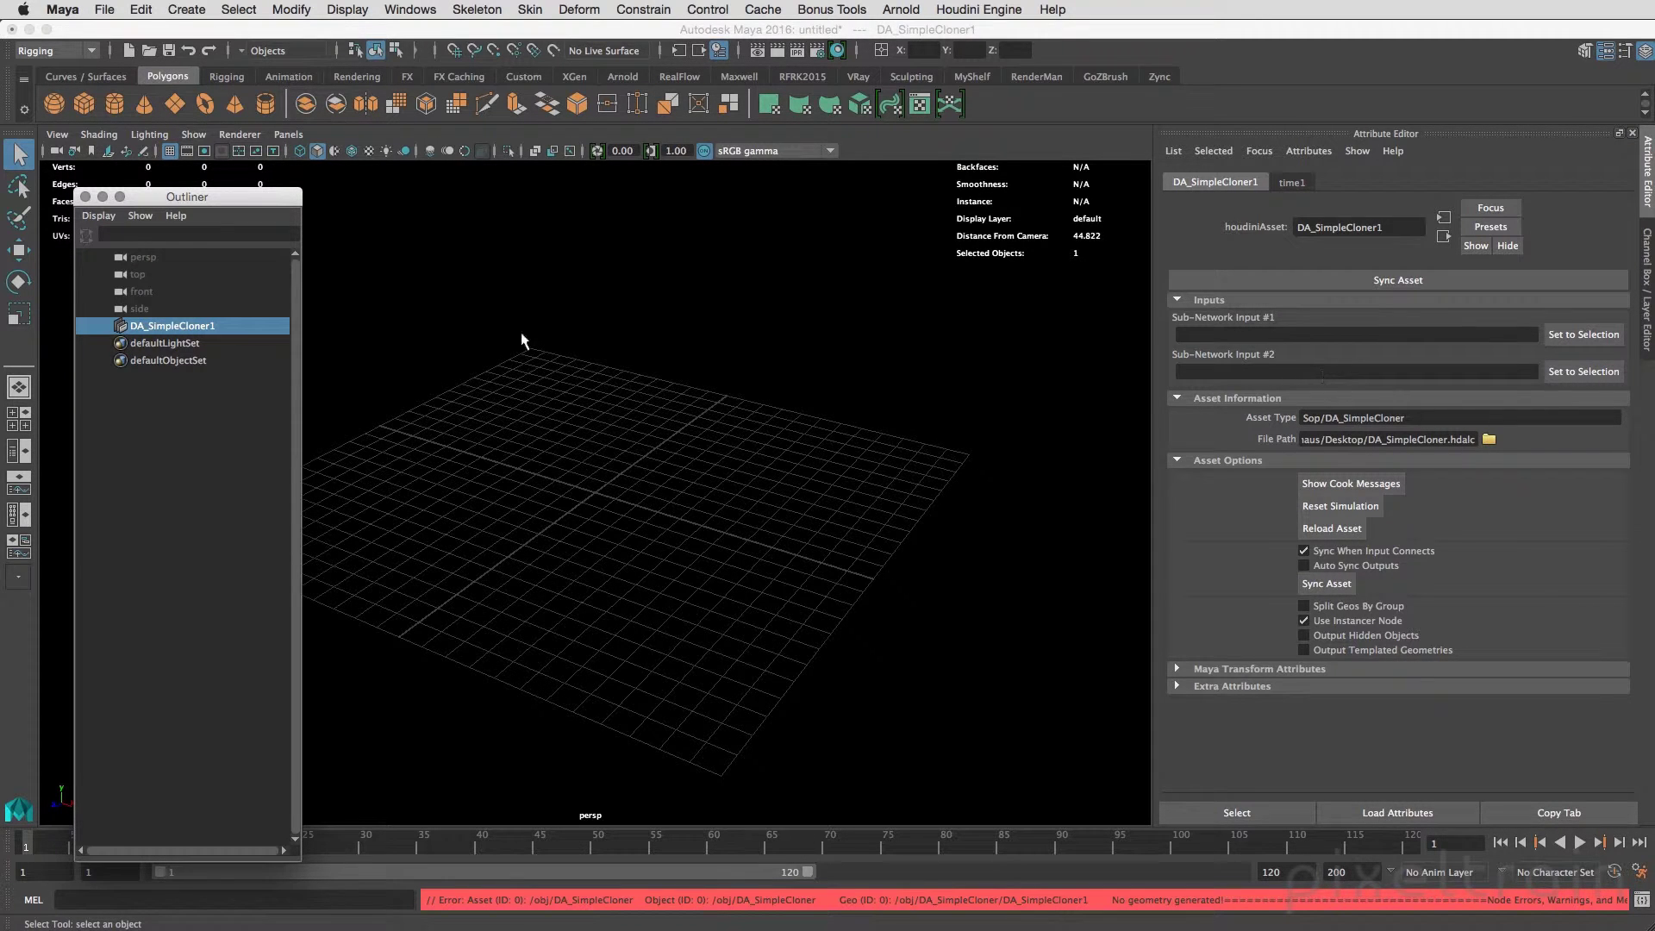
click(174, 103)
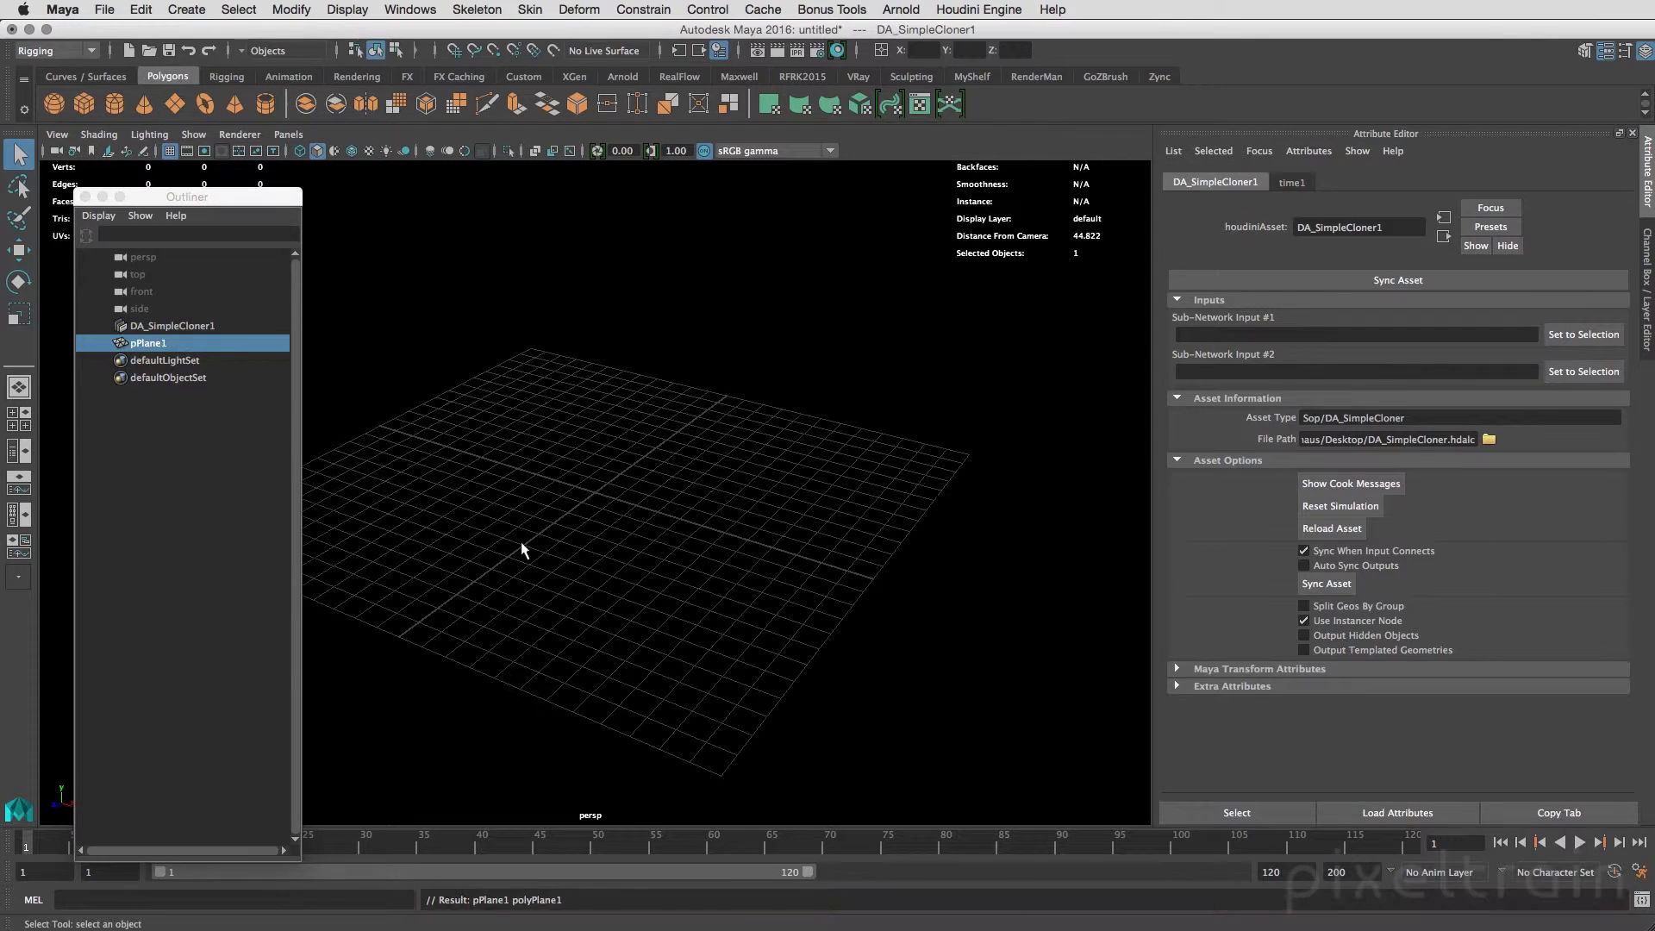
click(1341, 182)
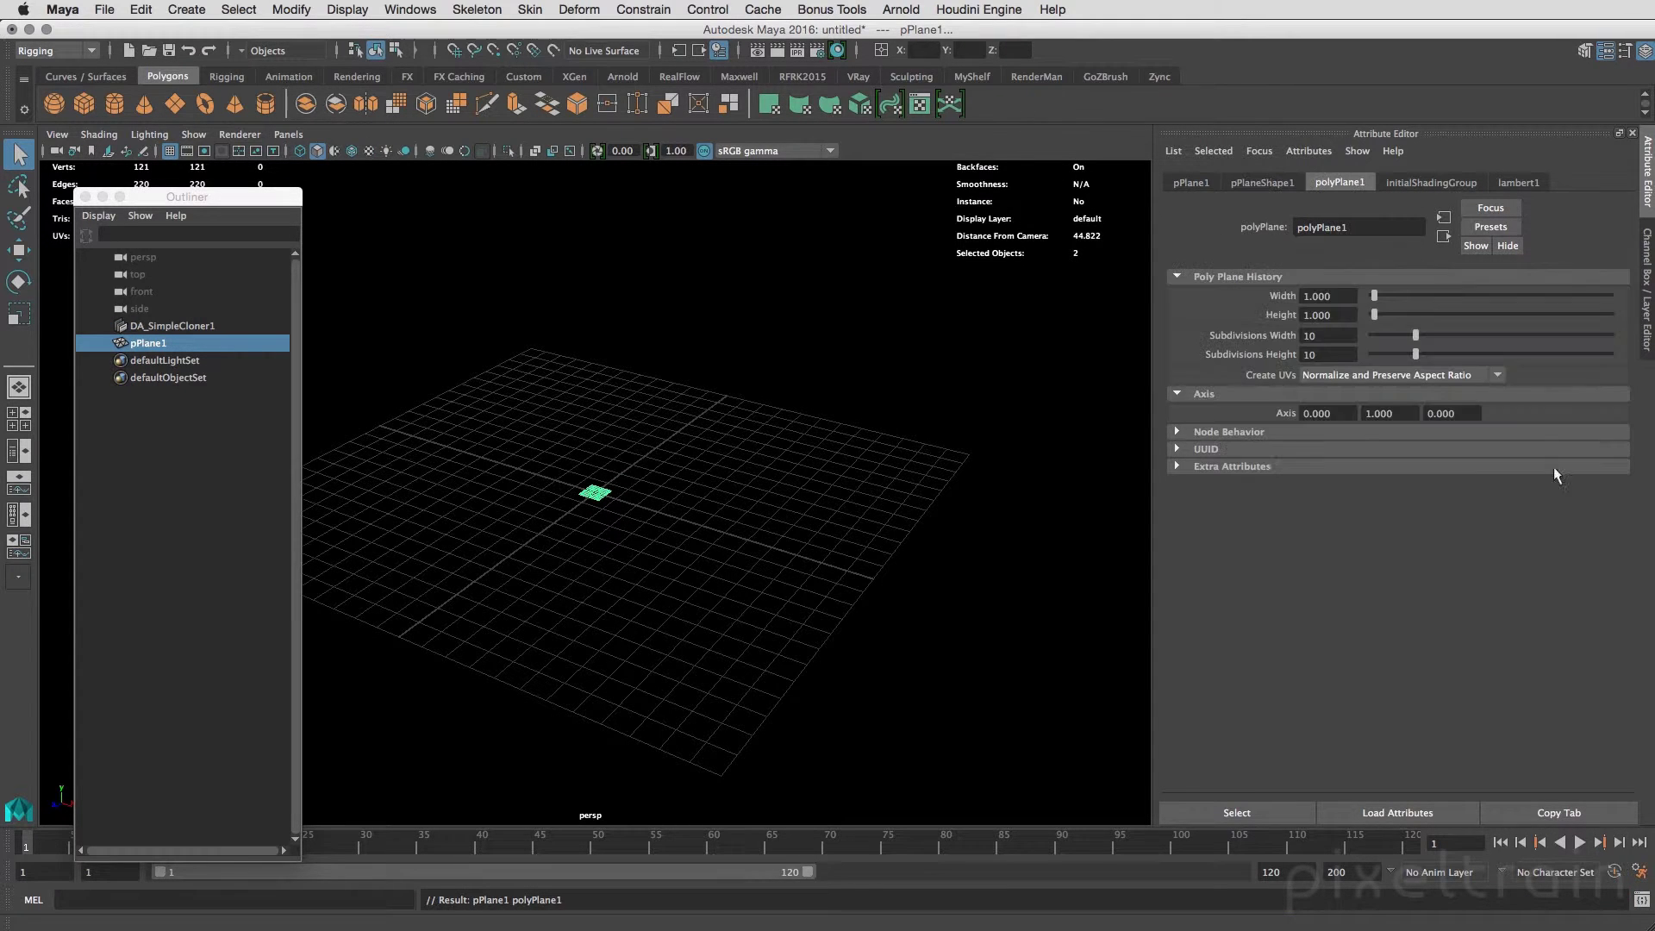
mouse_move(1374, 295)
mouse_down()
mouse_move(1399, 294)
mouse_move(1399, 315)
mouse_up()
click(1303, 336)
text(5)
key(Tab)
text(5)
key(Return)
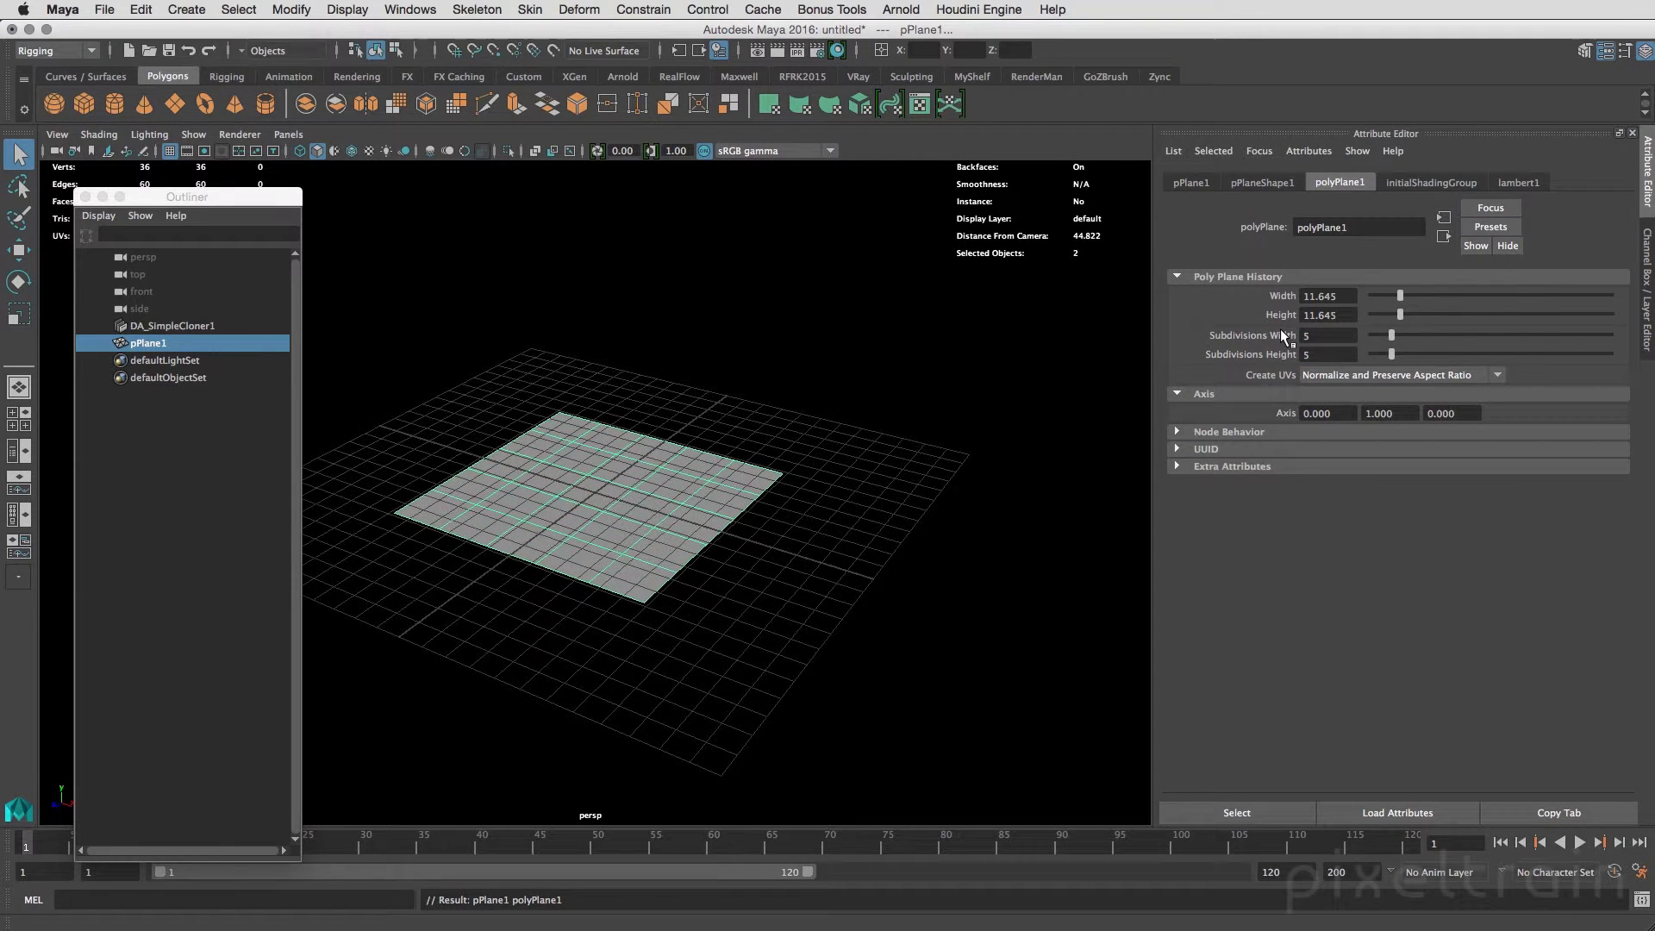
- Hide pPlane1, then create a polygon sphere and select its radius value
click(48, 469)
click(158, 345)
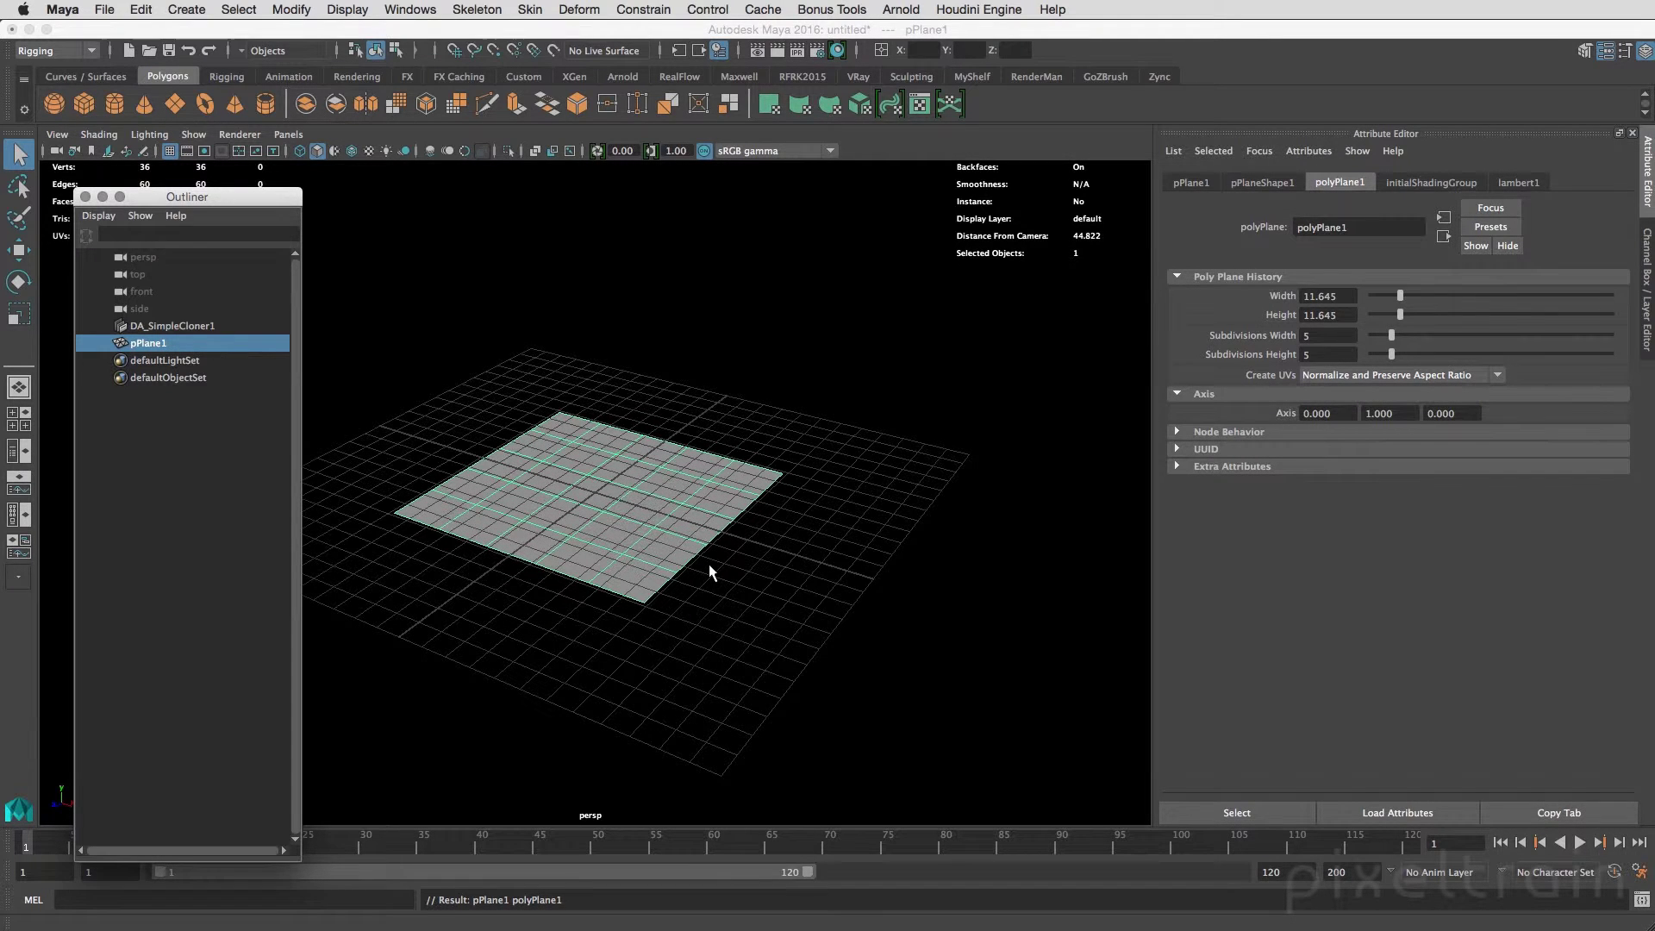
key(ctrl+h)
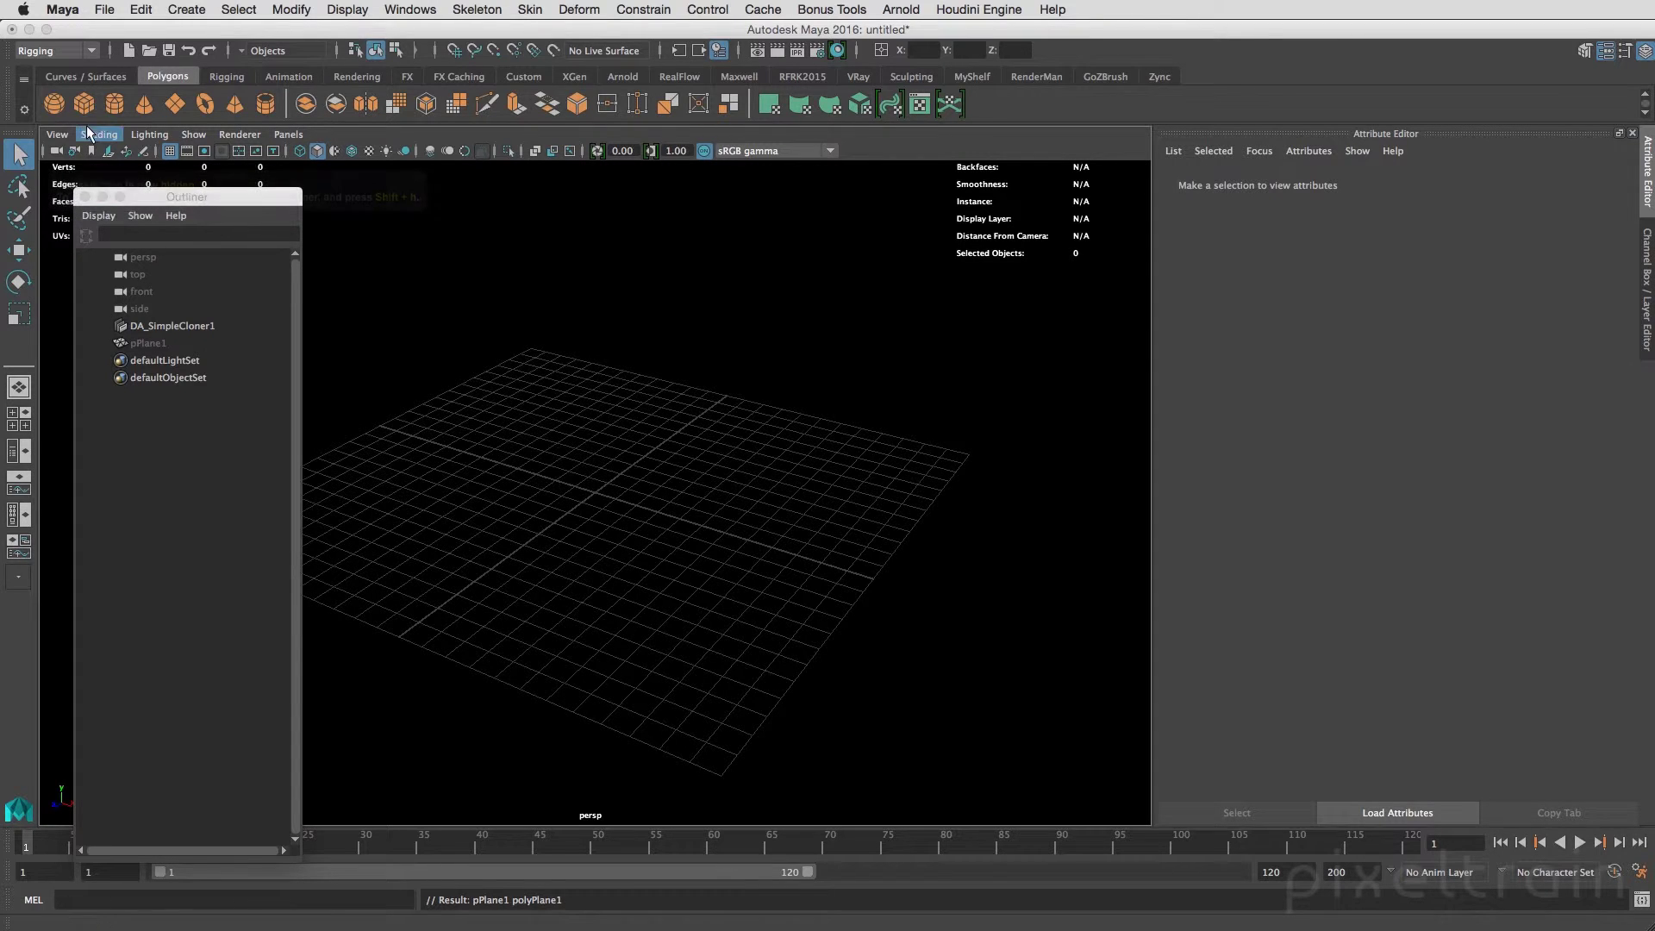
click(55, 104)
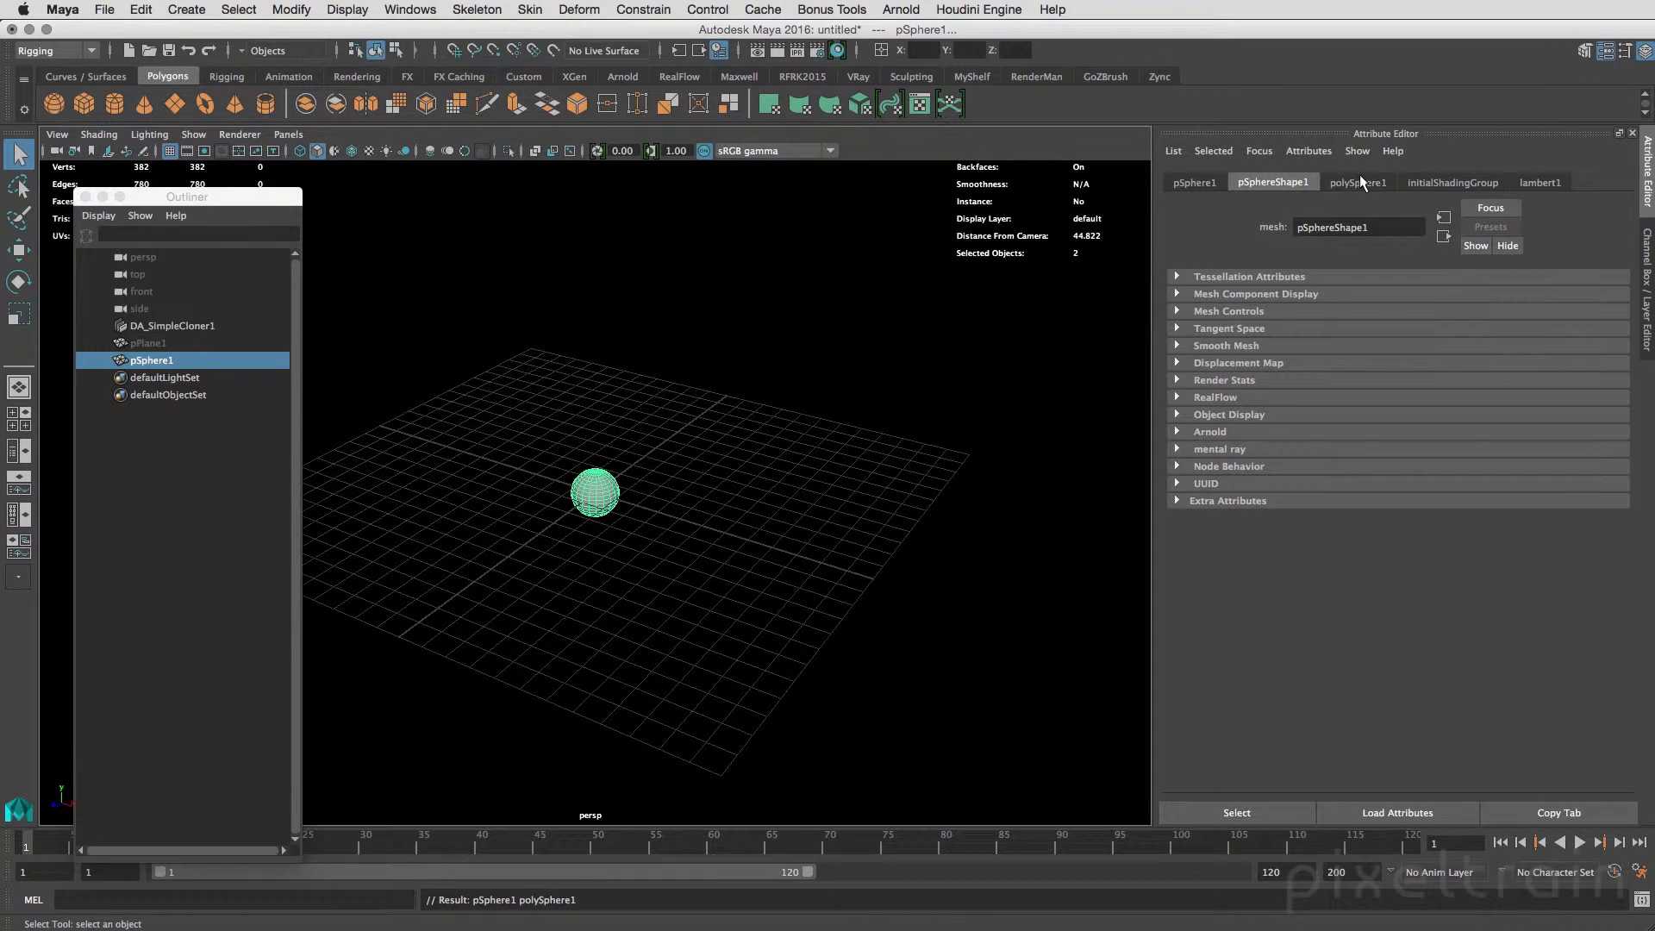
click(1360, 182)
double_click(1327, 296)
- Set the sphere radius to 0.5 and hide the sphere
text(0.5)
key(Return)
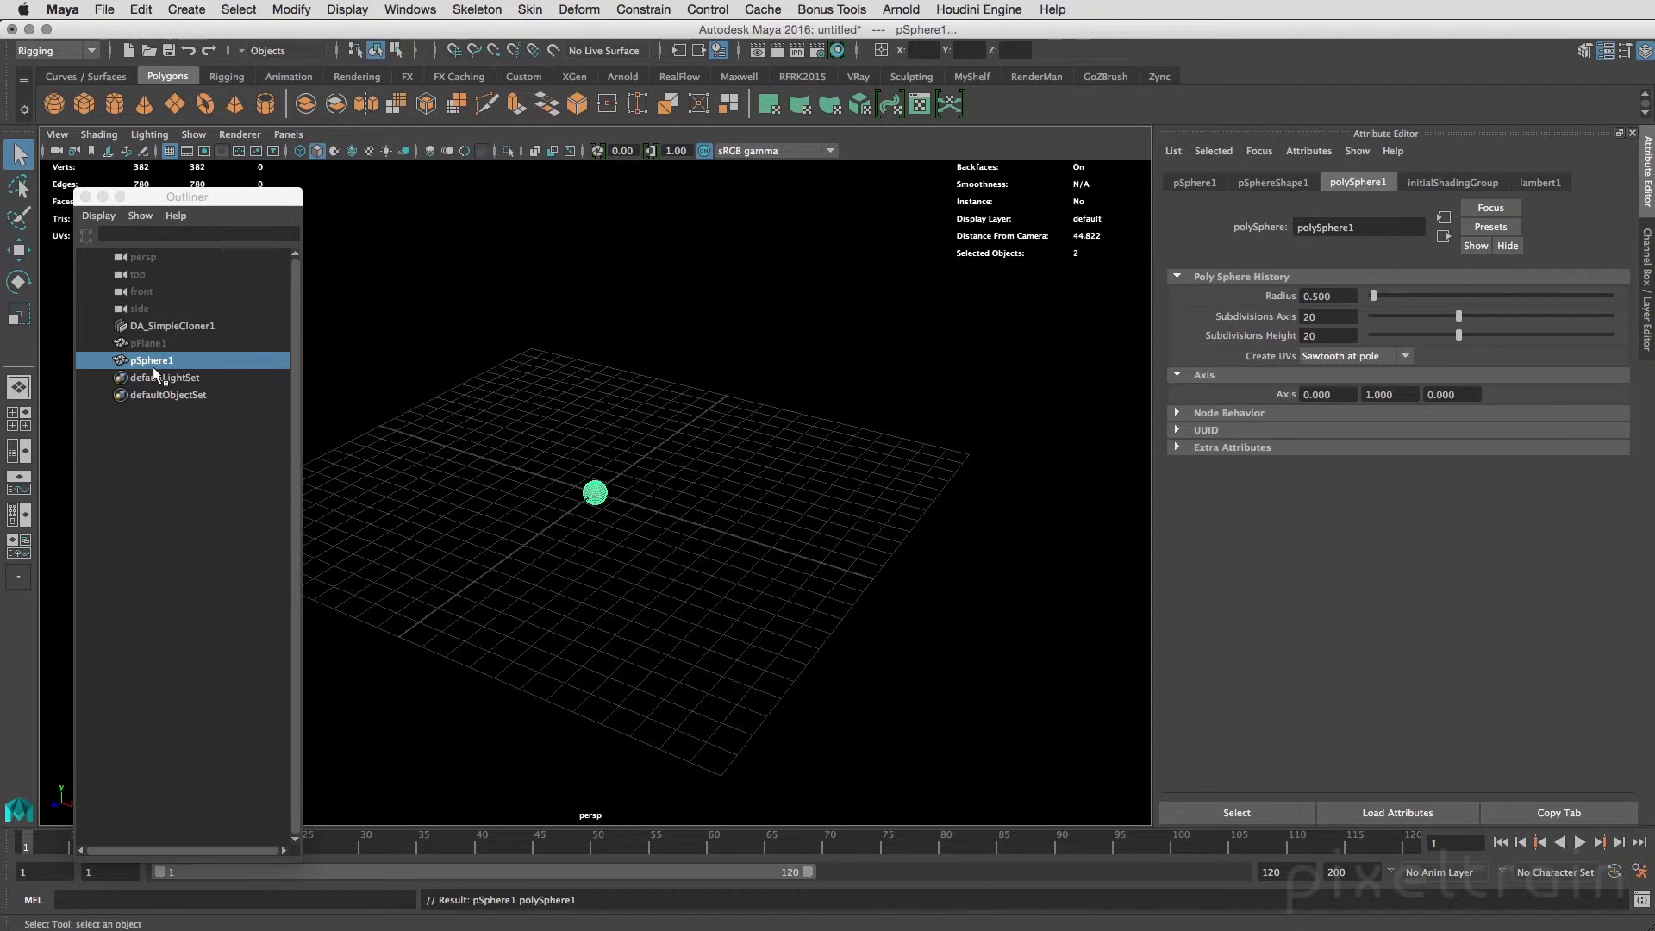
key(ctrl+h)
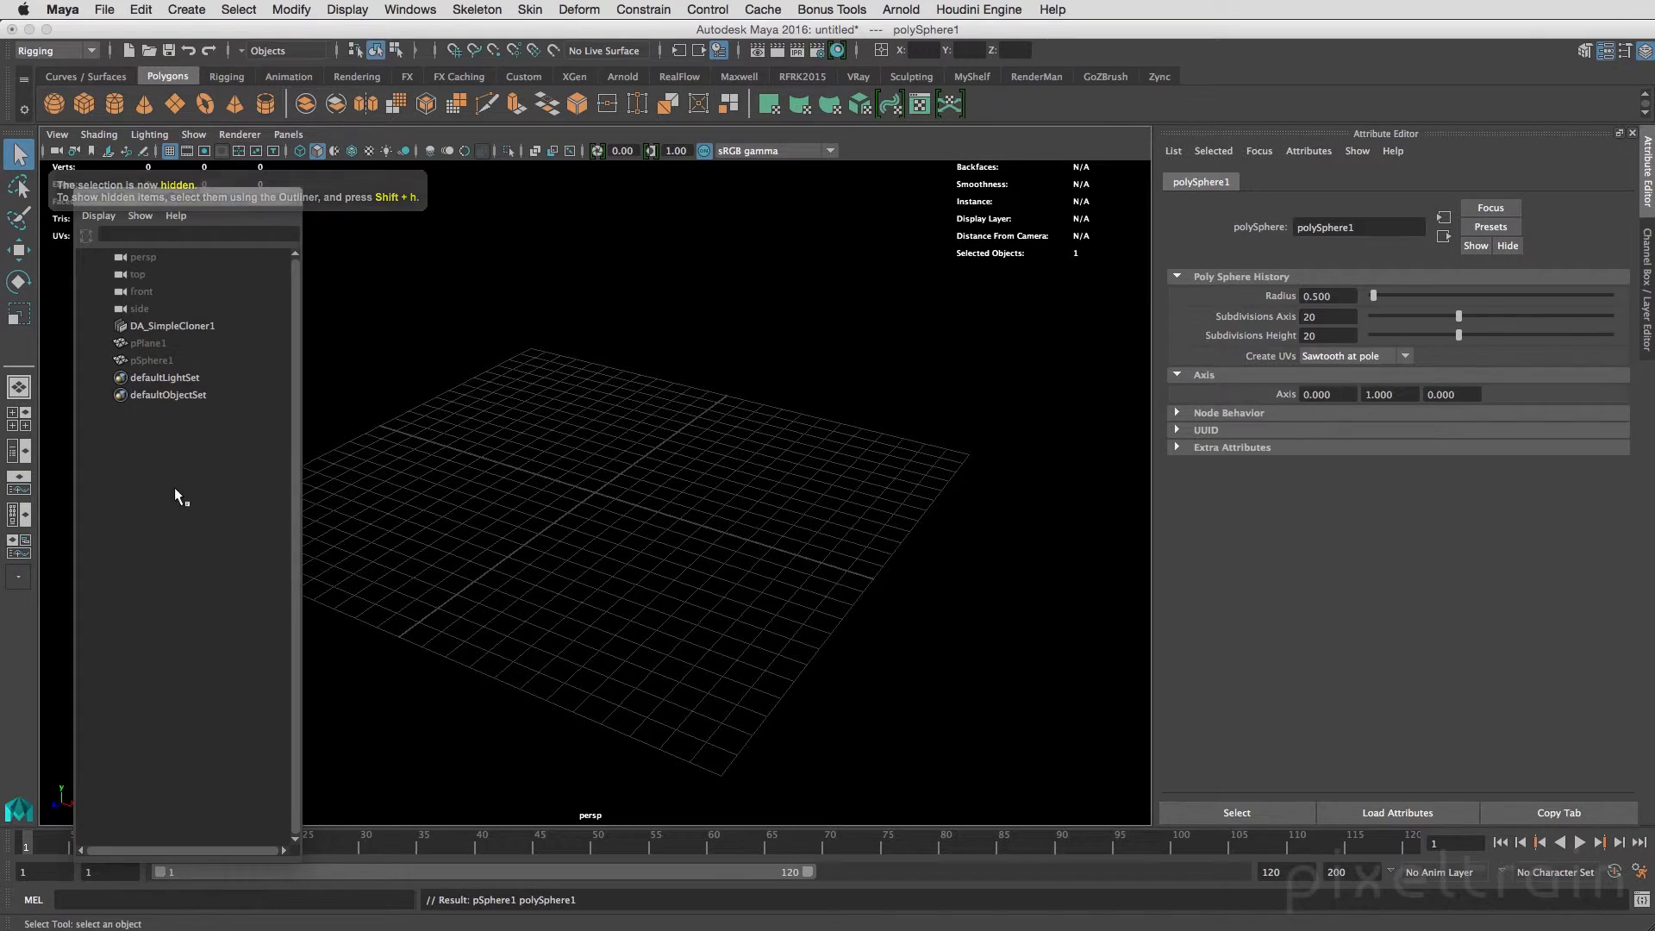
mouse_move(785, 499)
alt+mouse_down()
mouse_move(702, 517)
mouse_move(832, 546)
mouse_move(820, 554)
alt+mouse_up()
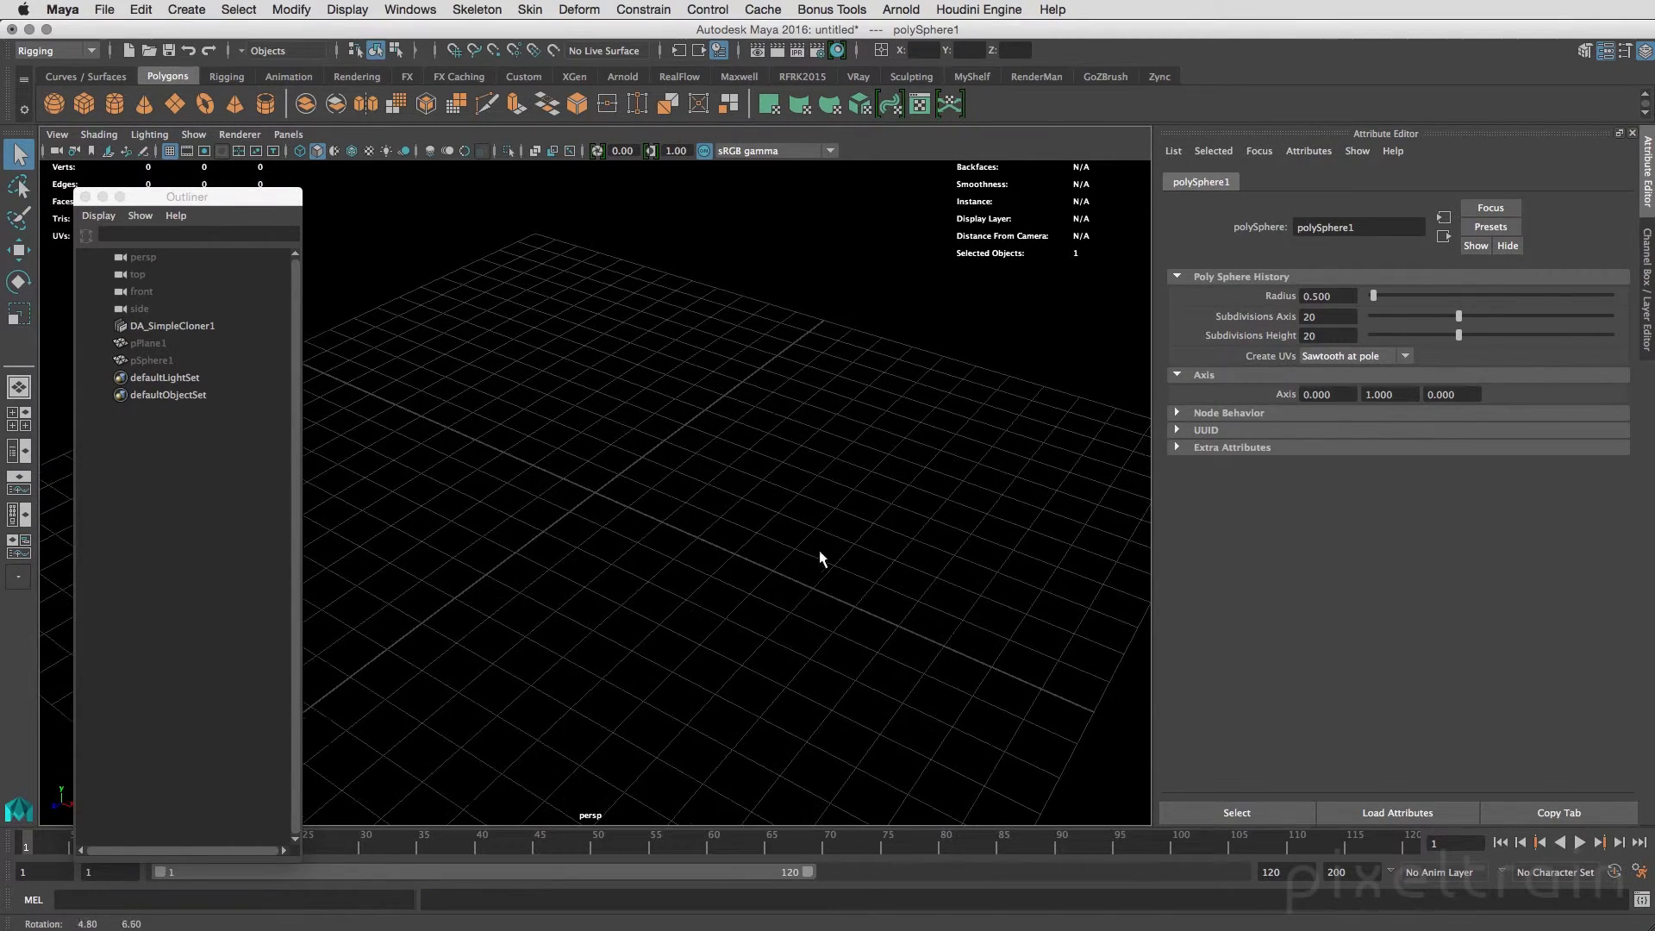
- Connect pSphere1 and pPlane1 to DA_SimpleCloner1's first and second inputs
click(163, 358)
ctrl+click(184, 327)
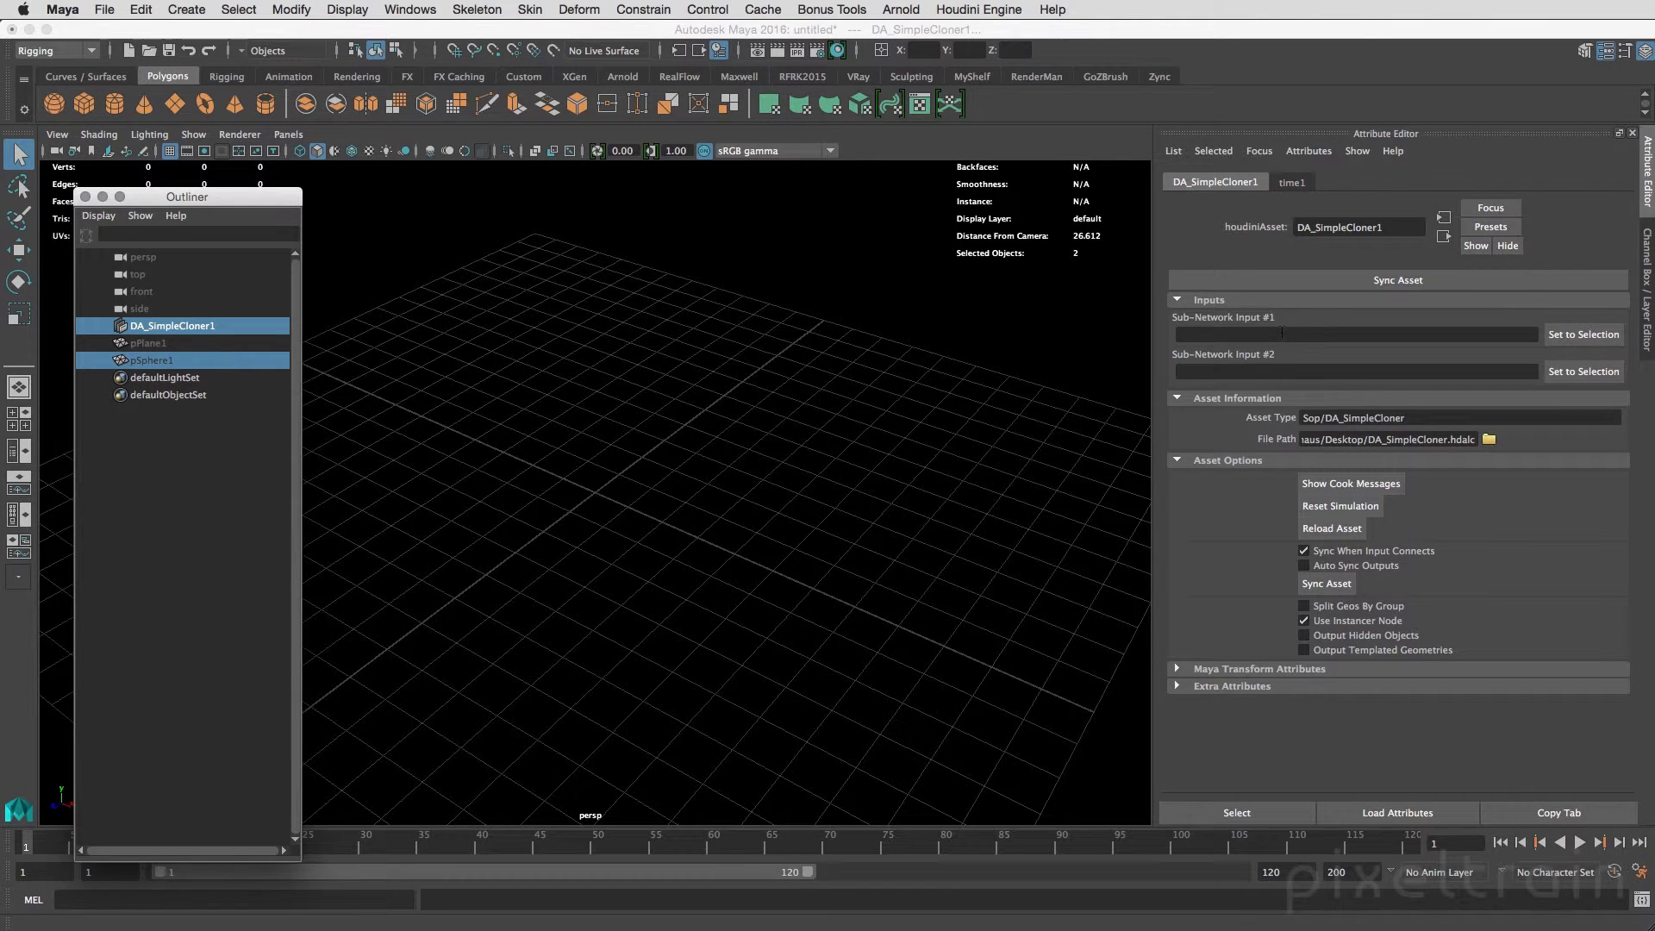
click(1584, 334)
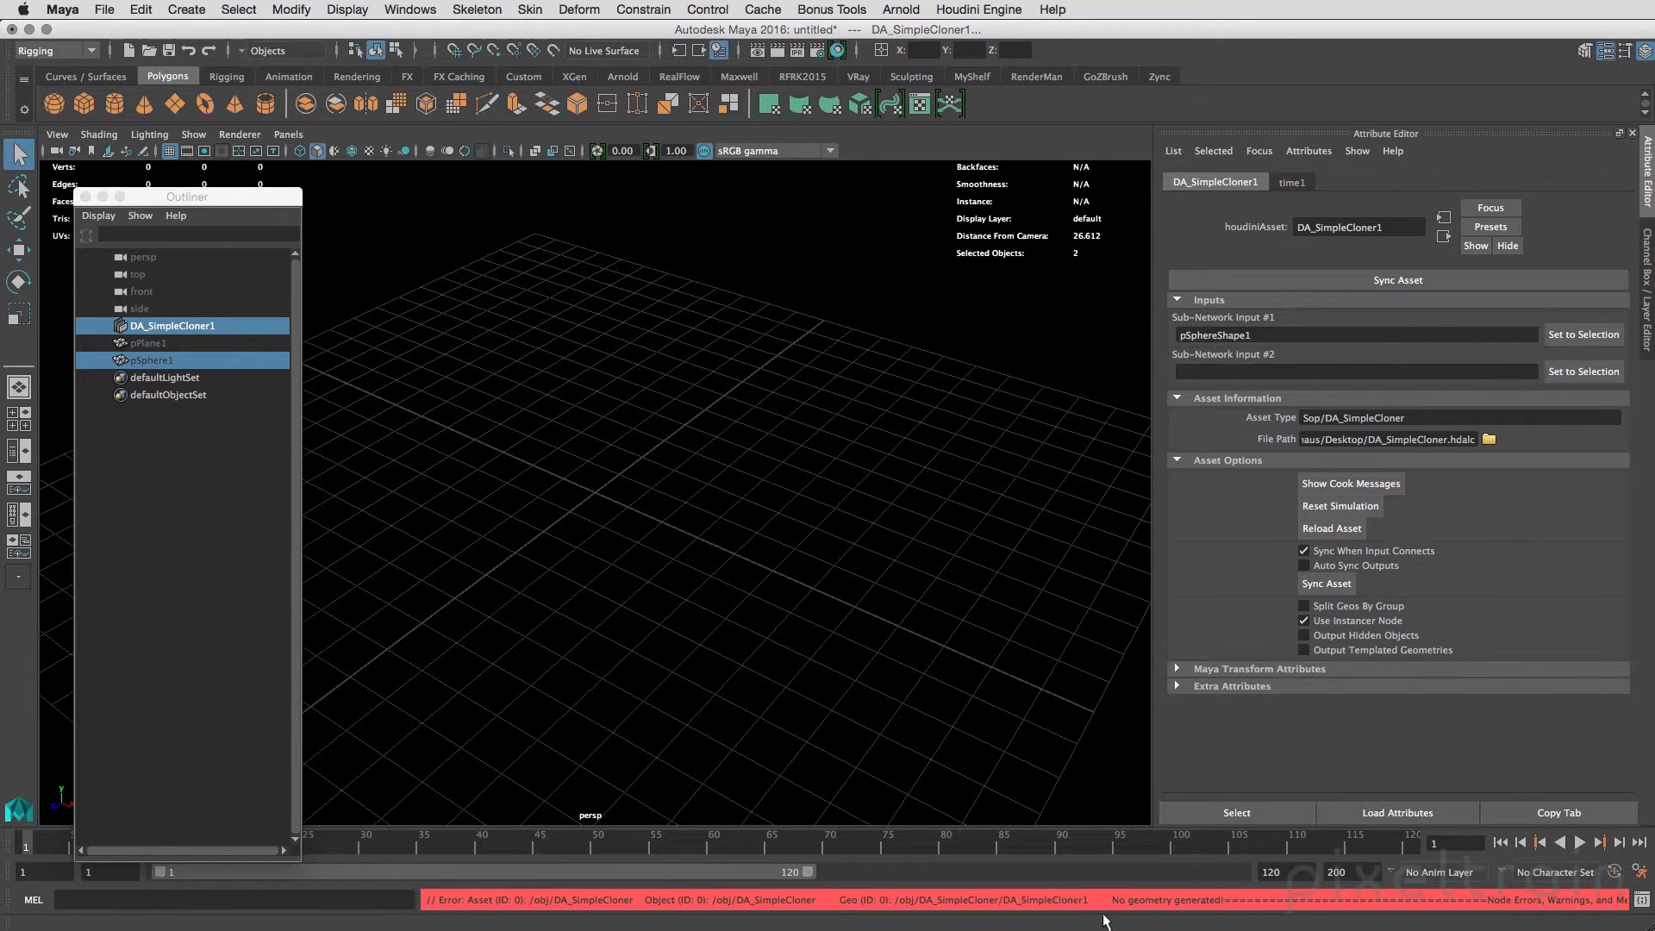
click(175, 490)
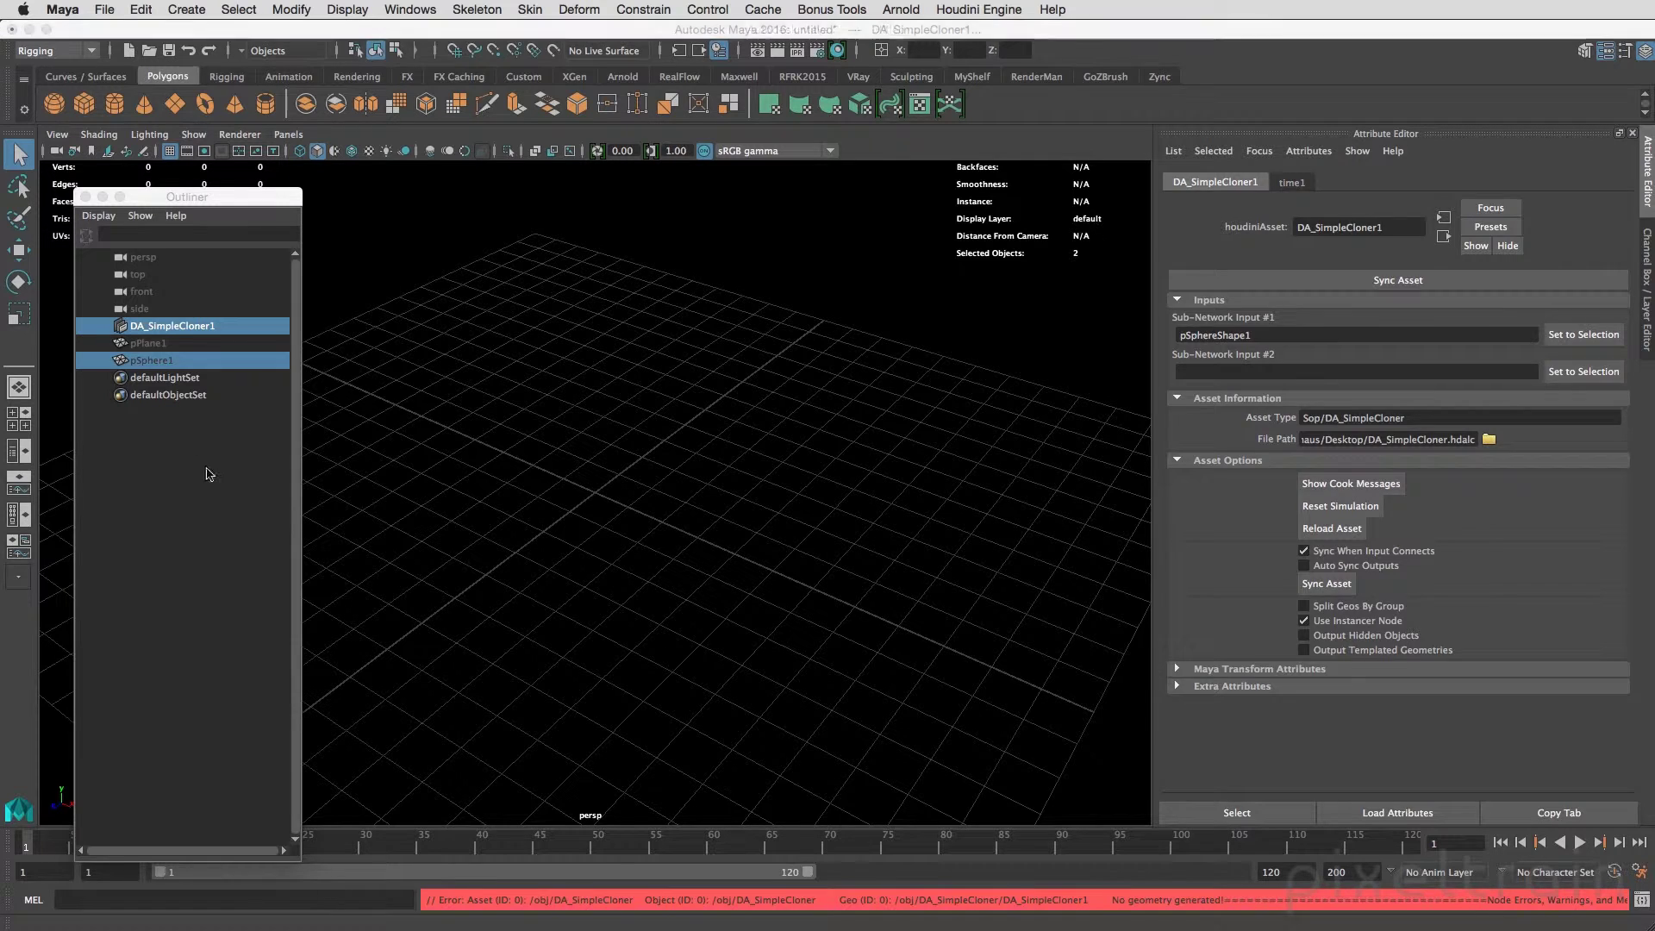
click(162, 343)
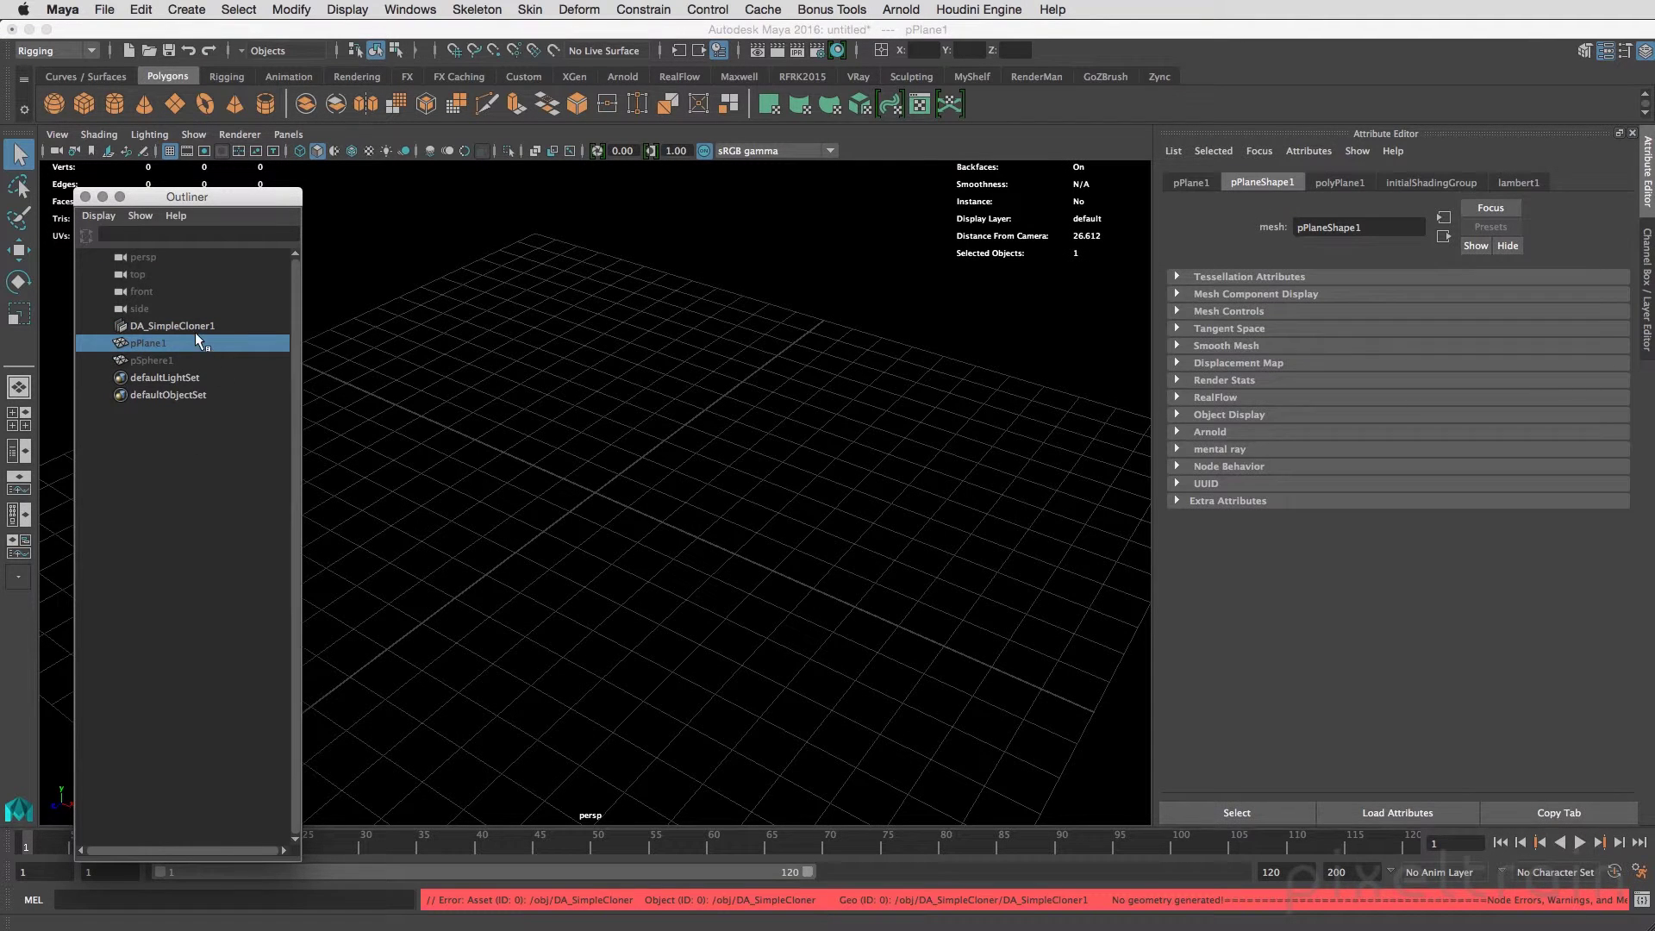
ctrl+click(195, 326)
click(1588, 371)
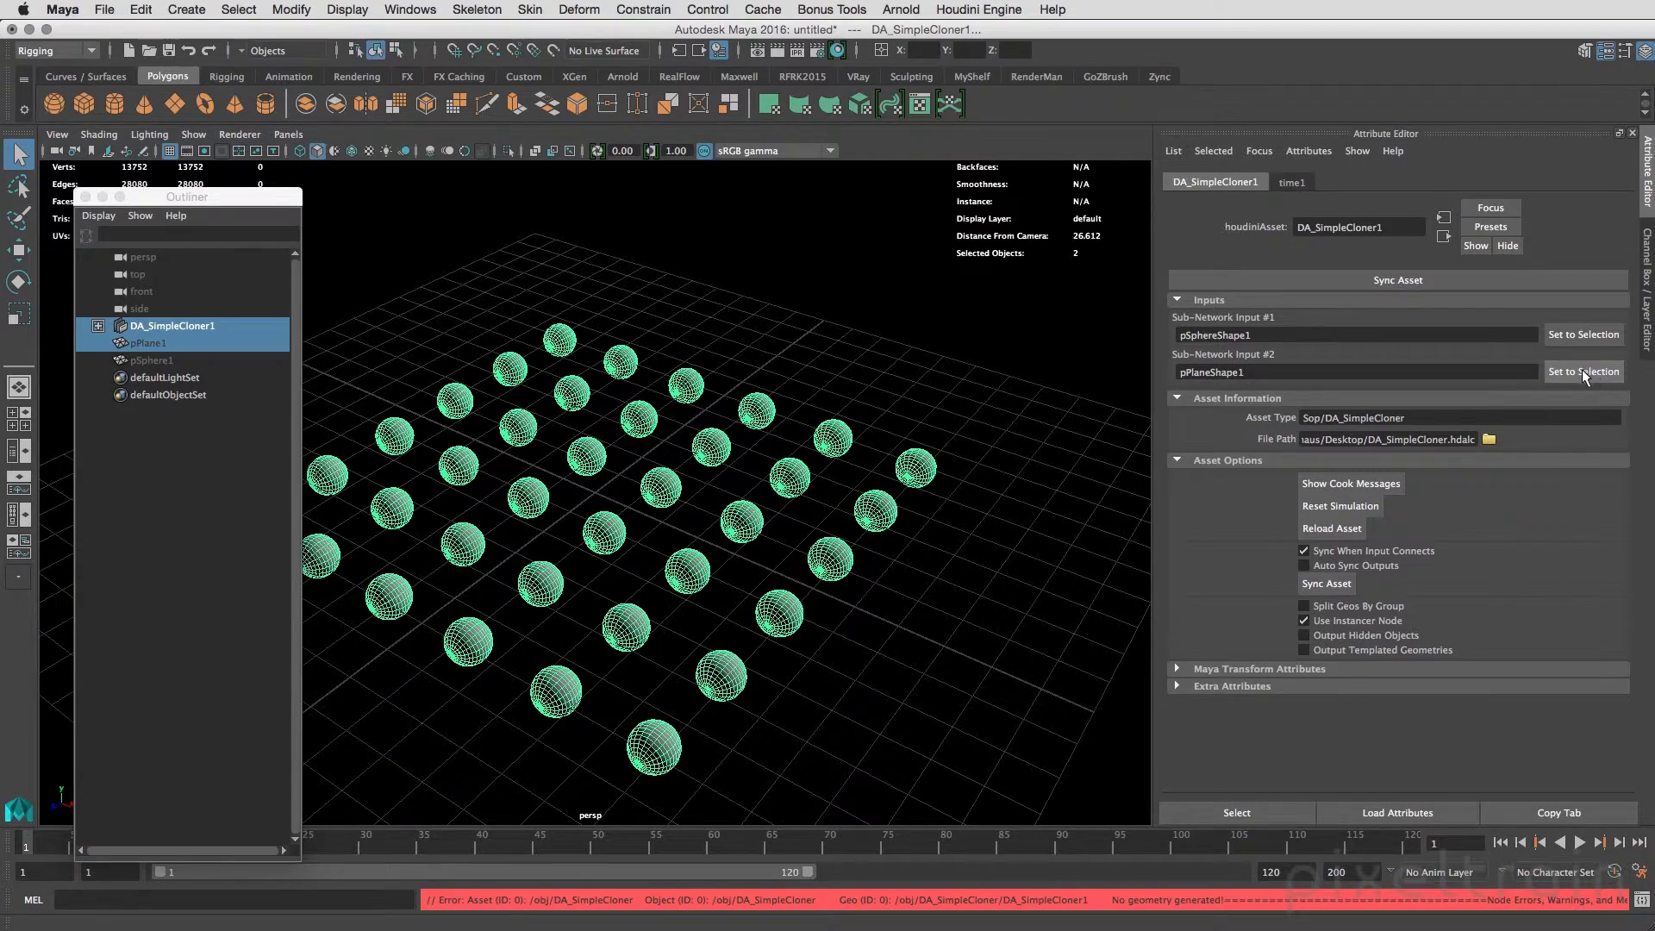
- Open subnet1's Type Properties on the Basic tab, showing 2 inputs and 1 output
mouse_move(862, 483)
alt+mouse_down()
mouse_move(799, 491)
mouse_move(635, 417)
mouse_move(835, 414)
mouse_move(694, 446)
mouse_move(887, 506)
mouse_move(658, 417)
mouse_move(734, 483)
alt+mouse_up()
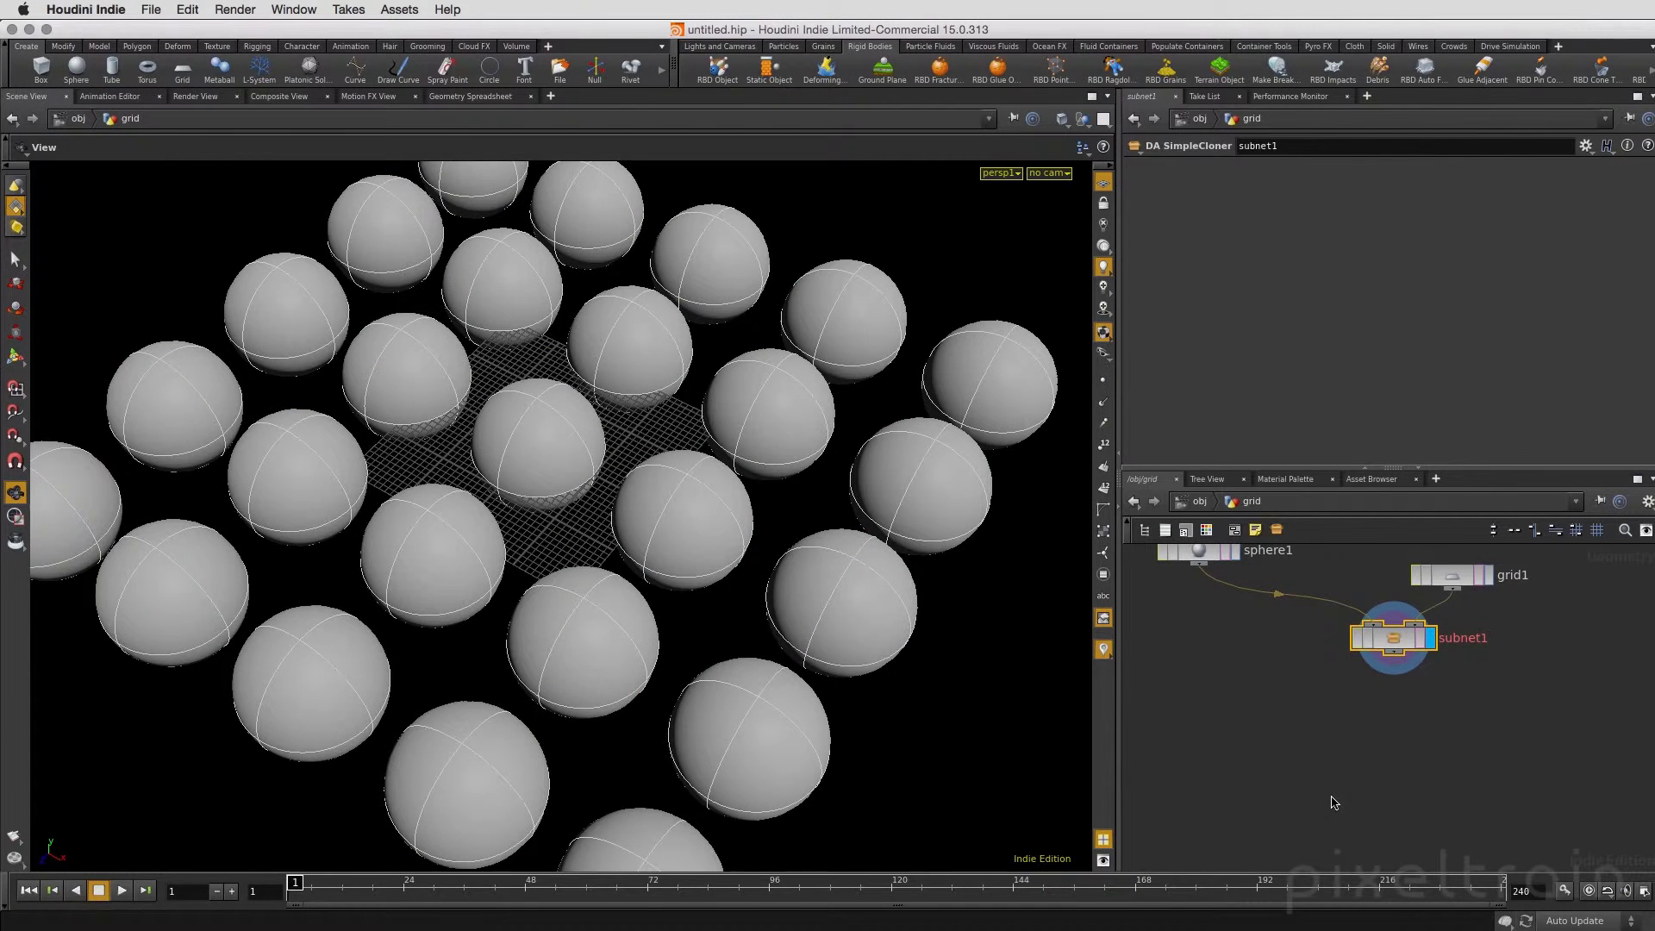
scroll(1317, 766, down, 2)
scroll(1316, 765, up, 1)
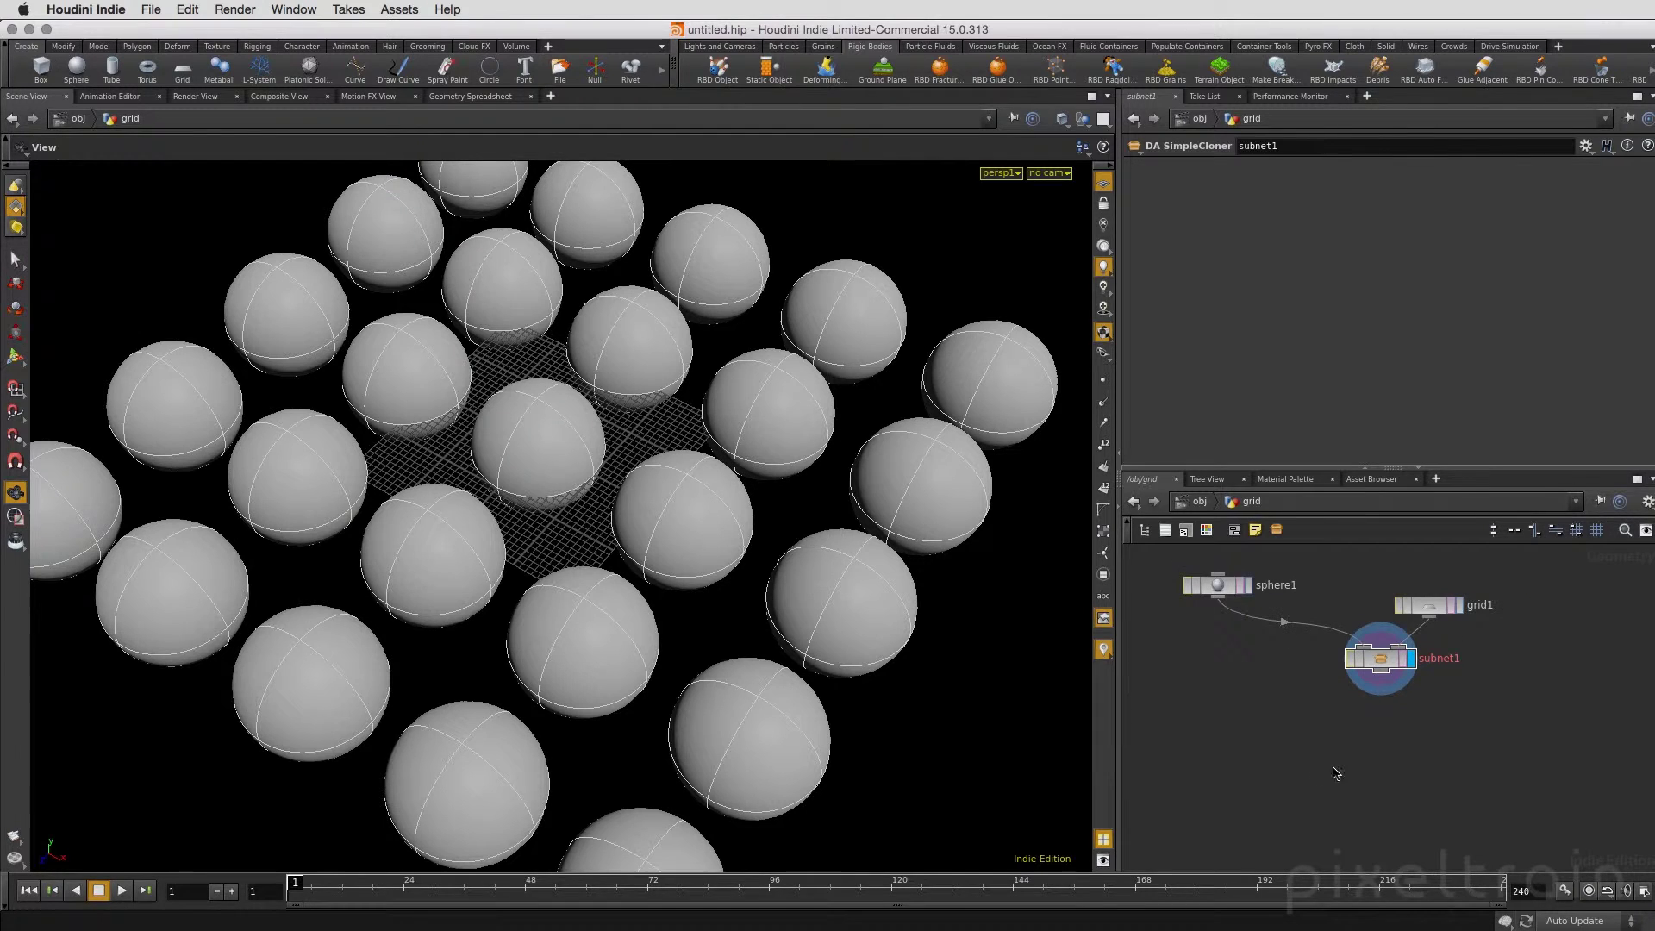
click(1380, 659)
right_click(1384, 659)
click(1465, 902)
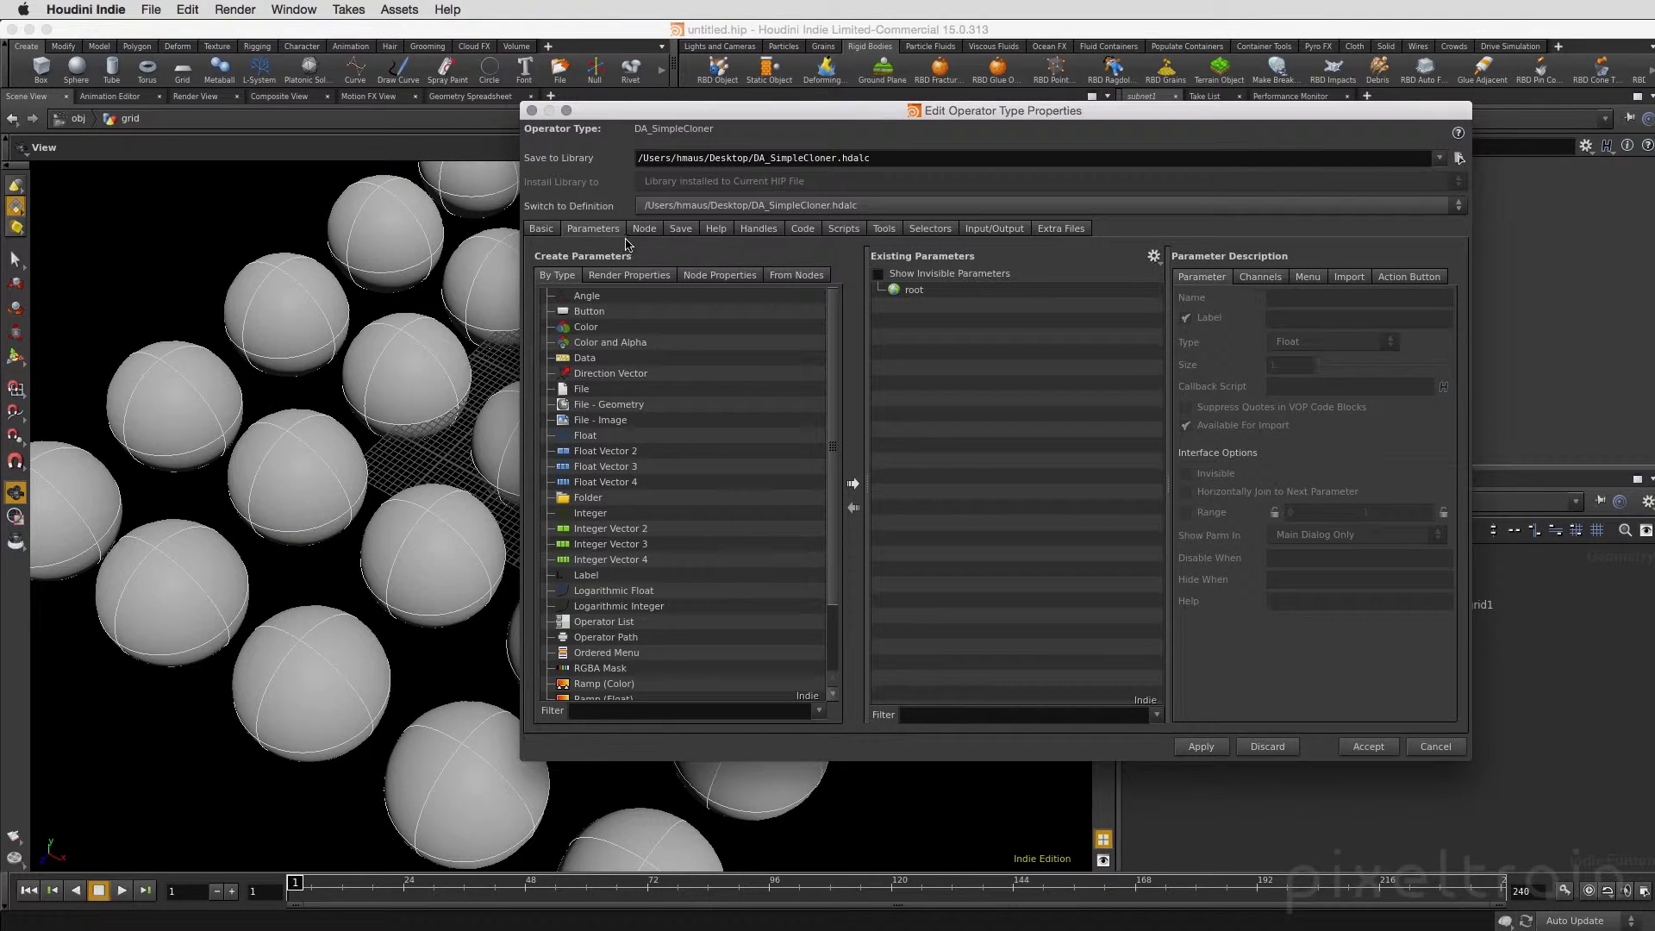
click(545, 231)
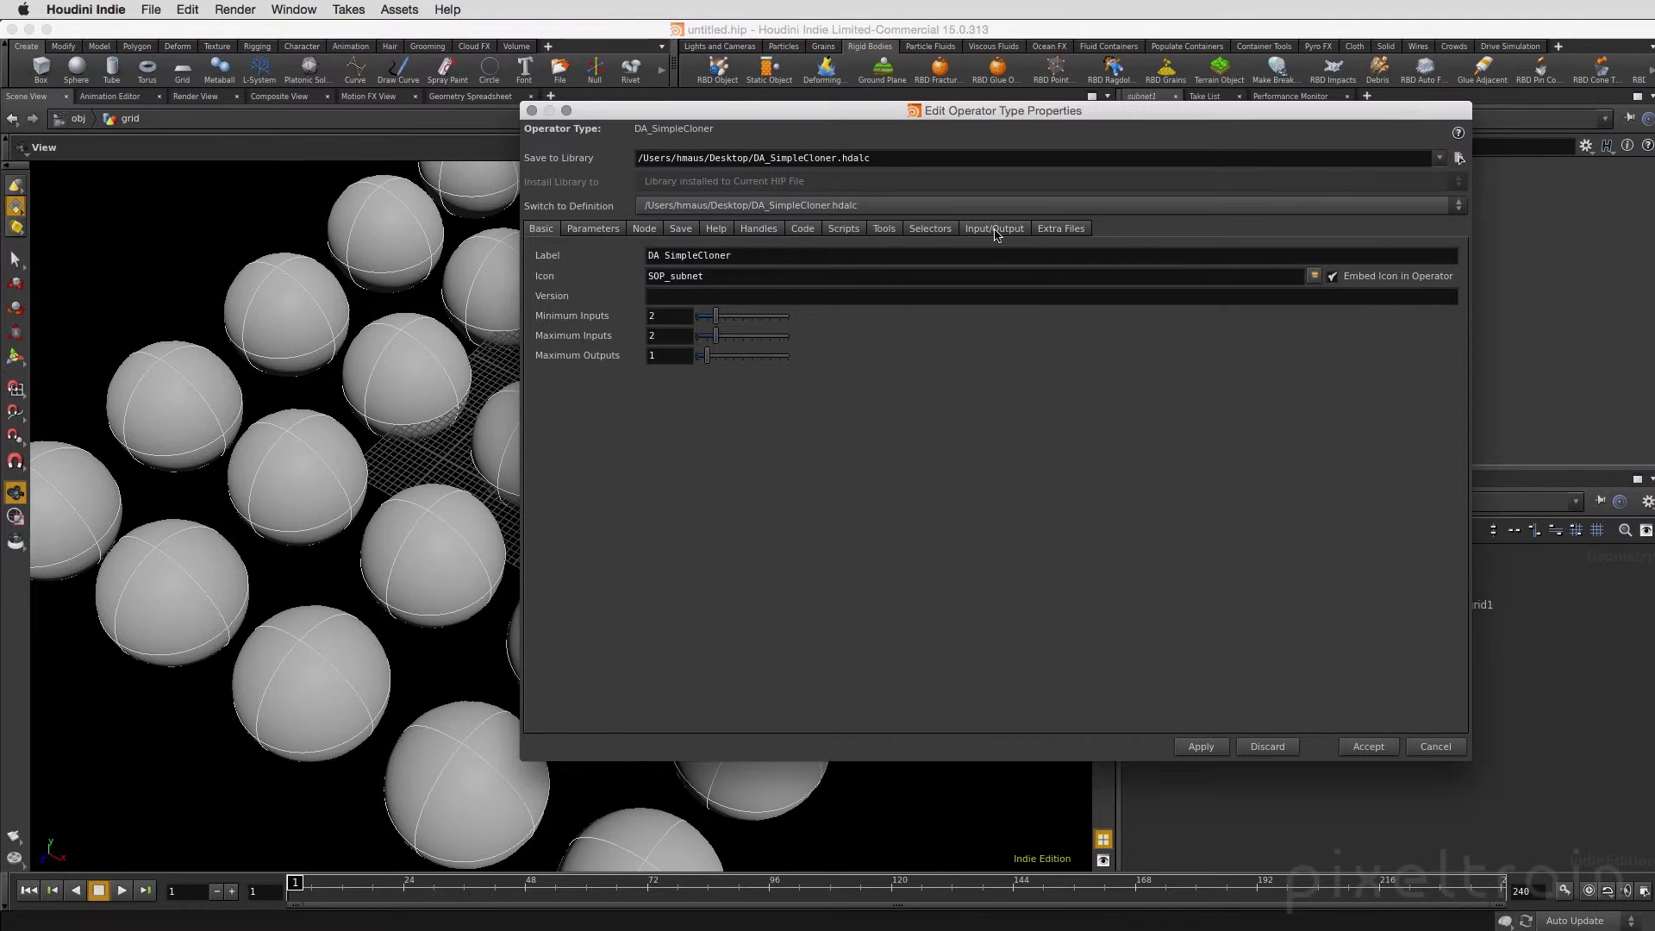
- On the Input/Output tab, relabel Input 1 as Klon-Objekt and Input 2 as Klon-Ebene
click(996, 231)
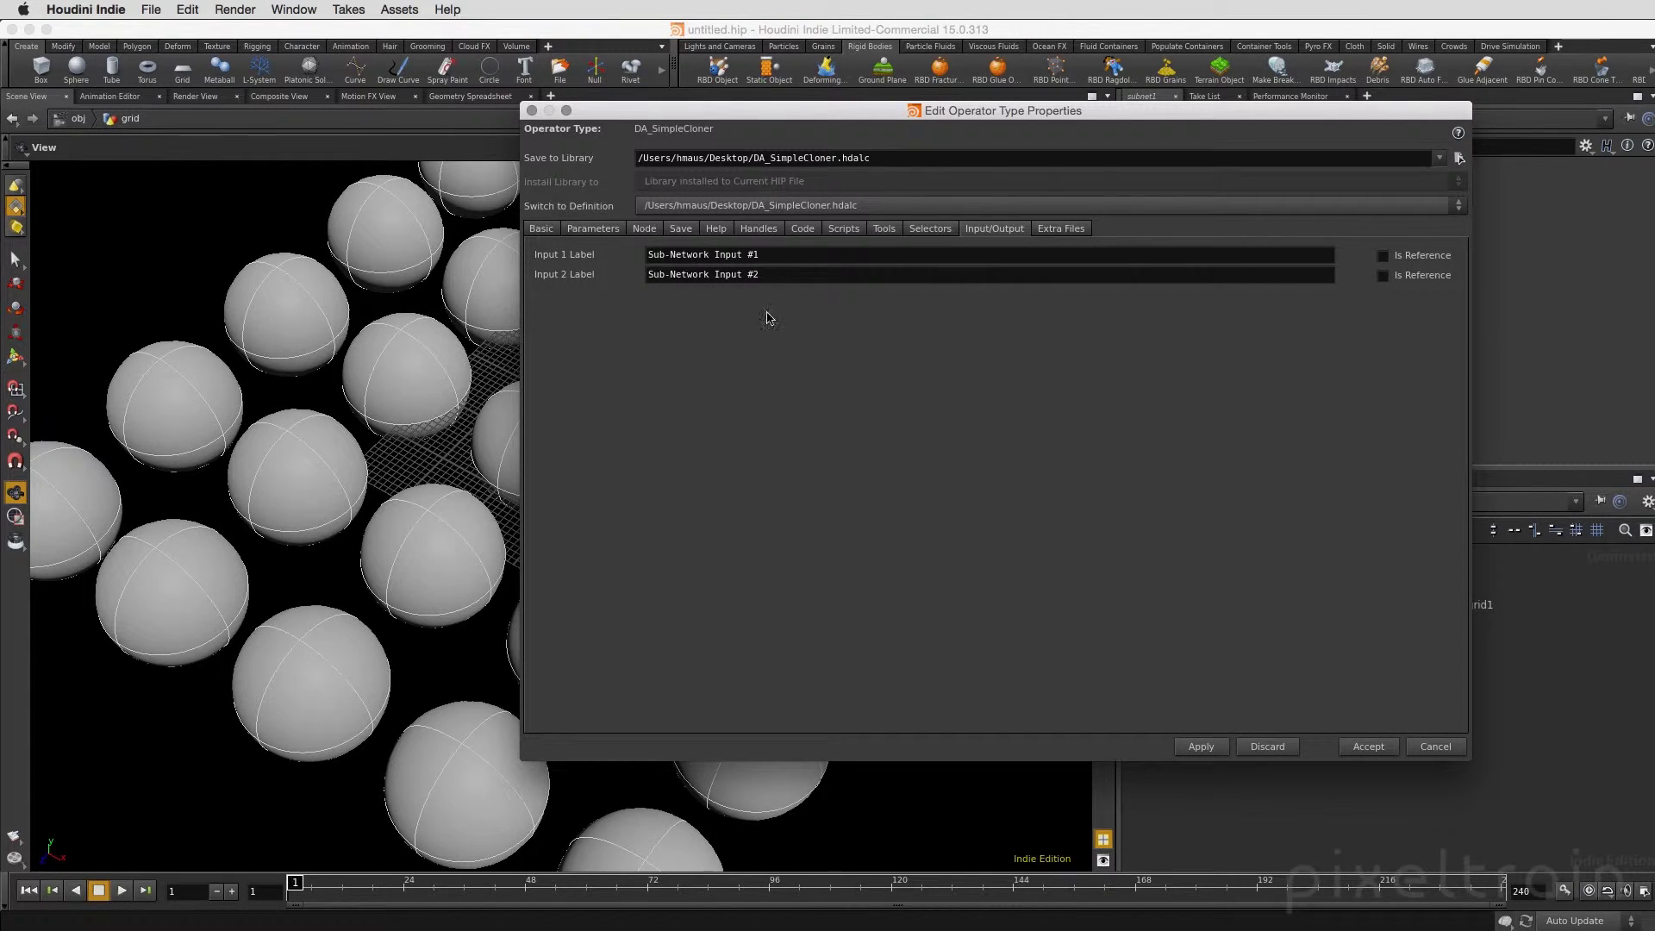
drag(1294, 110, 1017, 105)
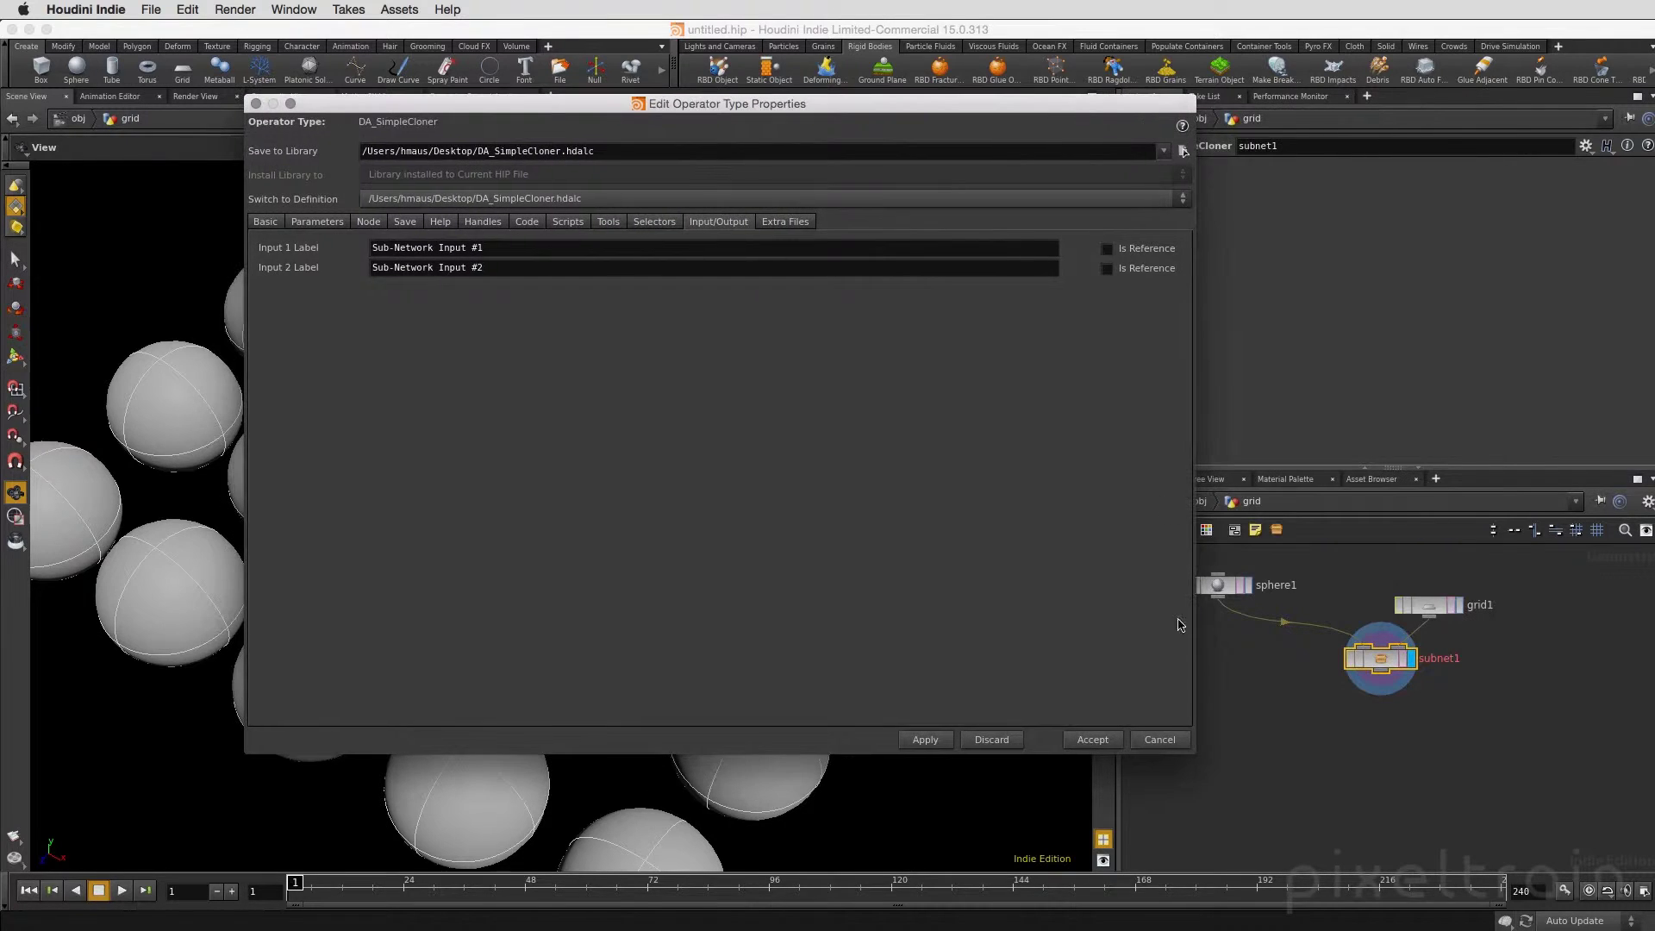
drag(1194, 752, 902, 619)
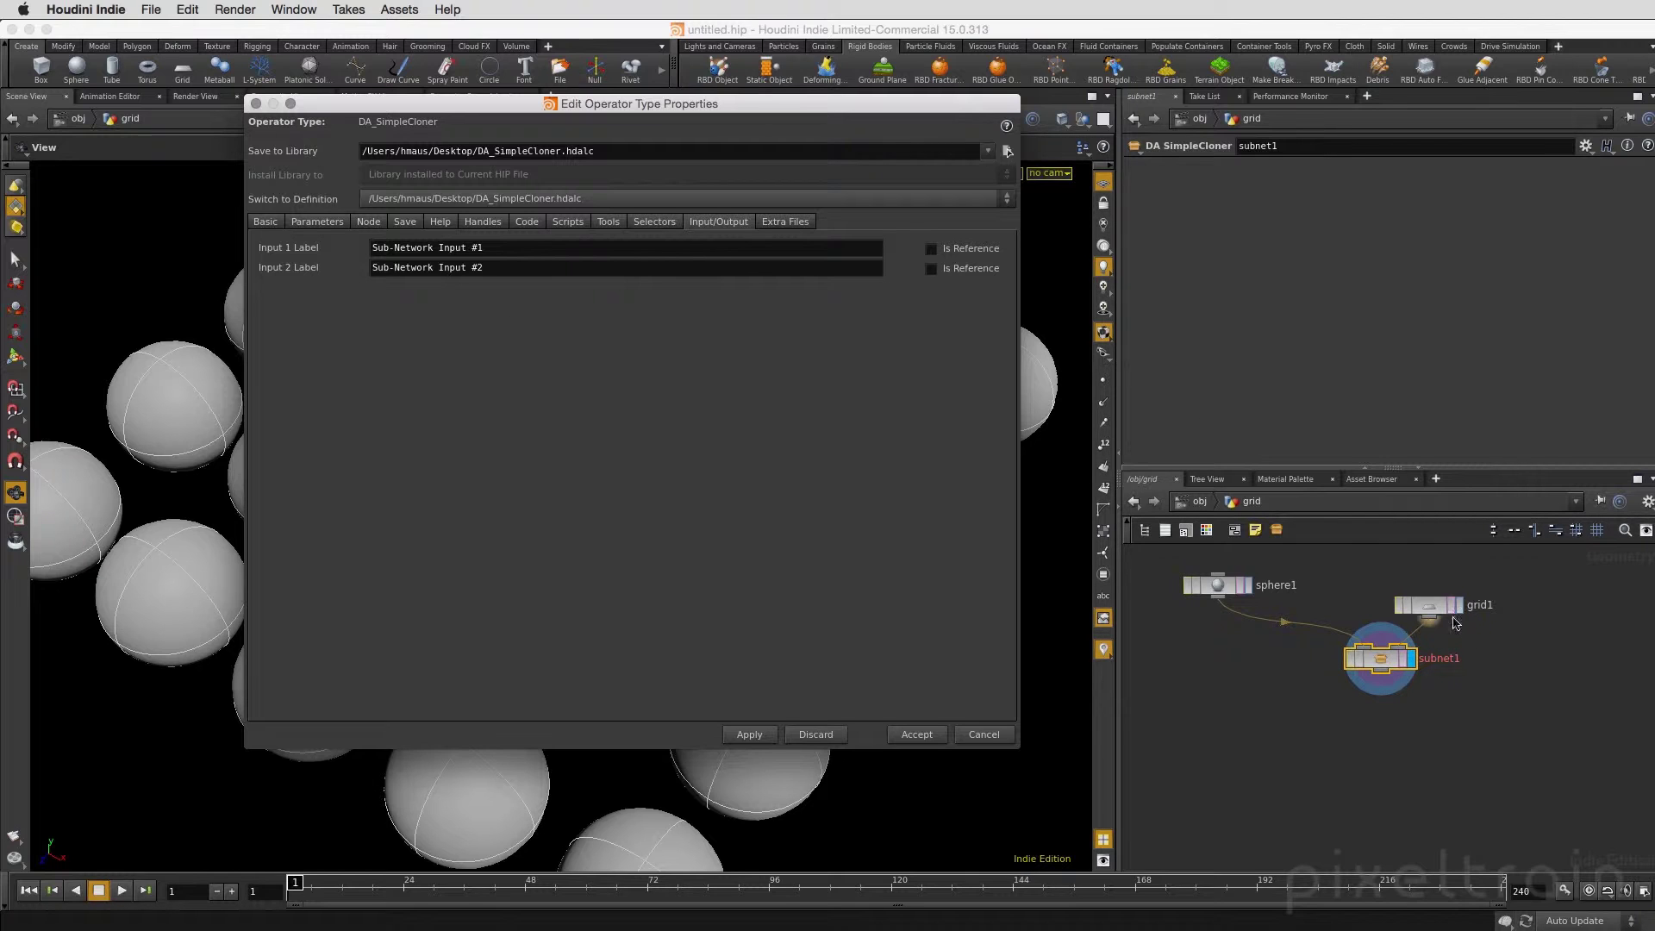
drag(490, 268, 357, 271)
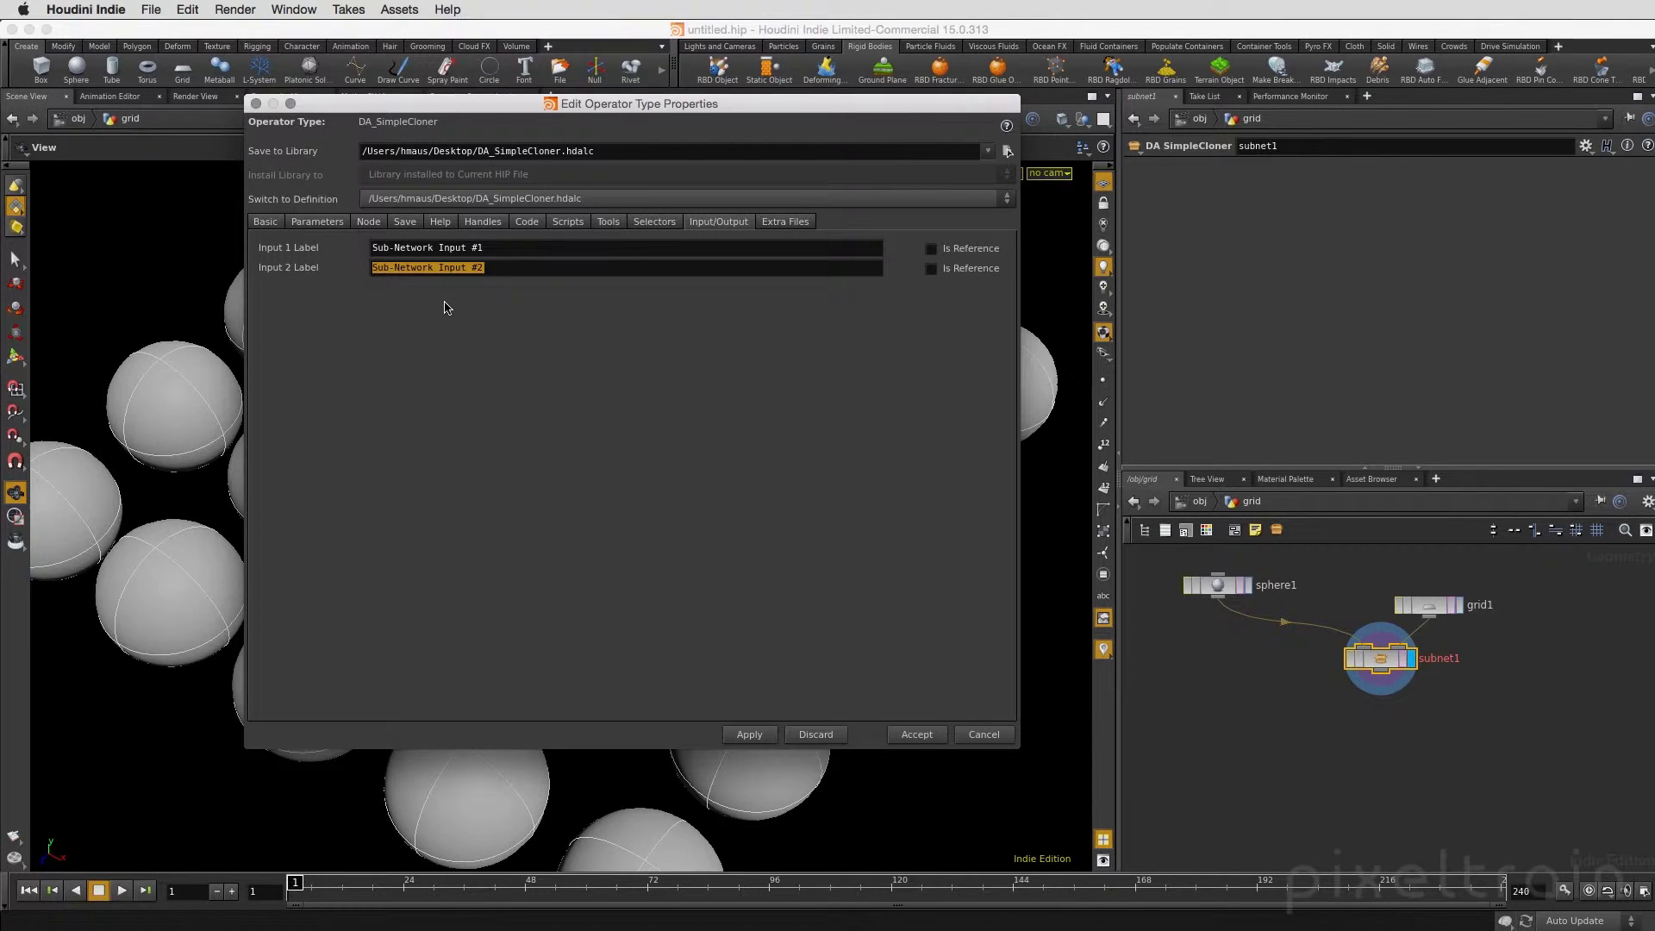
text(Ebene)
key(Home)
text(Klo)
key(shift+Tab)
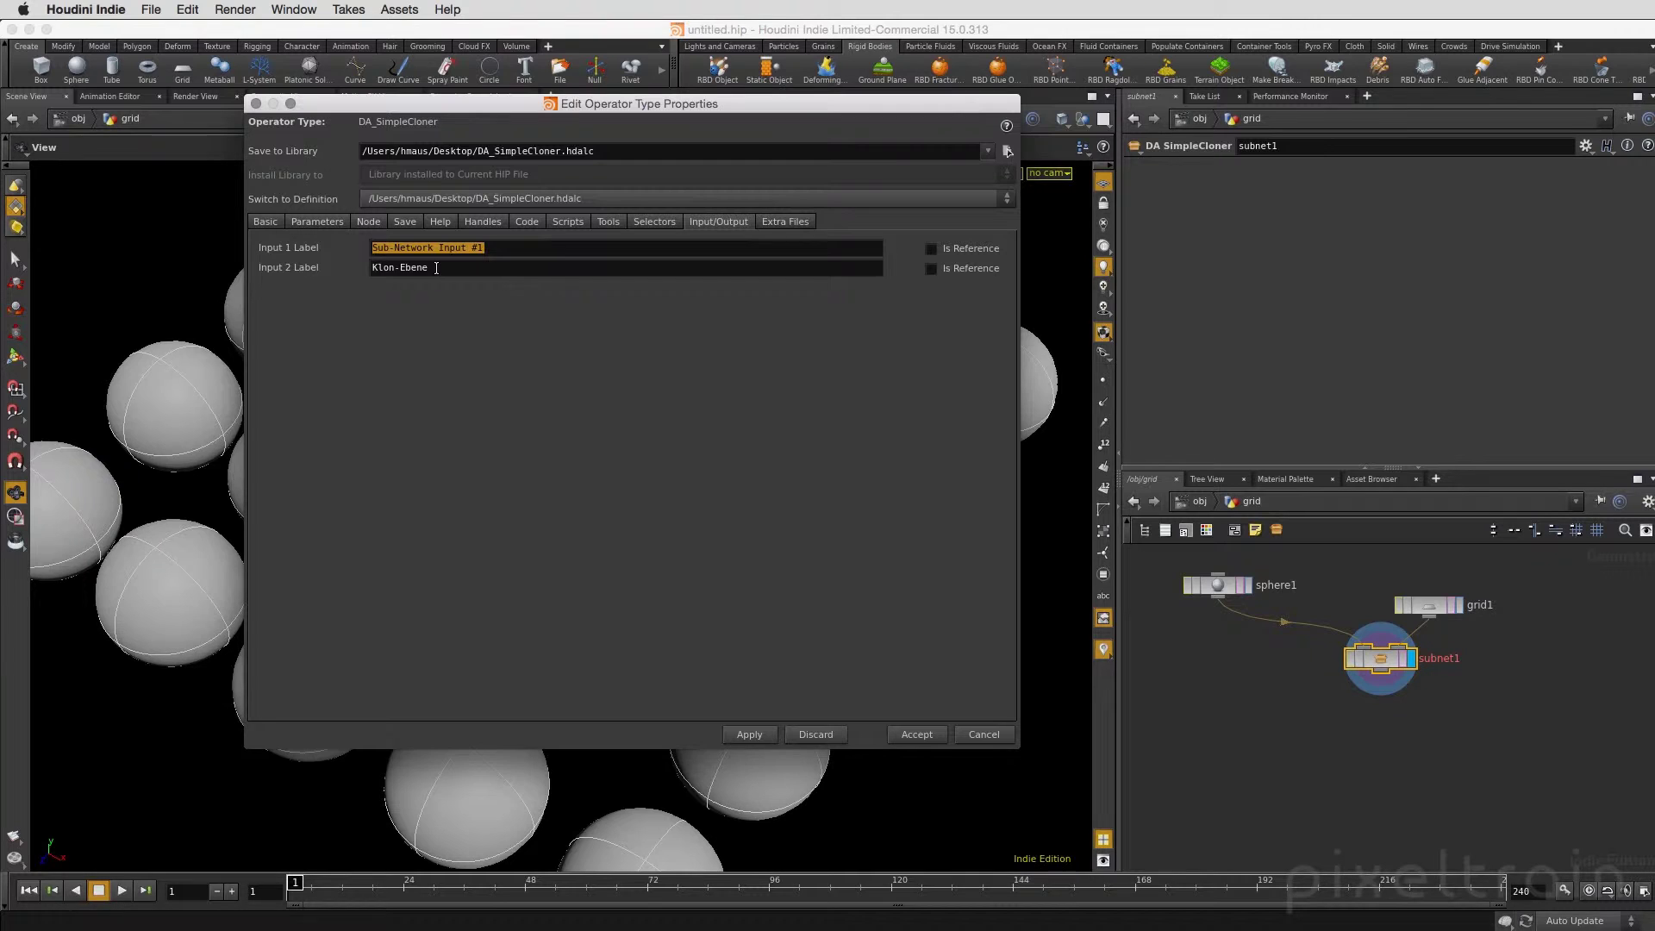
text(Klon-Objekt)
- Accept the new input labels and reload DA_SimpleCloner1 in Maya's Attribute Editor
key(super+Tab)
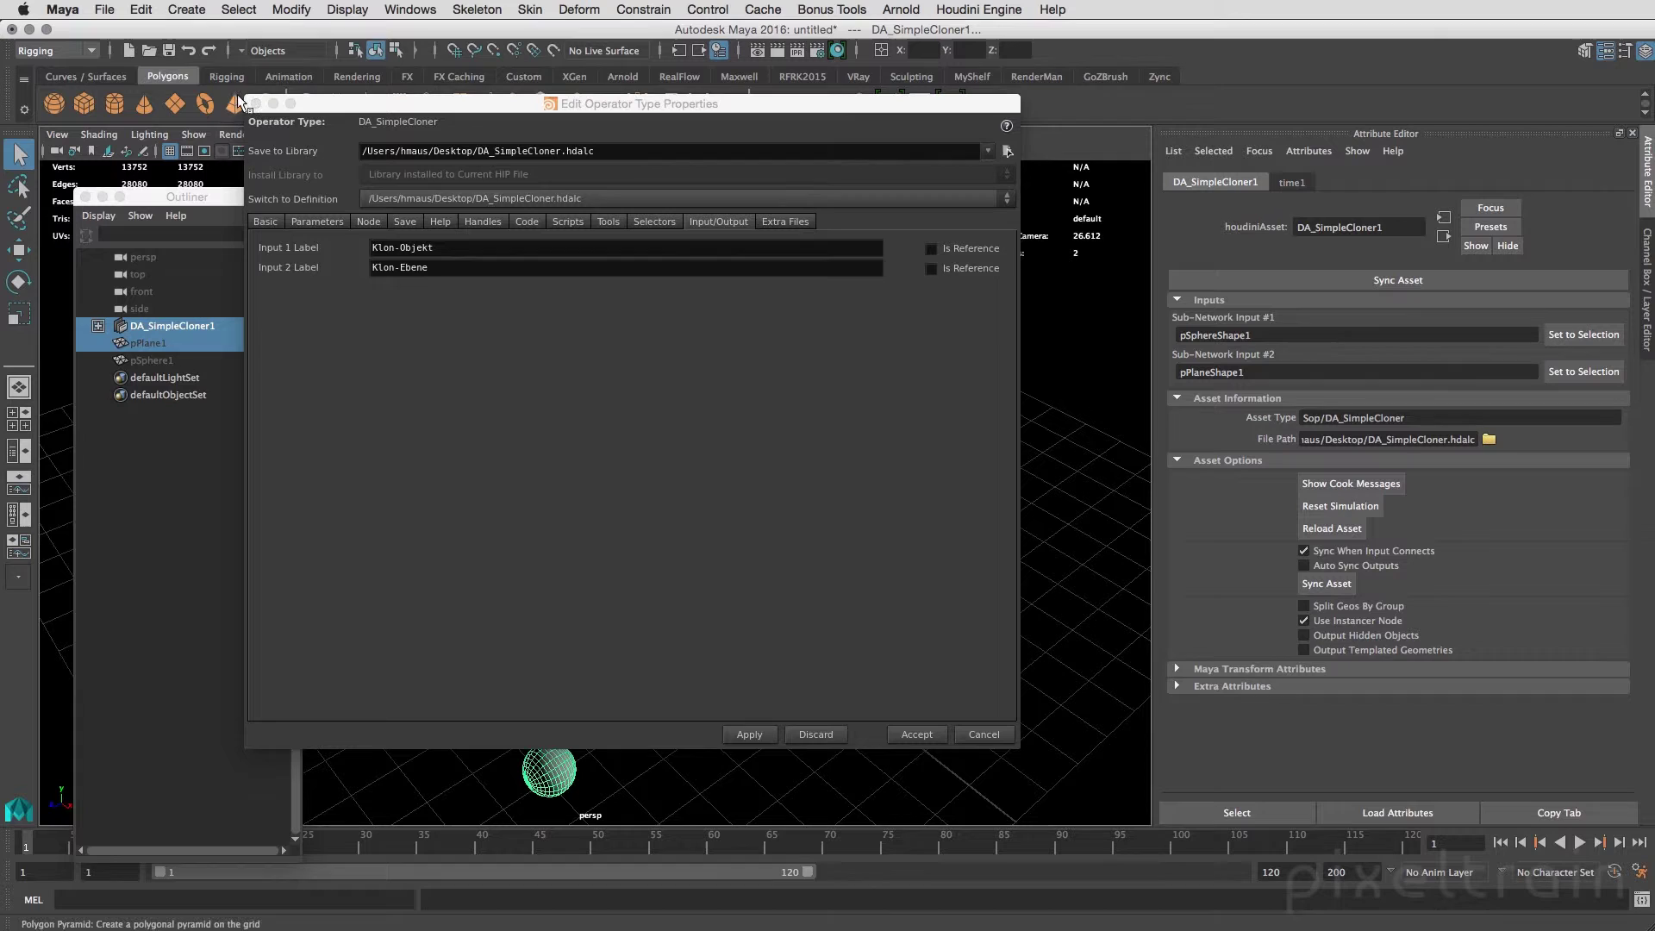
click(324, 107)
key(Return)
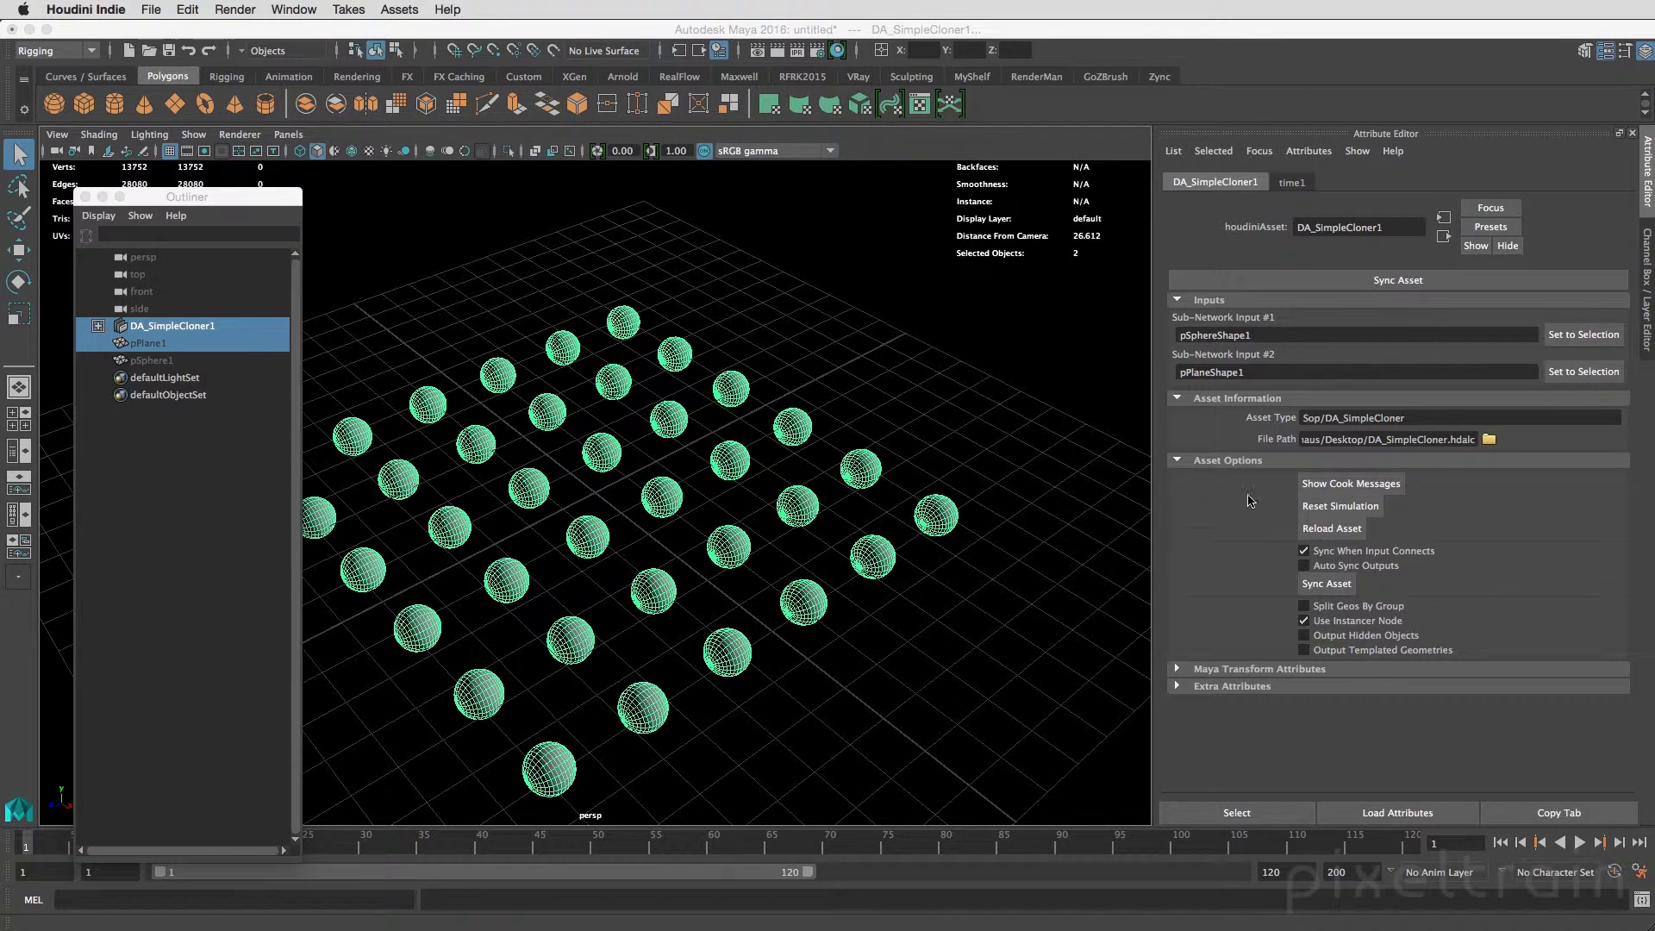
click(1318, 533)
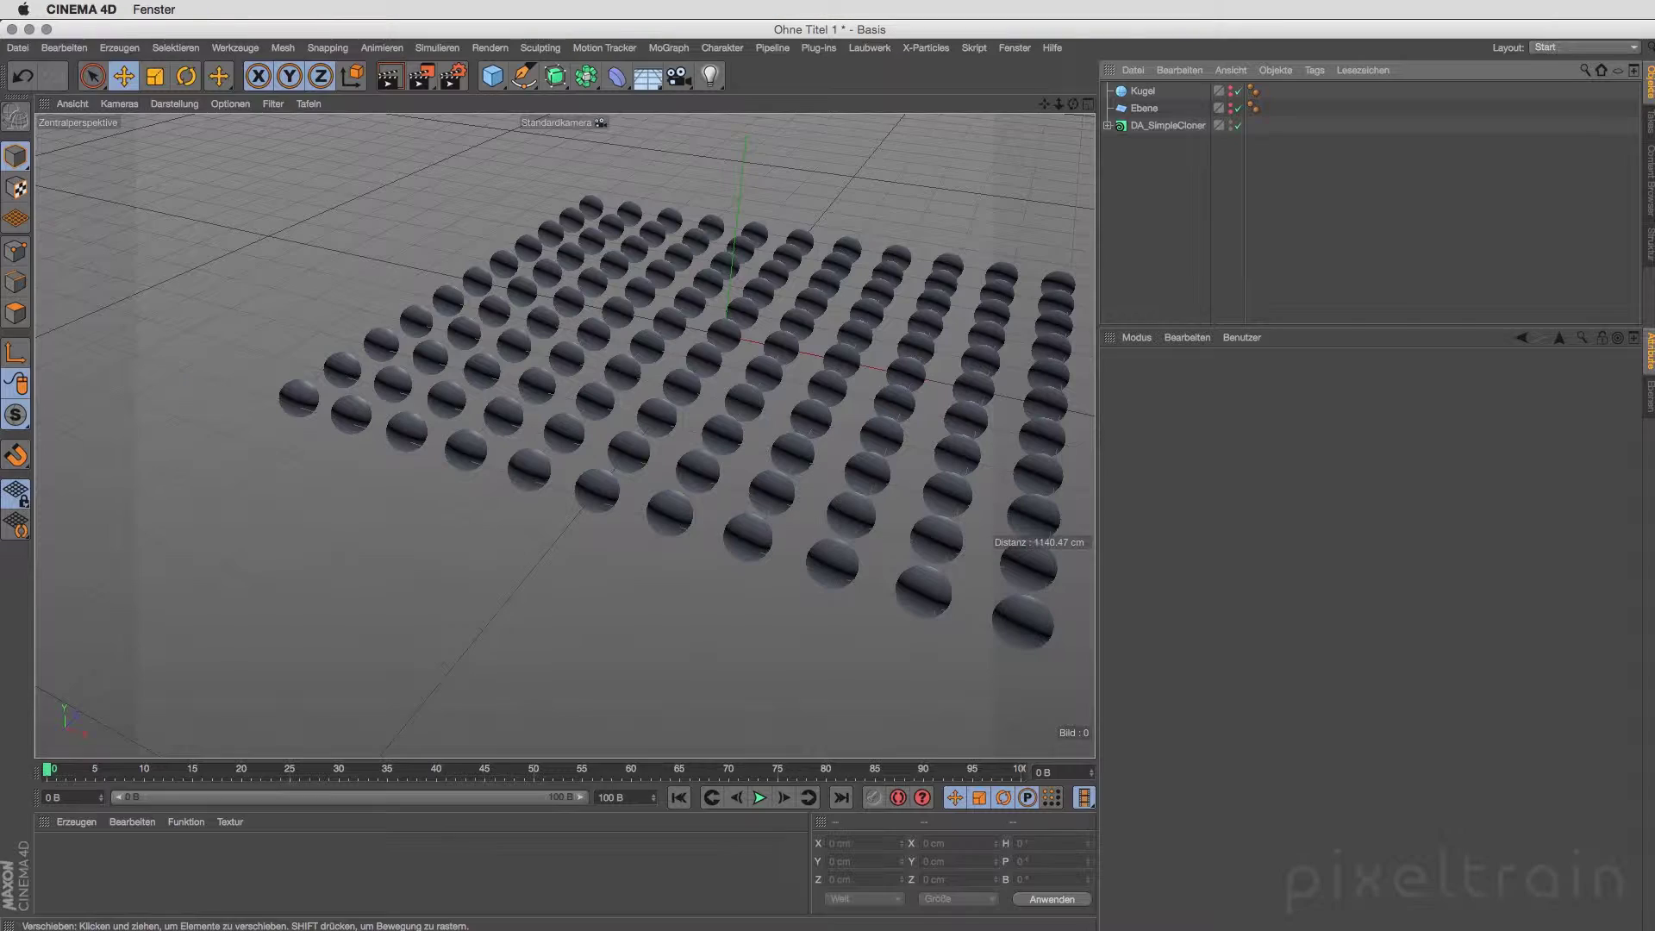
- Delete the old DA_SimpleCloner and load DA_SimpleCloner.hdalc through Houdini Engine
click(1145, 129)
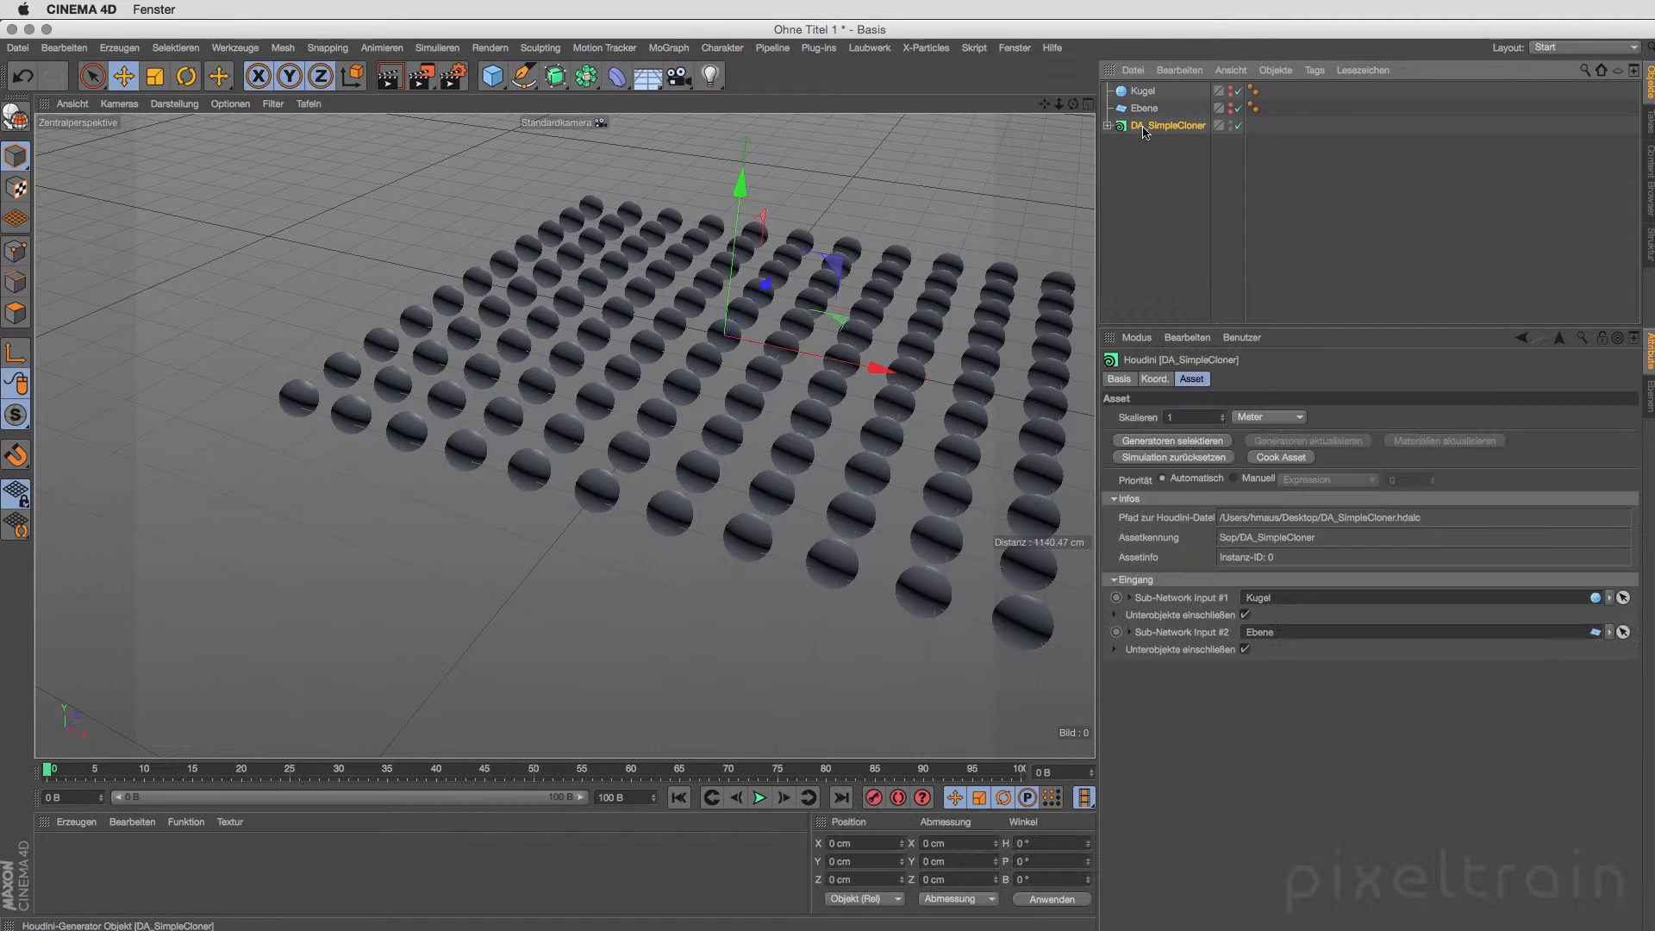
key(Delete)
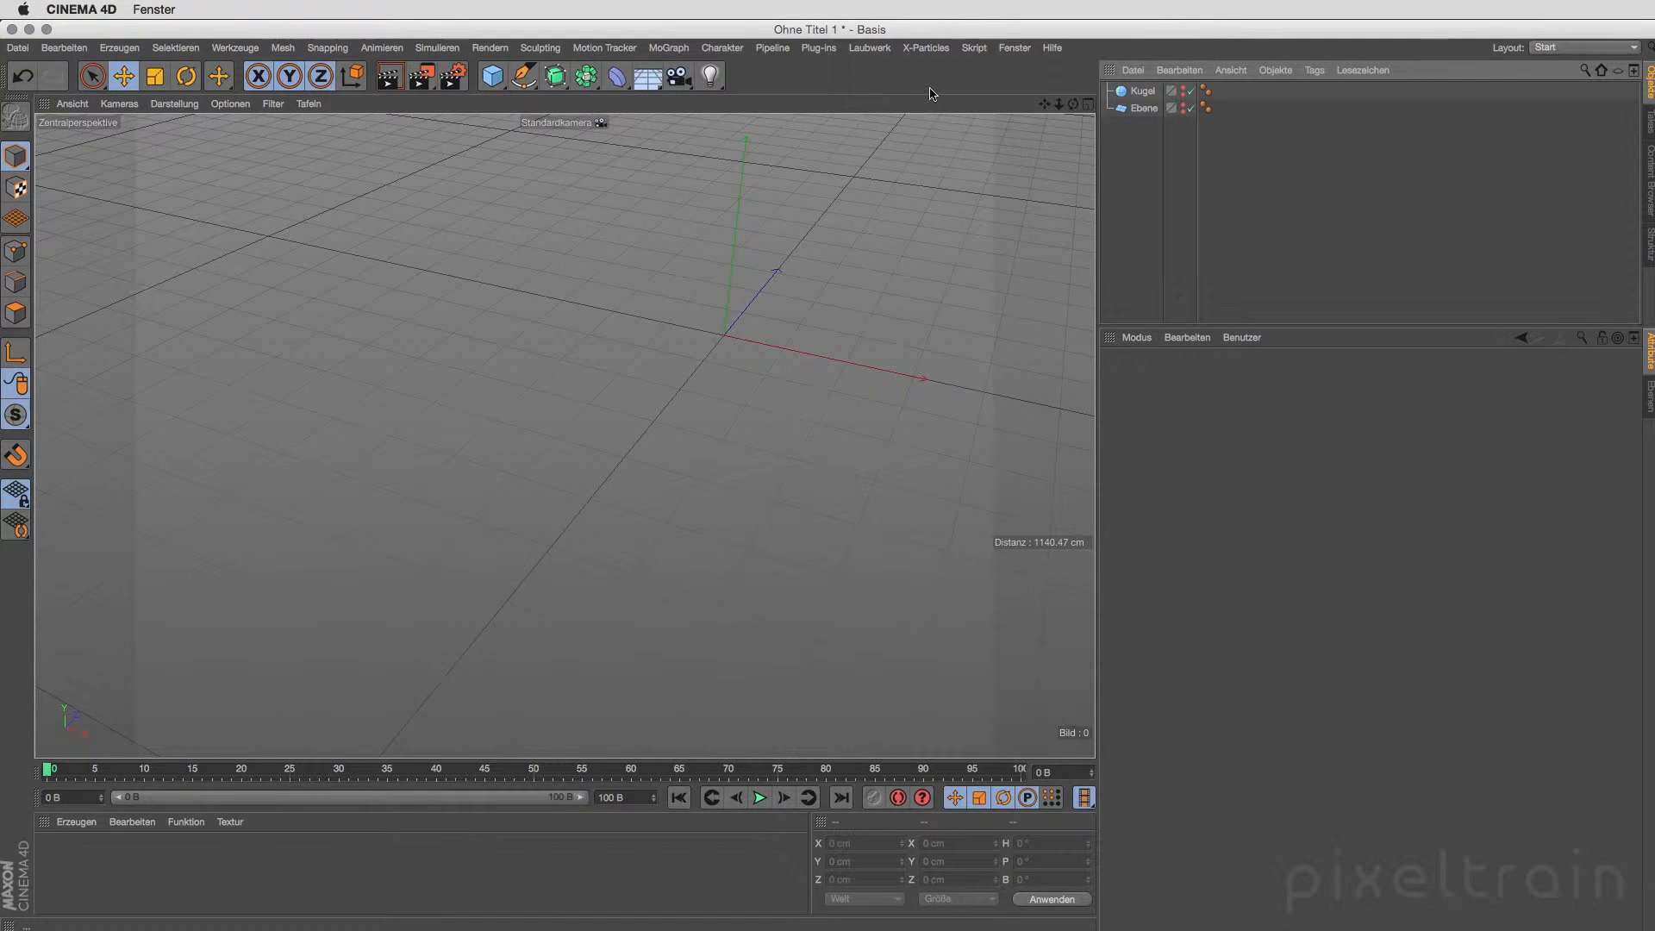
click(818, 48)
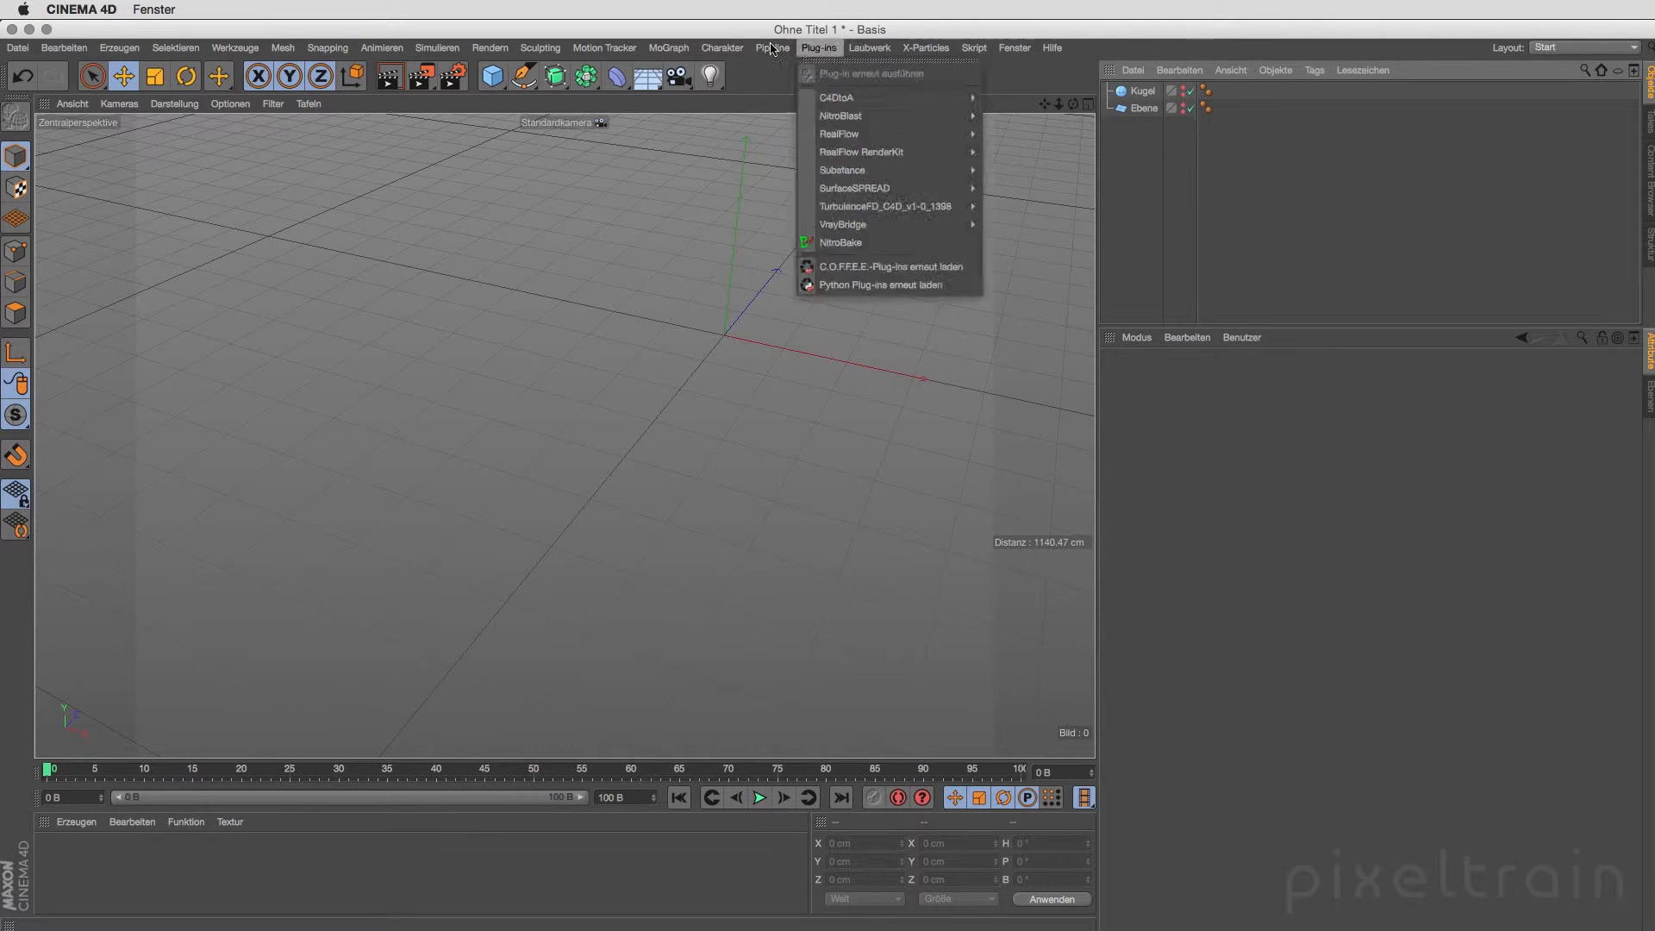
click(998, 104)
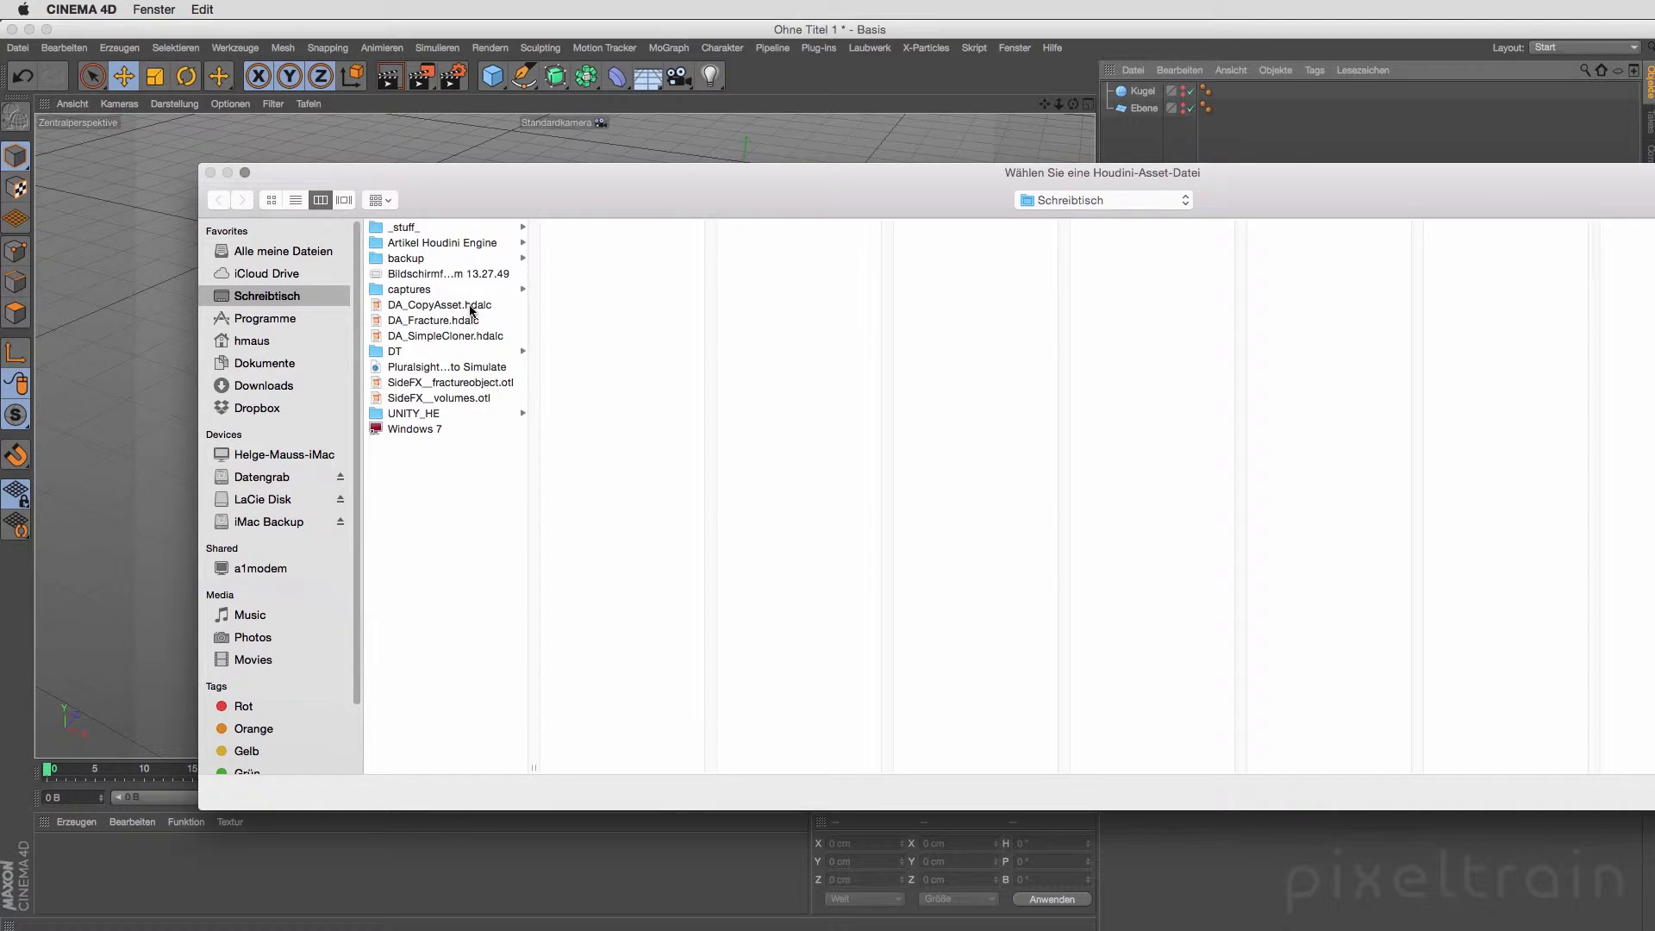
click(448, 337)
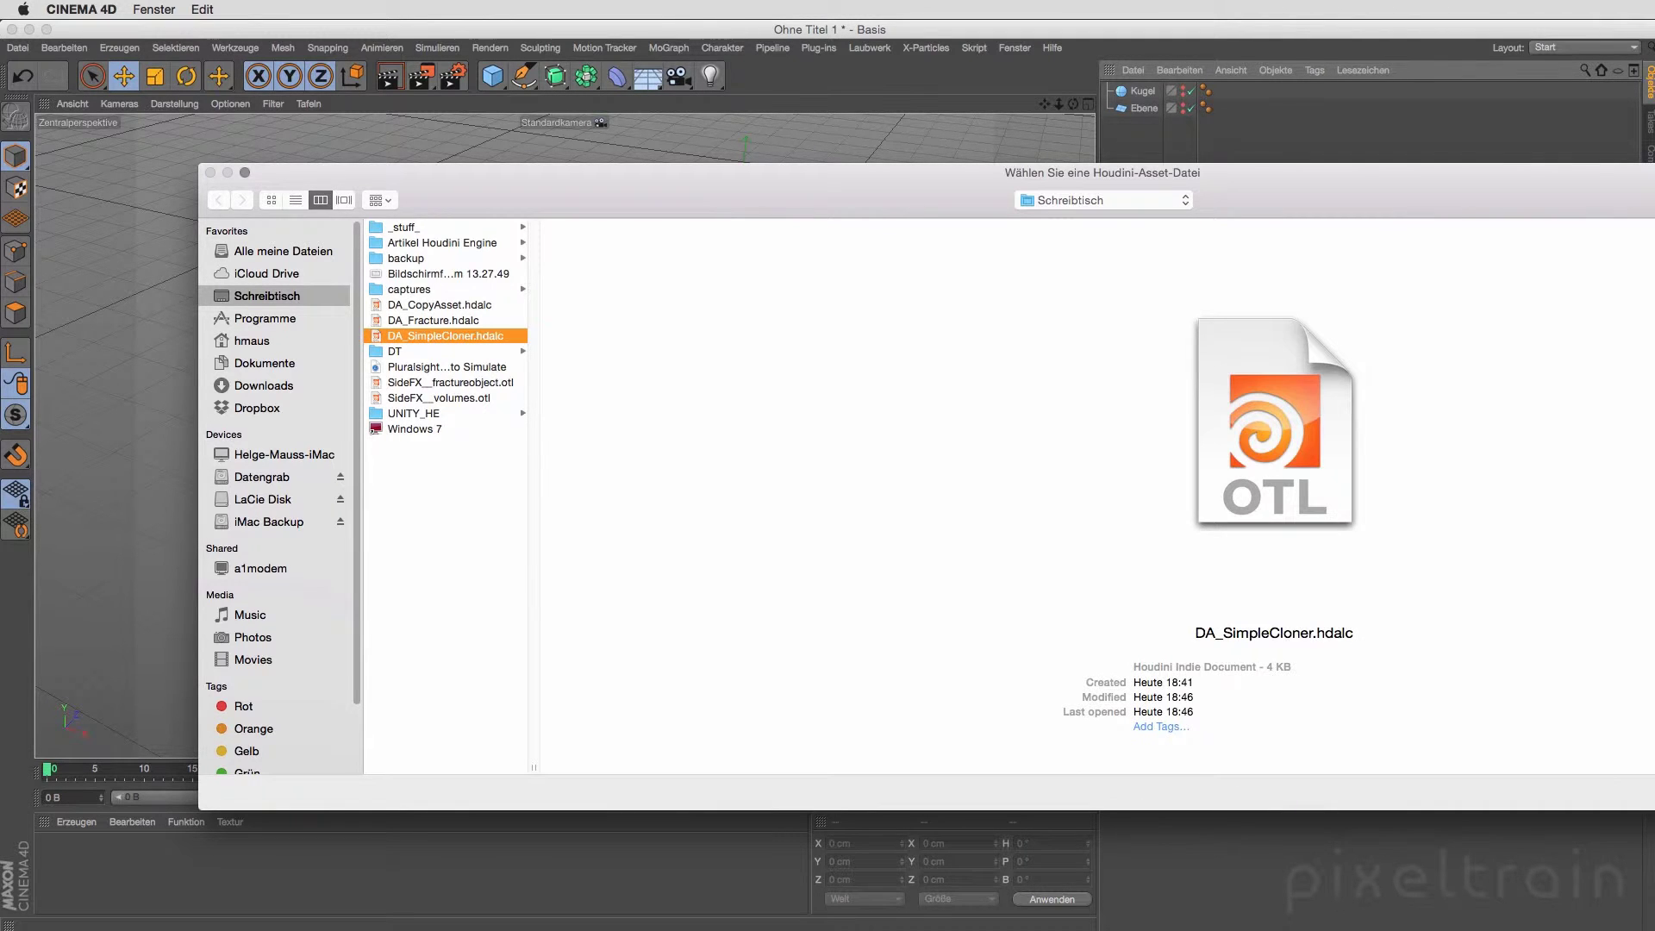
key(Return)
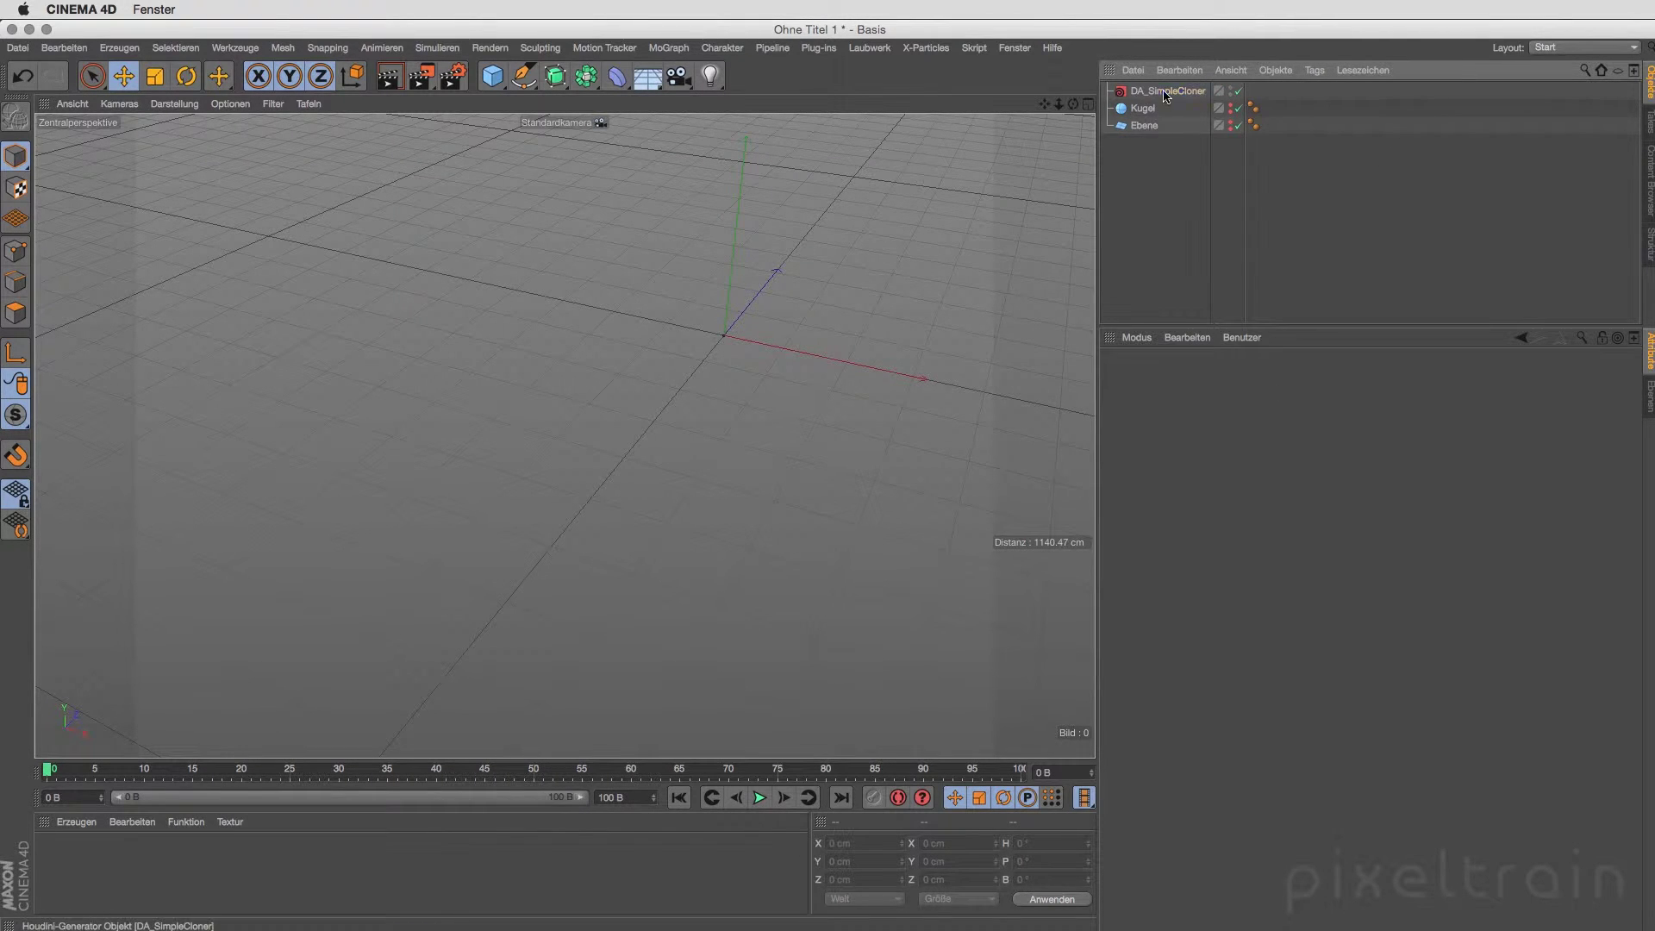
- Assign Ebene to Klon-Ebene and Kugel to Klon-Objekt on the new DA_SimpleCloner
click(1163, 93)
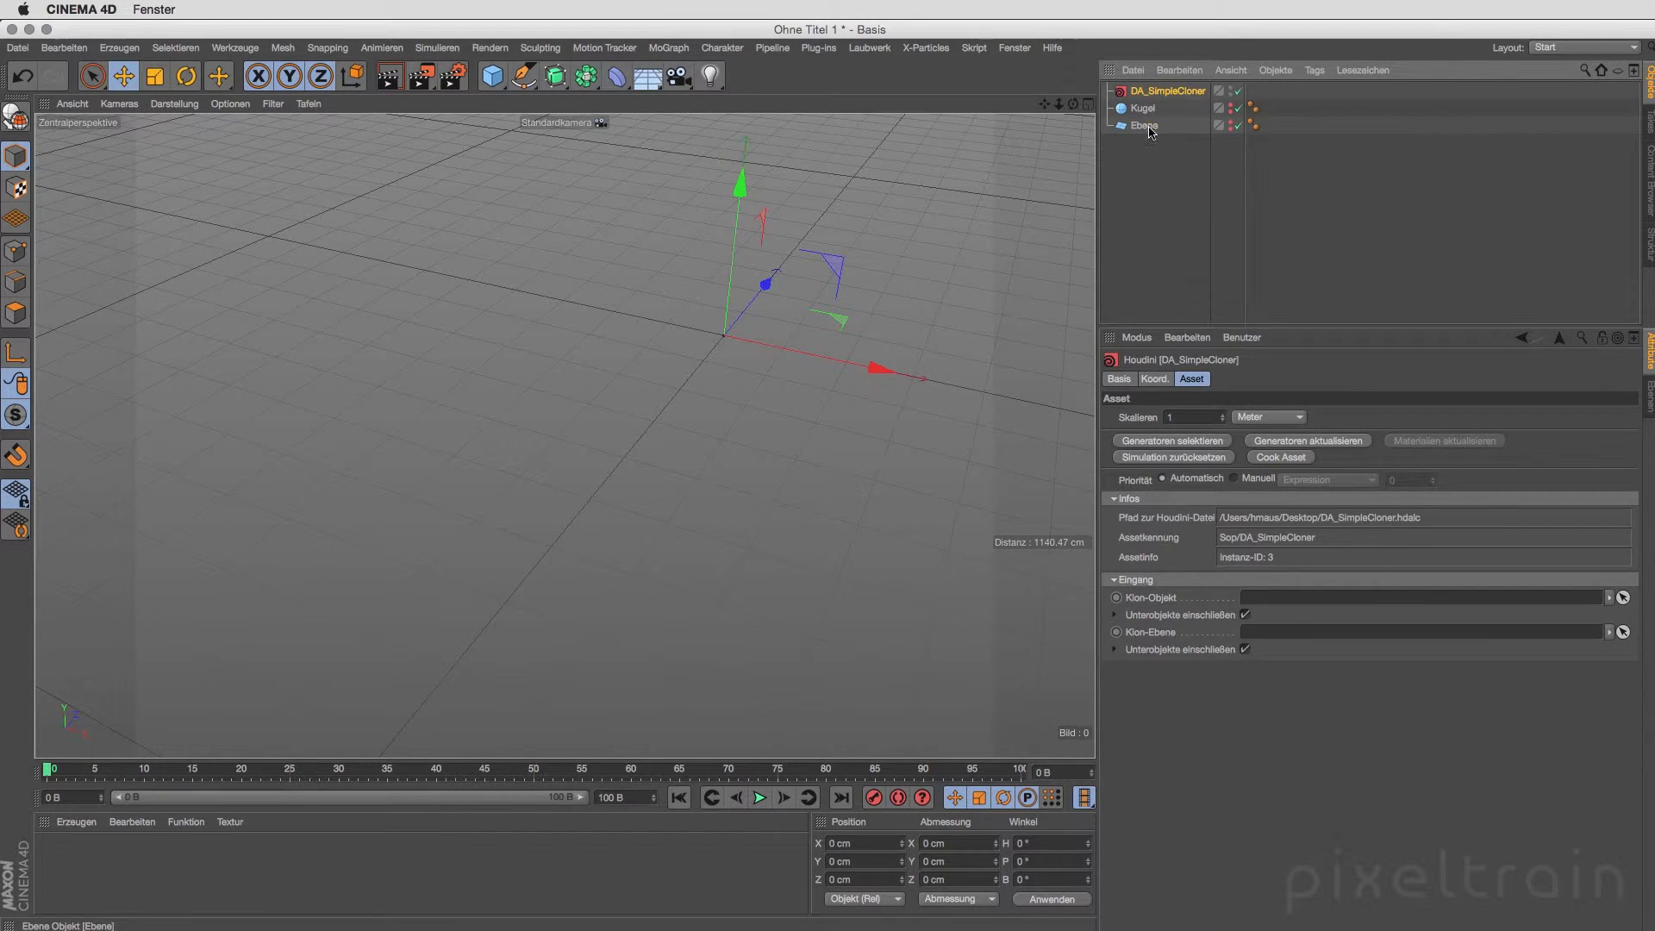
drag(1152, 129, 1285, 633)
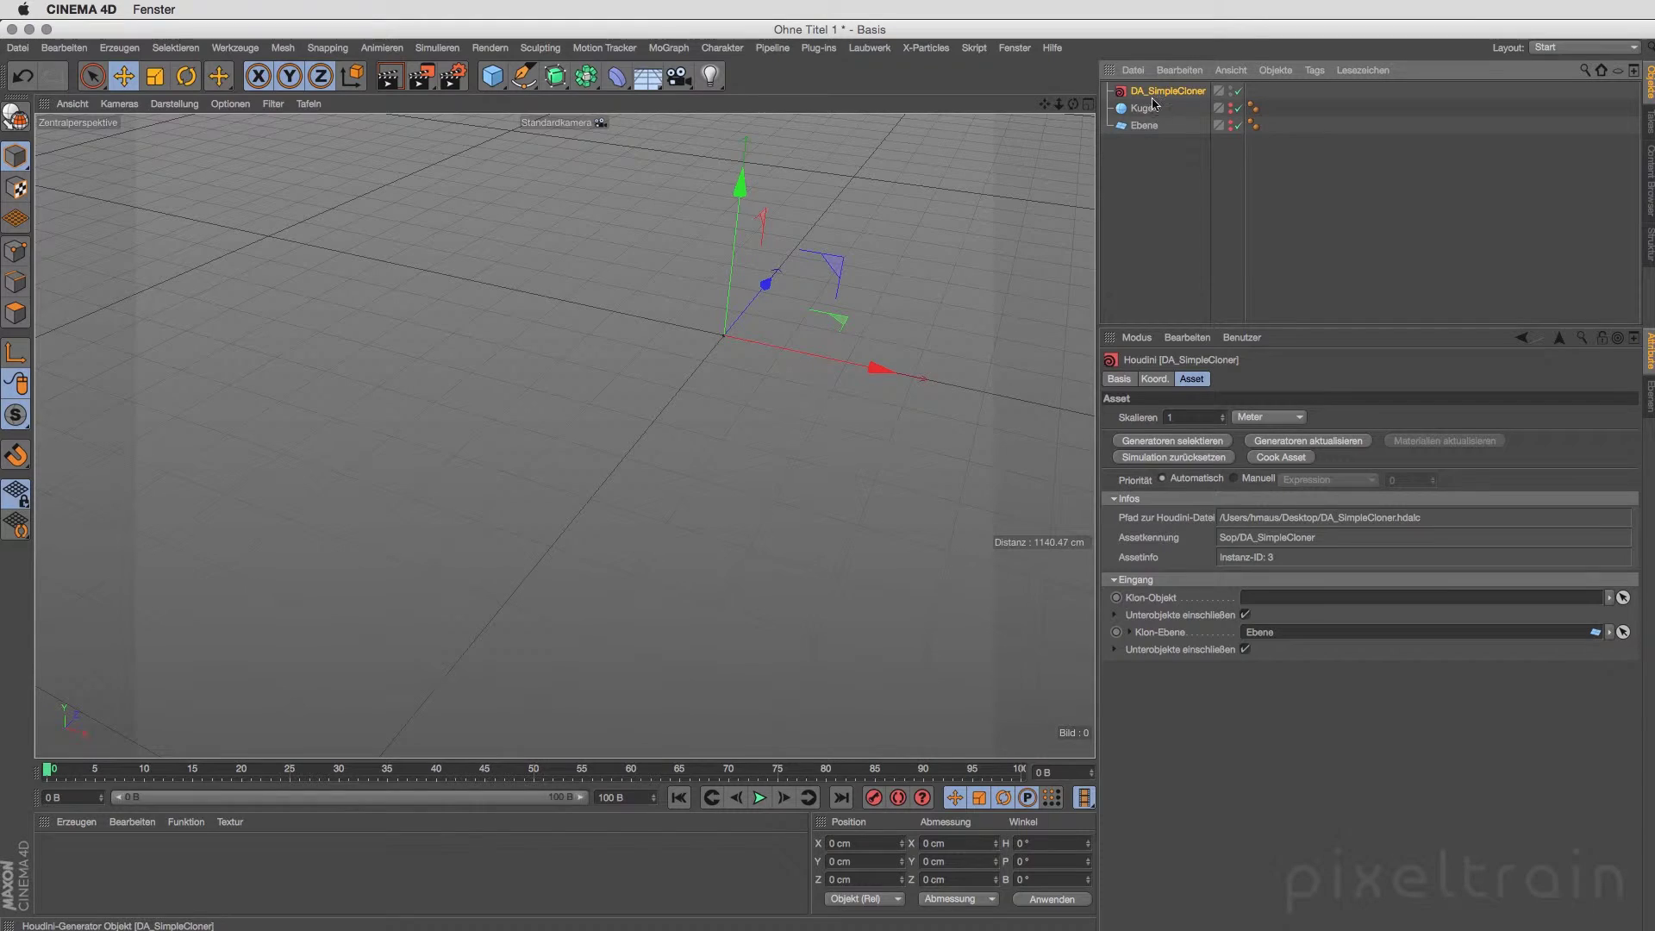
drag(1153, 105, 1311, 597)
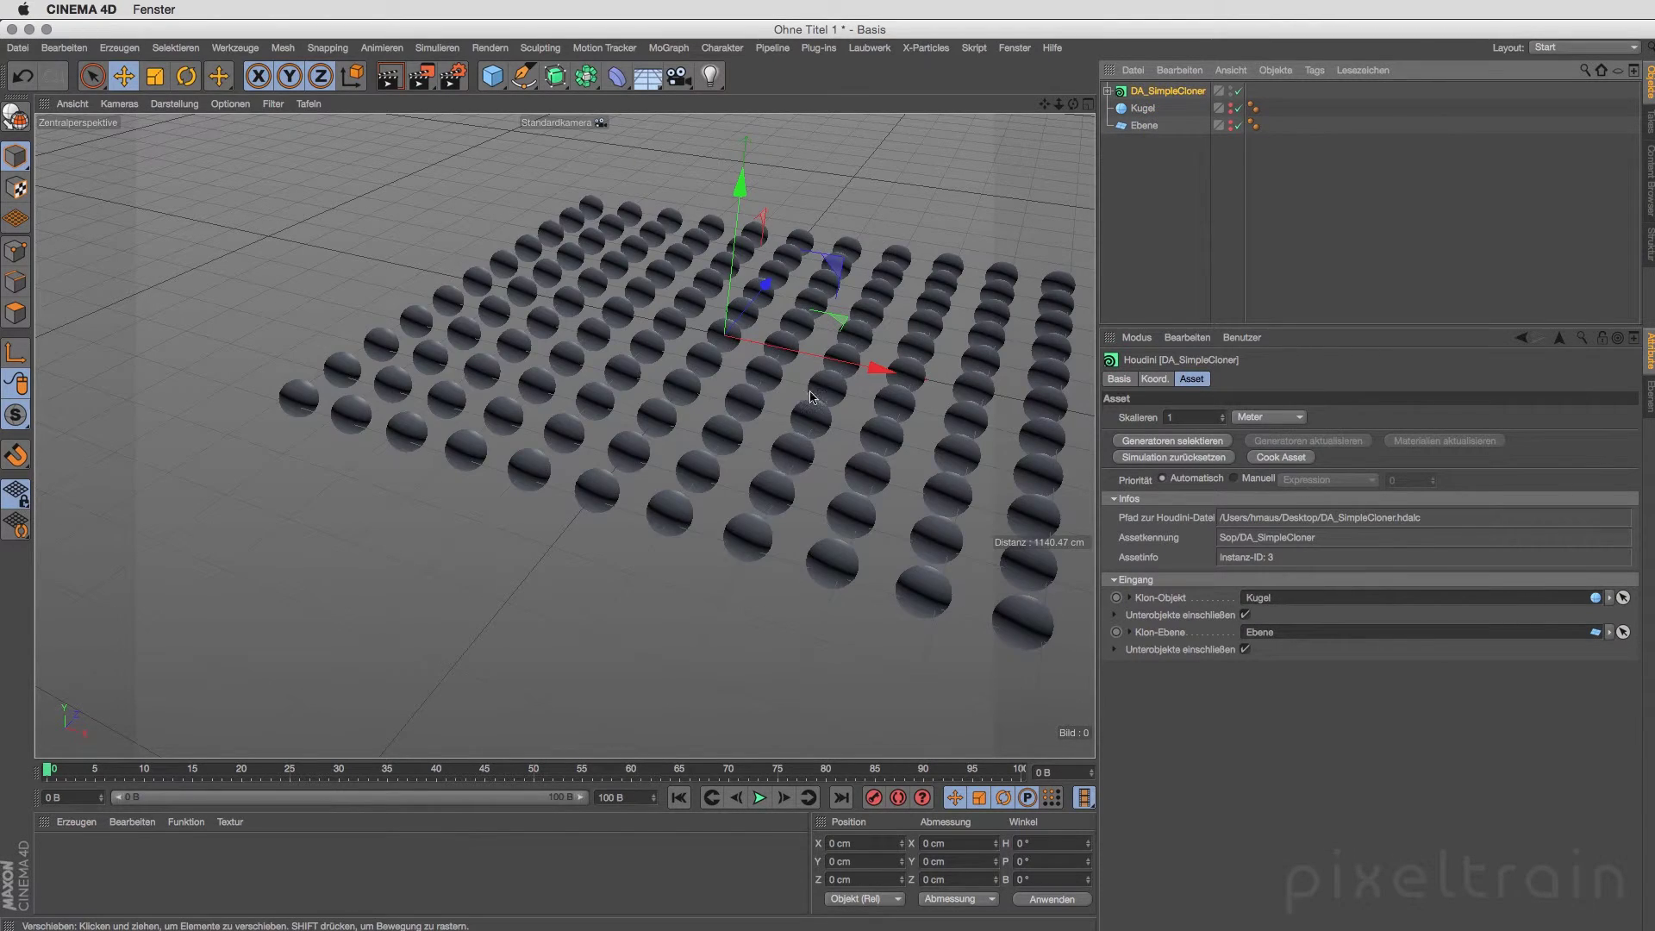
alt+drag(810, 397, 742, 379)
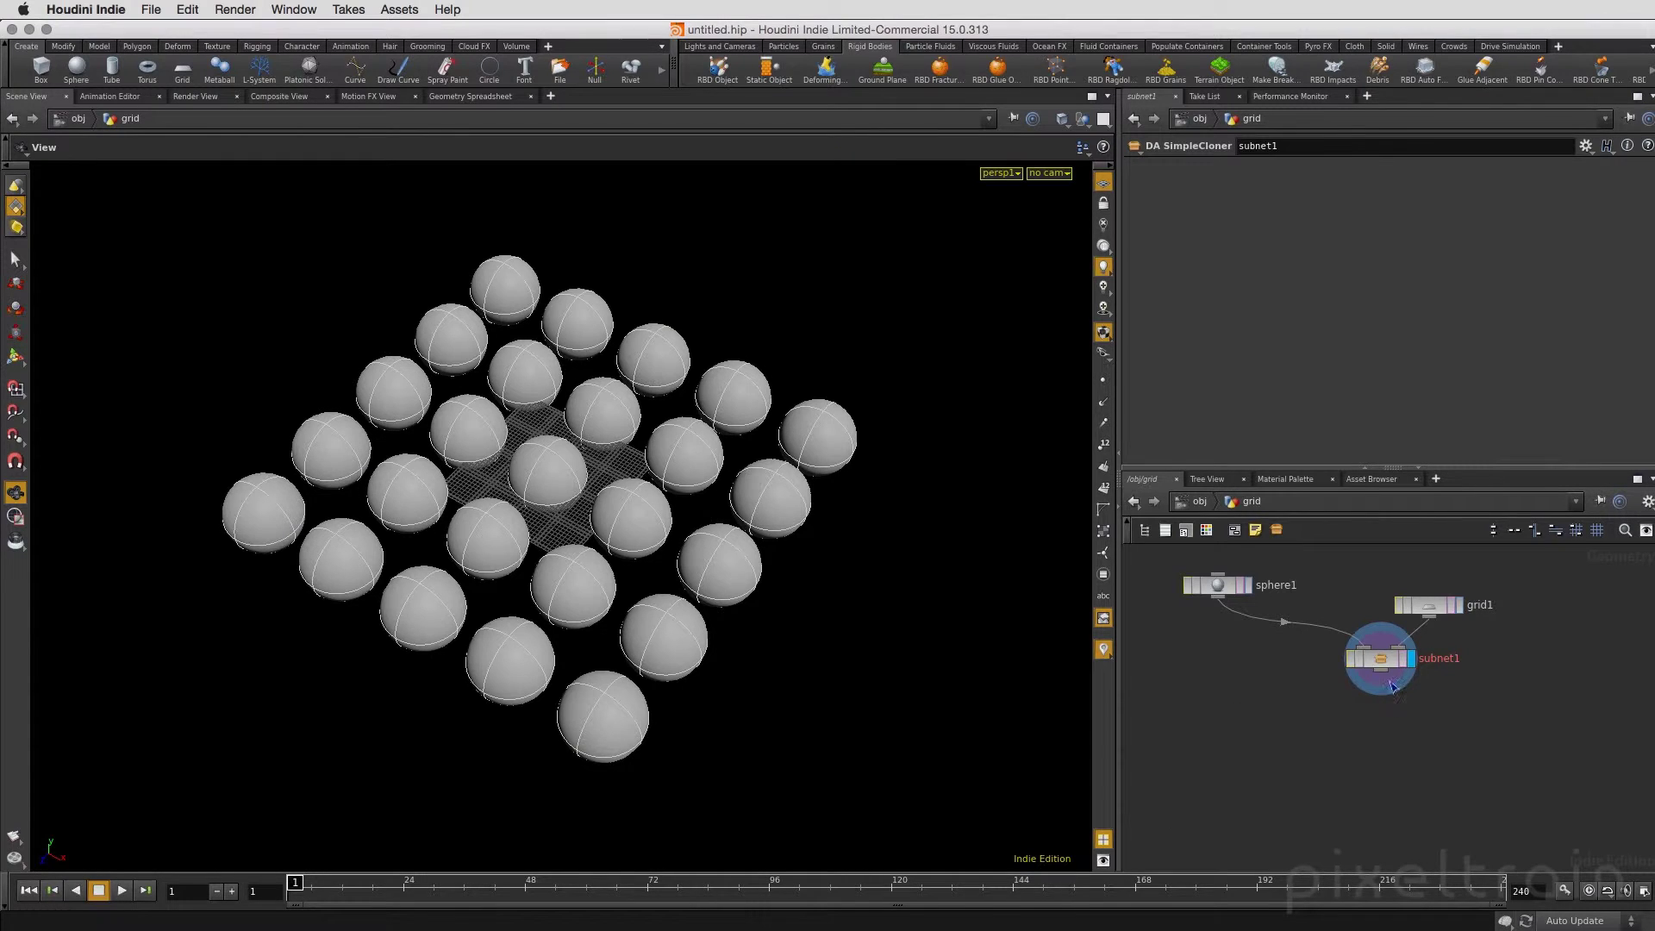
- Inside subnet1, disable copy1's Transform Cumulative, set Uniform Scale back to 1, and return to grid
double_click(1380, 659)
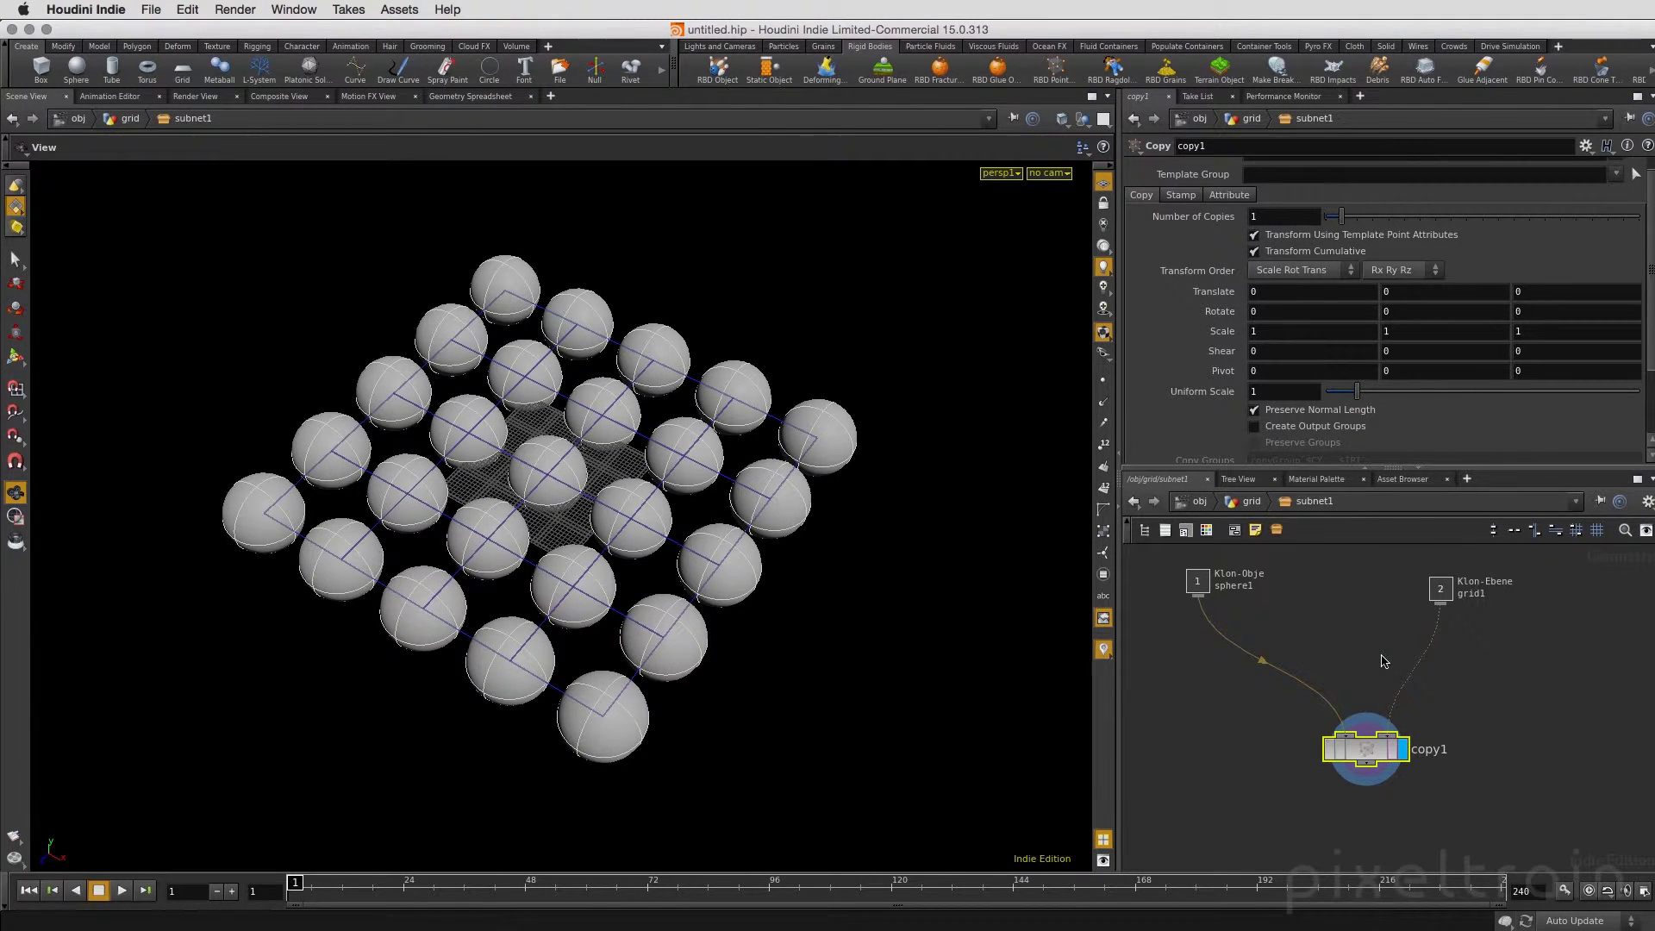
click(1382, 661)
click(1370, 747)
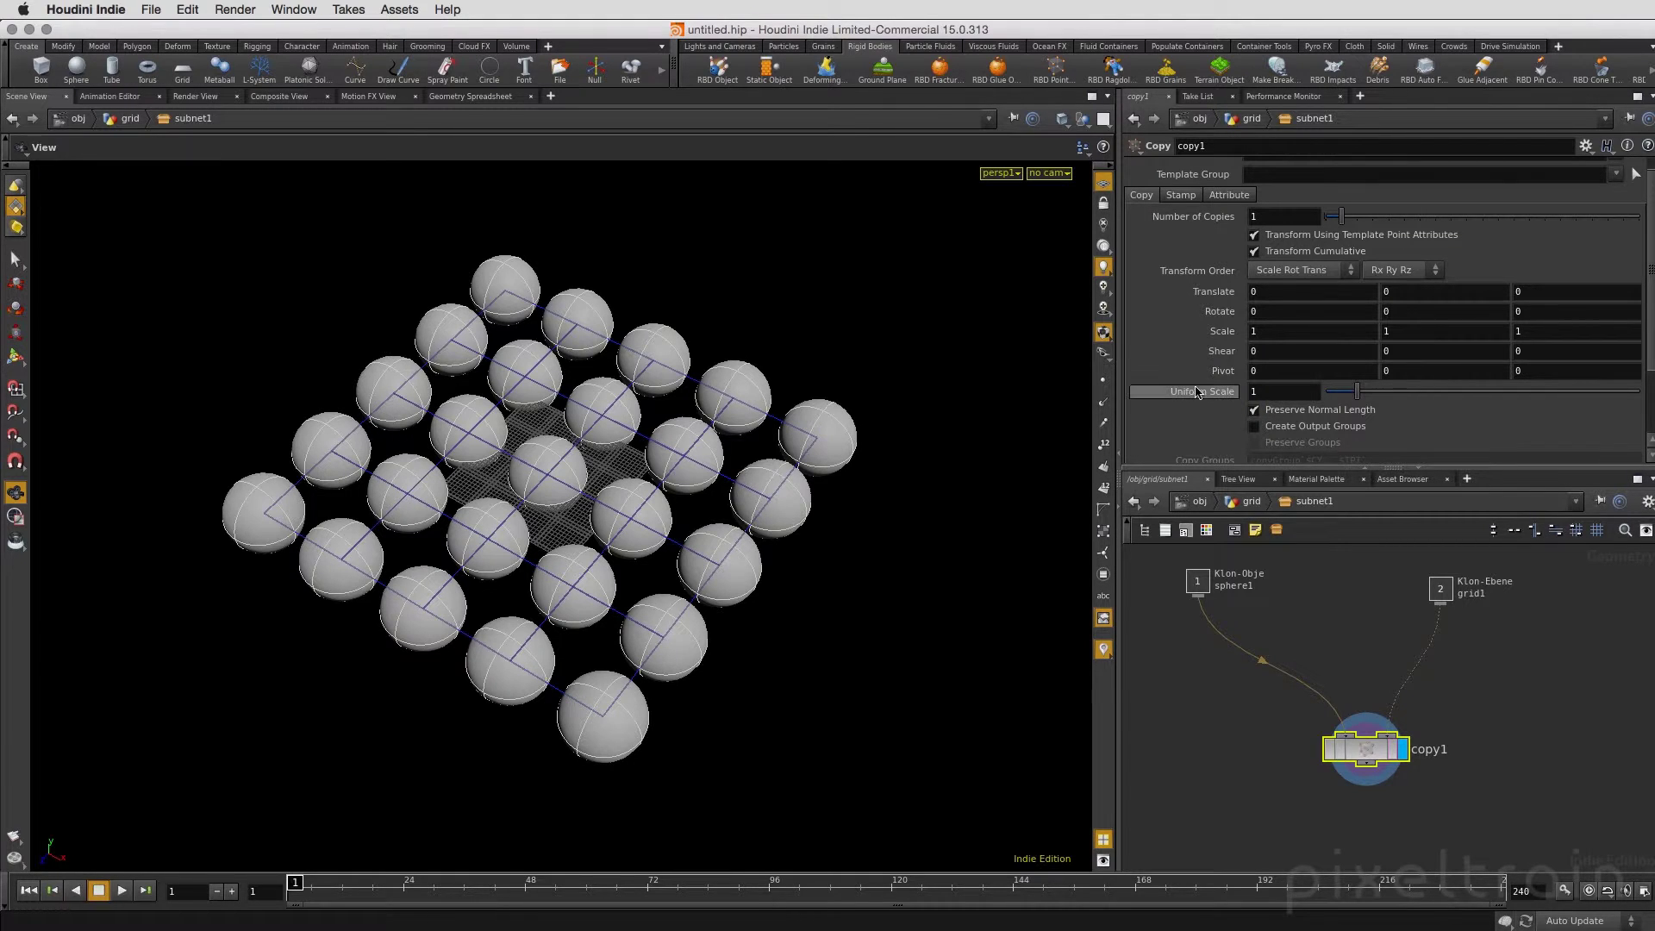
mouse_move(1357, 390)
mouse_down()
mouse_move(1428, 404)
mouse_move(1380, 414)
mouse_up()
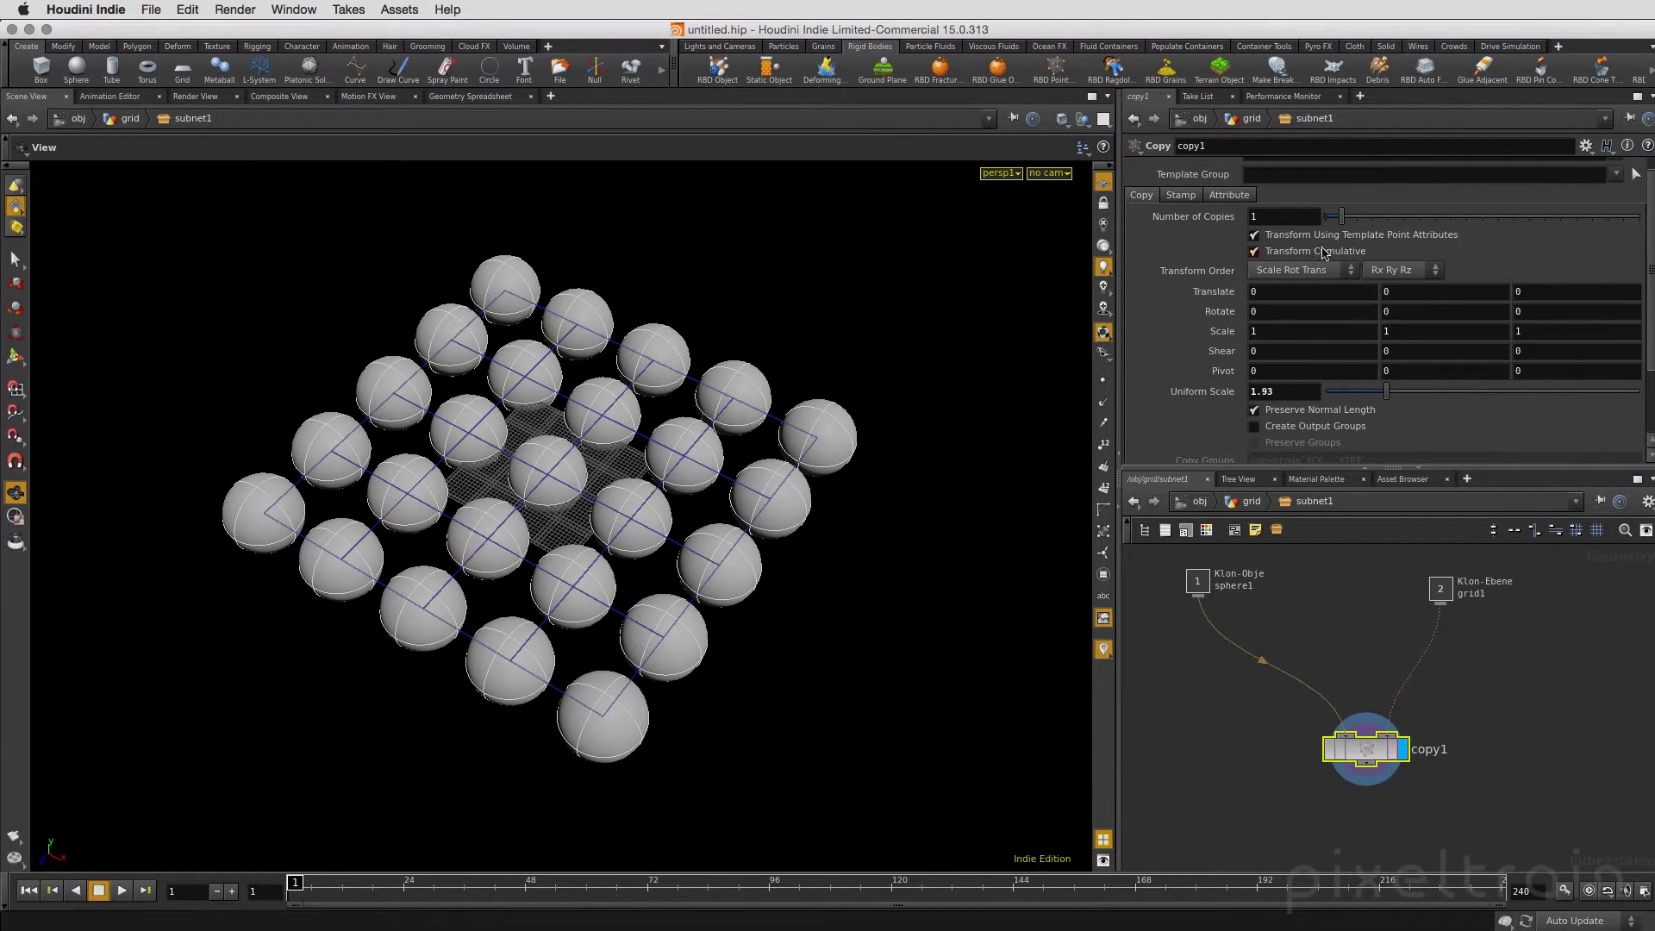
click(1255, 252)
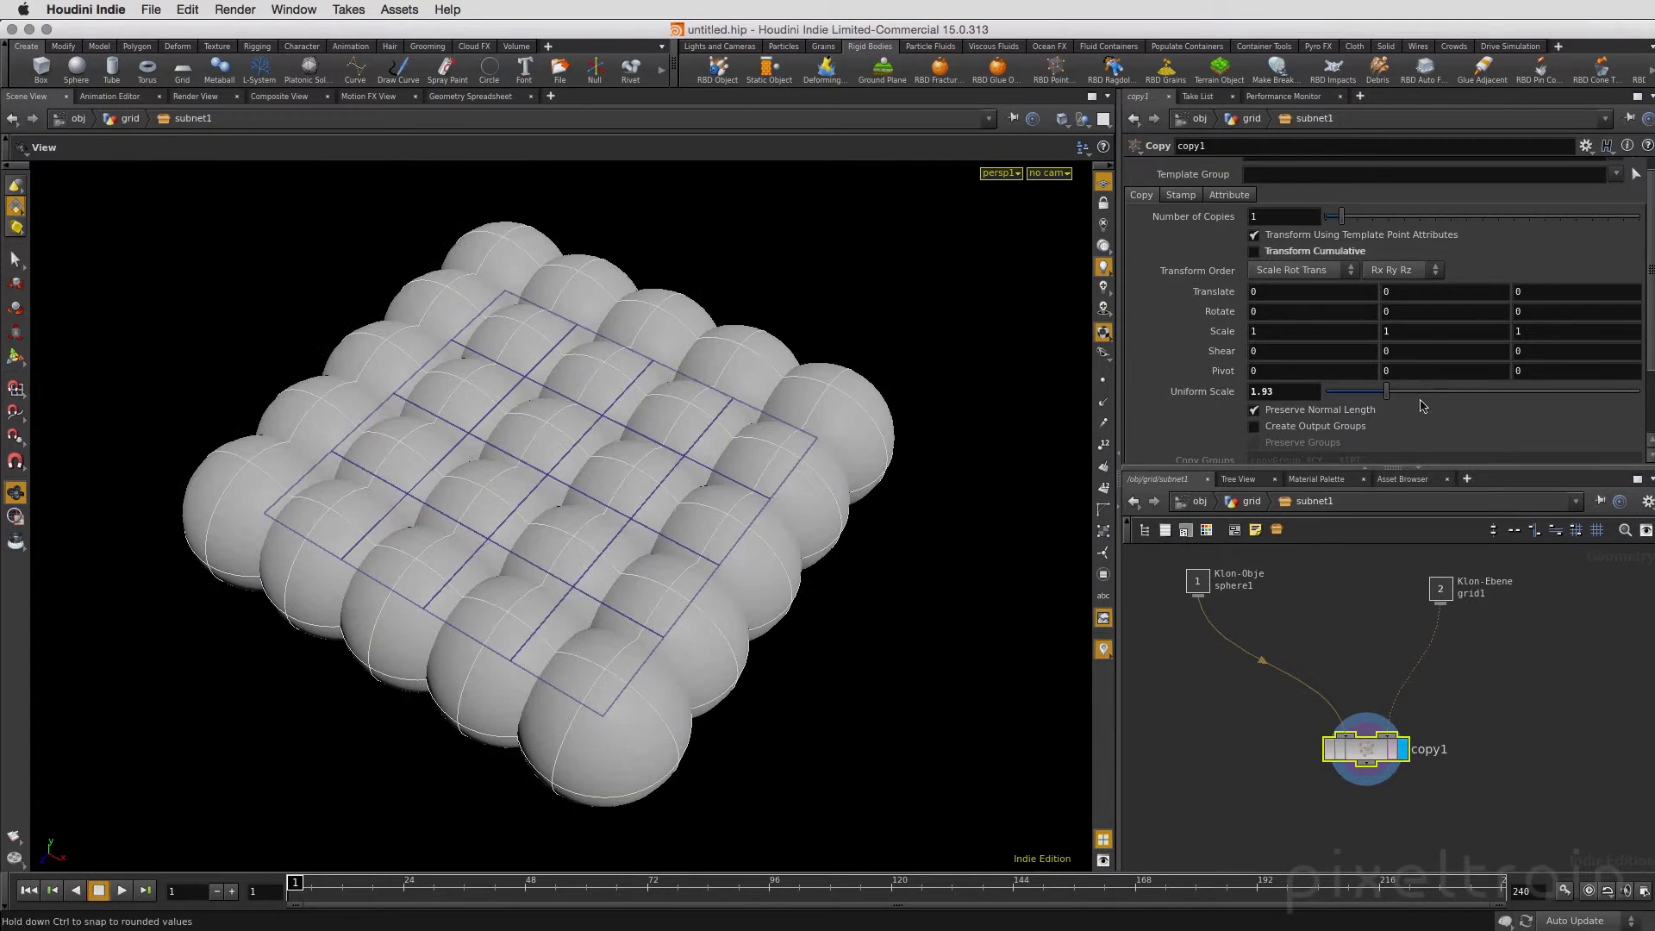
drag(1386, 396, 1355, 398)
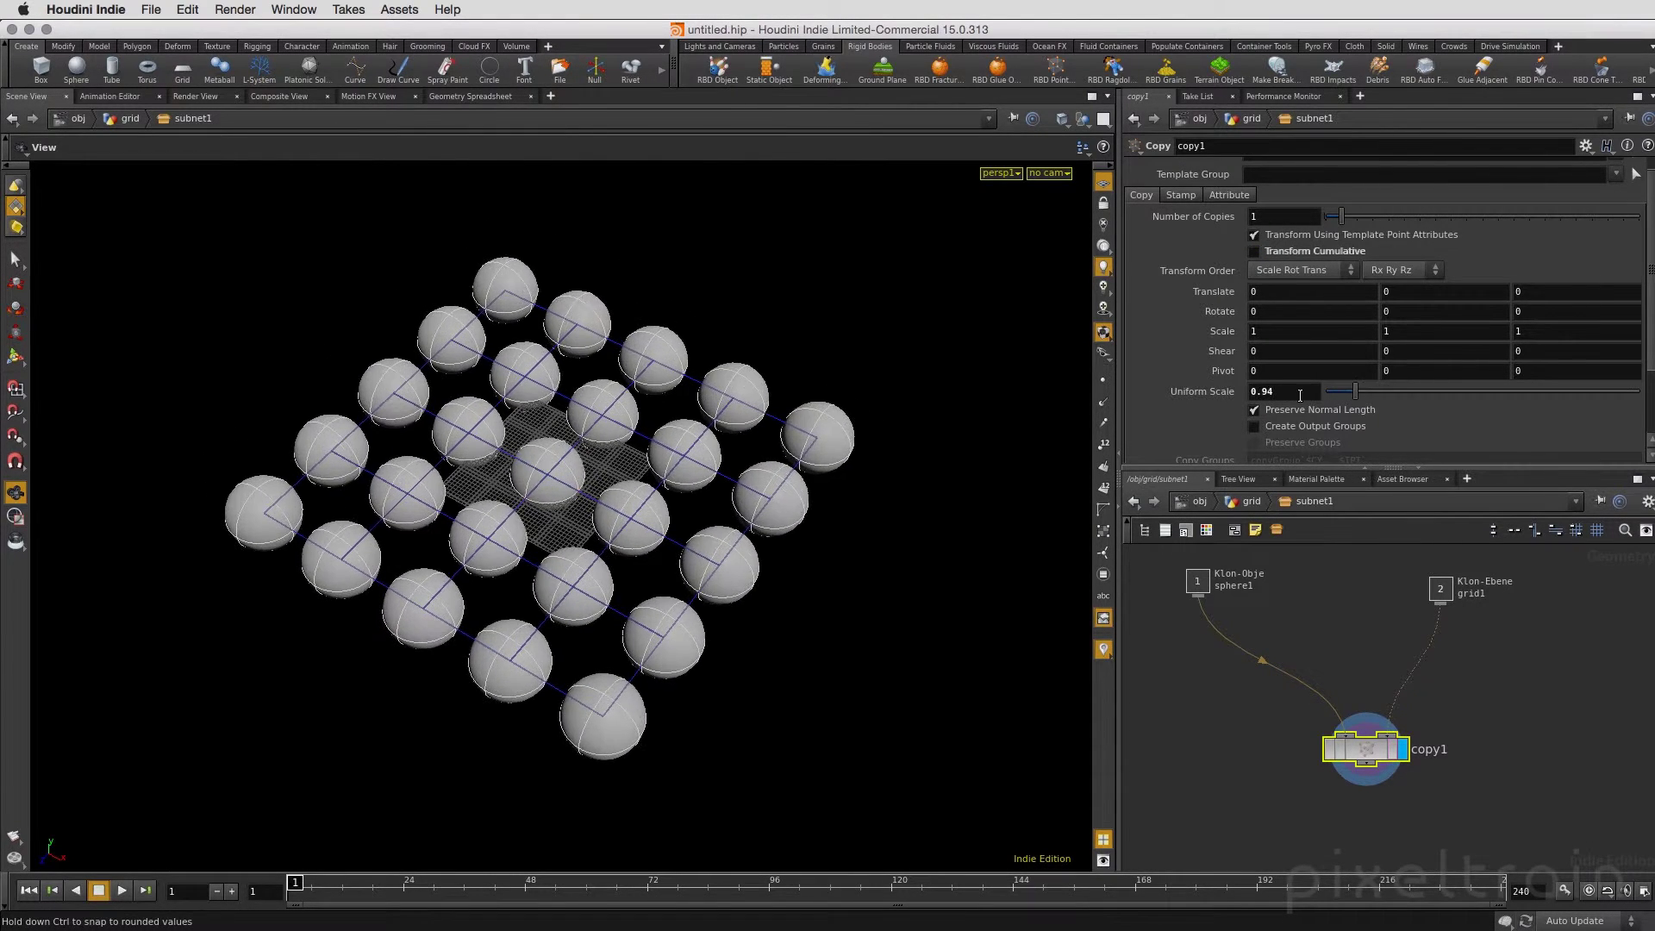
text(1)
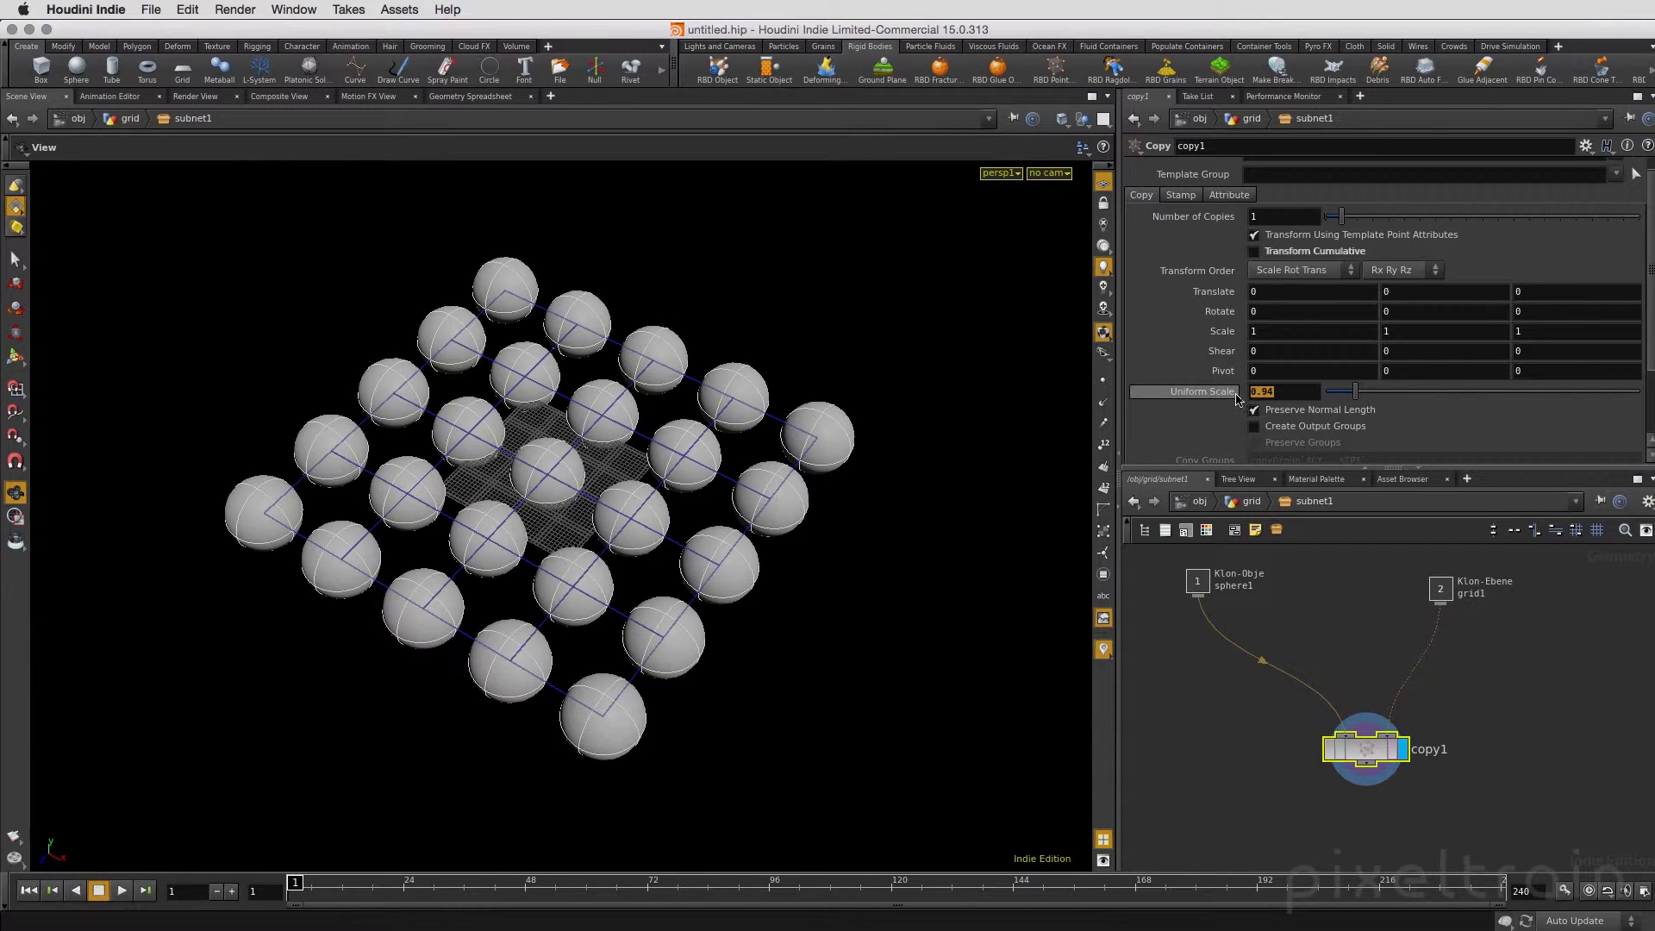
key(Return)
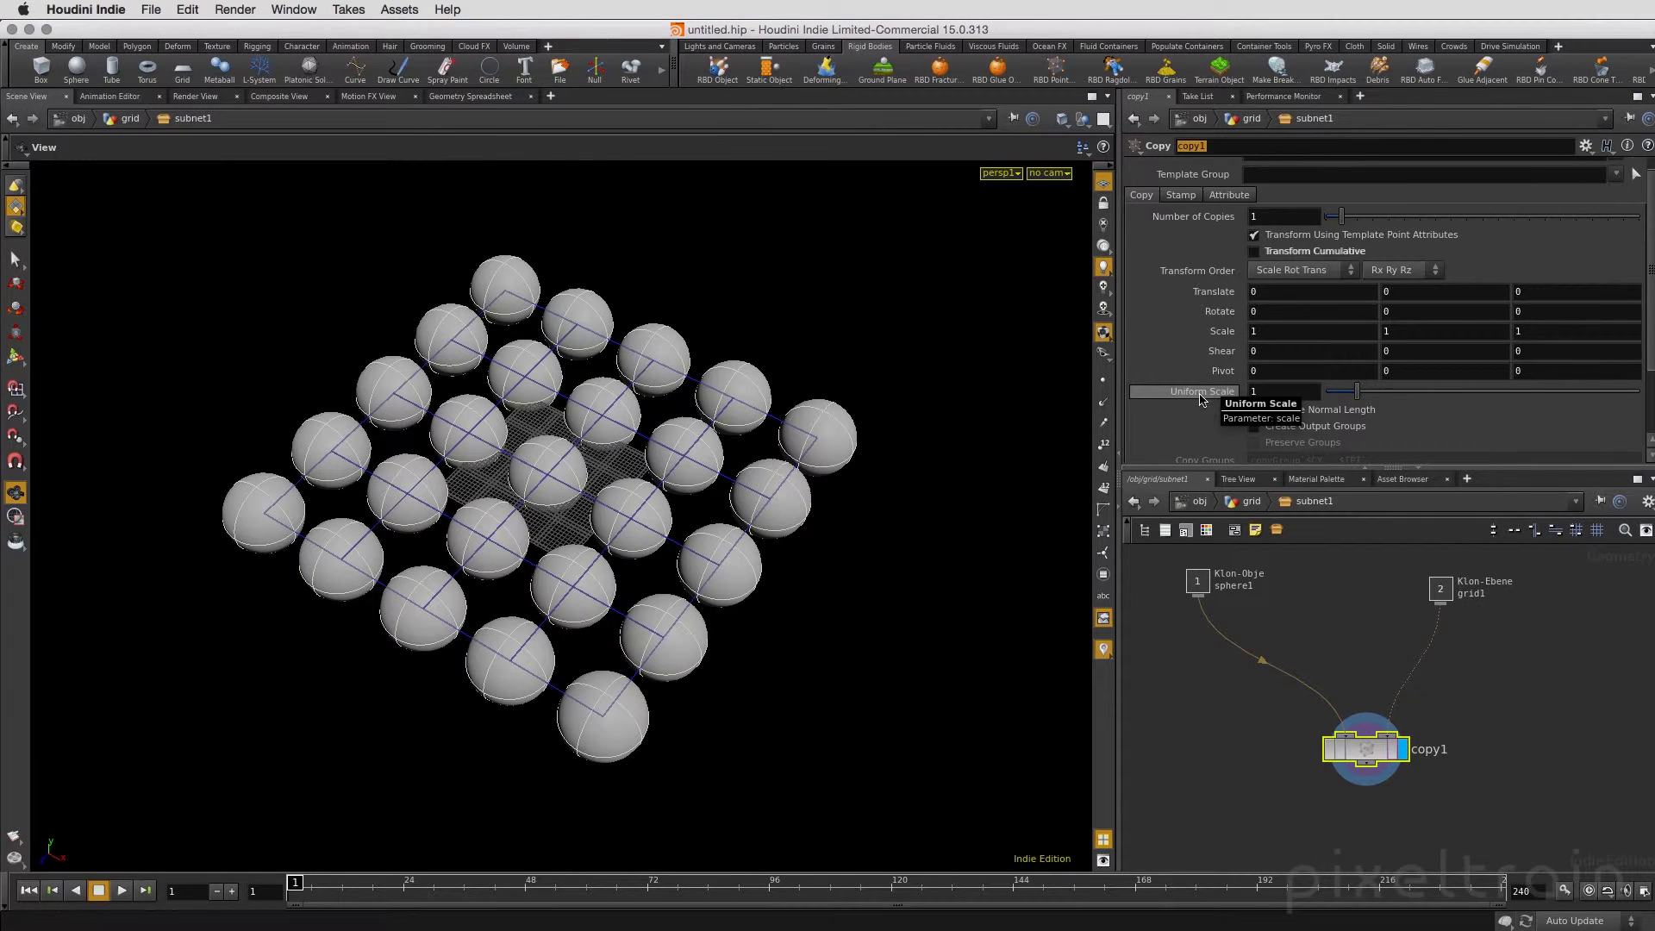
click(1251, 502)
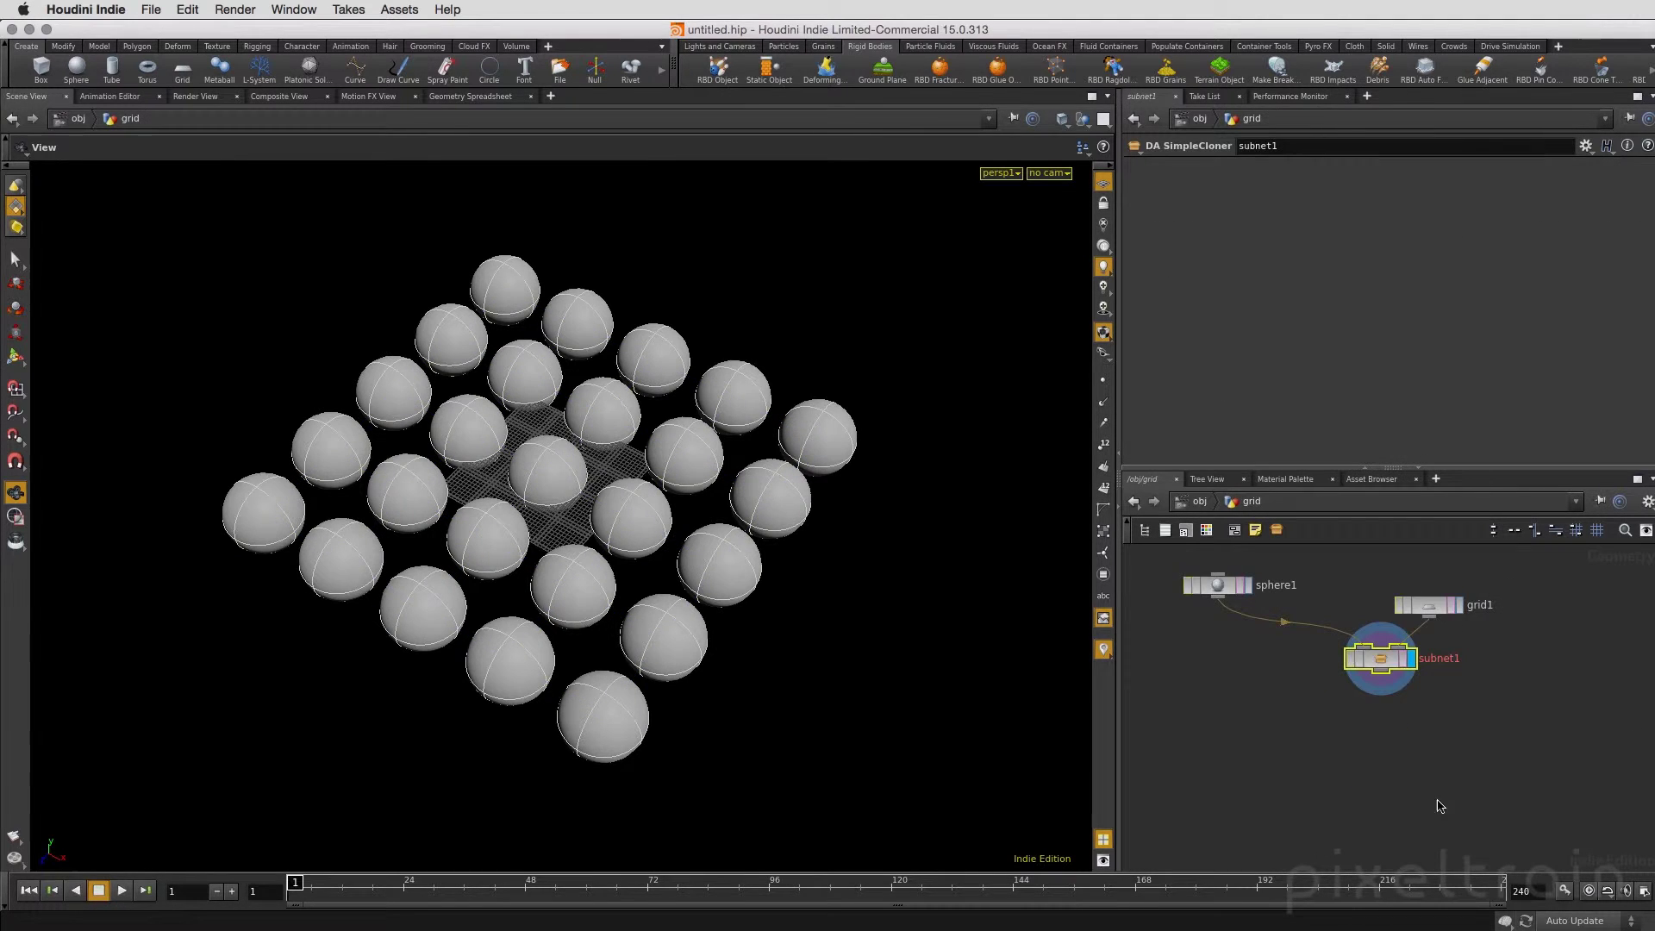
- Open subnet1's Type Properties on the Parameters tab
double_click(1378, 659)
click(1251, 502)
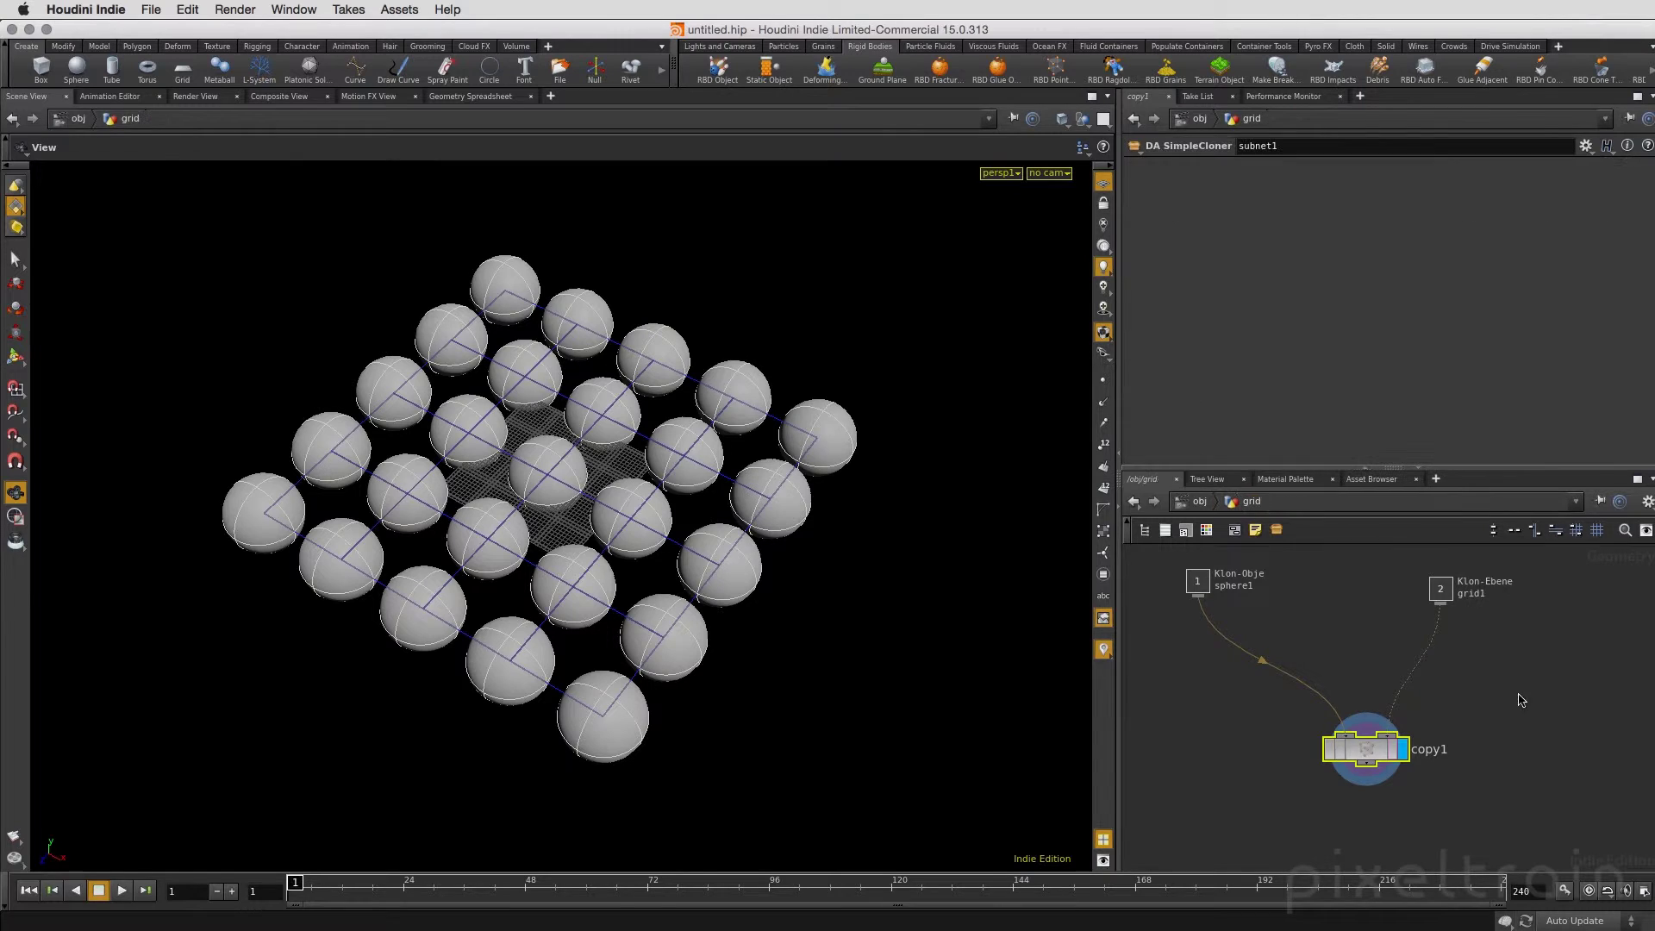
right_click(1394, 657)
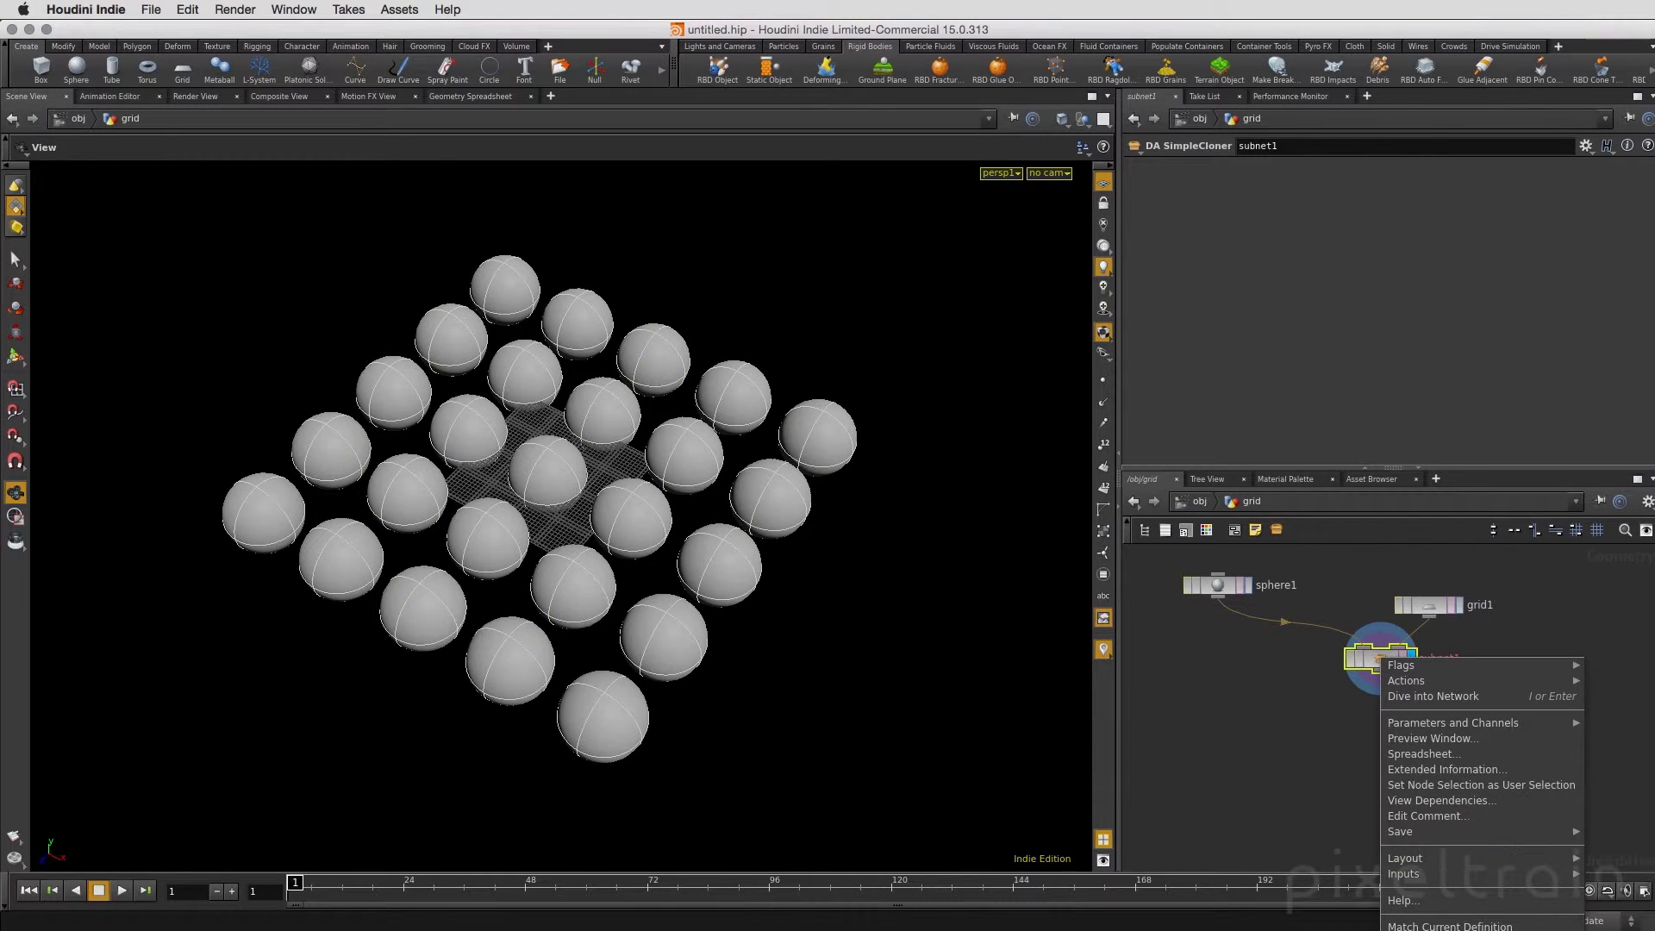
click(1422, 859)
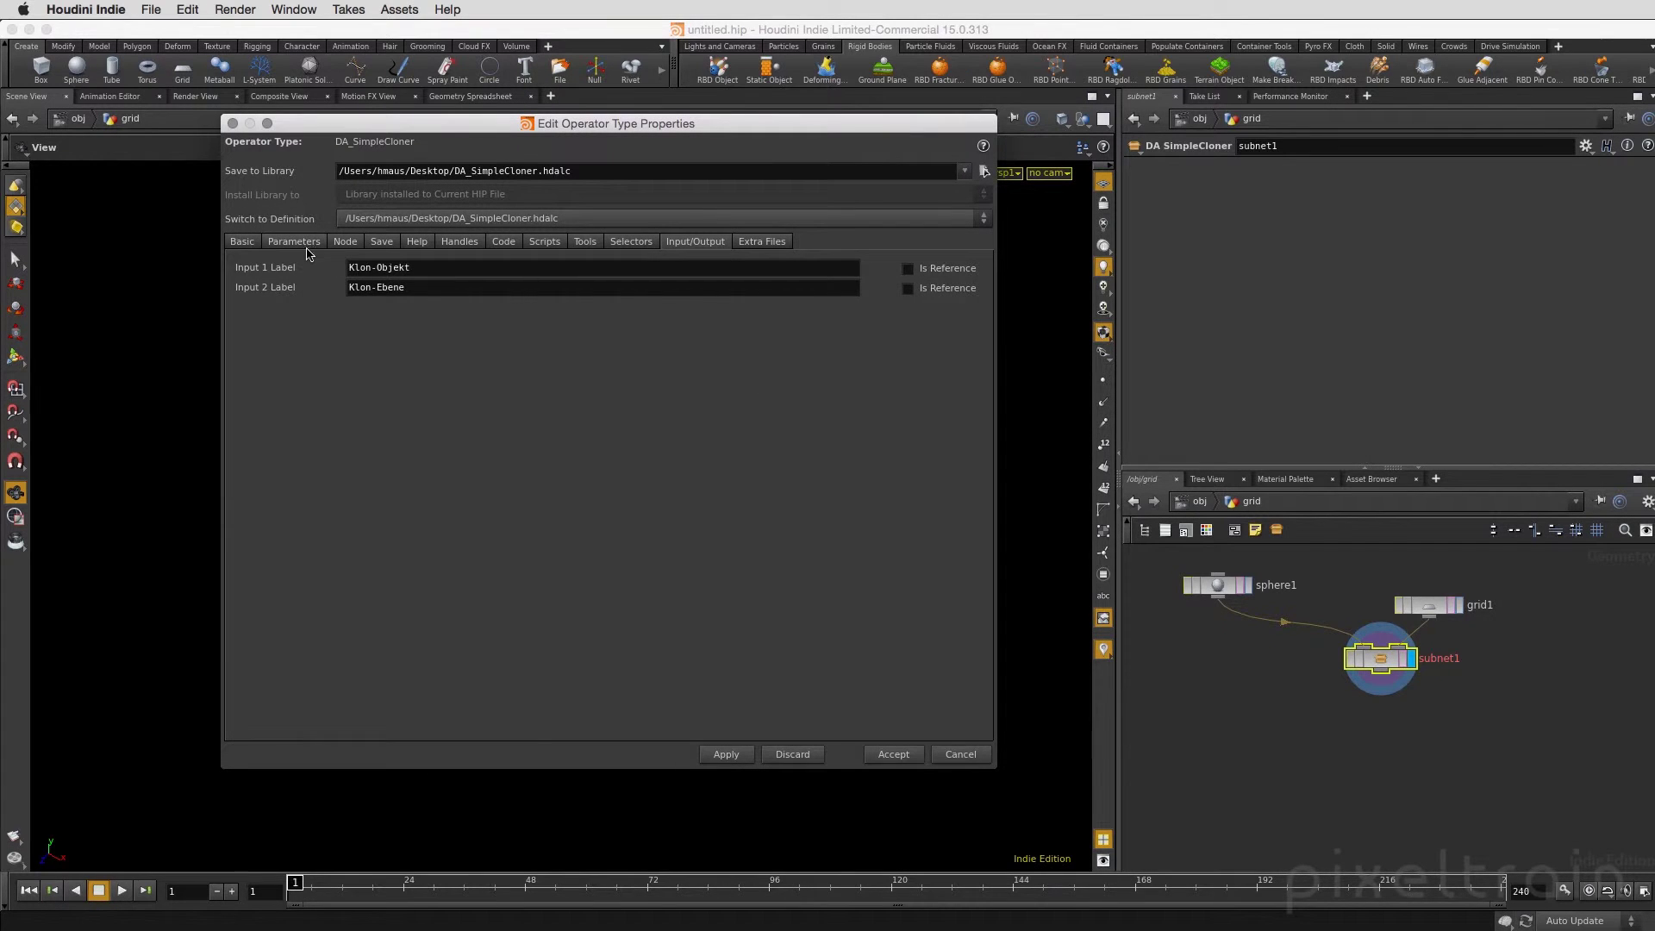
click(294, 241)
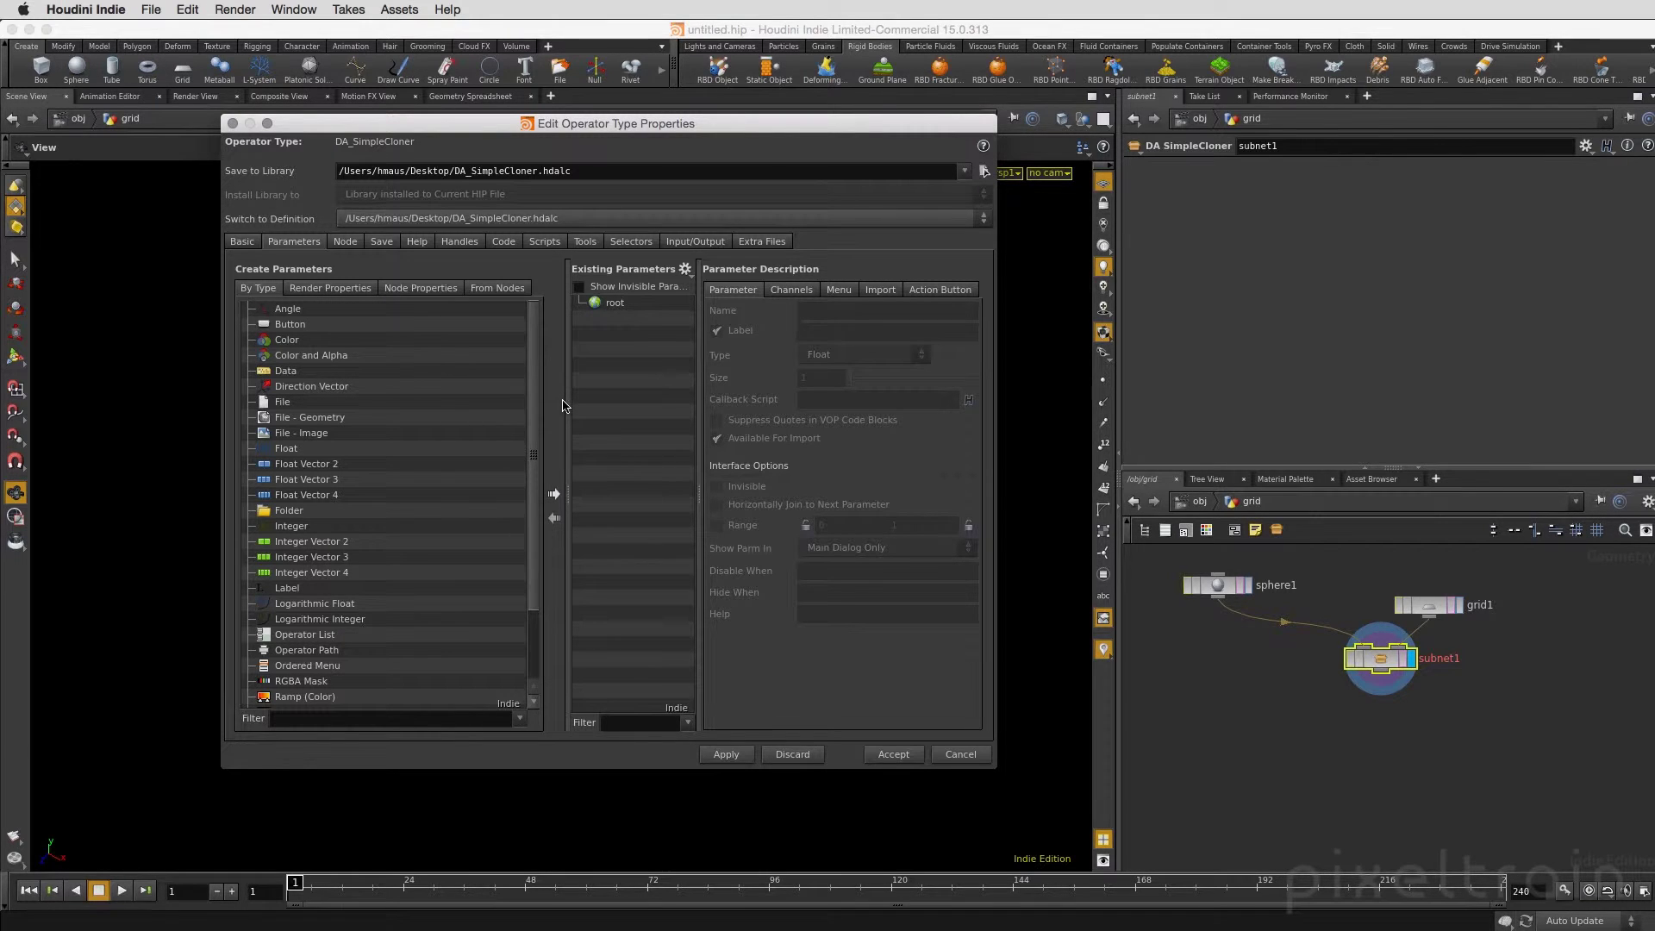
- Switch Create Parameters to From Nodes and browse subnet1/copy1's parameters
click(500, 290)
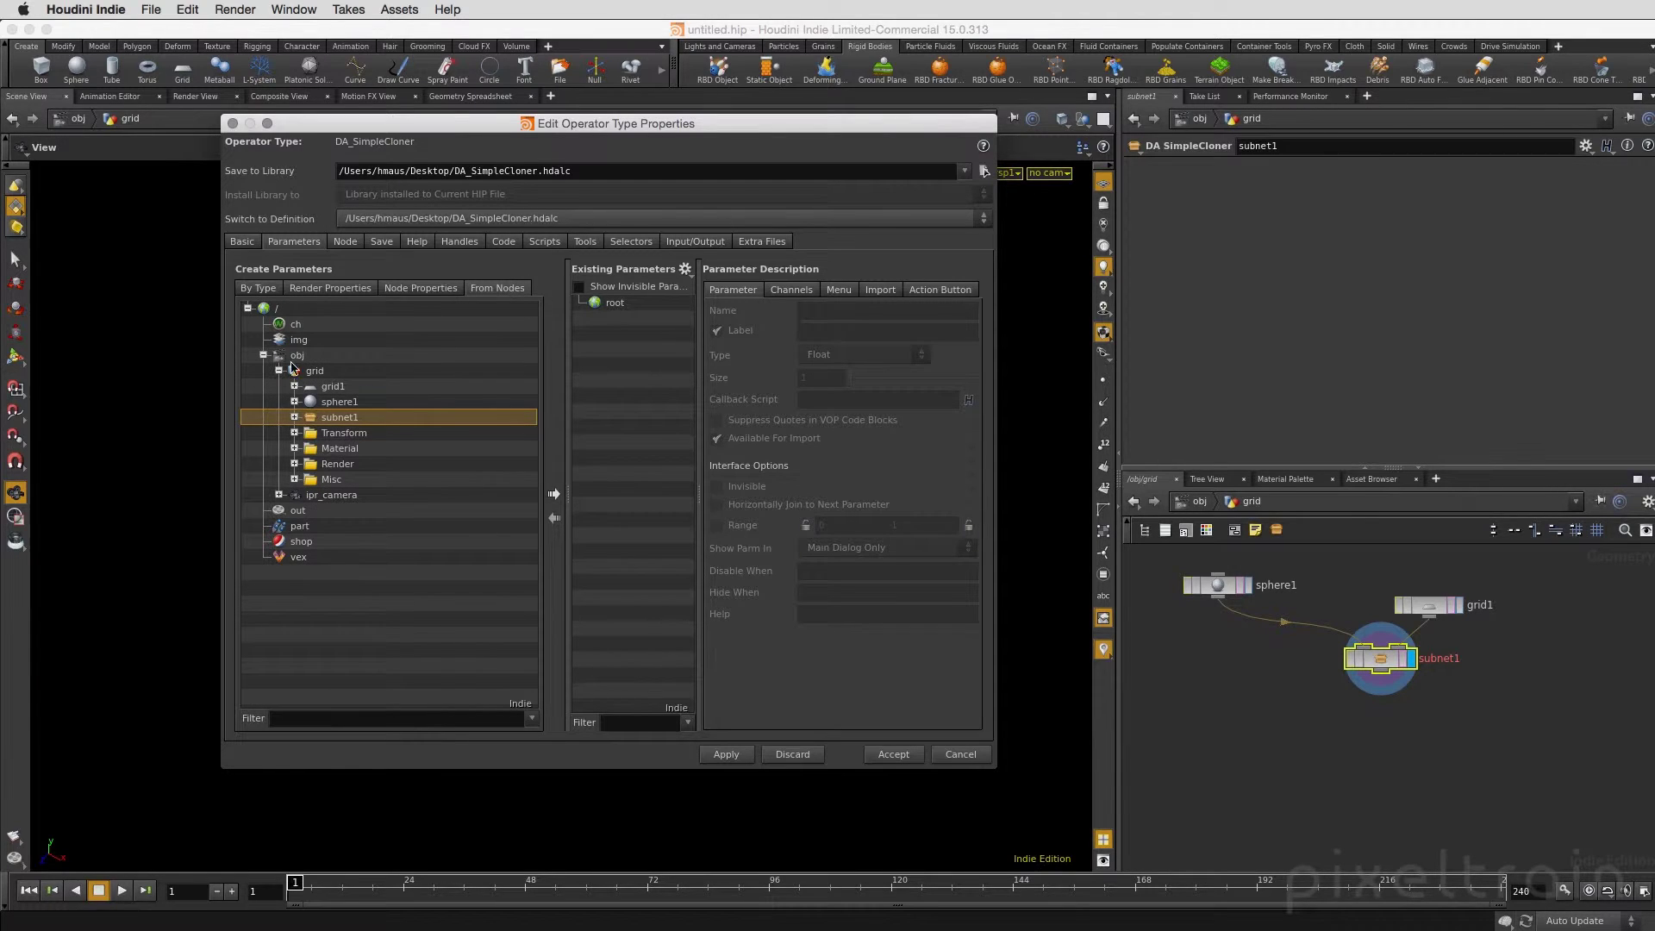
click(294, 417)
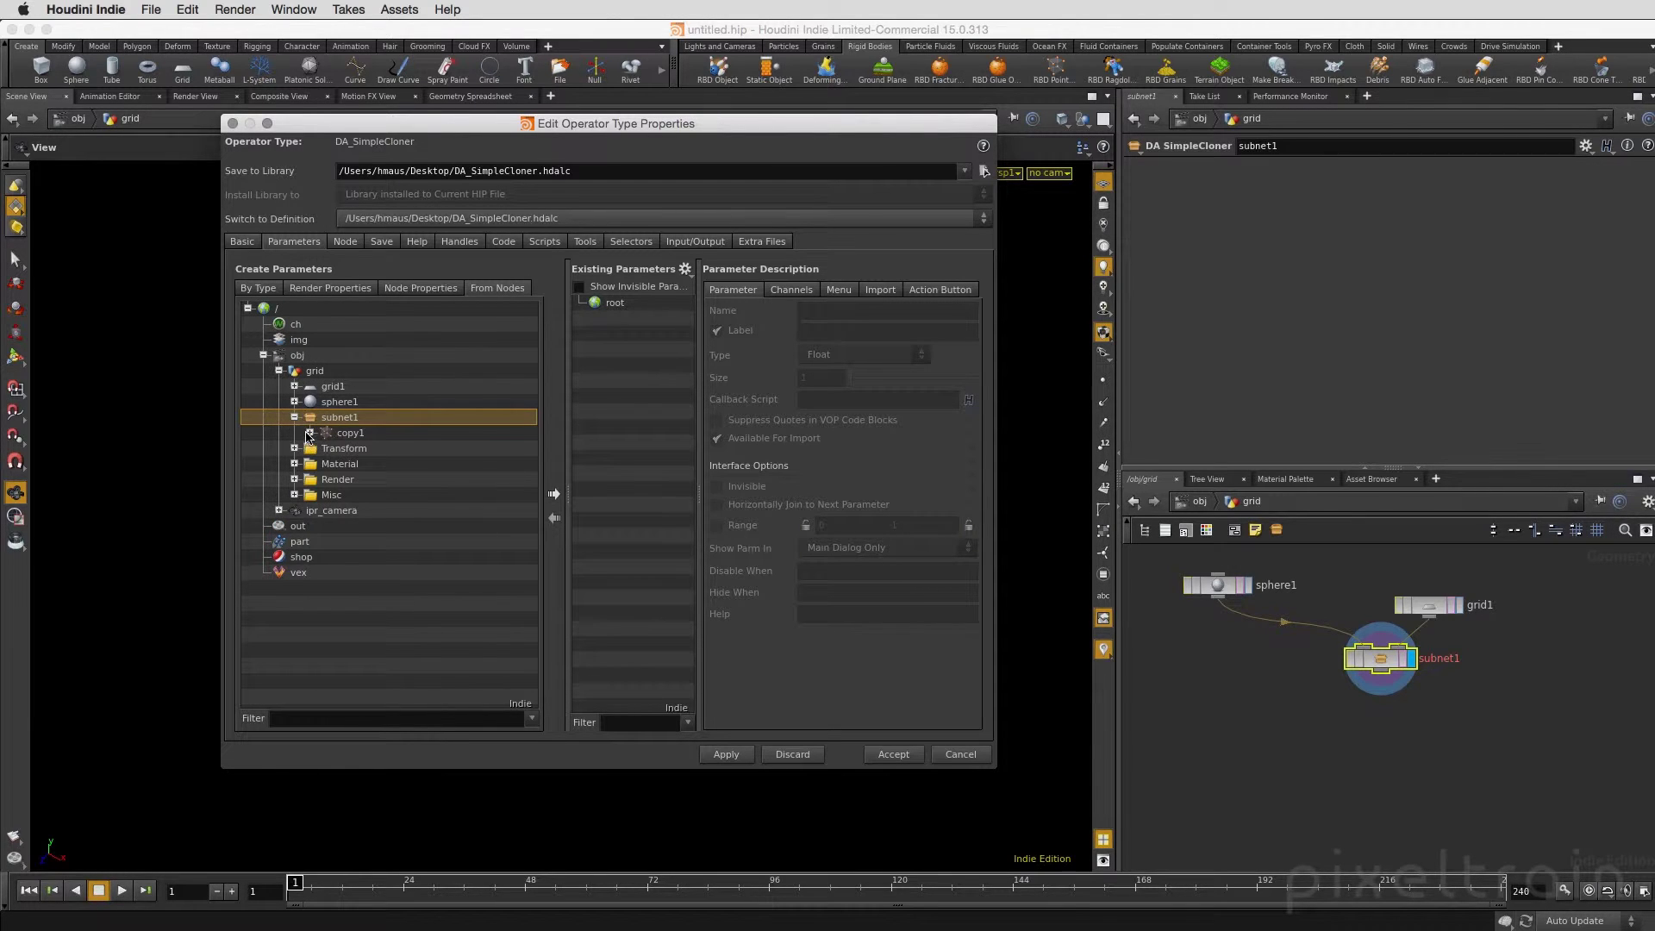
click(309, 432)
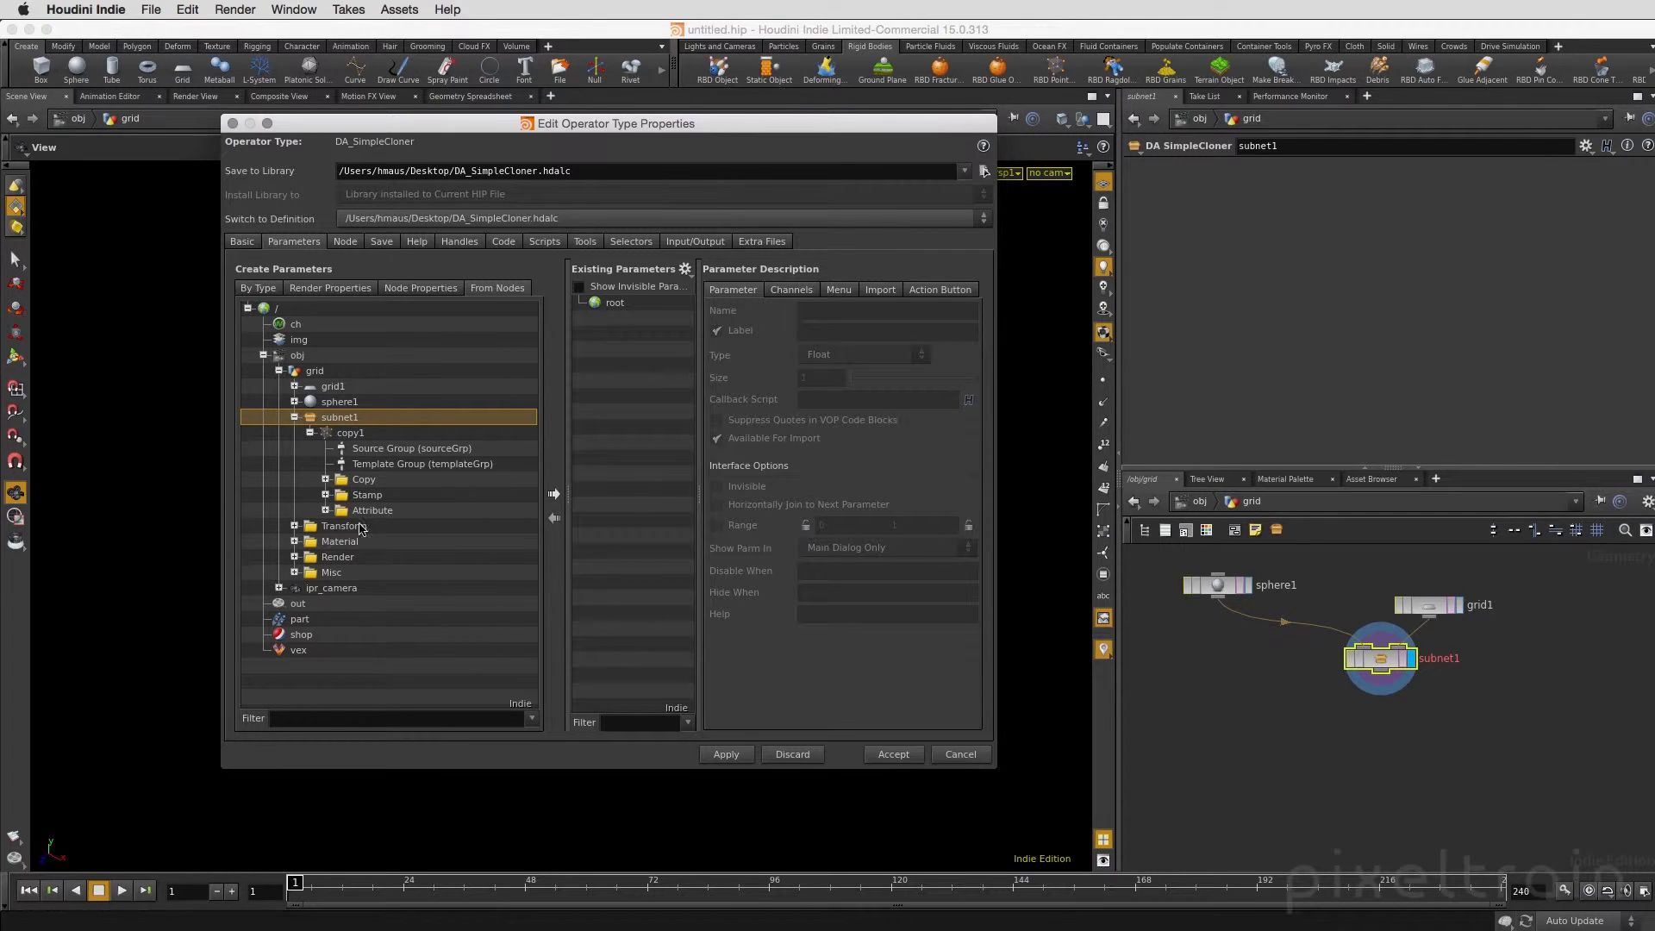
click(325, 510)
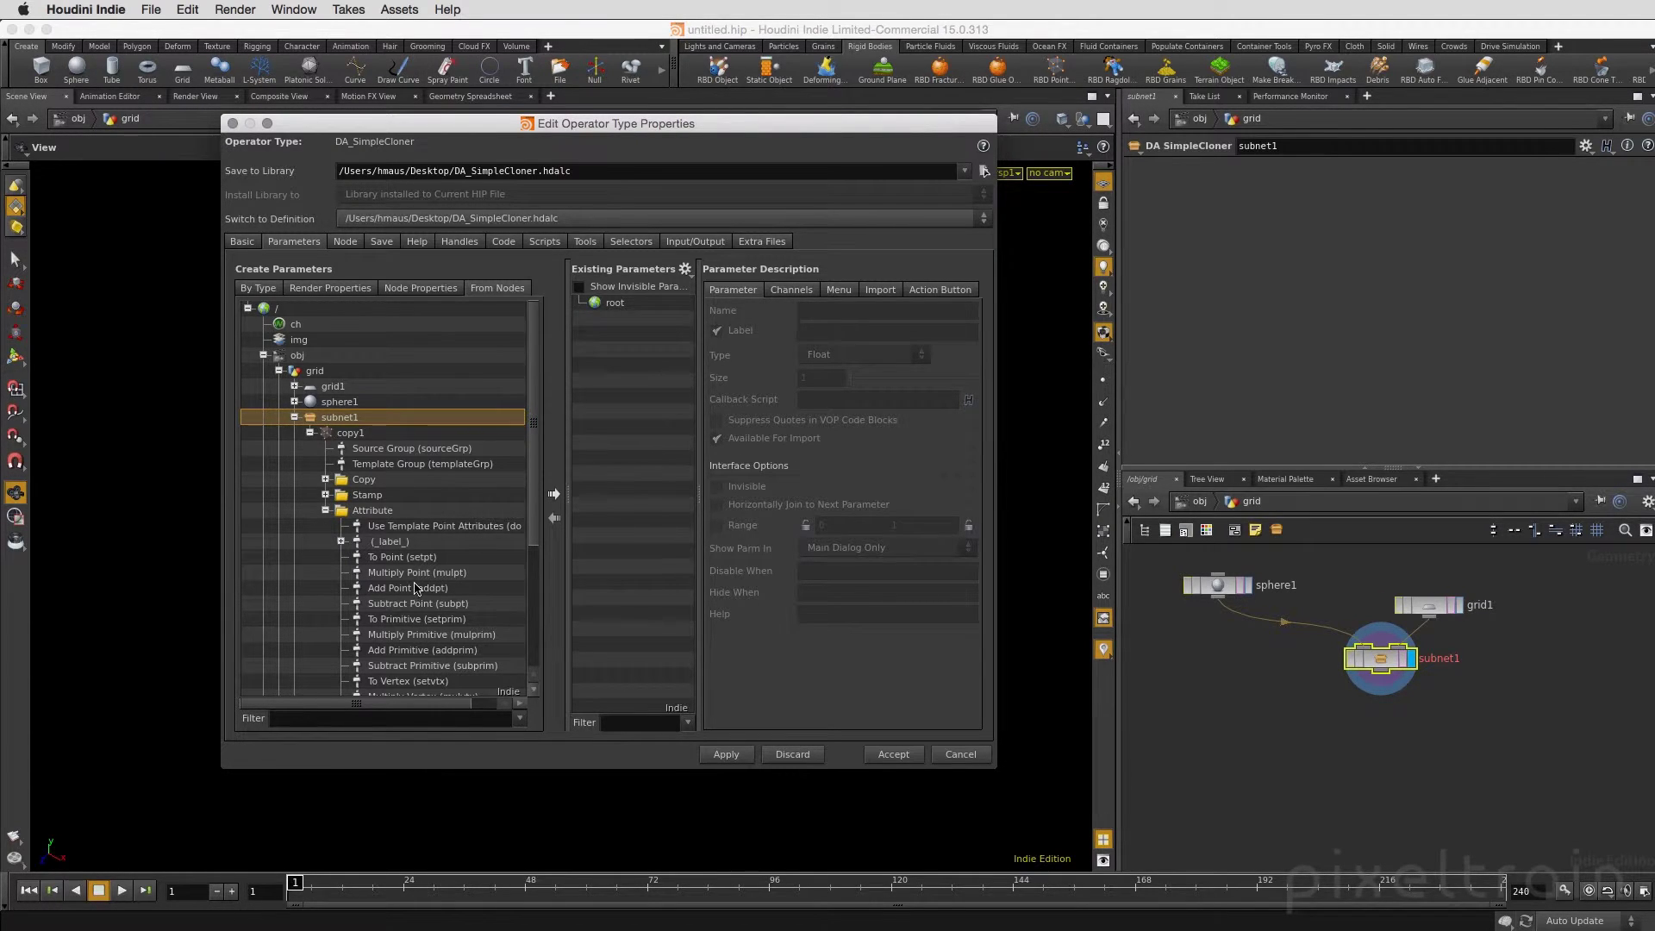
click(295, 418)
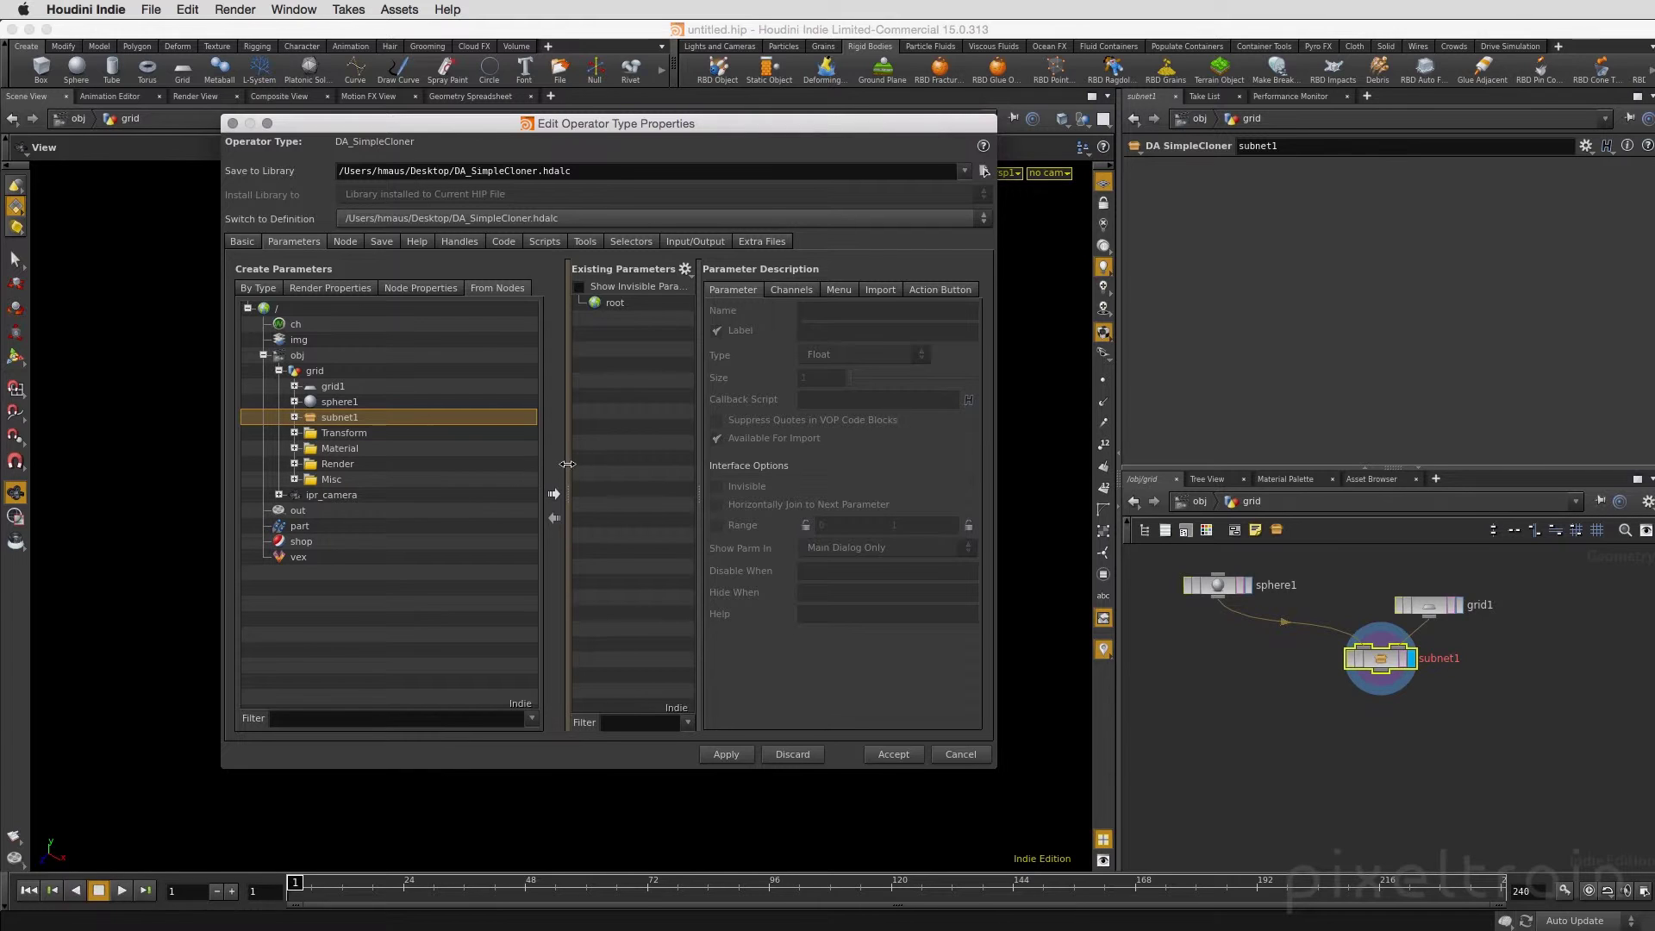
drag(538, 458, 417, 457)
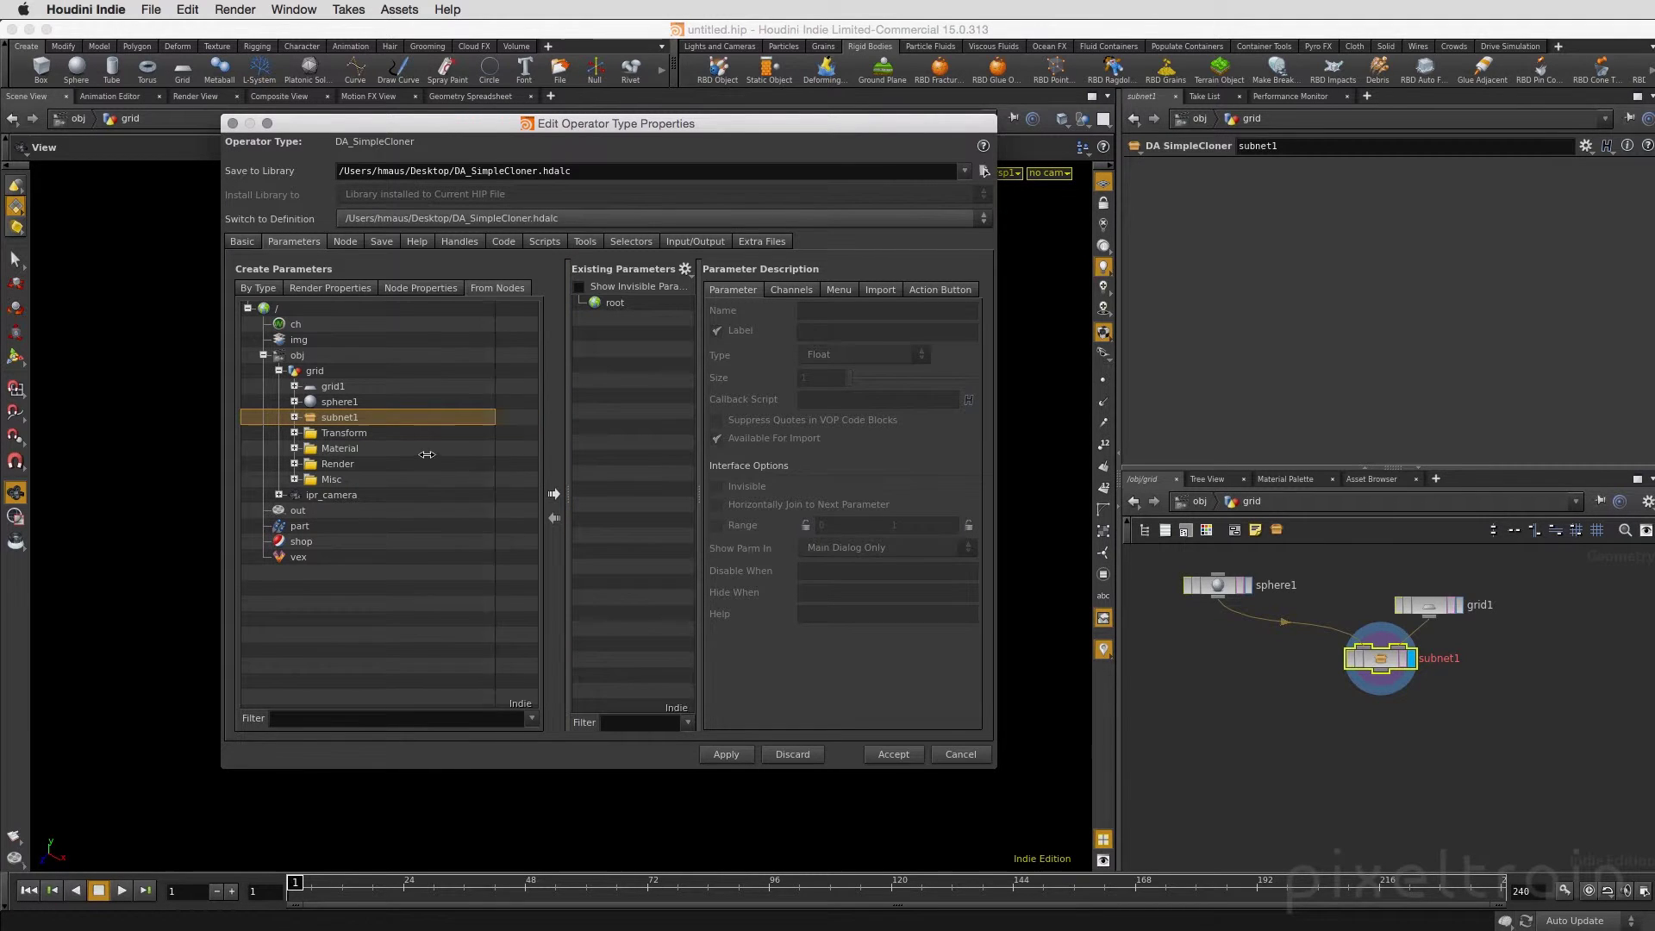
click(345, 241)
click(294, 241)
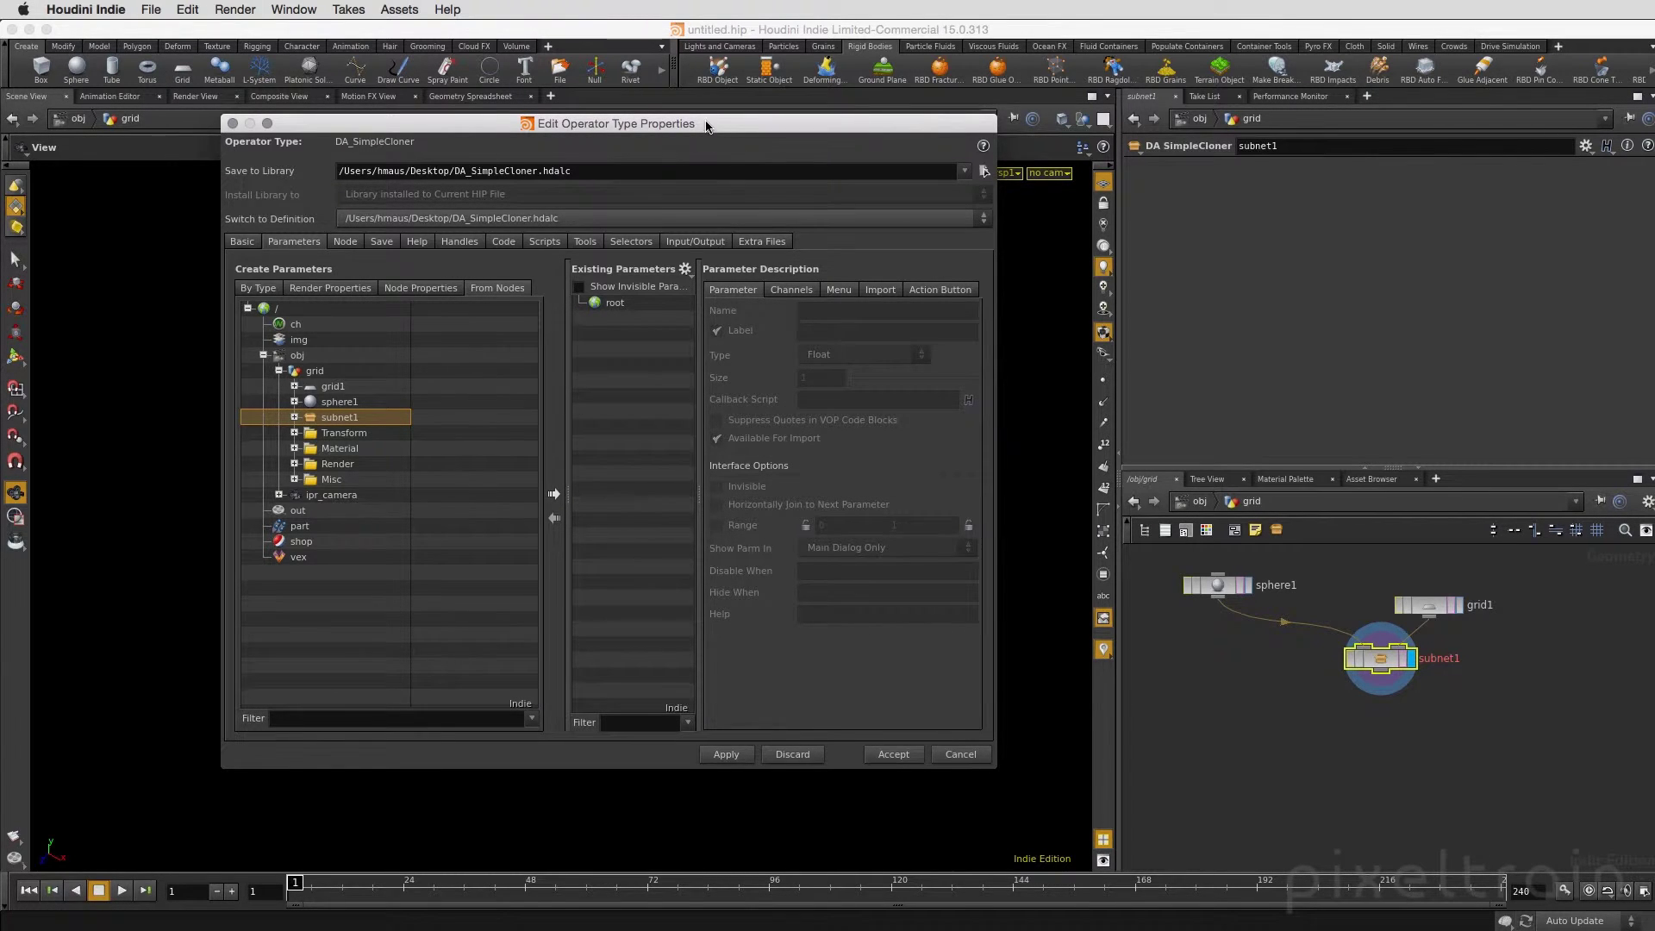
drag(709, 125, 594, 222)
- Export copy1's Uniform Scale parameter to the asset's Type Properties
double_click(1382, 660)
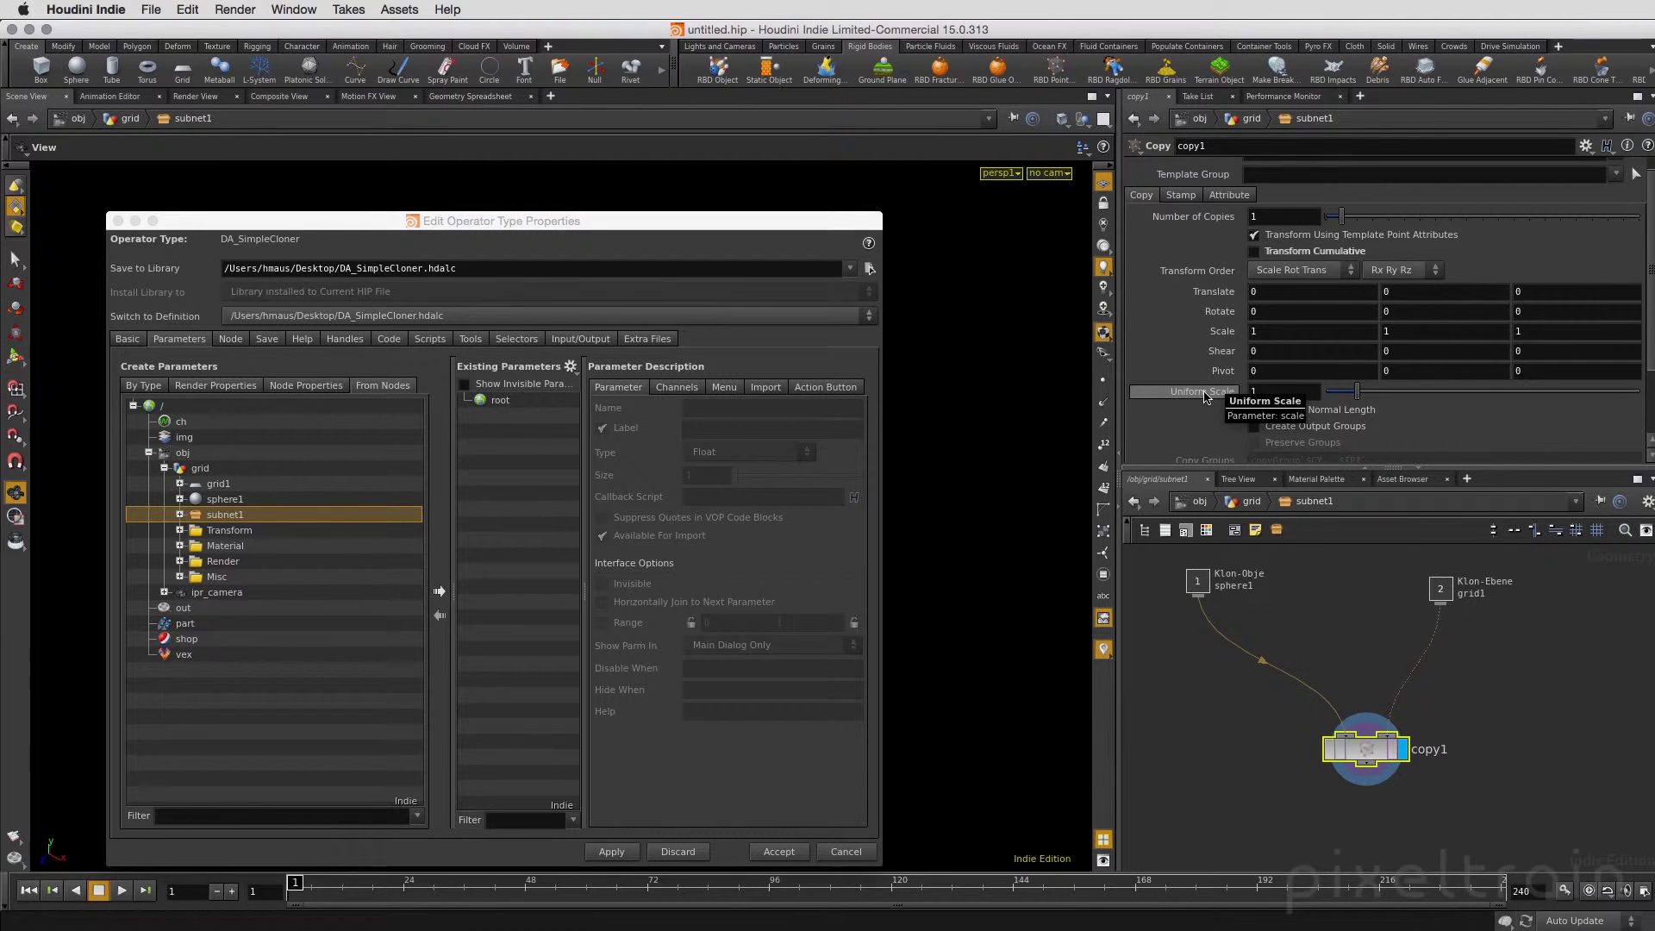
right_click(1205, 397)
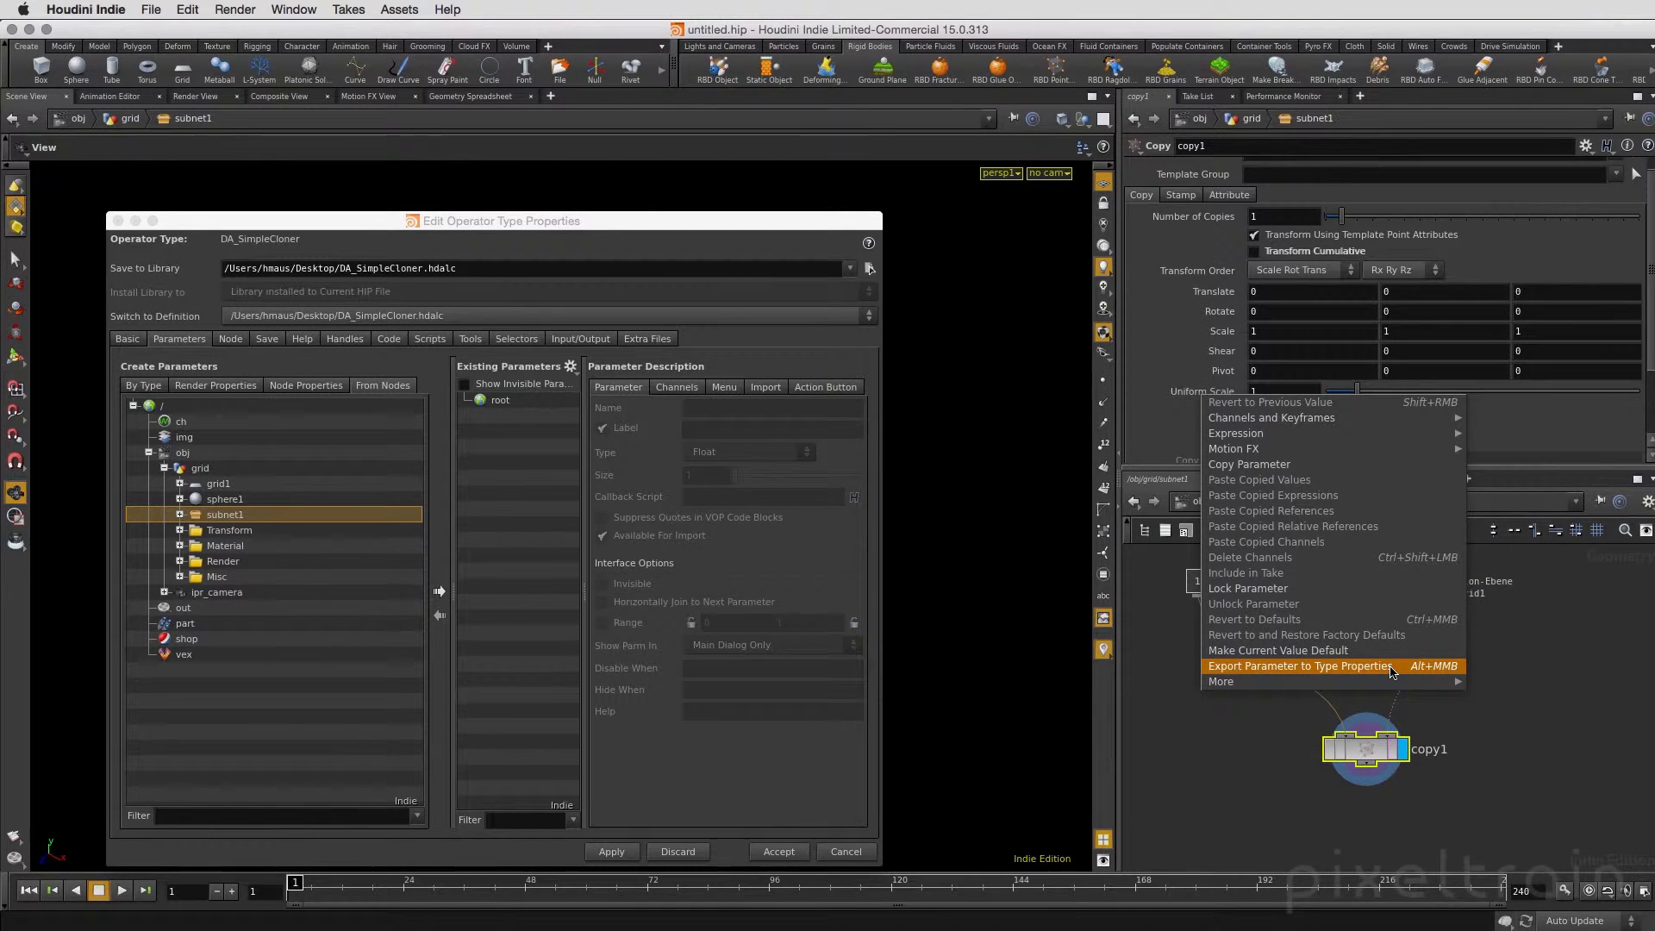
click(1442, 674)
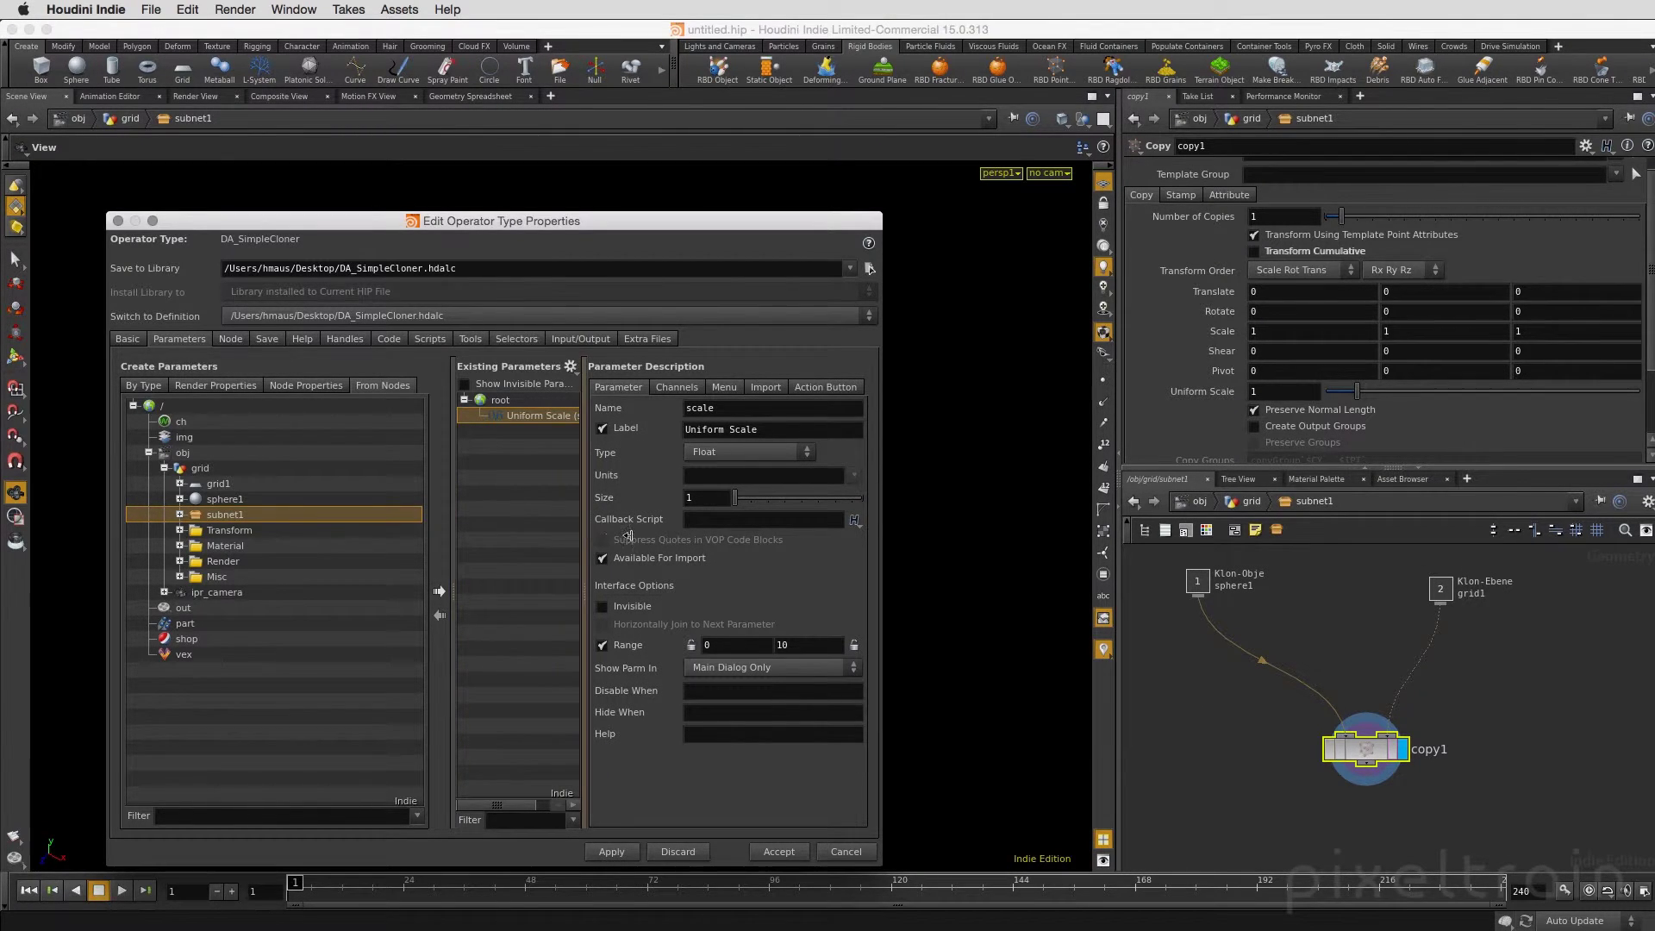
- Relabel the exported parameter Klon Skalierung and apply it
drag(887, 871, 1109, 871)
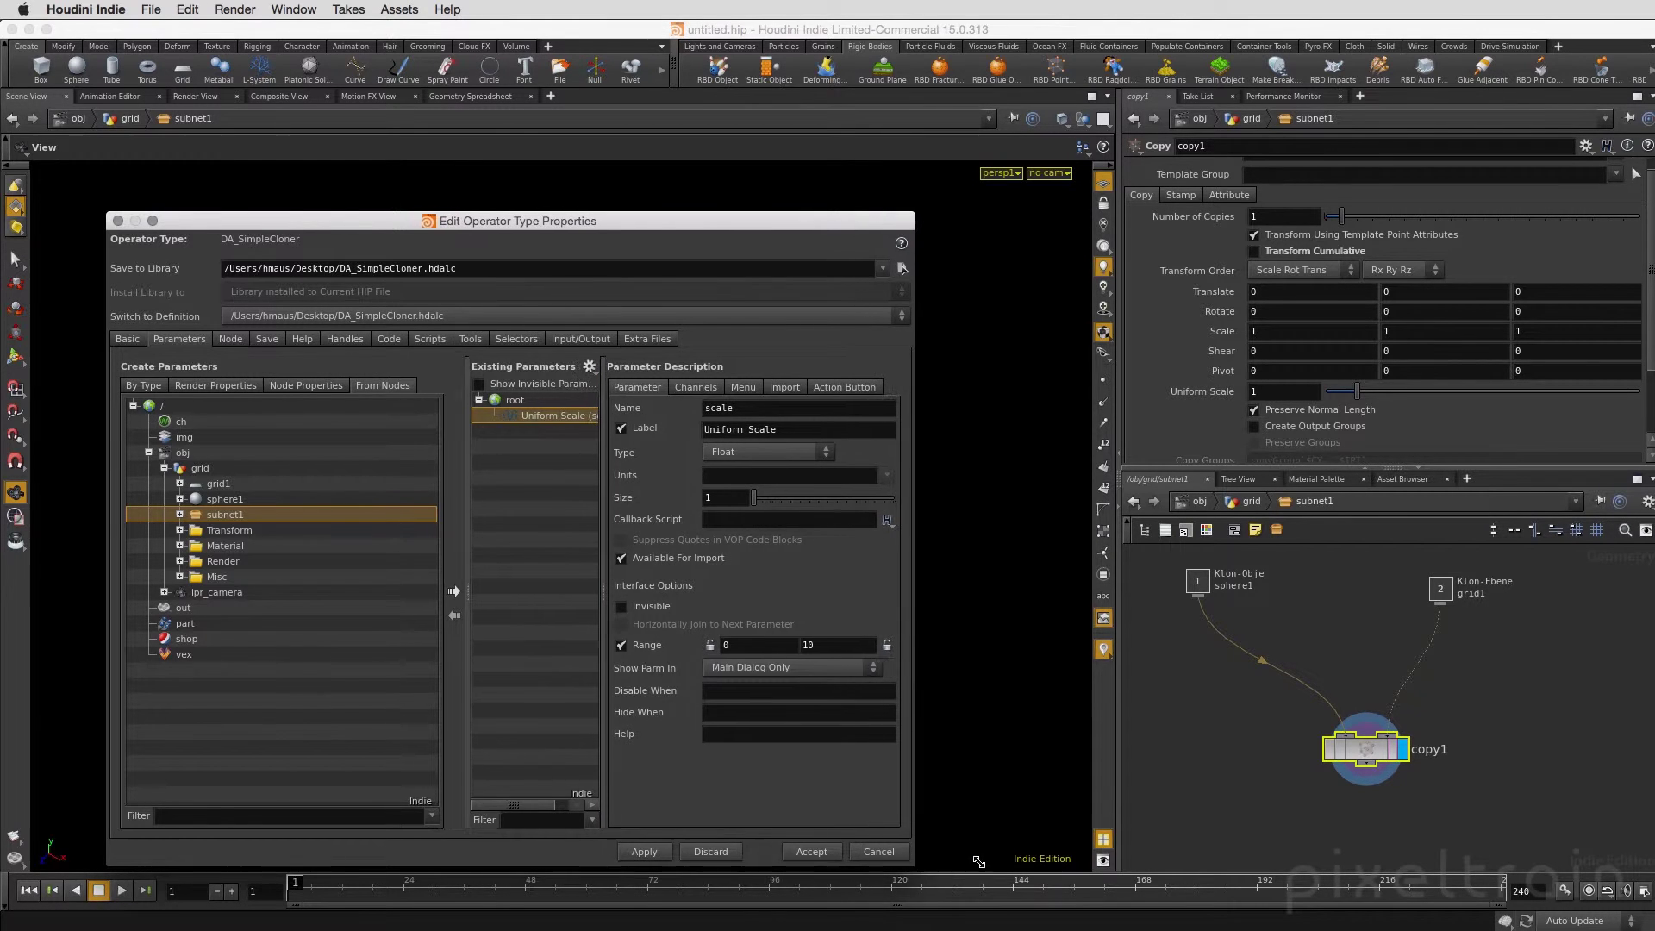
drag(554, 563, 456, 560)
mouse_move(718, 517)
mouse_down()
mouse_move(650, 516)
mouse_move(745, 516)
mouse_up()
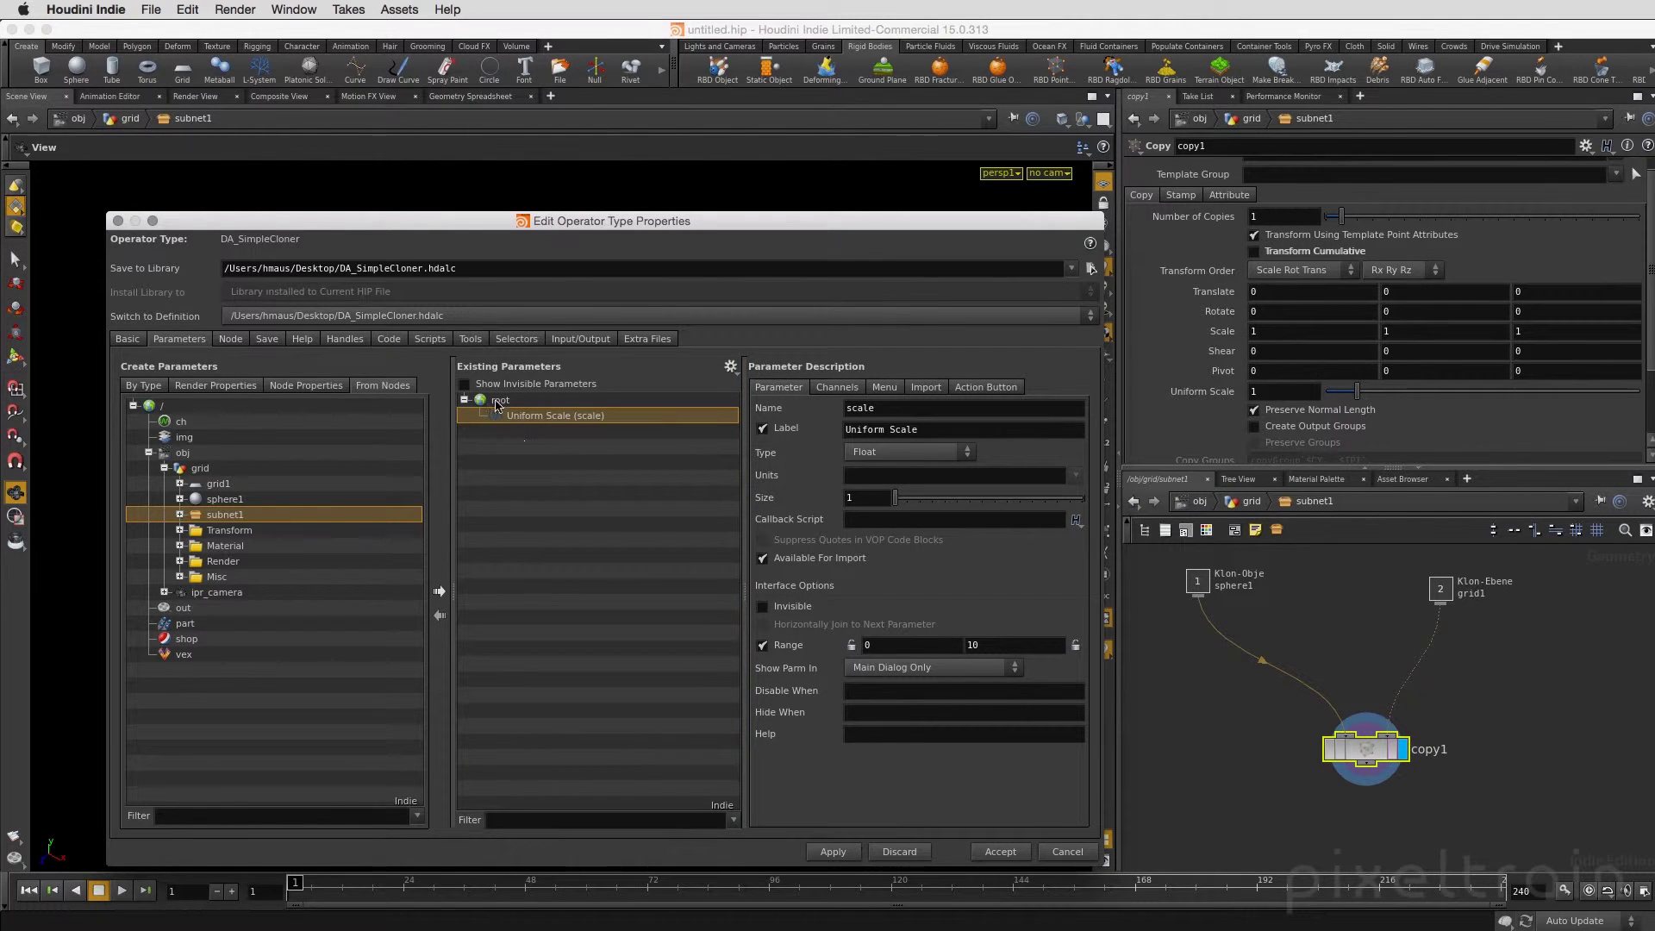
triple_click(922, 436)
text(Kn)
text(ng)
key(Return)
click(834, 854)
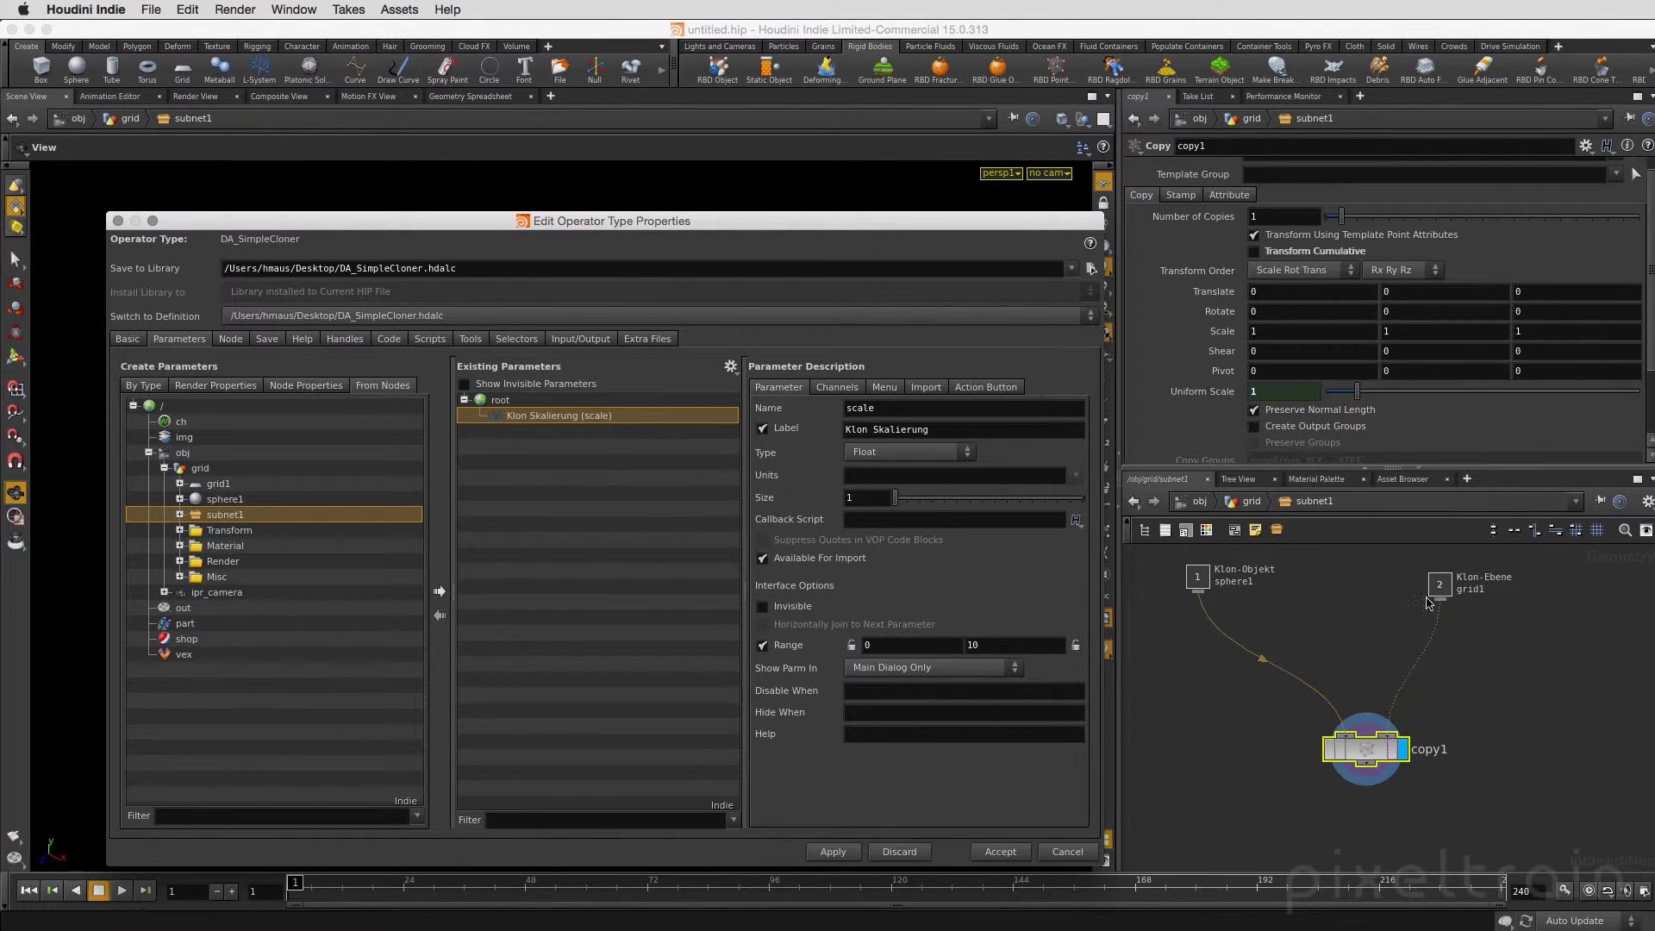
- Keep Klon Skalierung as a Float with a locked 0.01–10 range and apply
click(1250, 503)
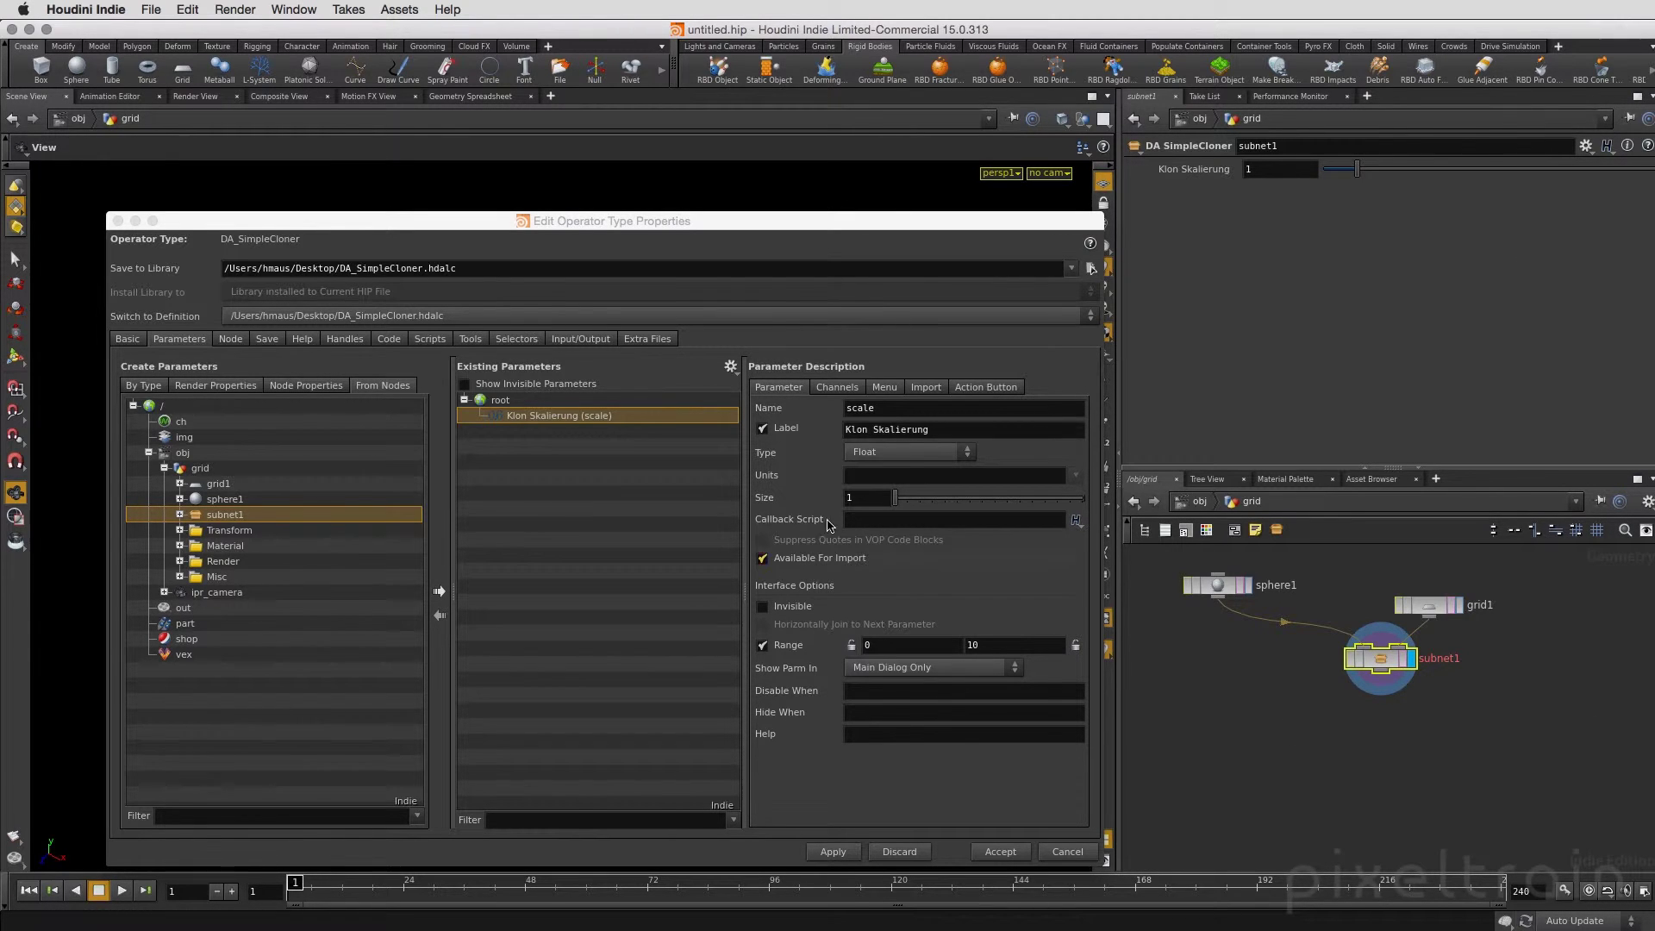
click(964, 454)
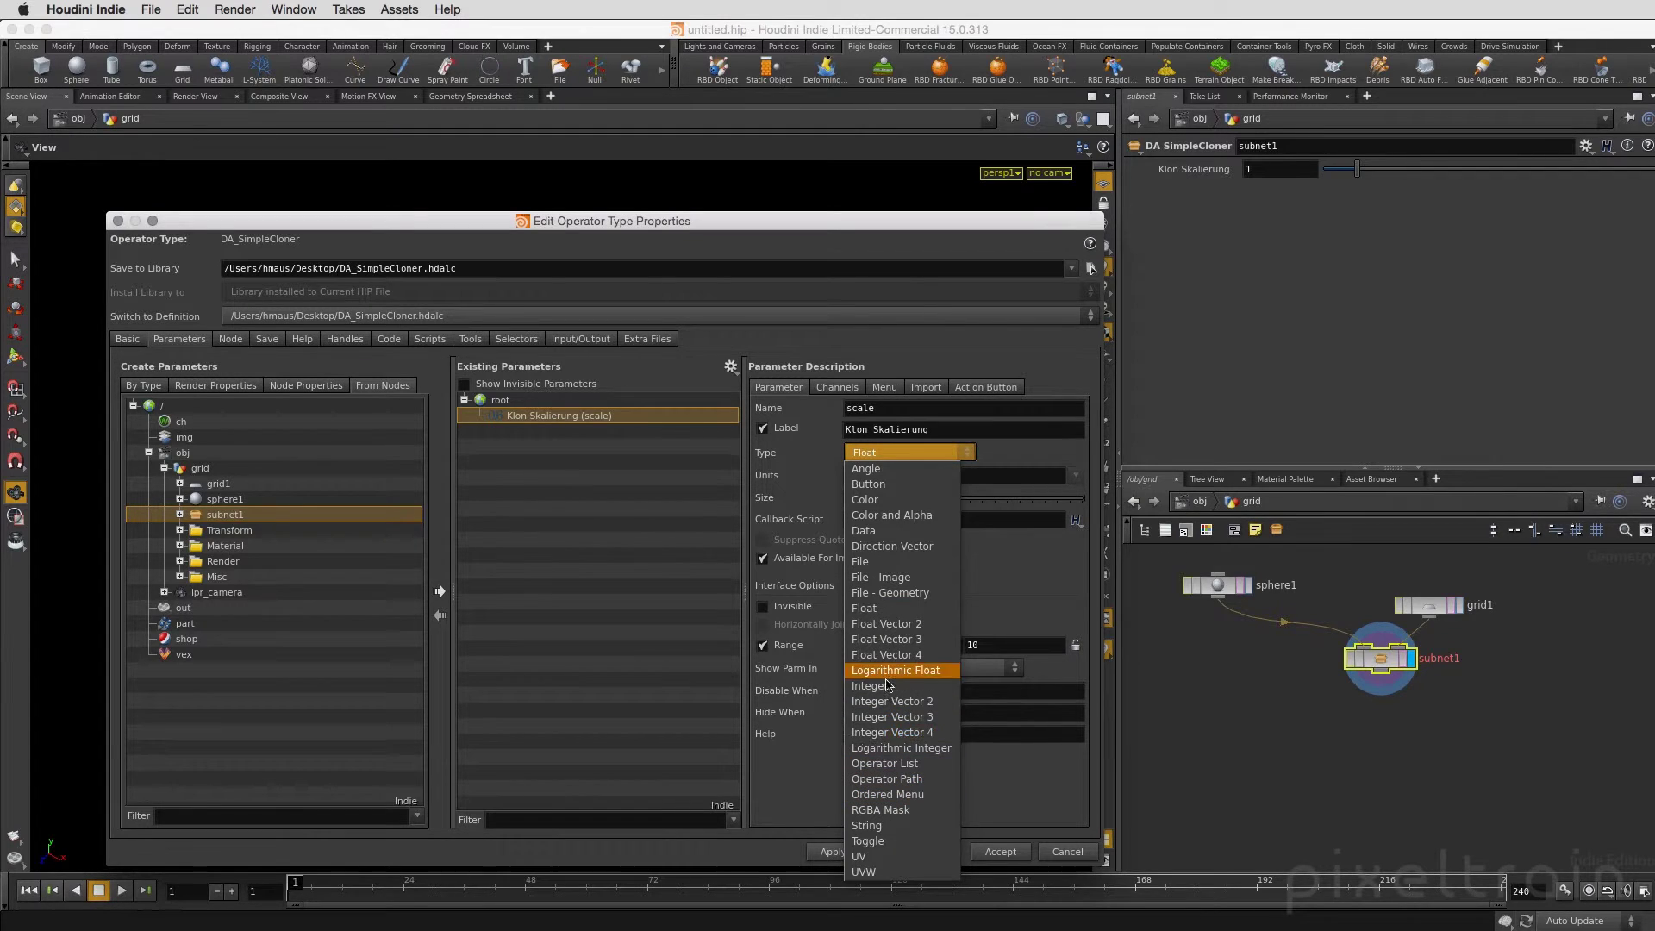
click(991, 585)
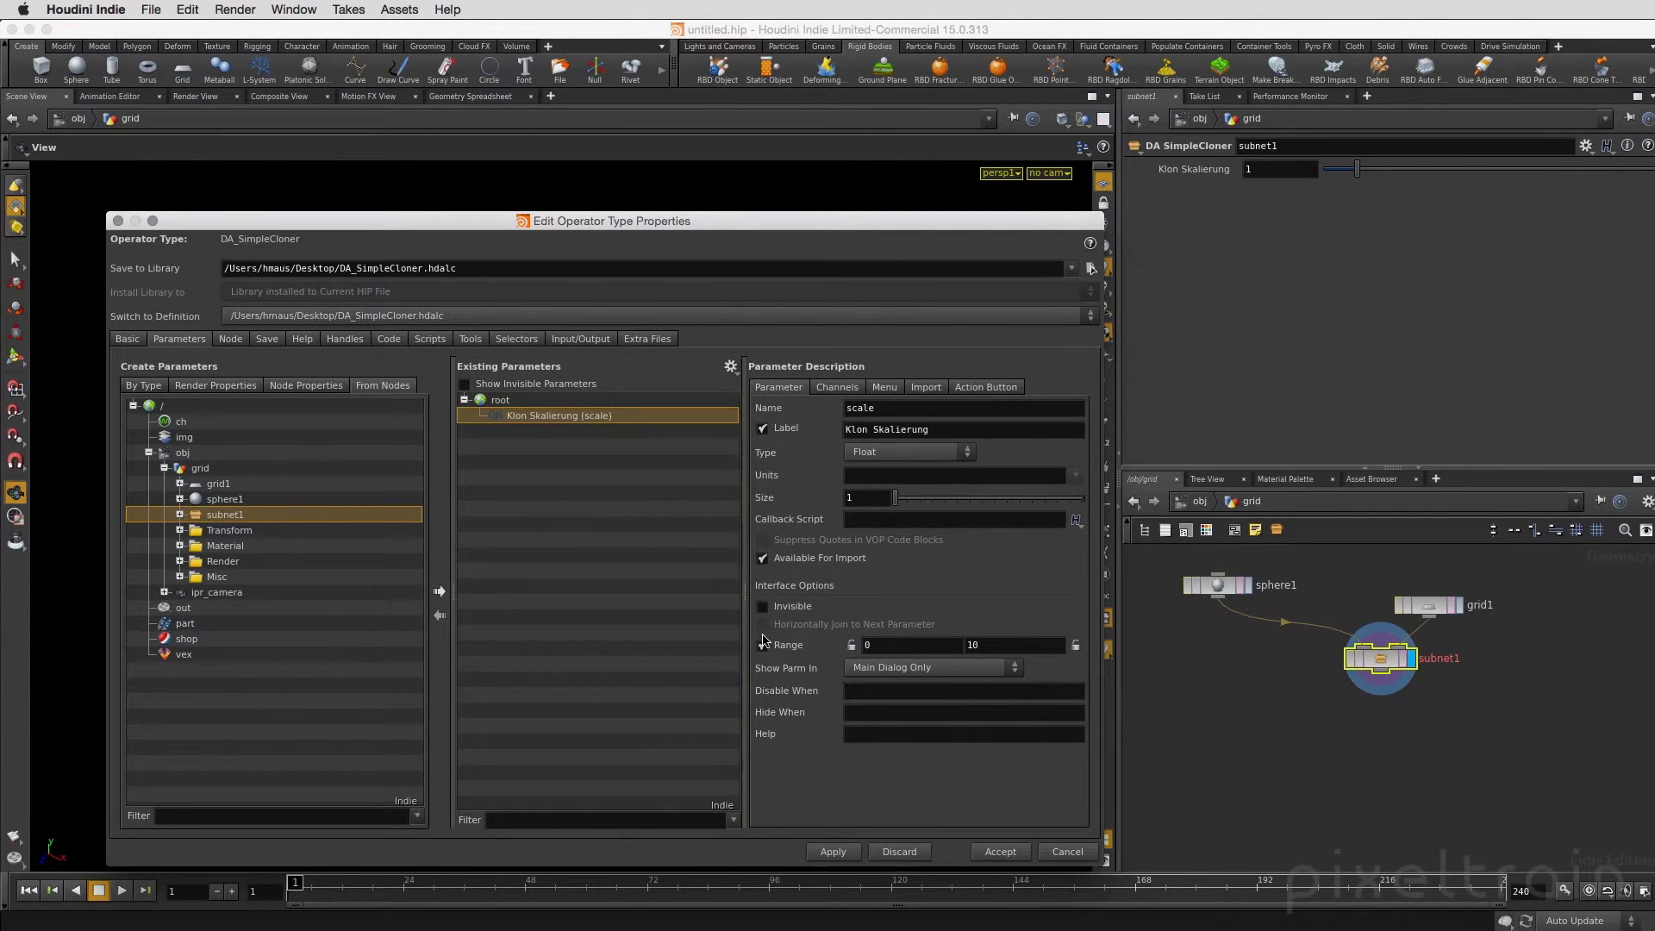
click(762, 644)
click(764, 645)
double_click(881, 652)
click(1075, 645)
click(834, 851)
- Set Klon Skalierung to 1.59, check its linked channel, and view the enlarged clones inside subnet1
drag(1356, 169, 1298, 177)
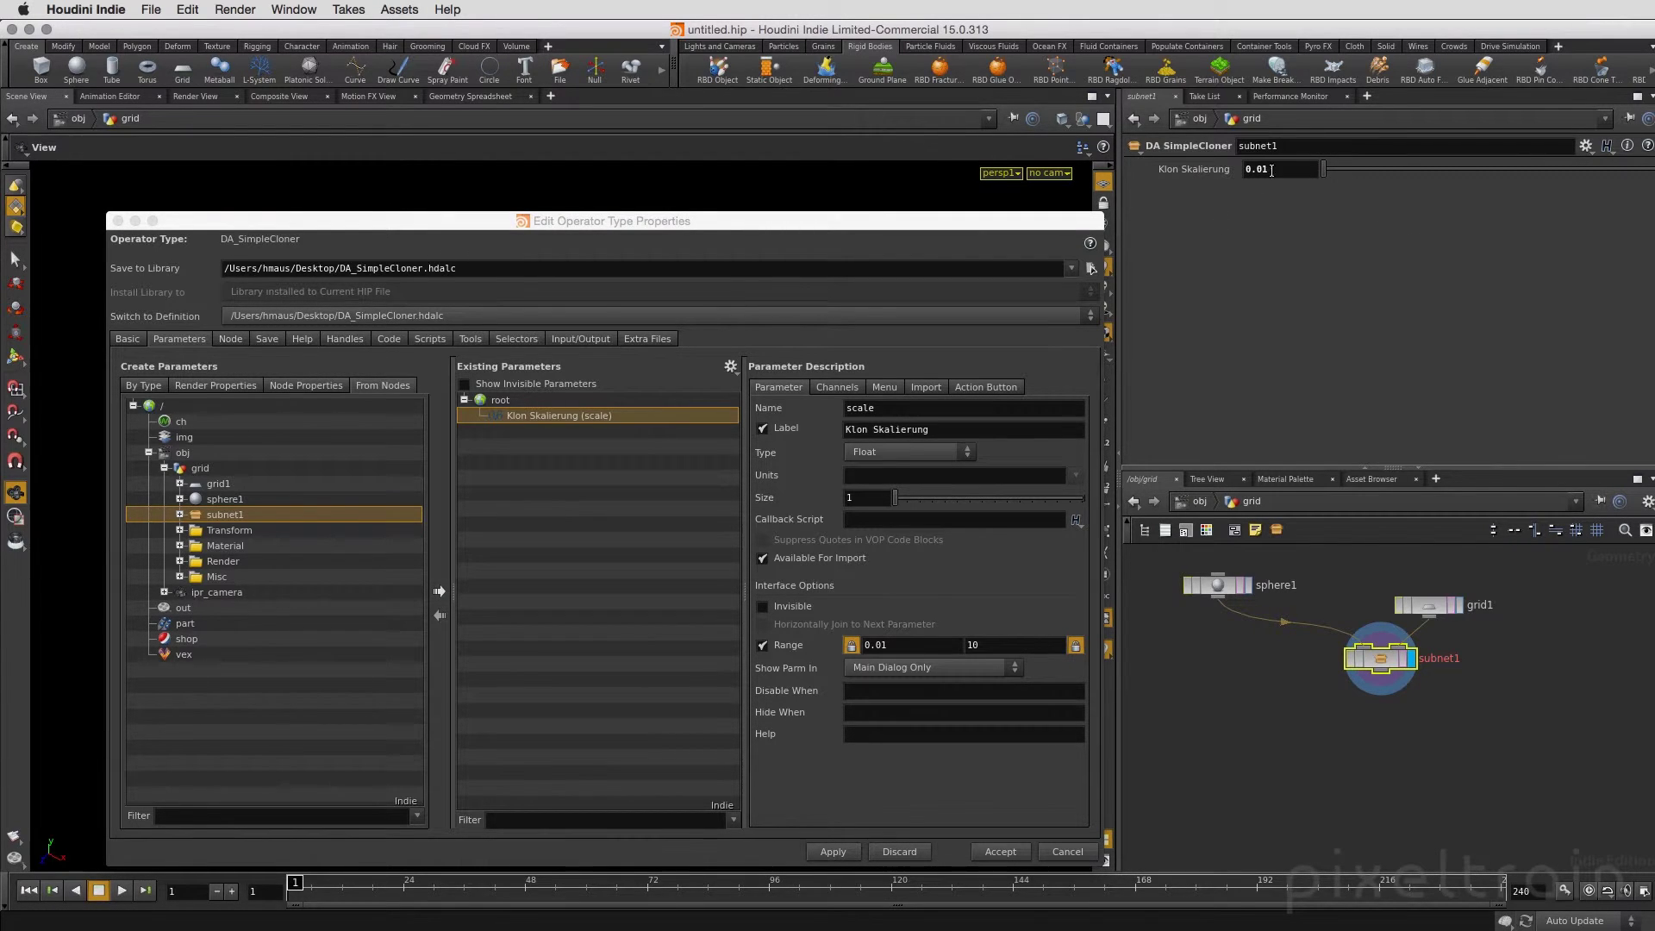
drag(1324, 169, 1376, 181)
click(829, 390)
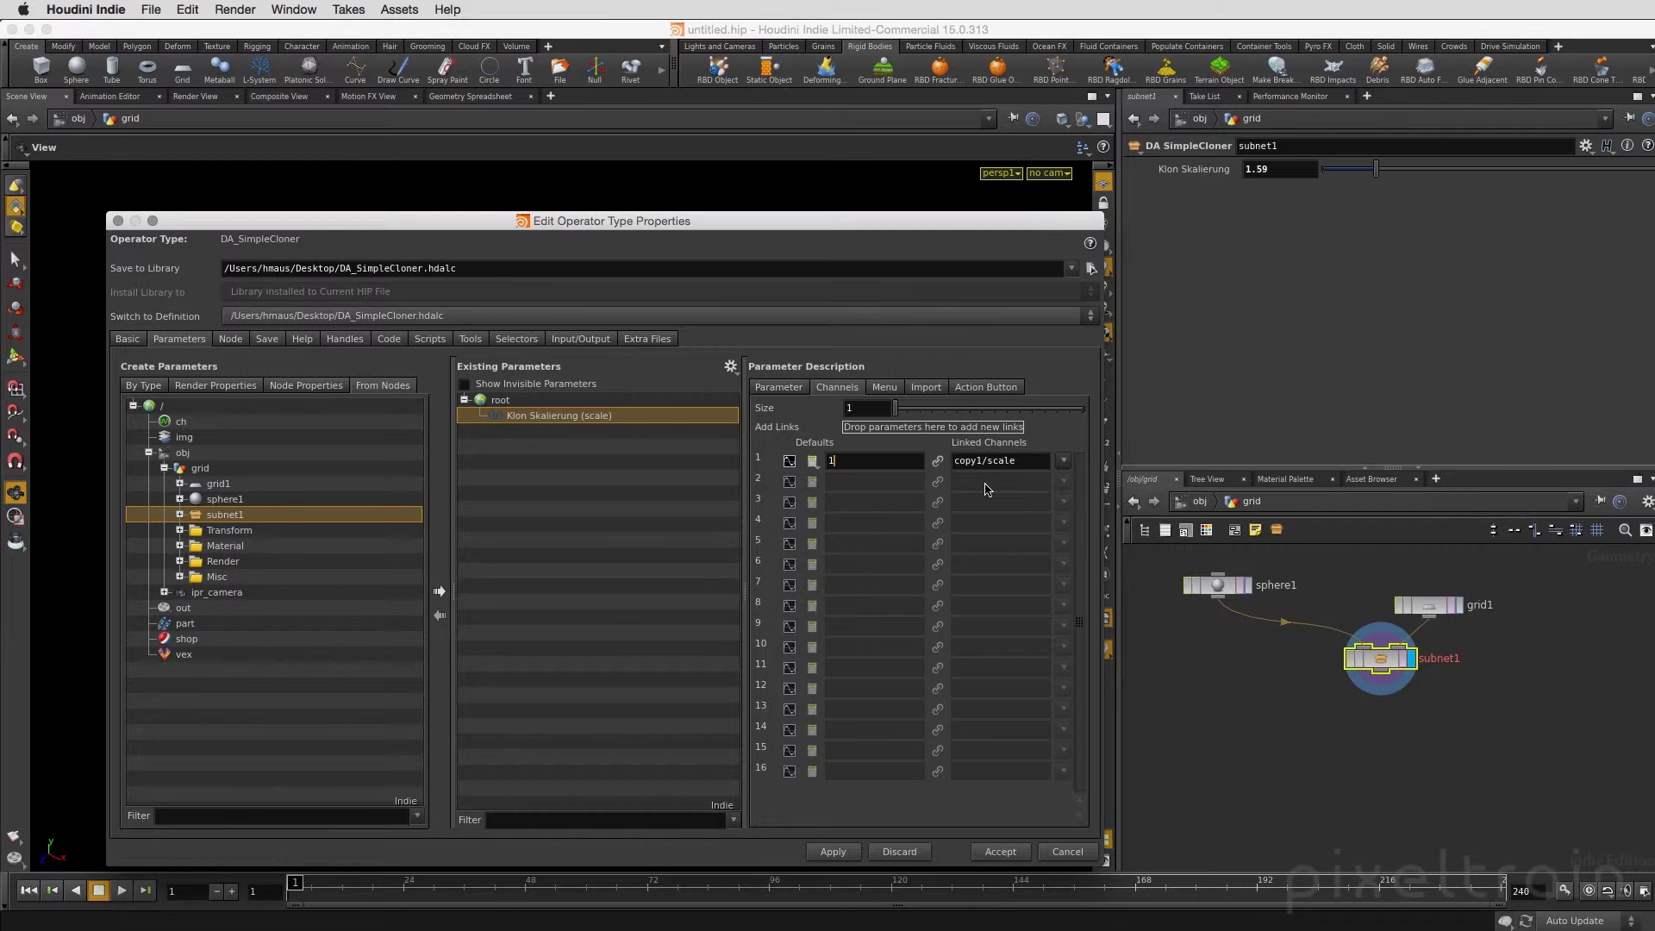
click(834, 851)
click(791, 387)
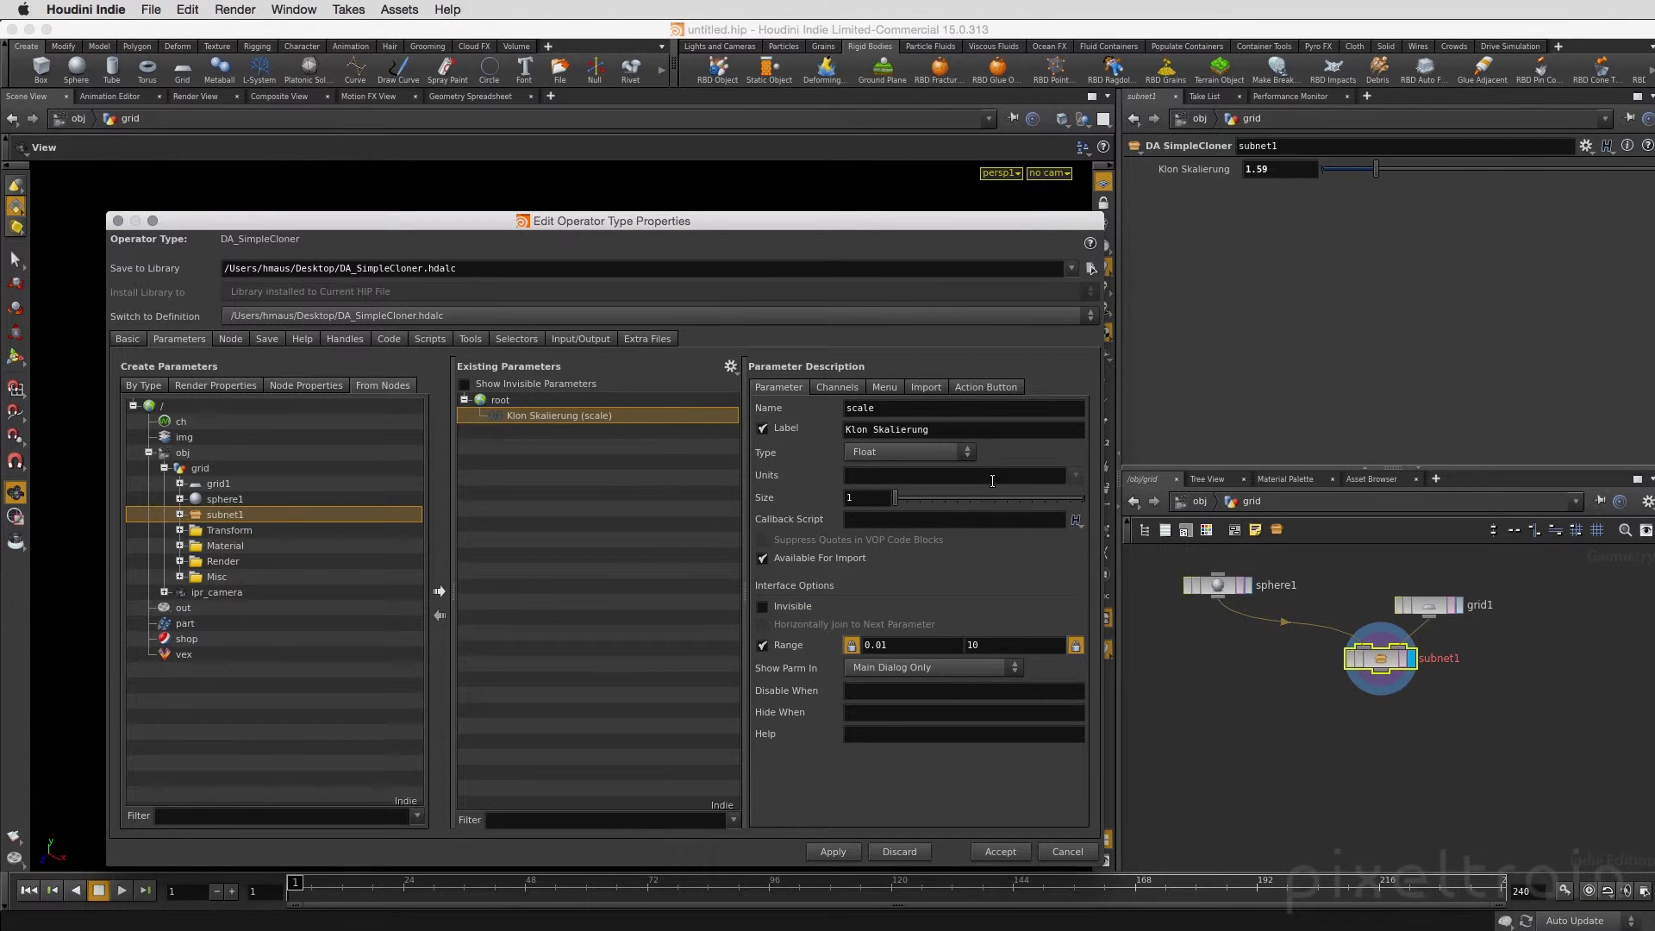
double_click(1383, 663)
click(1004, 851)
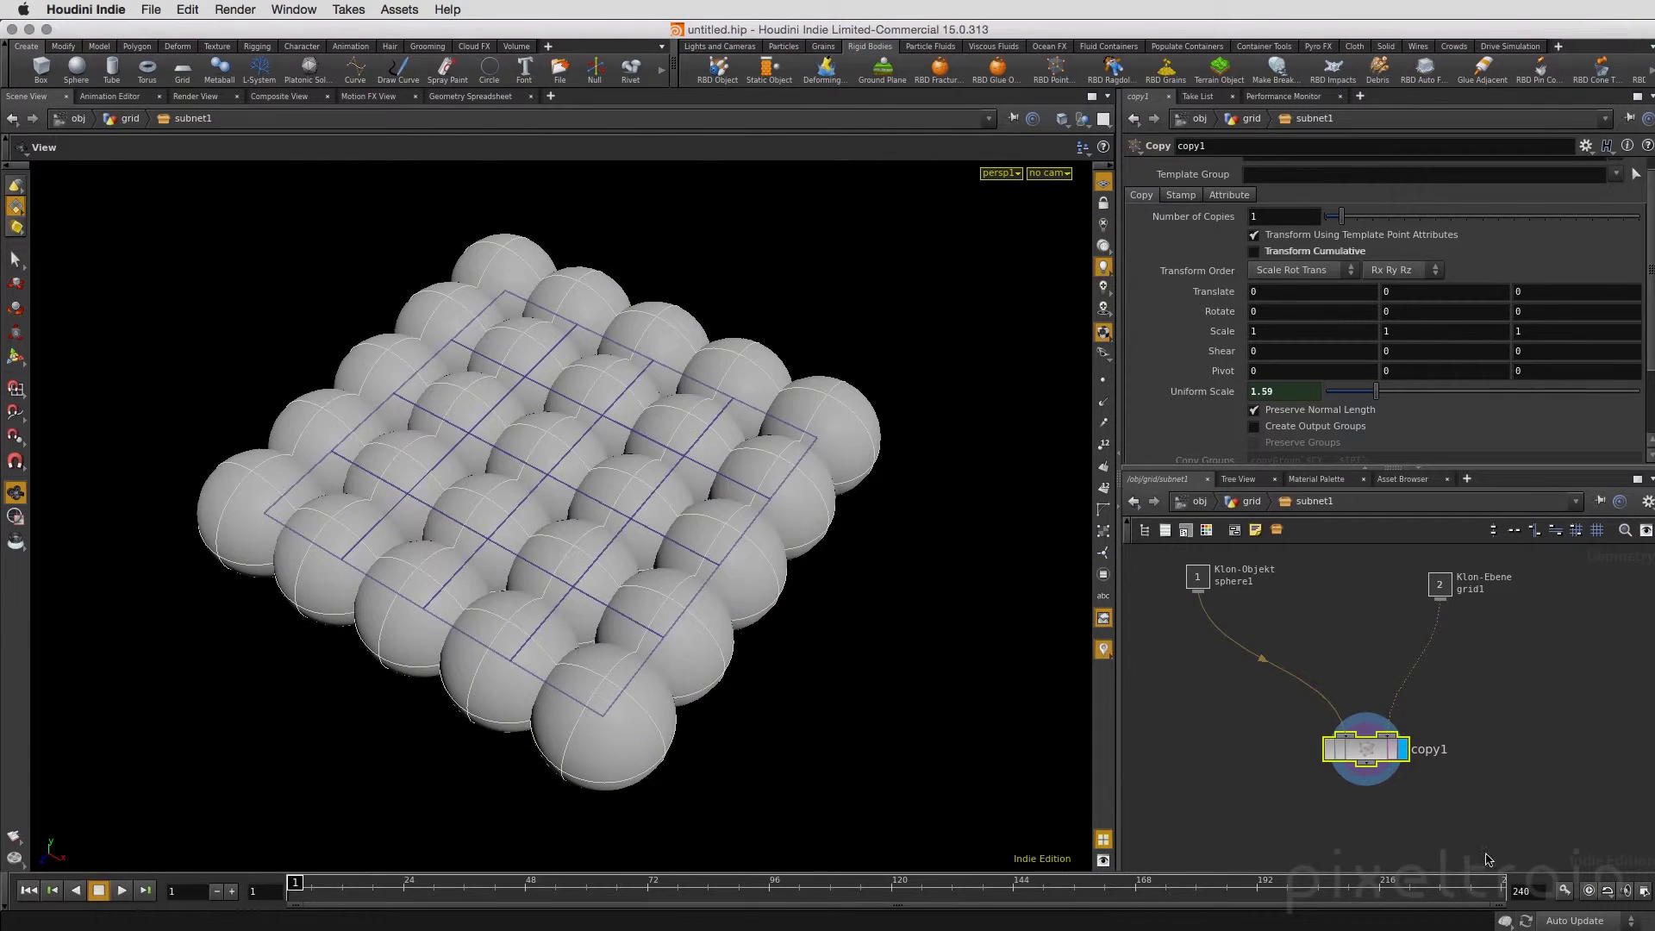
- Move copy1 aside and place an unconnected Scatter node beside it in subnet1
mouse_move(1345, 741)
mouse_down()
mouse_move(1232, 691)
mouse_move(1222, 652)
mouse_up()
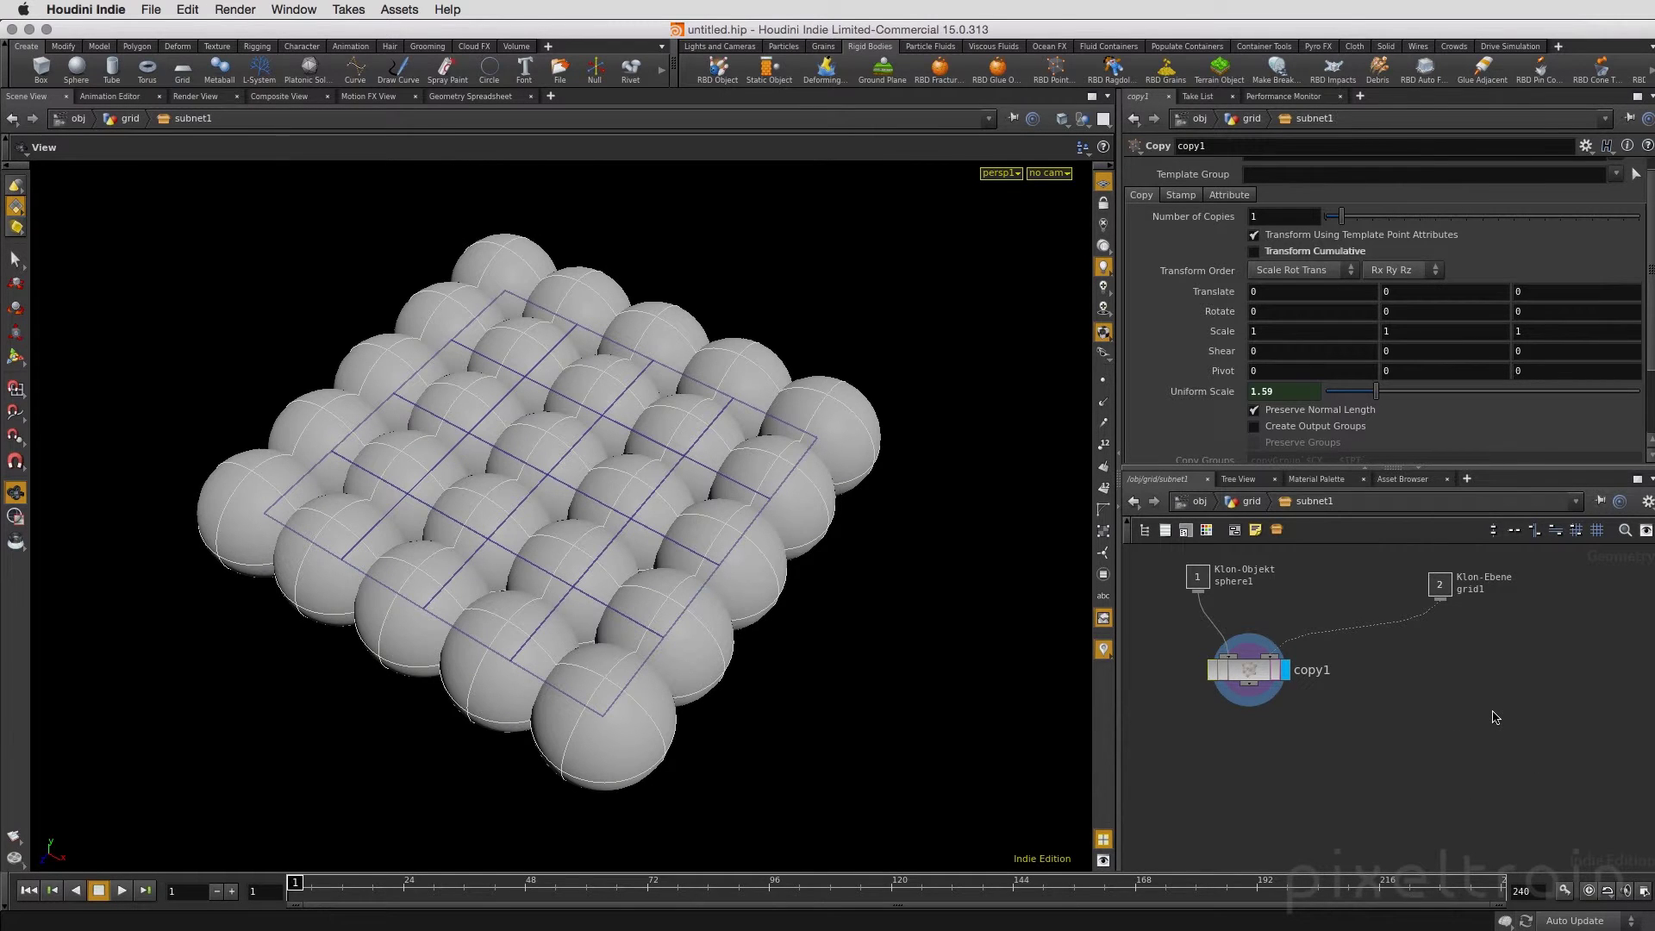
key(Tab)
key(Escape)
click(1525, 714)
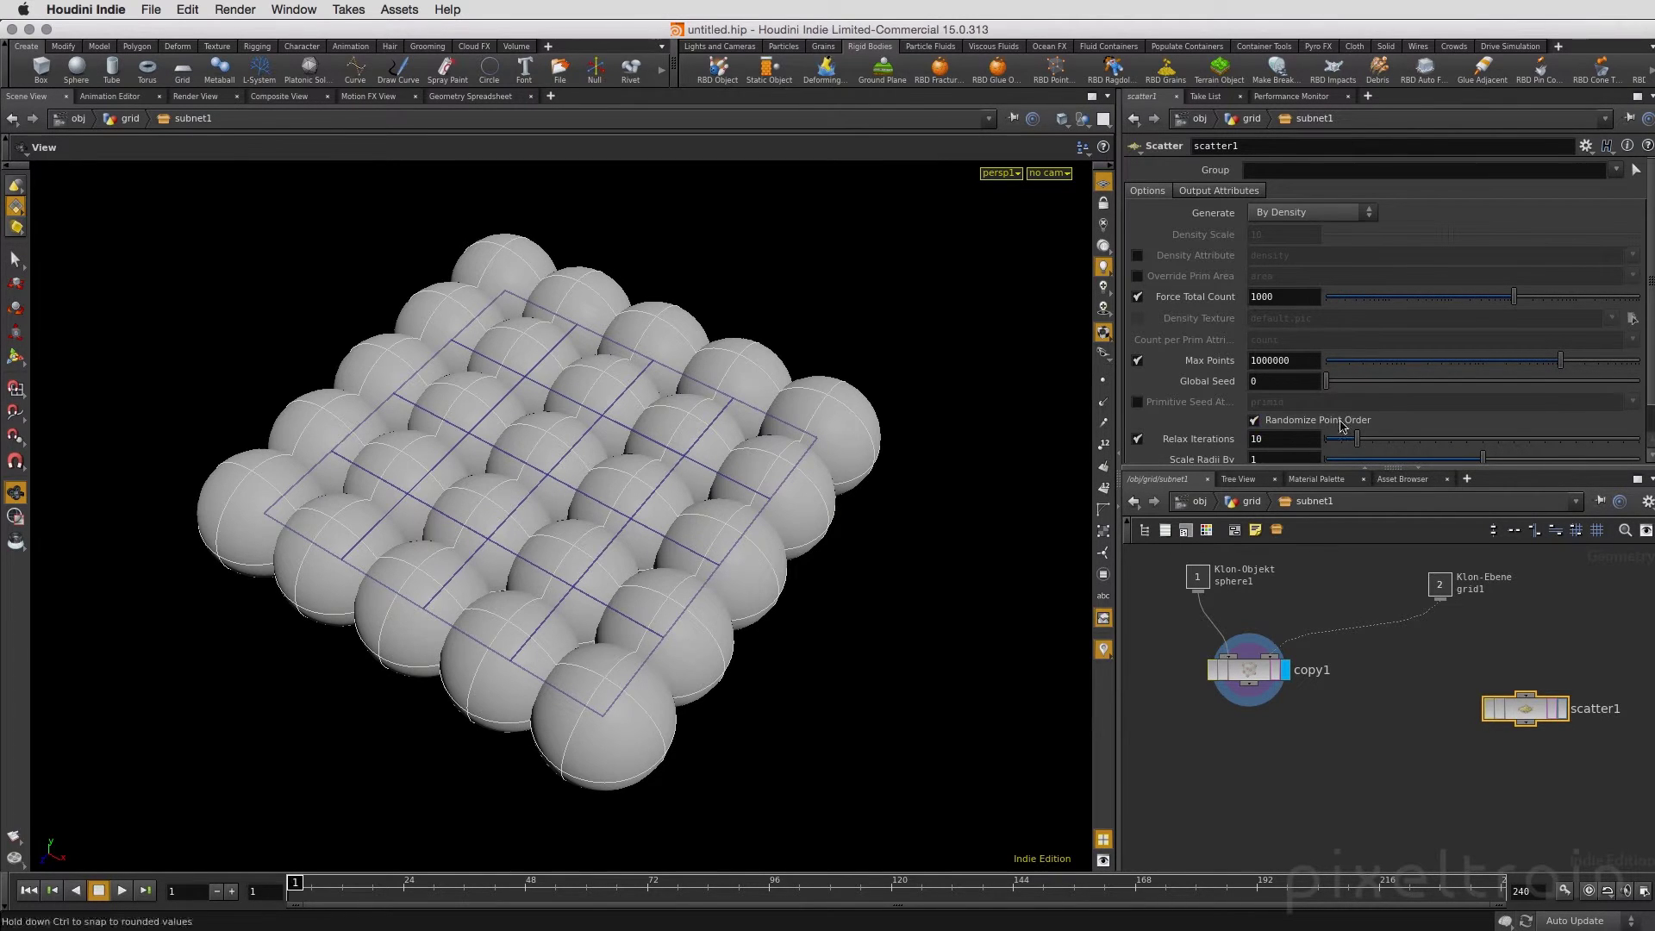
- Give scatter1 a 50-point count, wire grid1 into it and display its result
click(1267, 296)
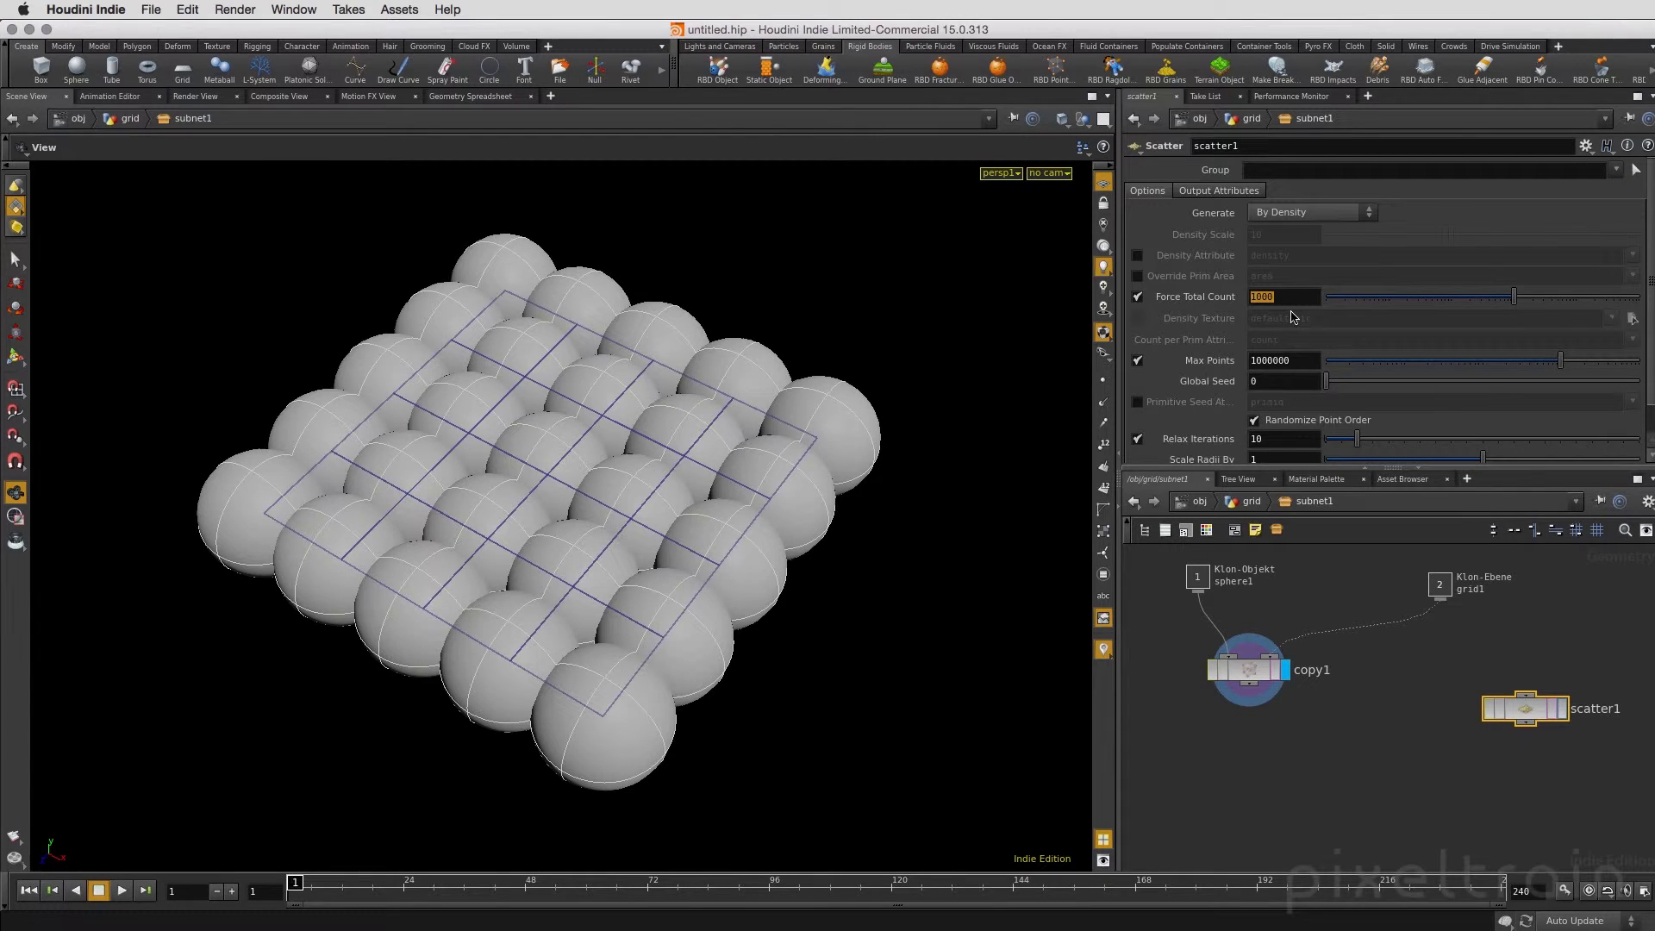
text(50)
key(Tab)
drag(1256, 685, 1260, 736)
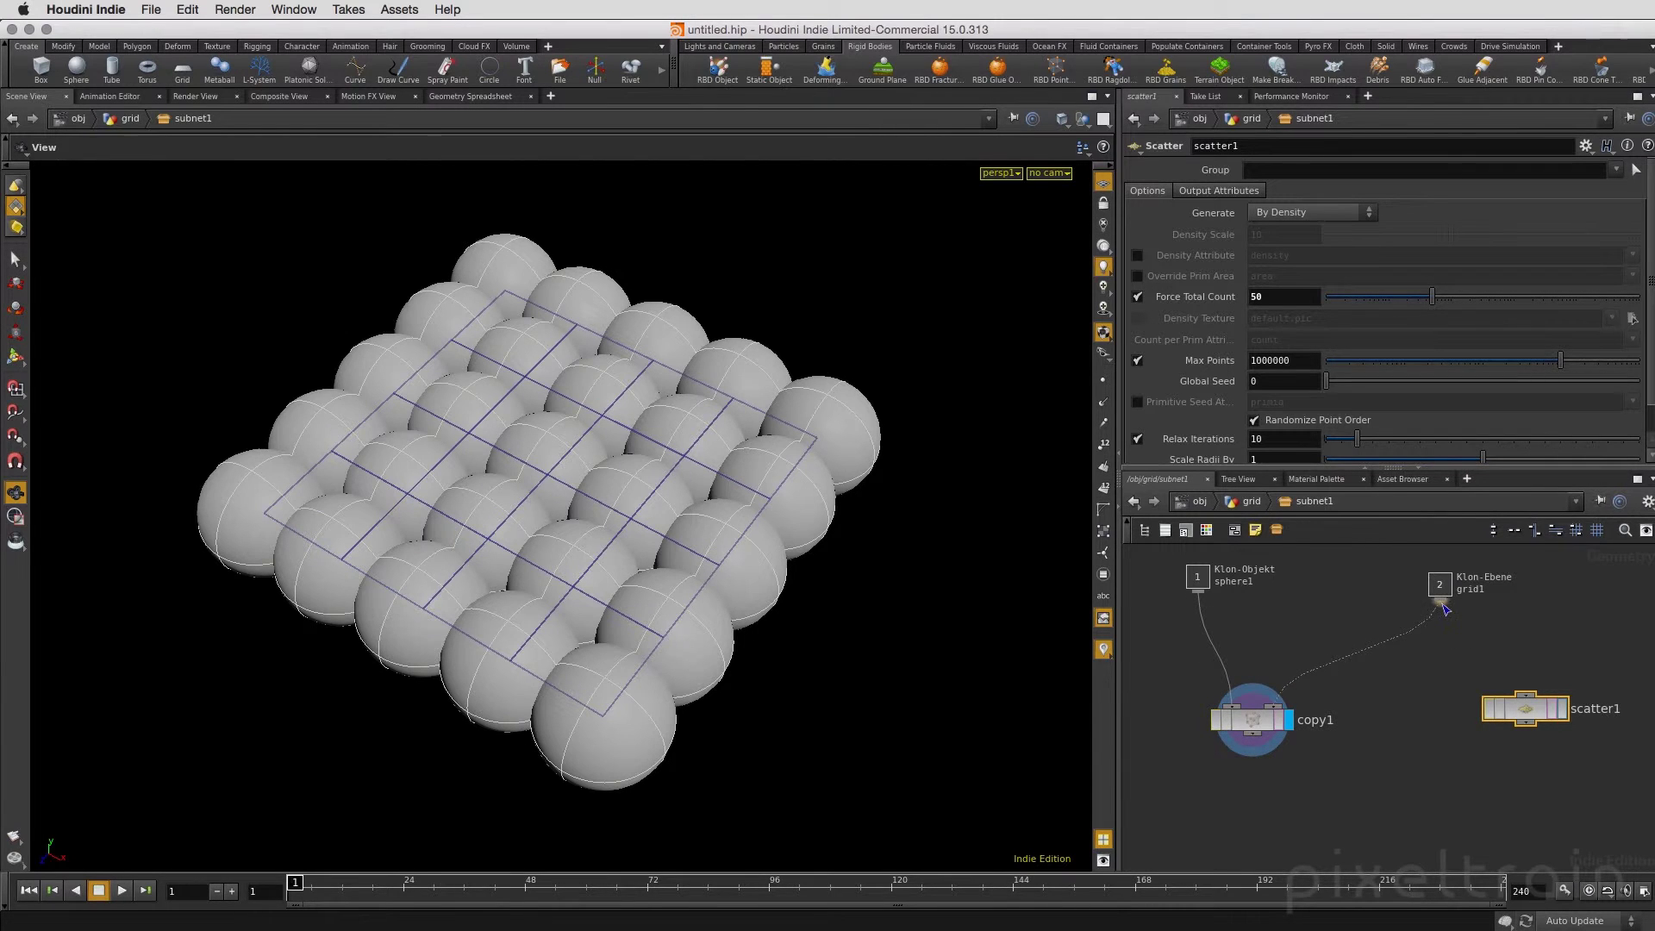
drag(1523, 696, 1440, 601)
drag(1532, 702, 1514, 675)
click(1543, 681)
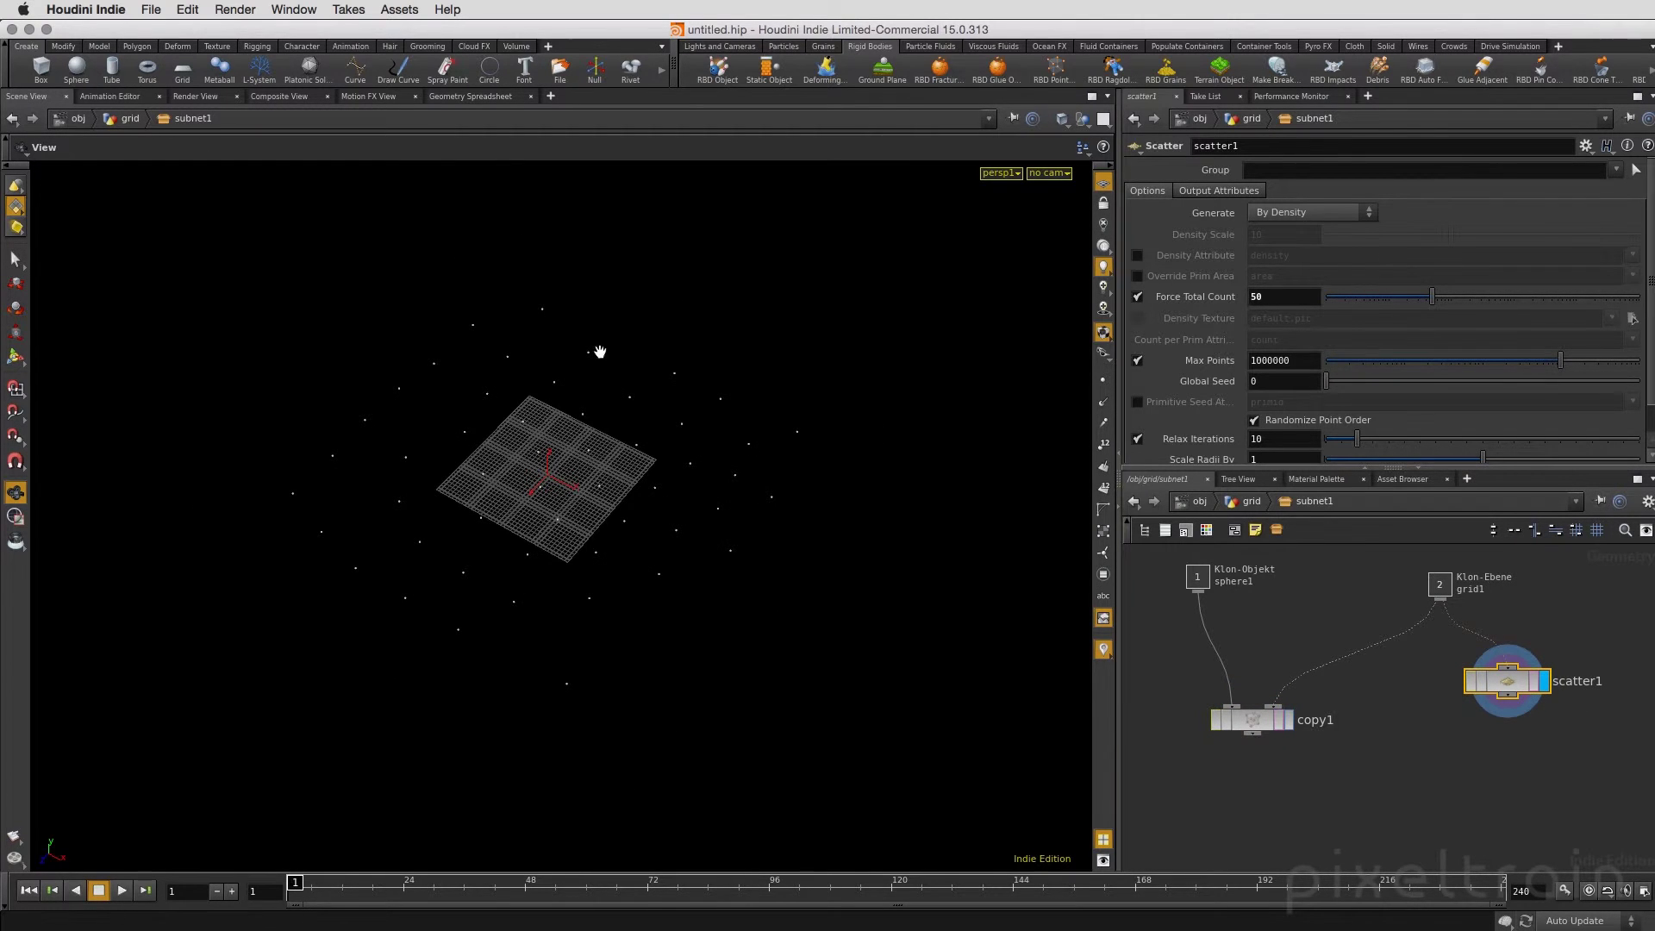
- Raise scatter1 to 100 points and feed them into copy1 instead of grid1
double_click(1275, 296)
text(00)
key(Tab)
mouse_move(691, 583)
mouse_down()
mouse_move(754, 481)
mouse_move(897, 406)
mouse_move(618, 550)
mouse_move(668, 555)
mouse_up()
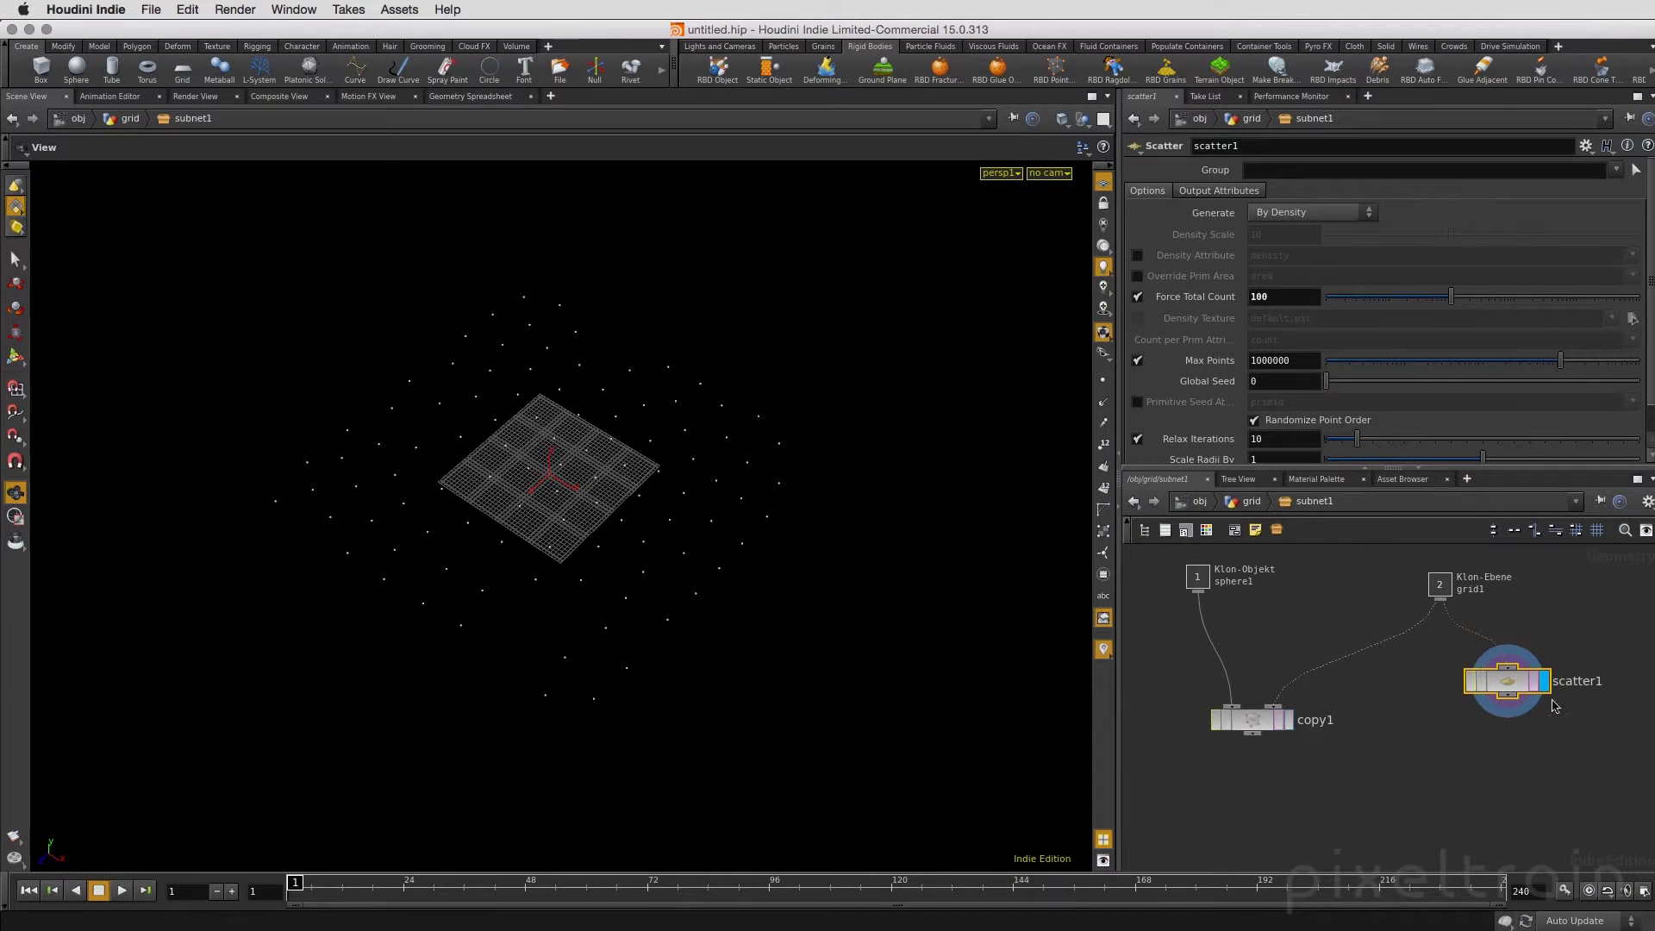
drag(1257, 723, 1254, 748)
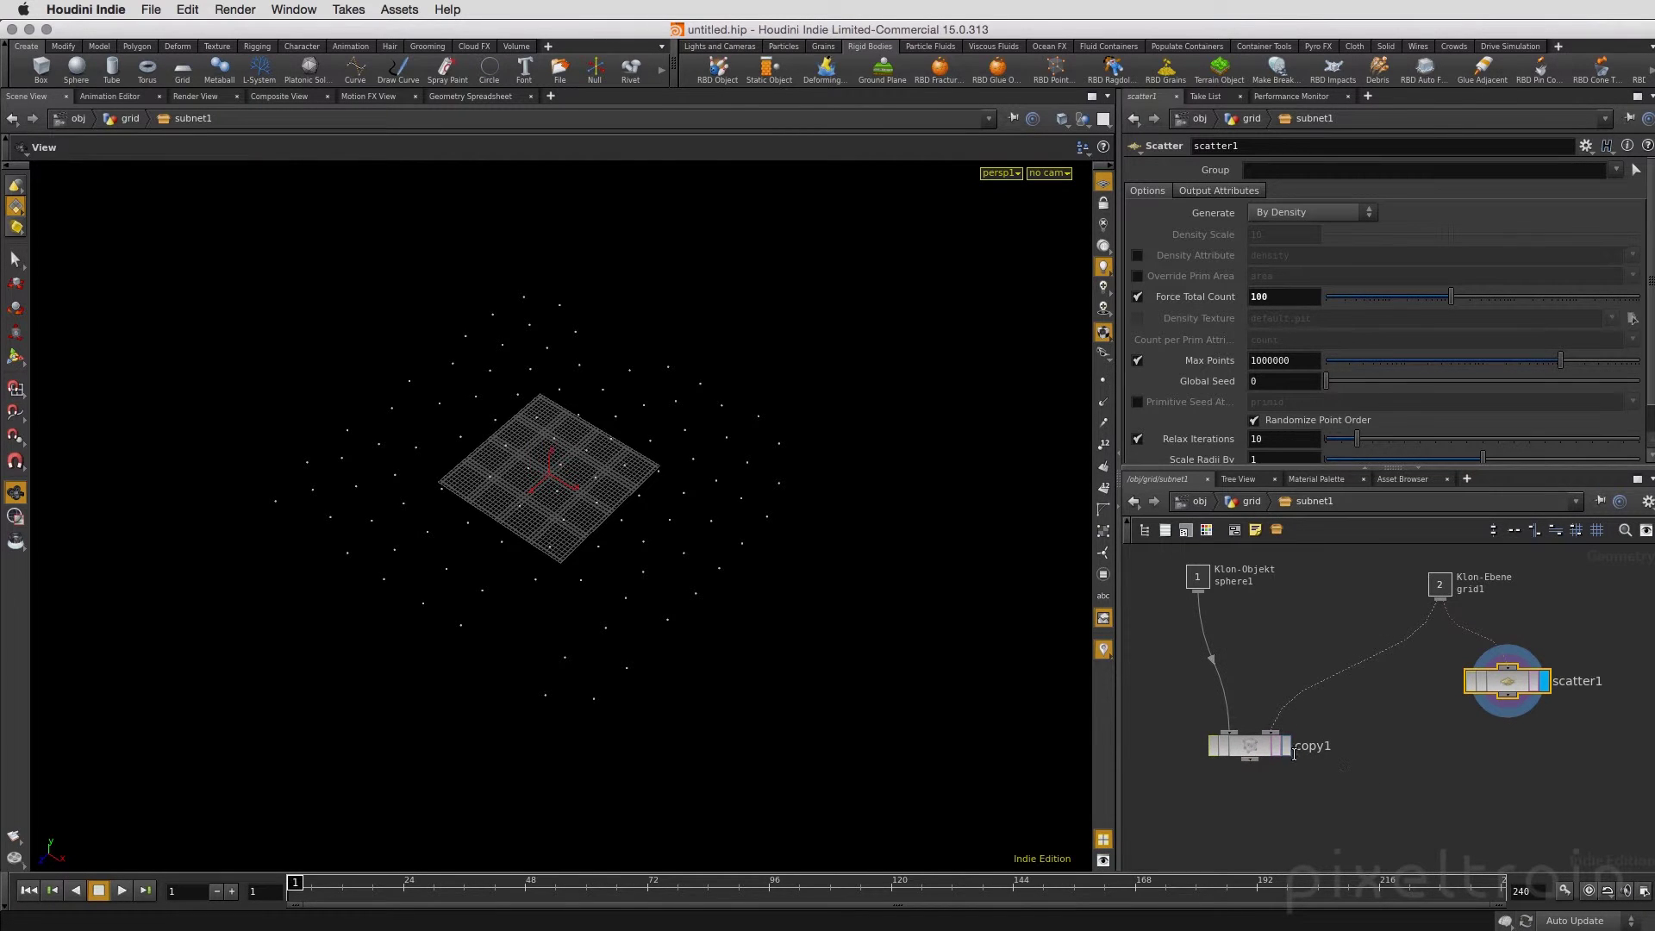
click(1287, 747)
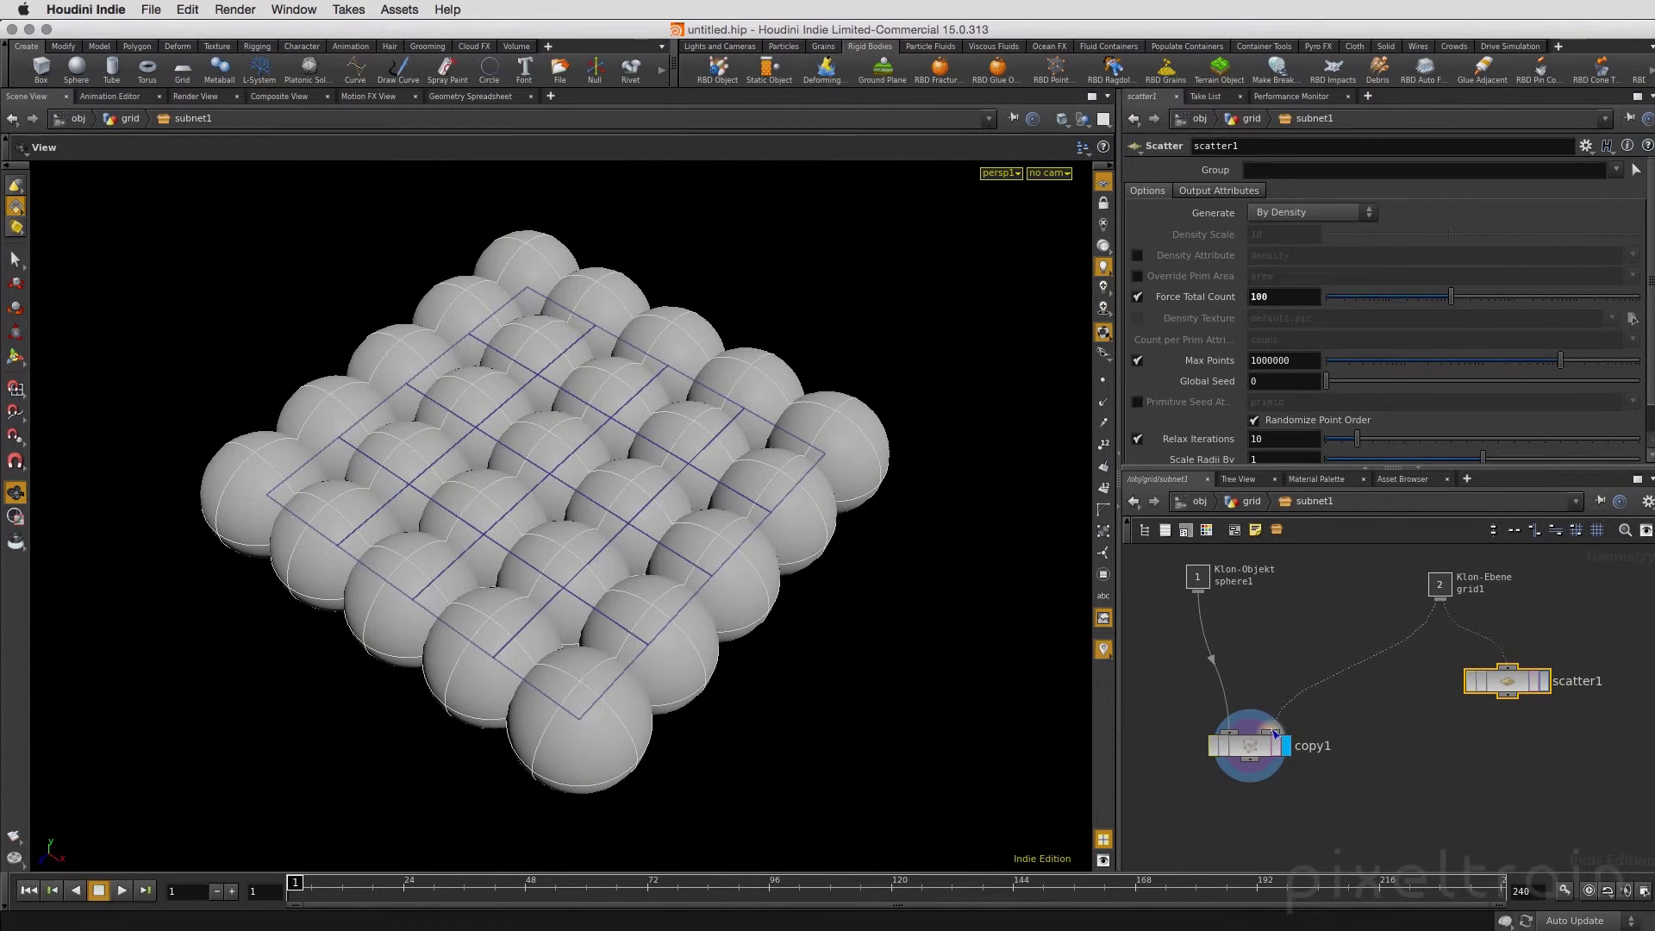
drag(1276, 733, 1507, 700)
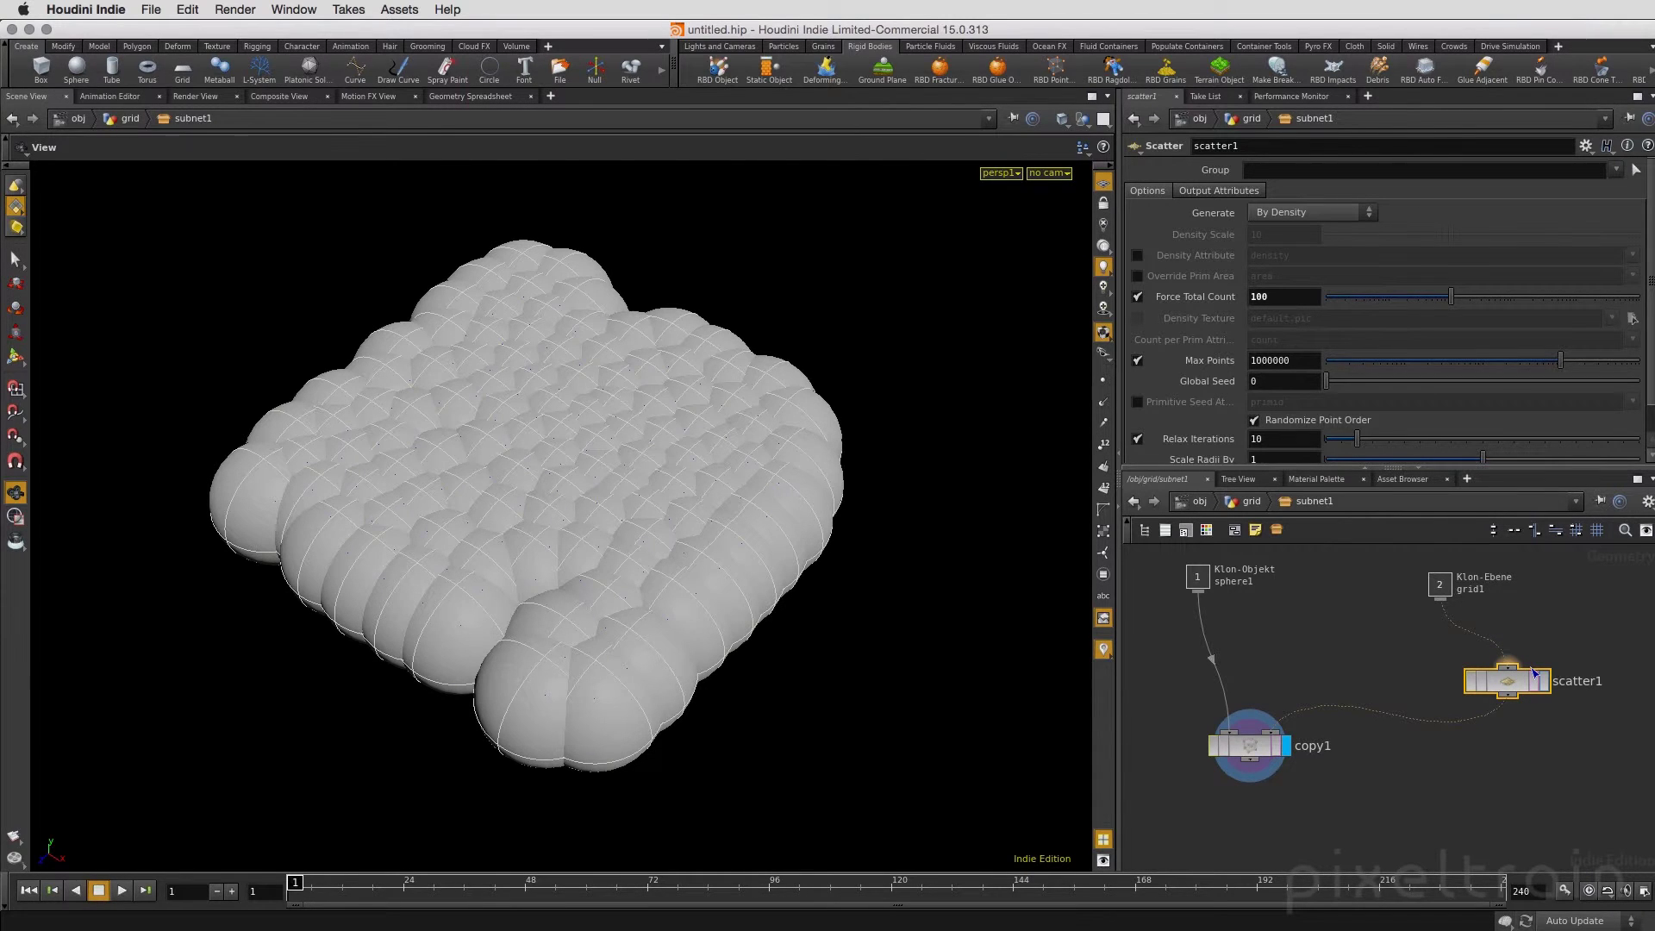
- Set Klon Skalierung to 0.5 on subnet1 and drag scatter1's Force Total Count to 22
click(1251, 501)
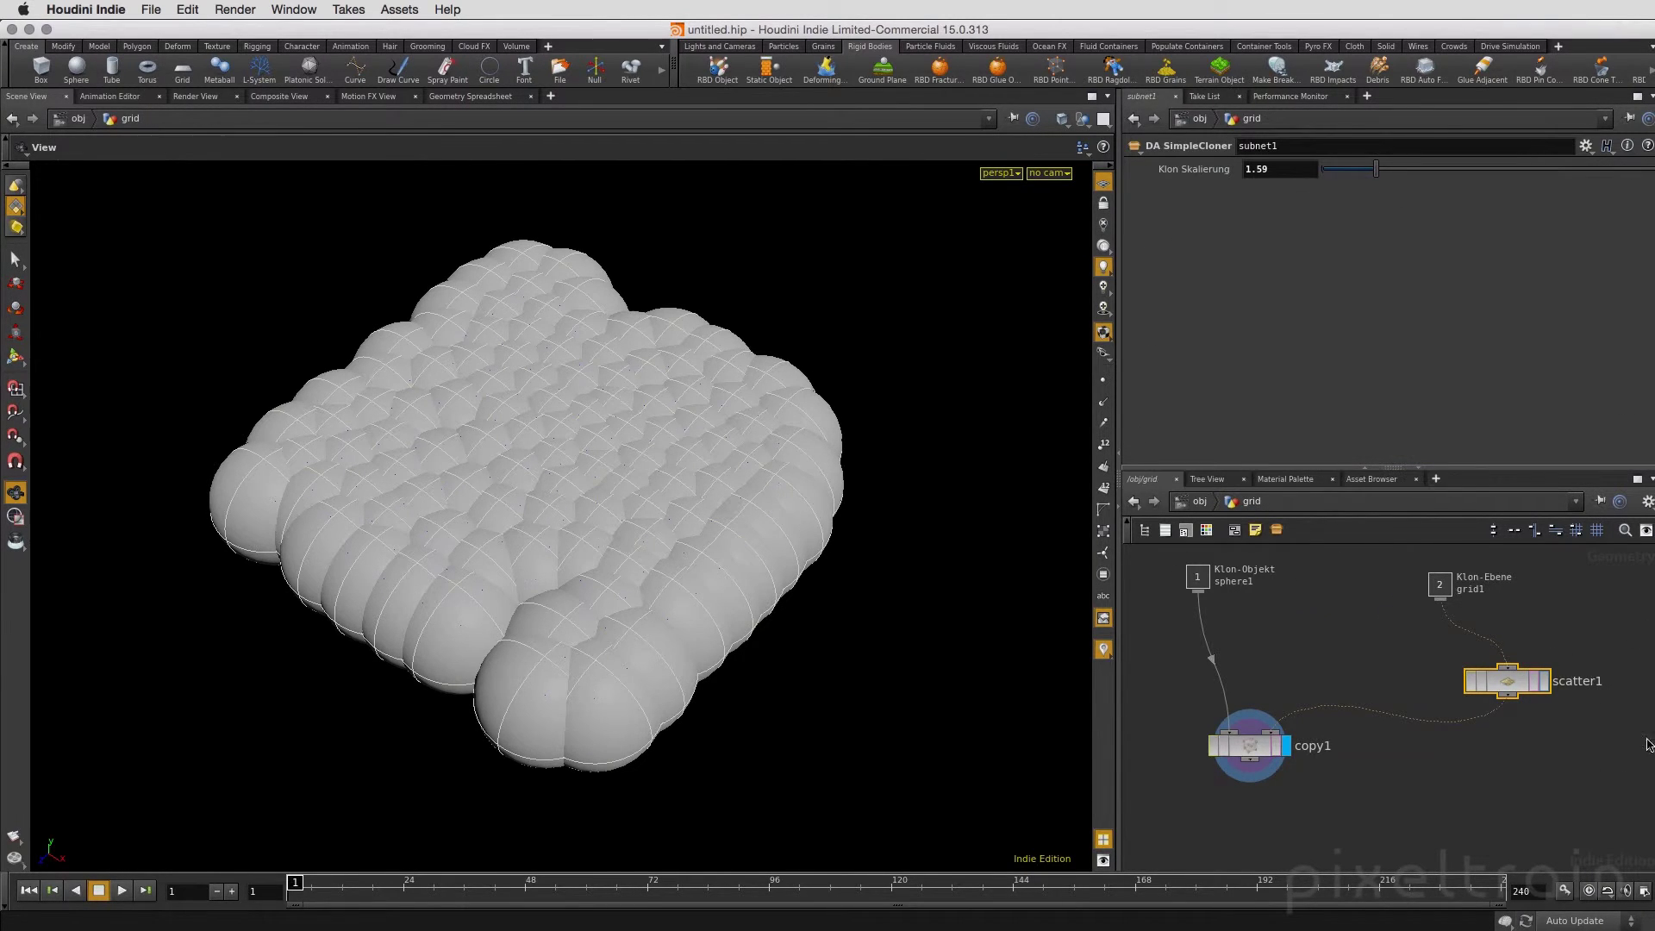
ctrl+middle_click(1220, 169)
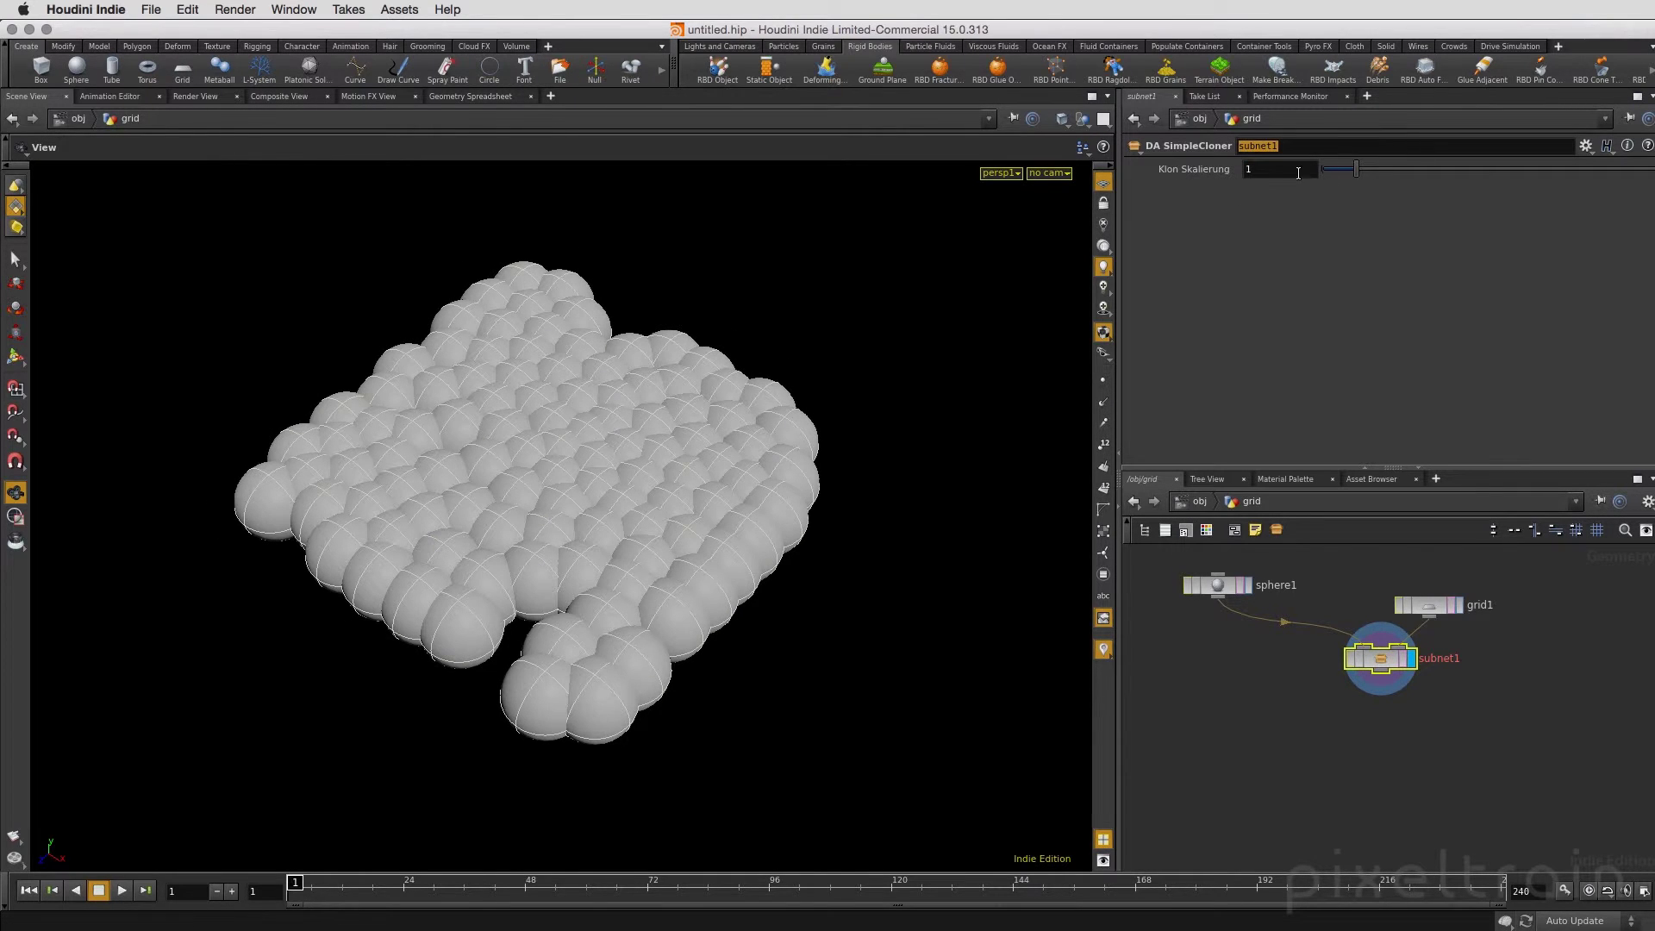
ctrl+middle_click(1215, 169)
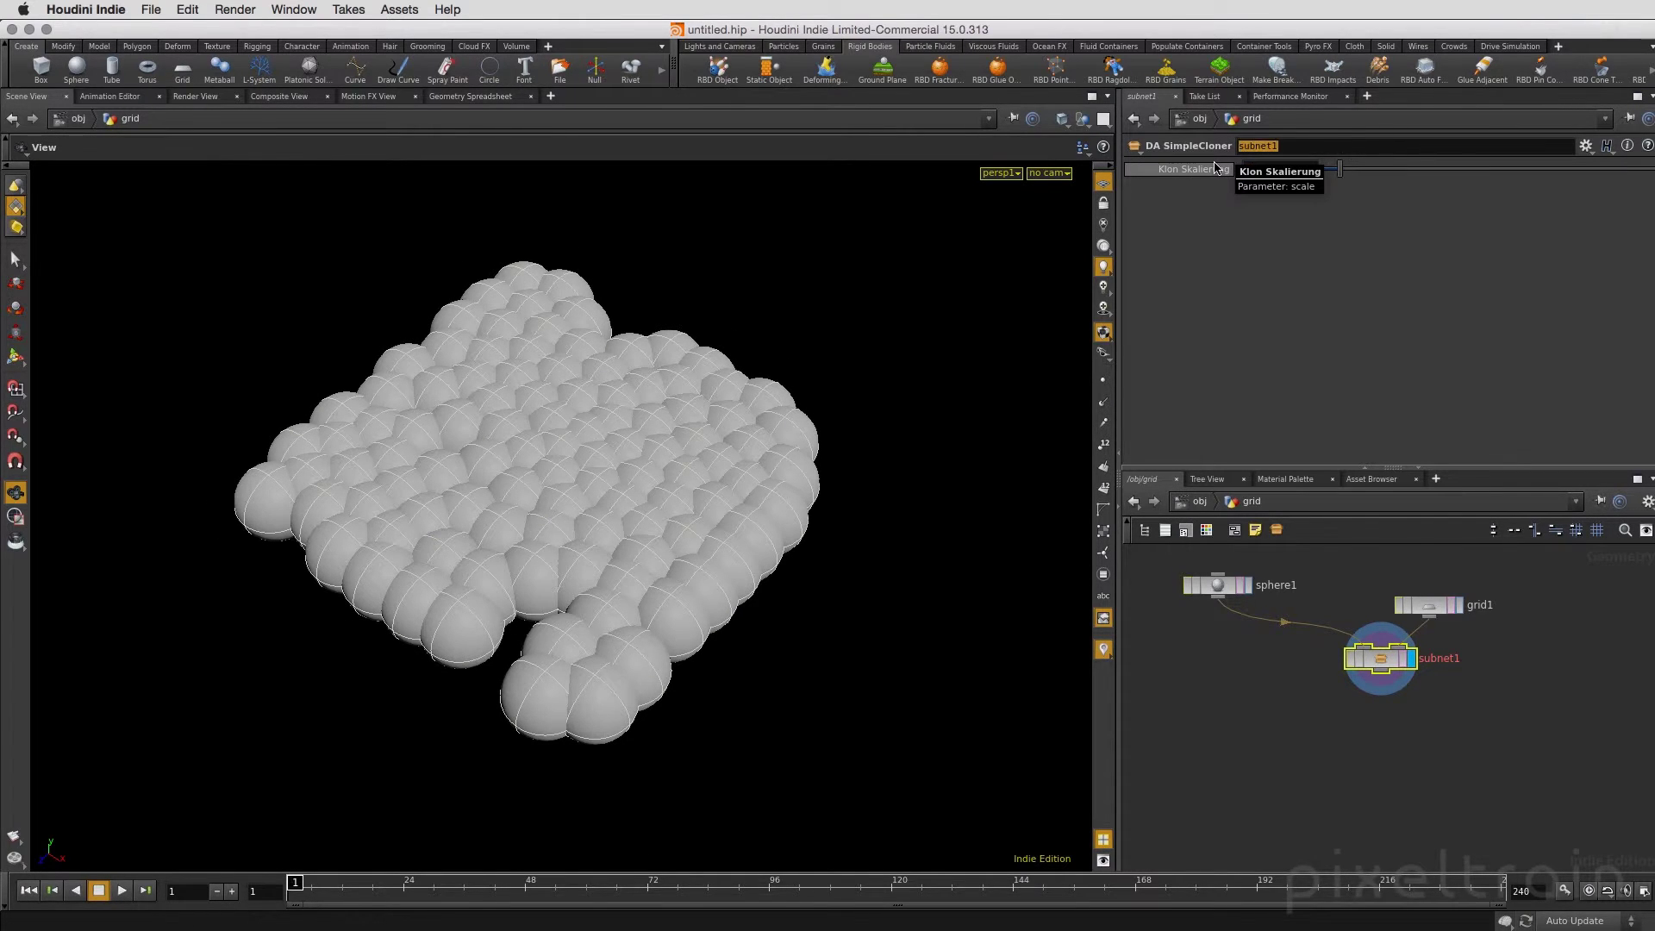
double_click(1383, 661)
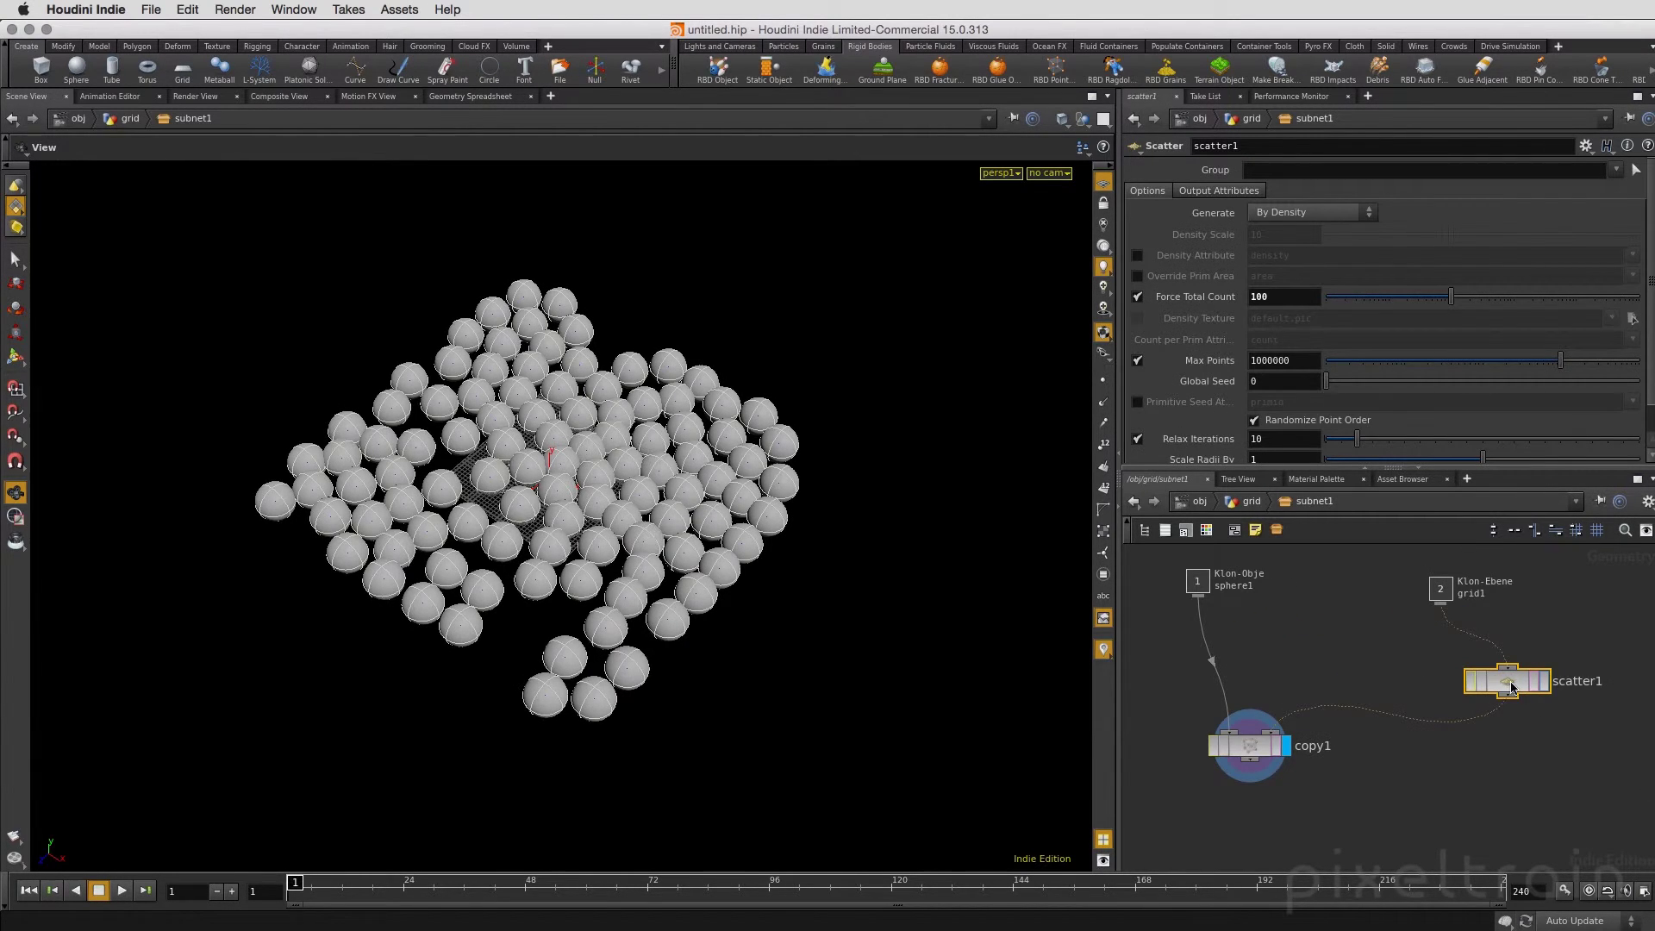
mouse_move(1451, 297)
mouse_down()
mouse_move(1380, 298)
mouse_move(1457, 307)
mouse_move(1409, 302)
mouse_up()
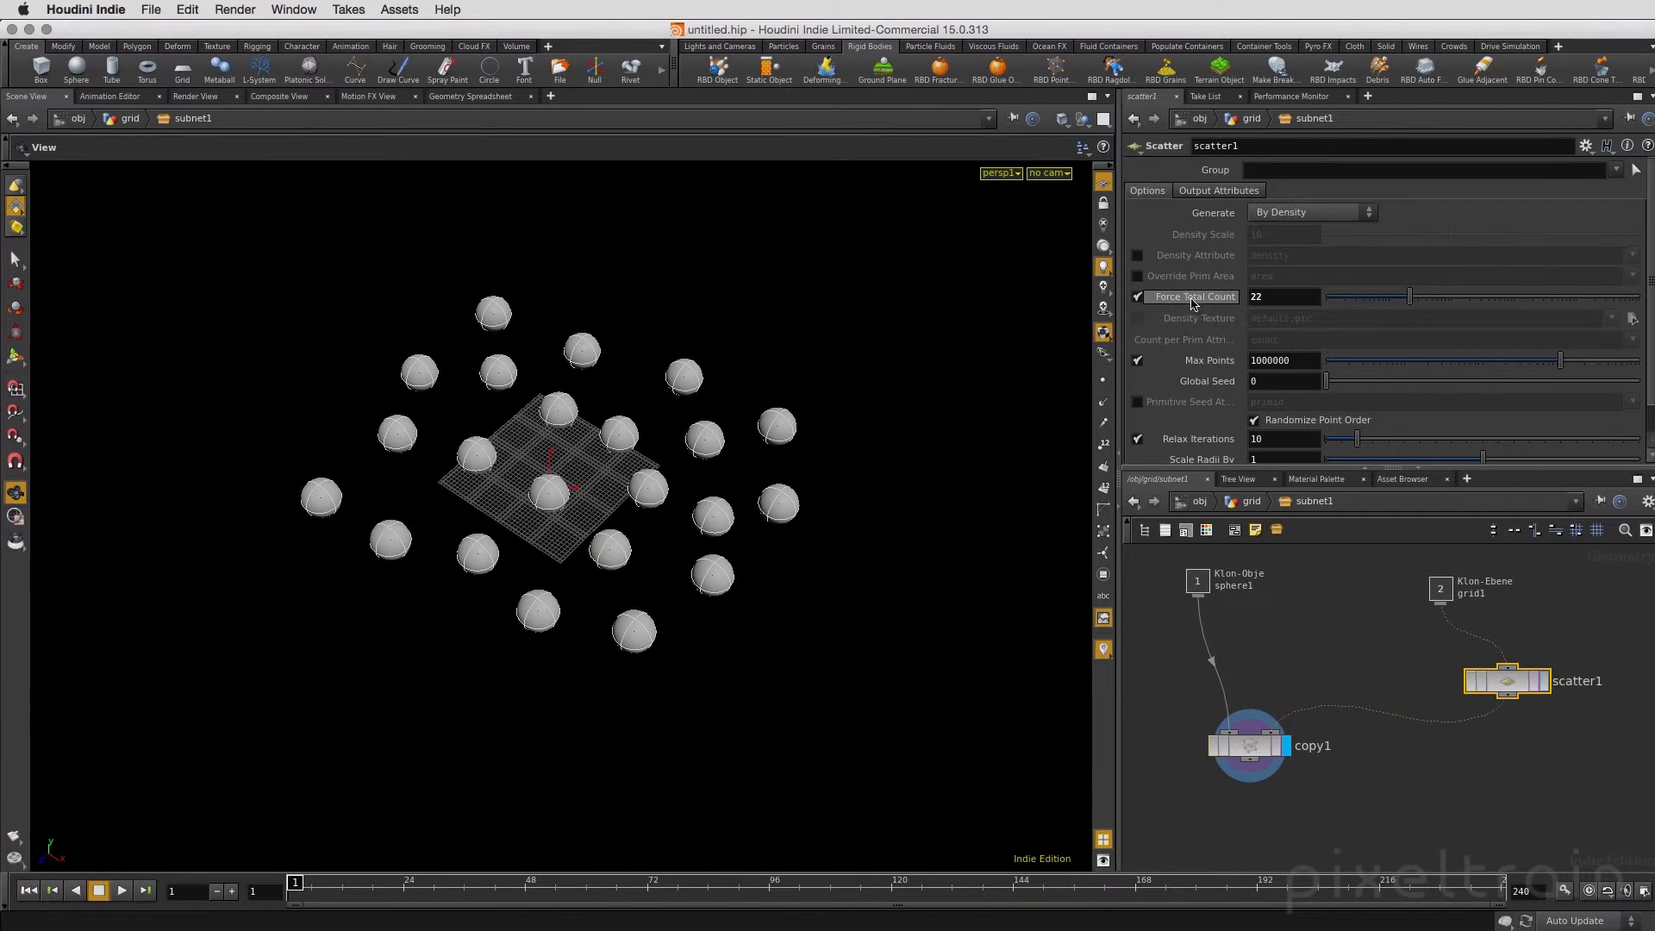
- Open the subnet1 asset node's options from the top level, then go back inside it
click(1251, 501)
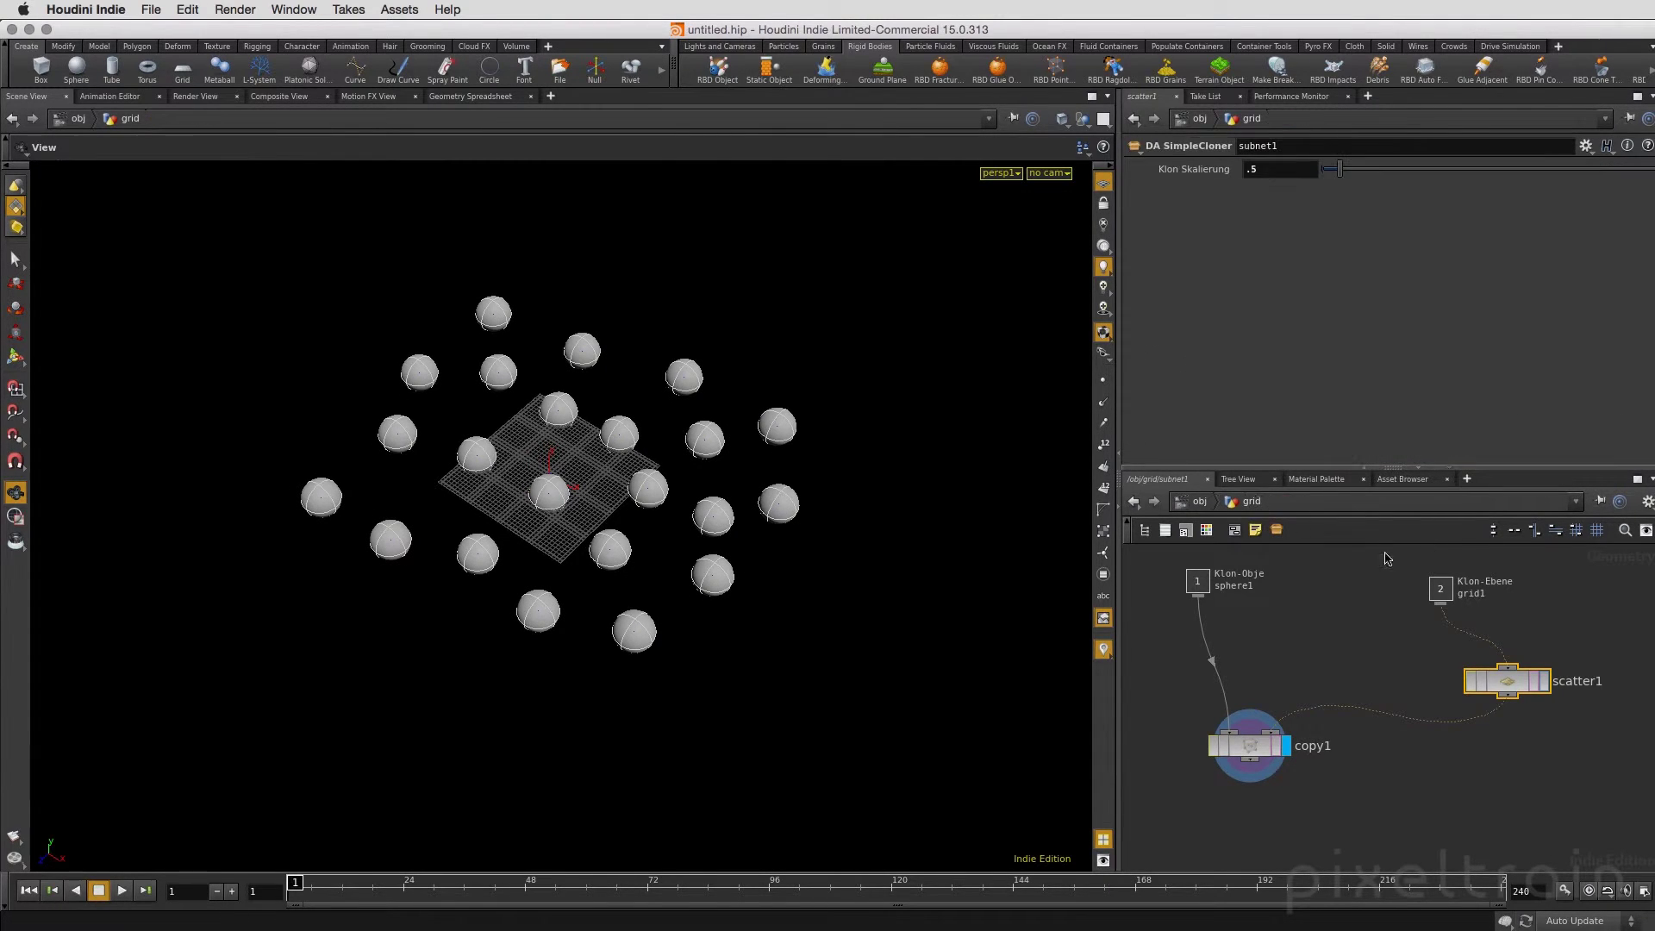
right_click(1383, 658)
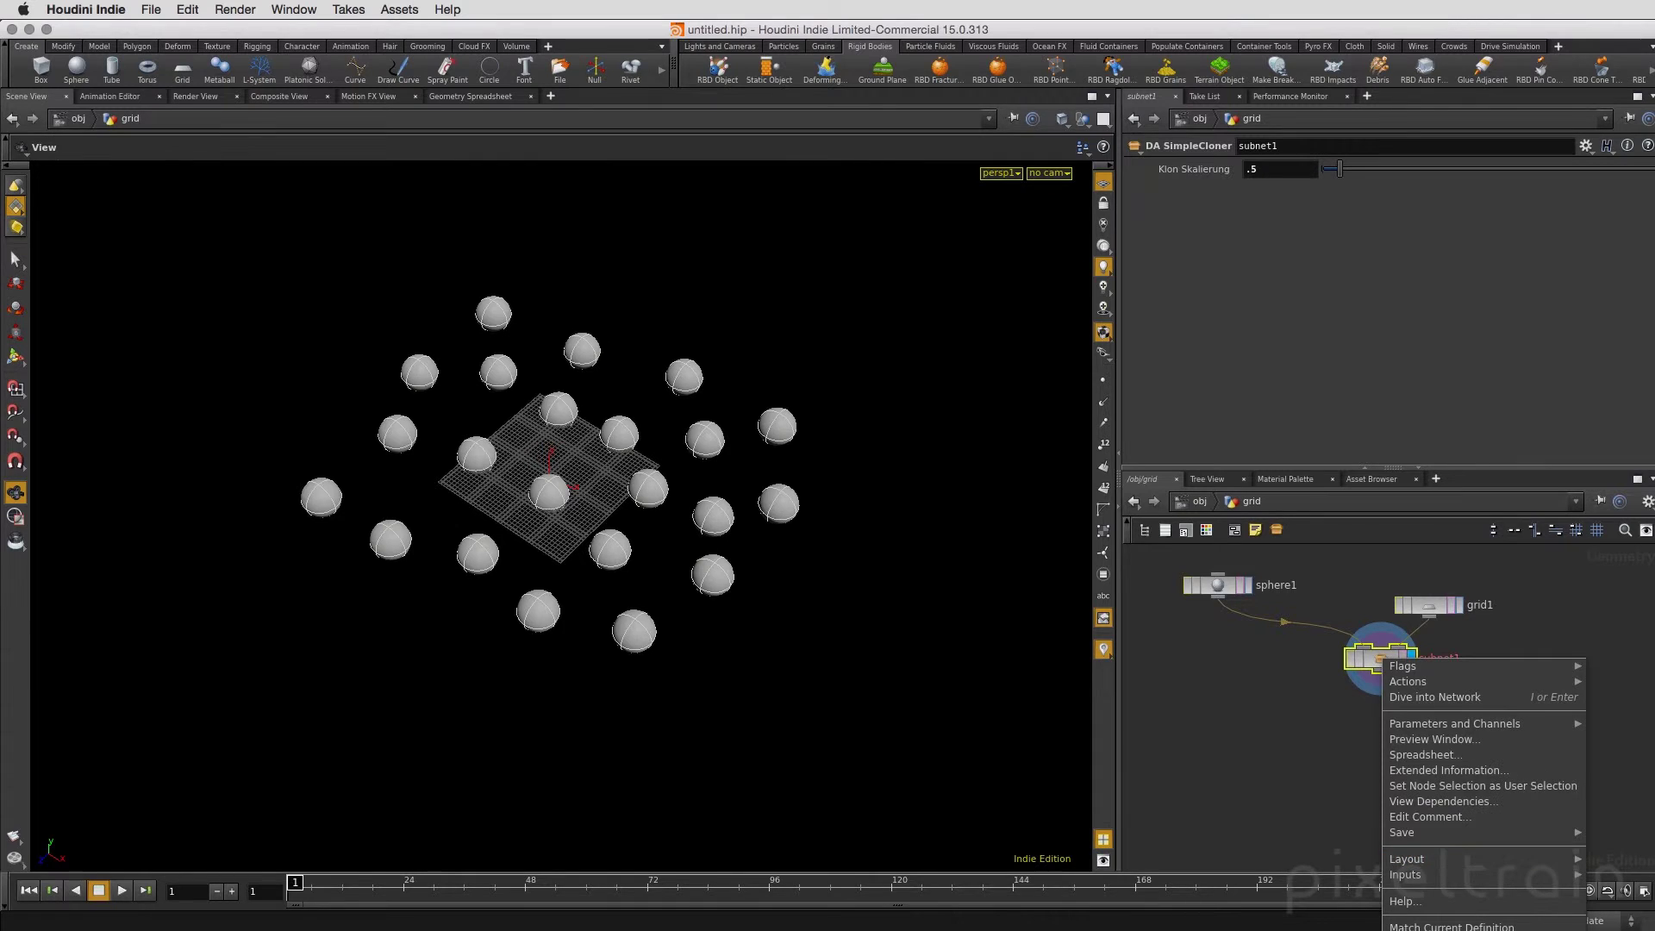
click(1448, 926)
drag(636, 226, 963, 930)
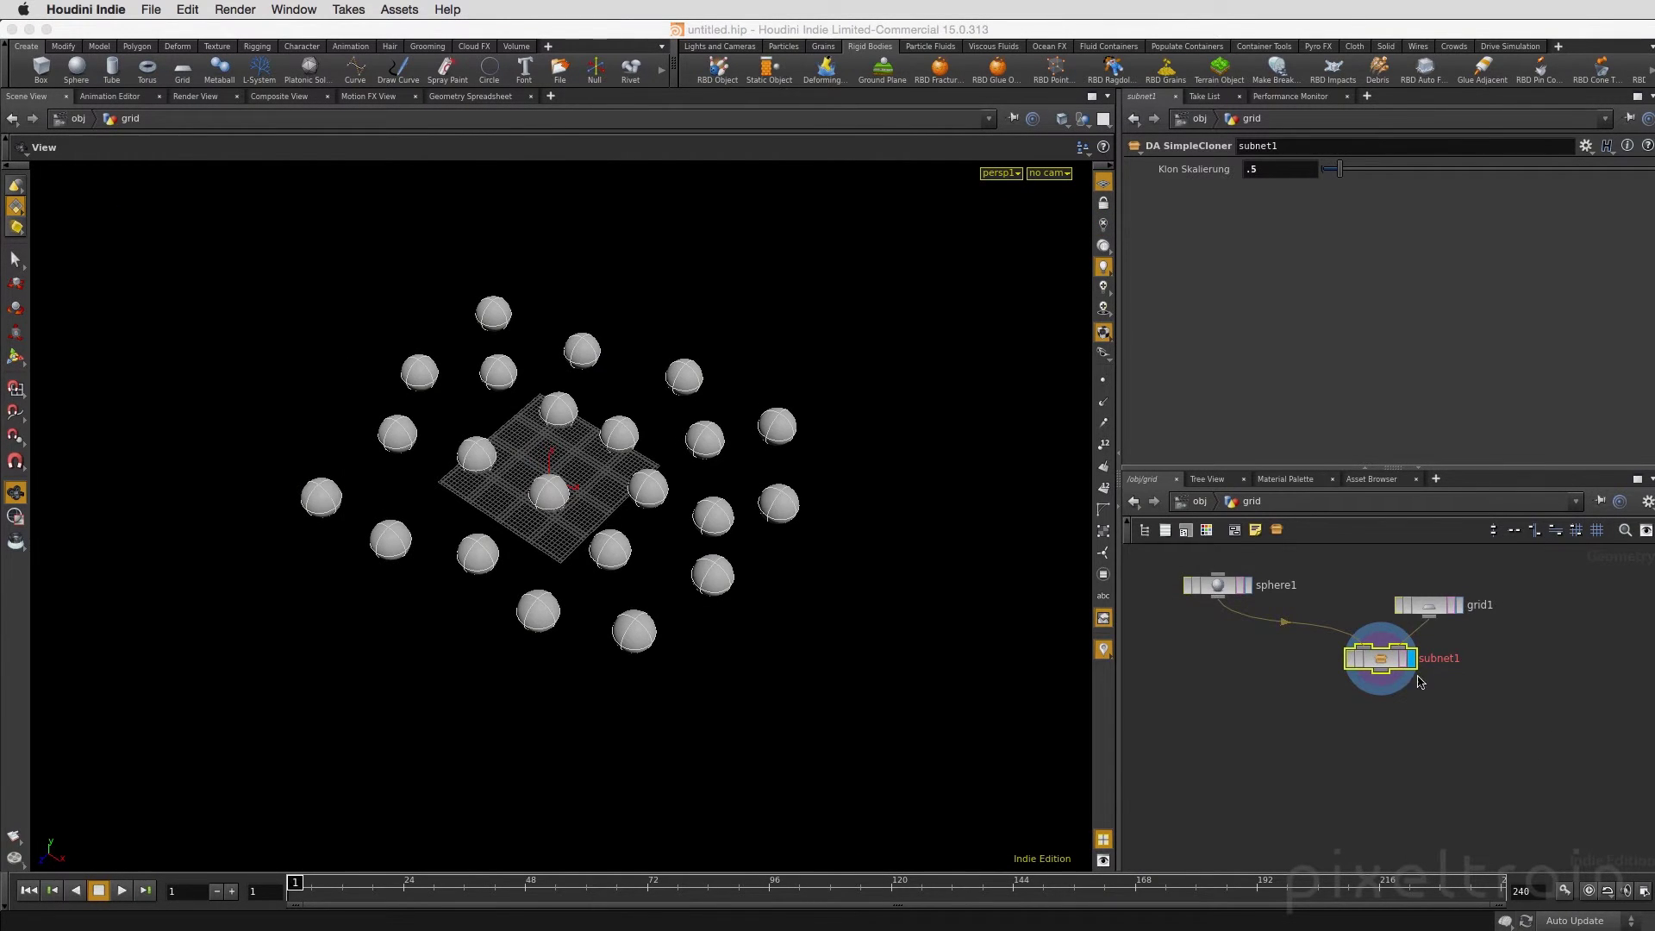
double_click(1383, 661)
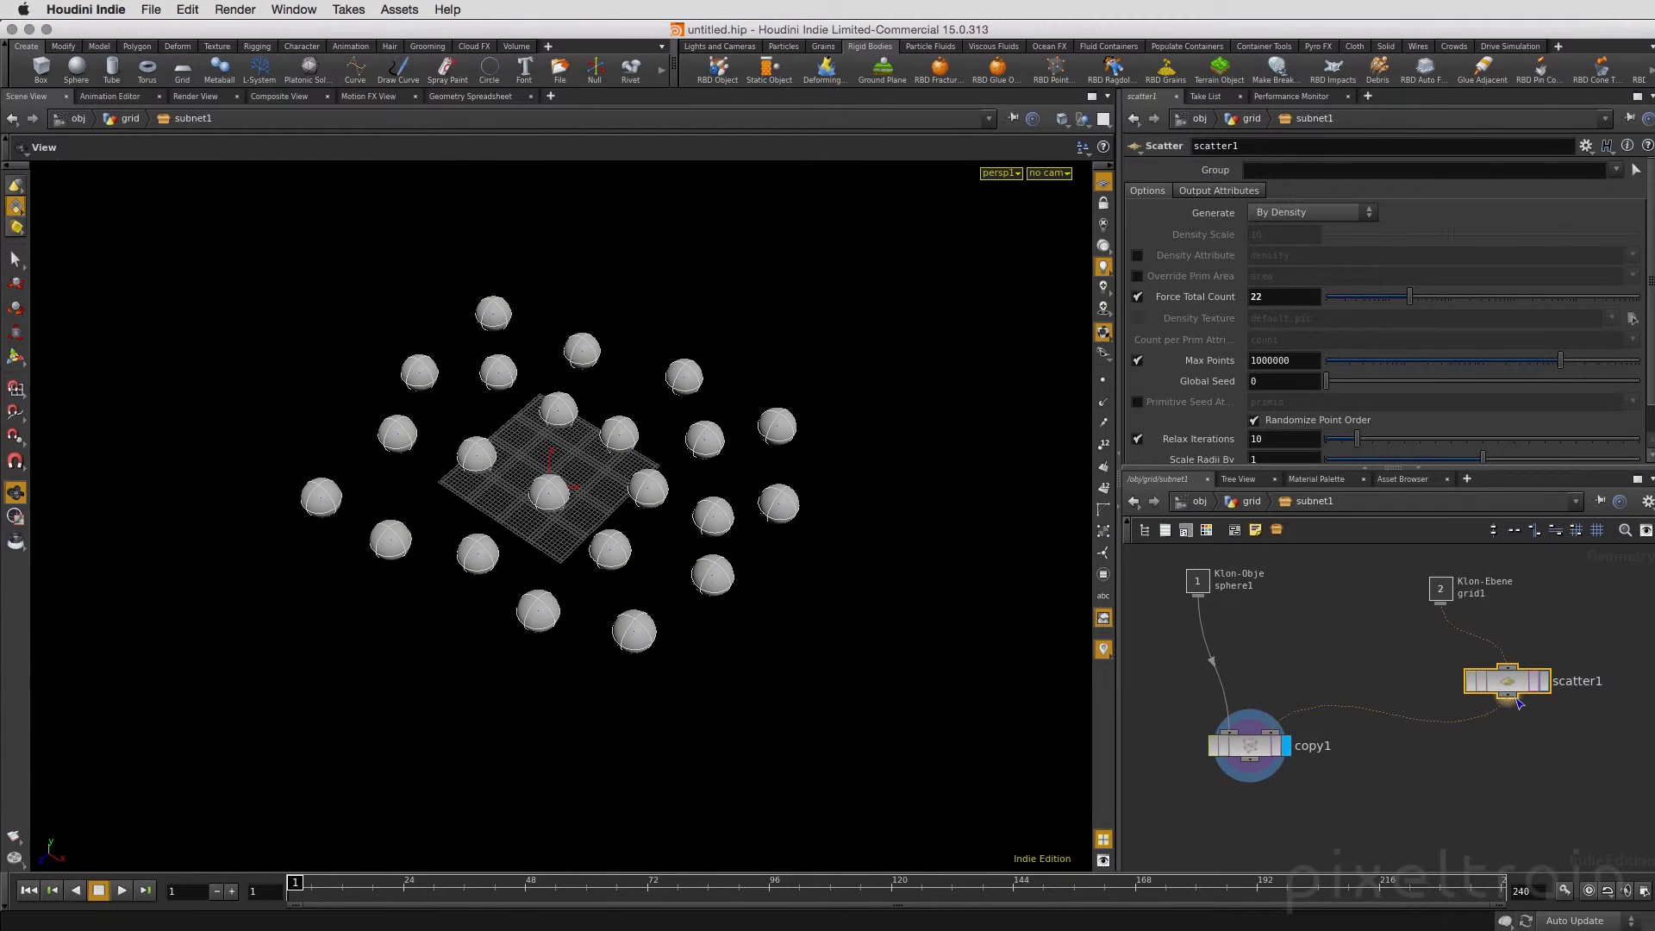
- Export scatter1's Force Total Count to the asset and relabel it Klon-Anzahl
right_click(1179, 297)
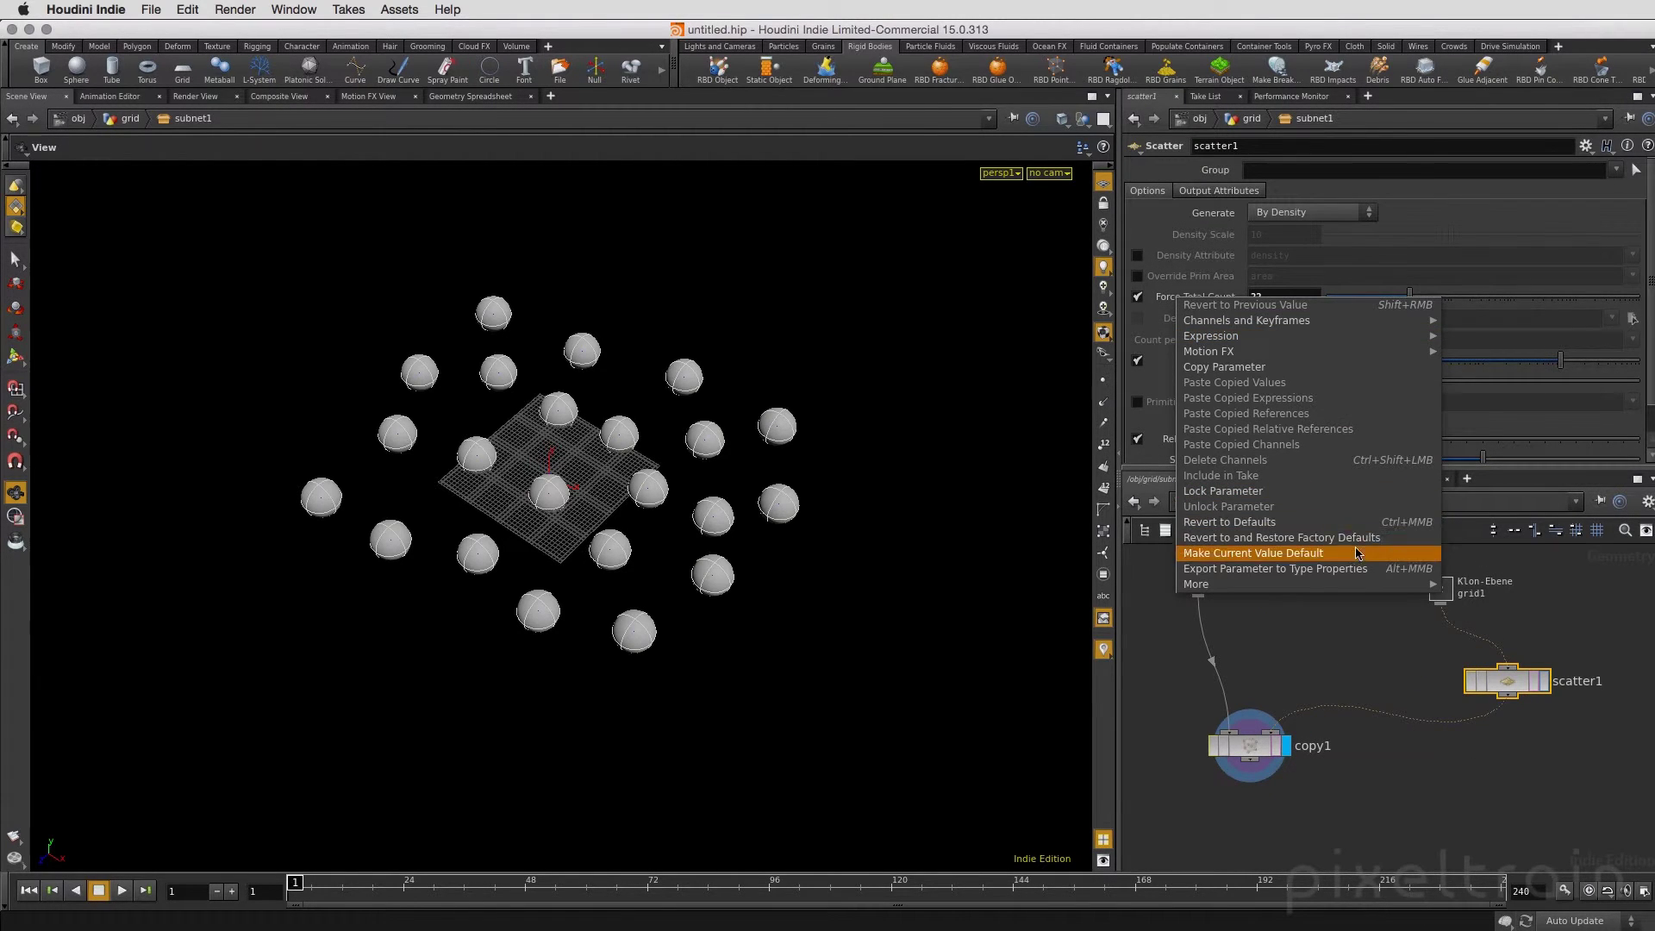
click(1337, 571)
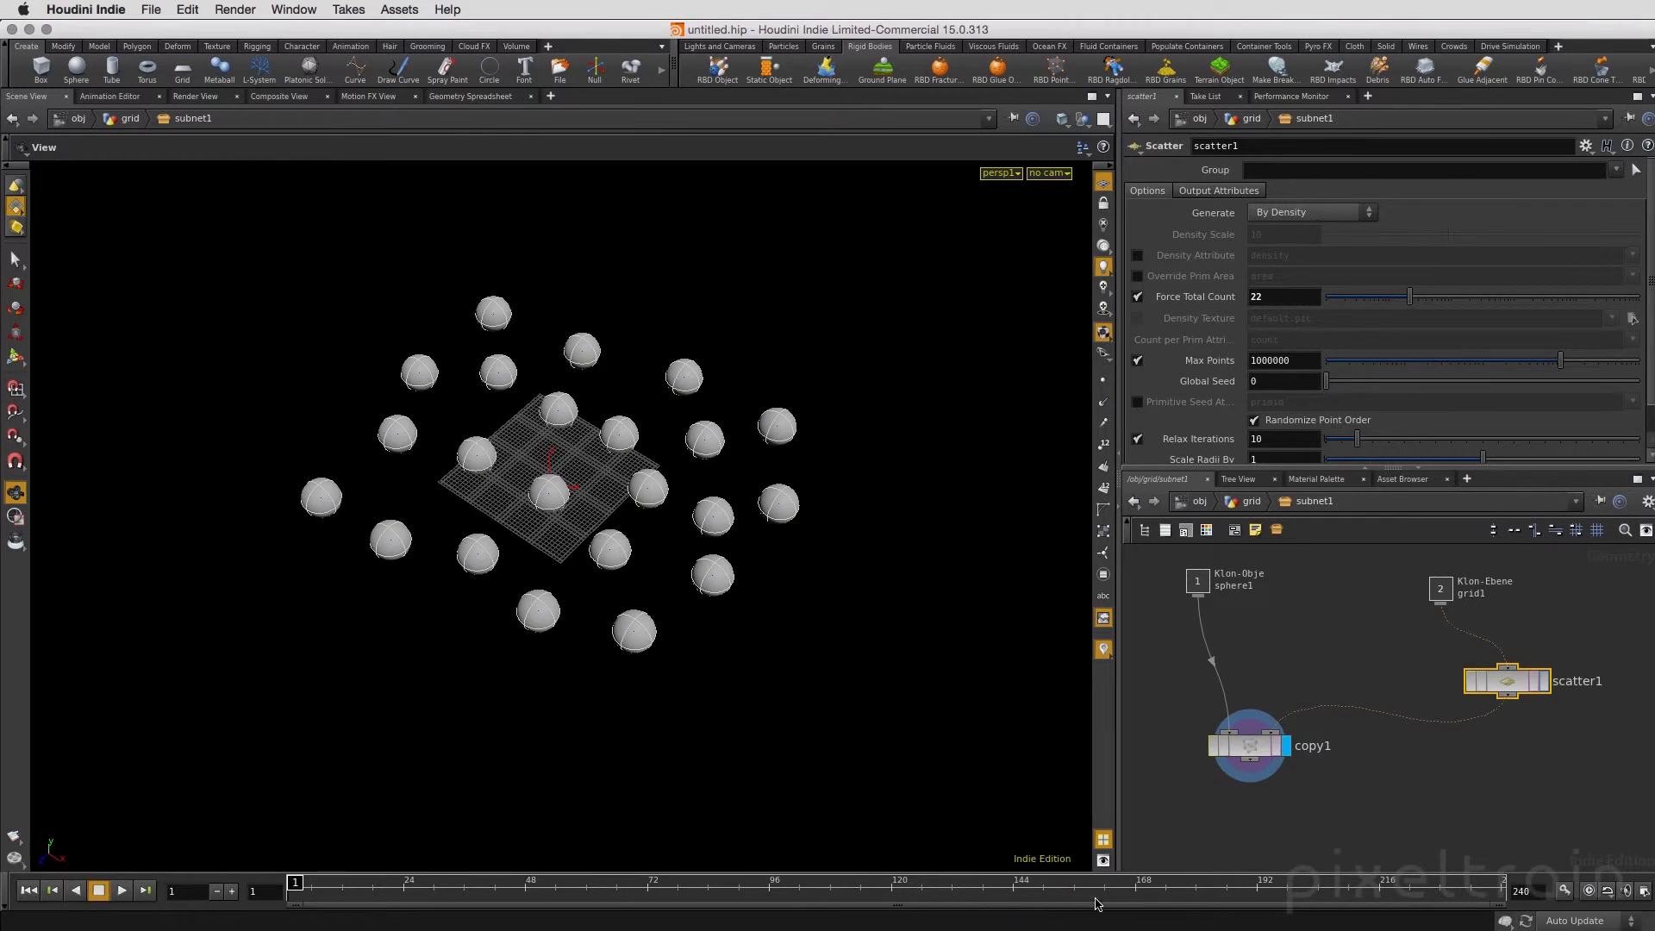
drag(1372, 384, 1106, 156)
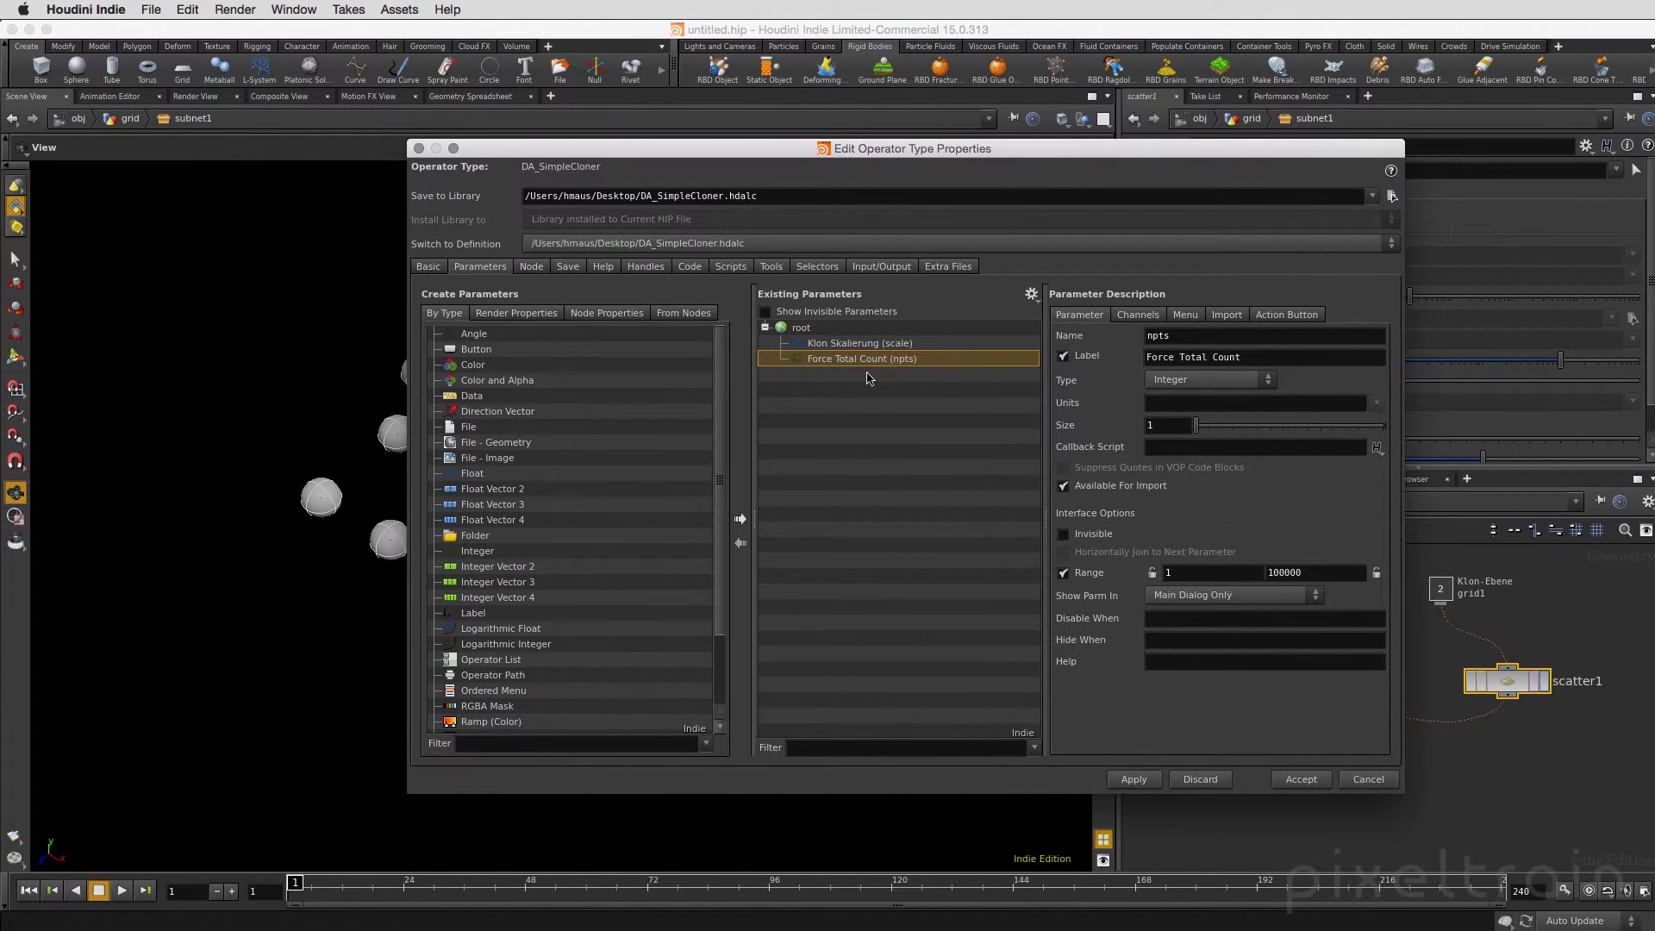
triple_click(1165, 356)
text(Klon-)
text(Anzahl)
click(1144, 780)
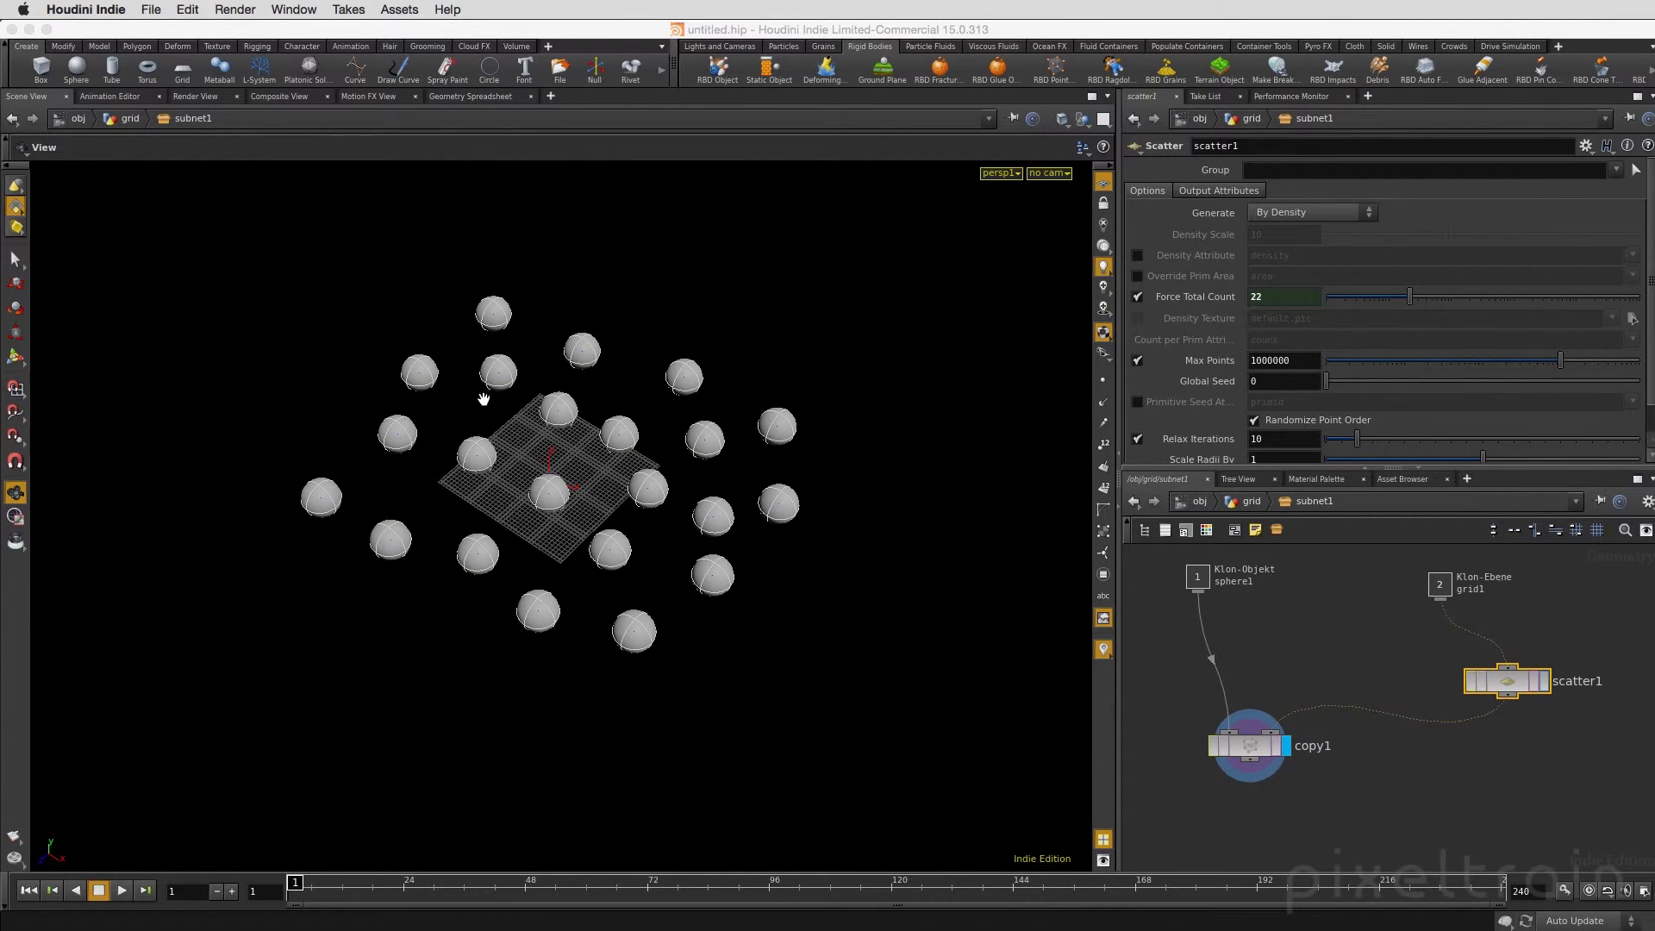
click(1289, 642)
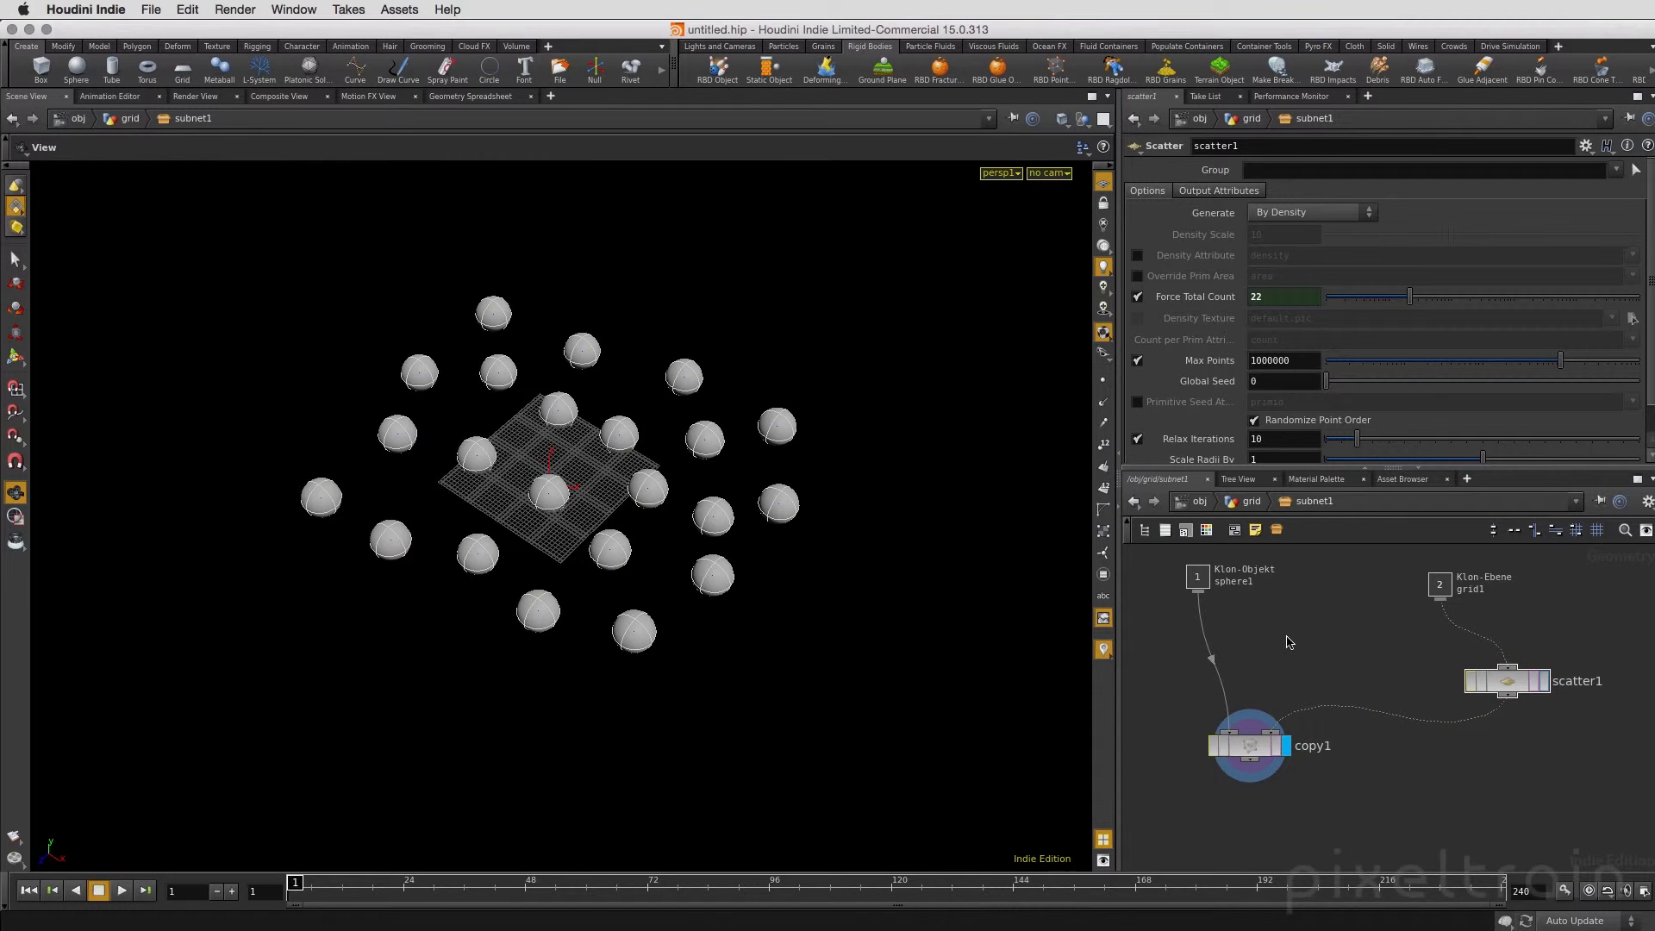
key(Tab)
- Add a Switch node, switch1, and wire grid1 into it
text(swi)
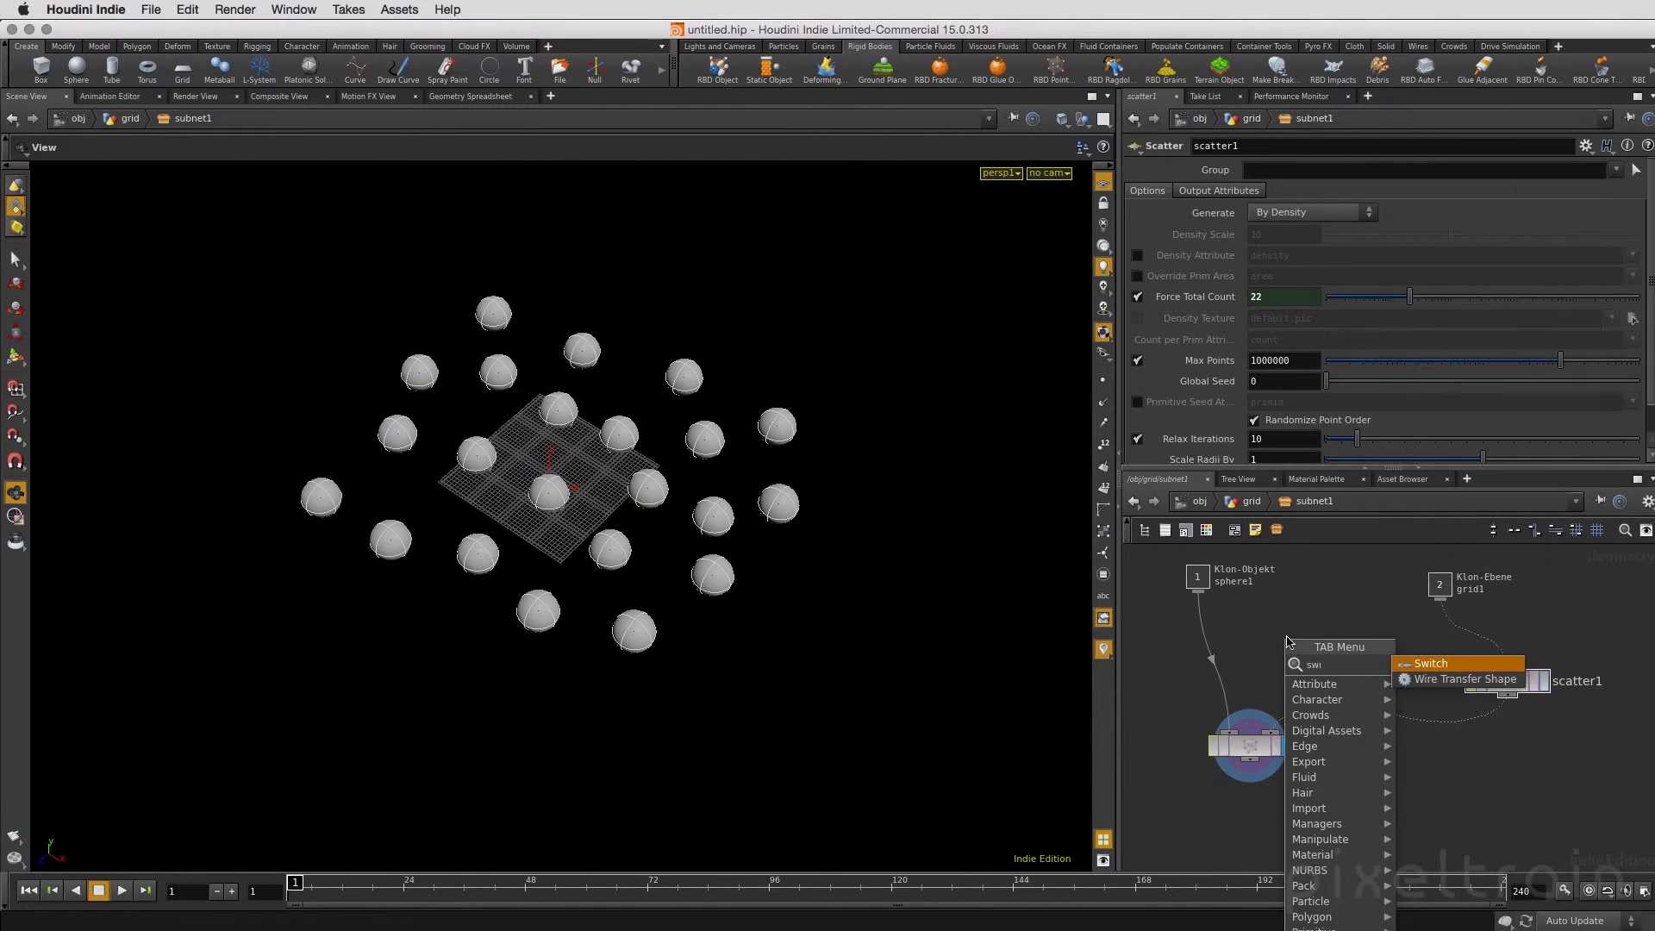
key(Return)
click(1290, 643)
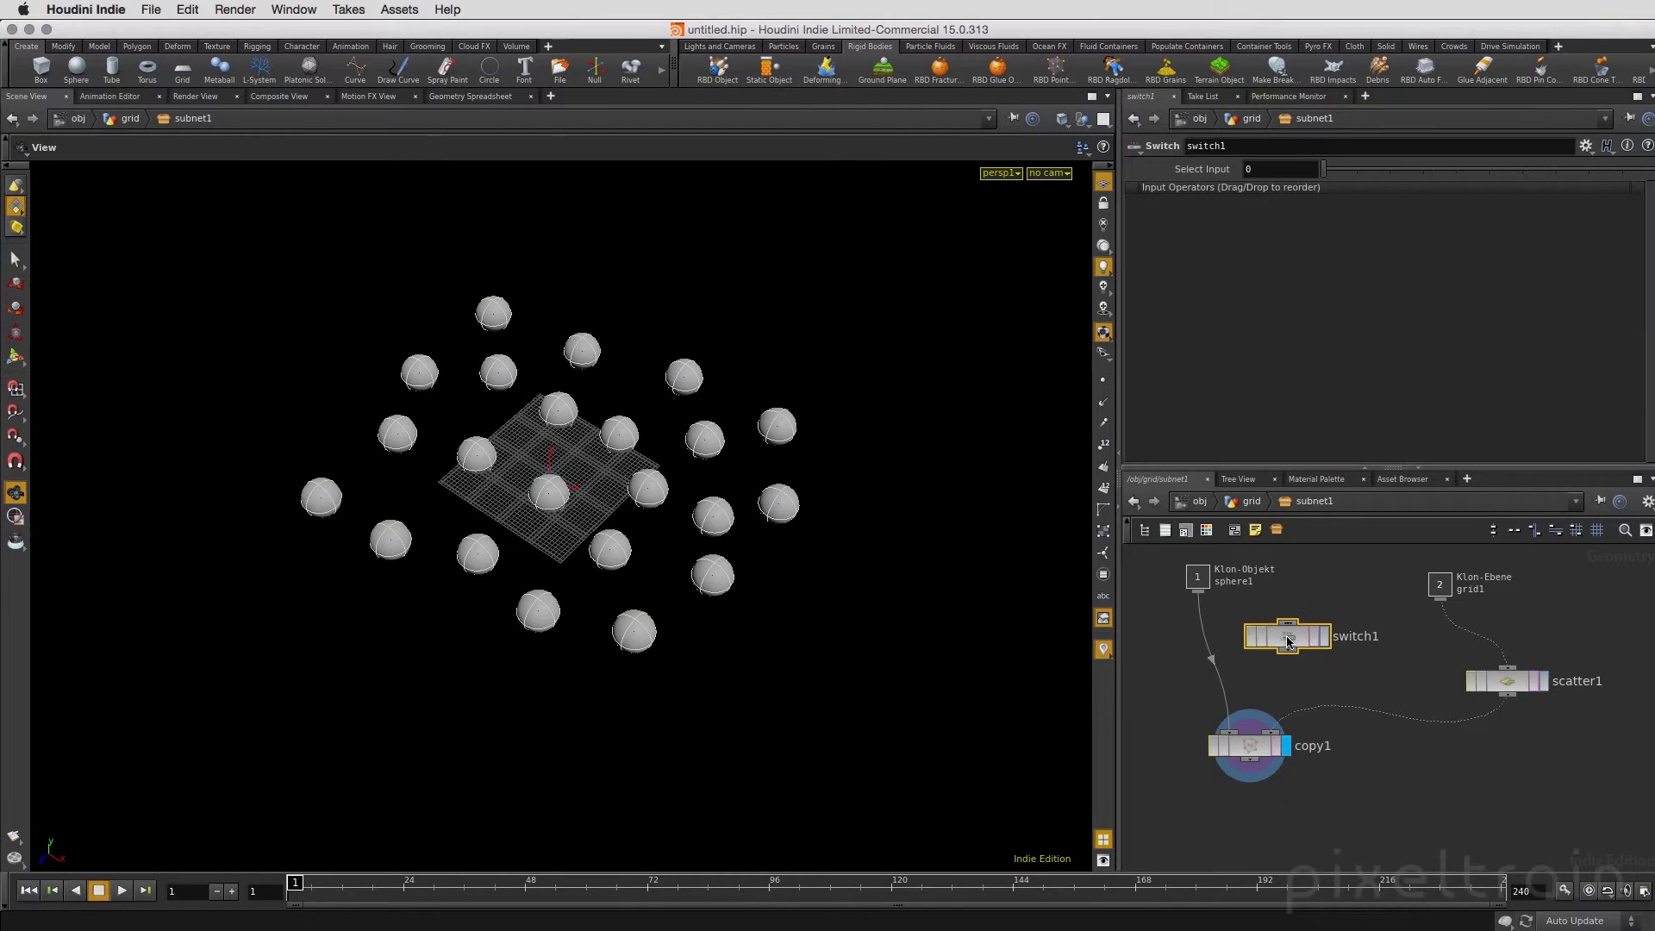
drag(1289, 643, 1369, 646)
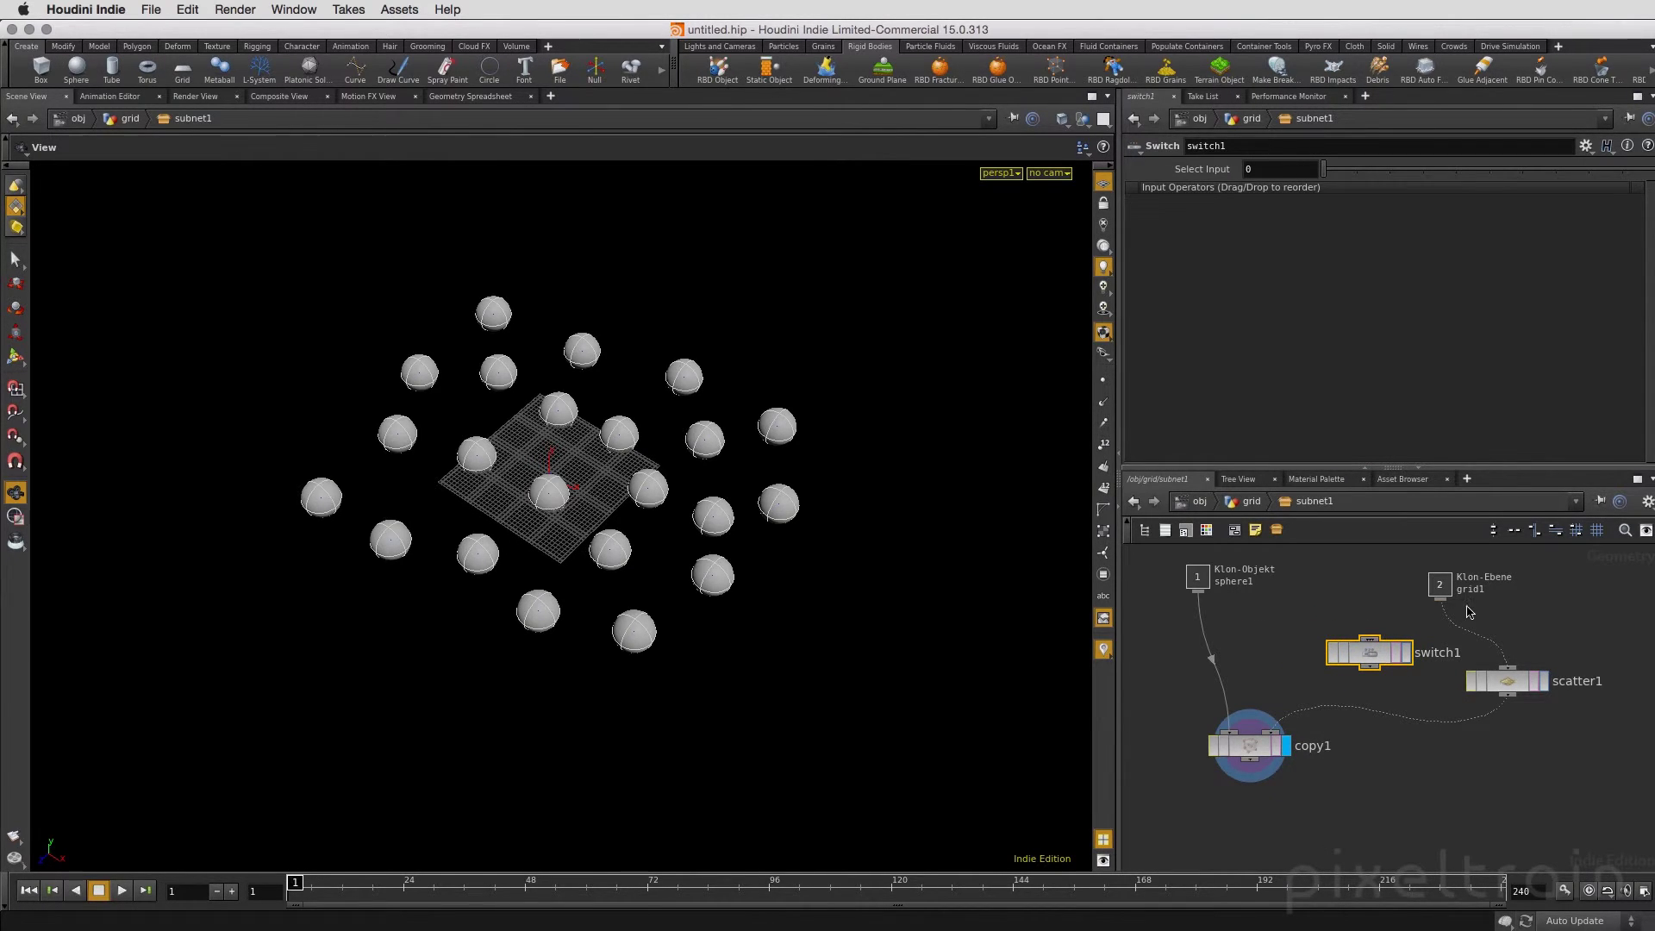
mouse_move(1440, 598)
mouse_down()
mouse_move(1368, 639)
mouse_move(1380, 681)
mouse_up()
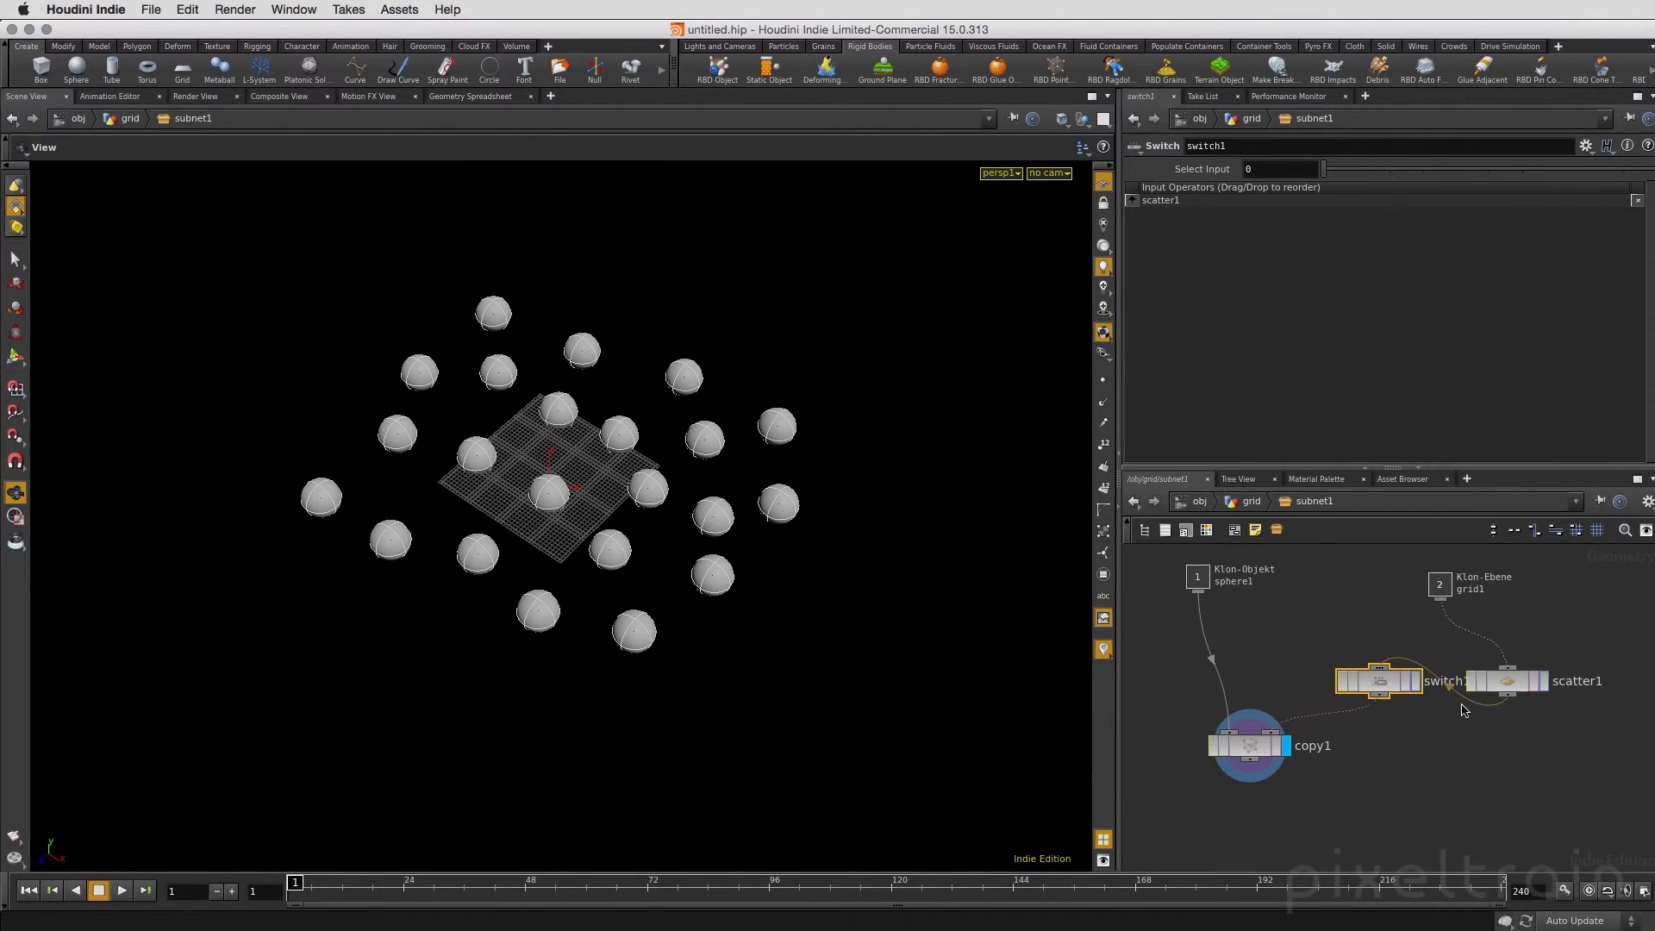
- Rearrange copy1, scatter1 and switch1, and wire scatter1 into switch1
key(ctrl+z)
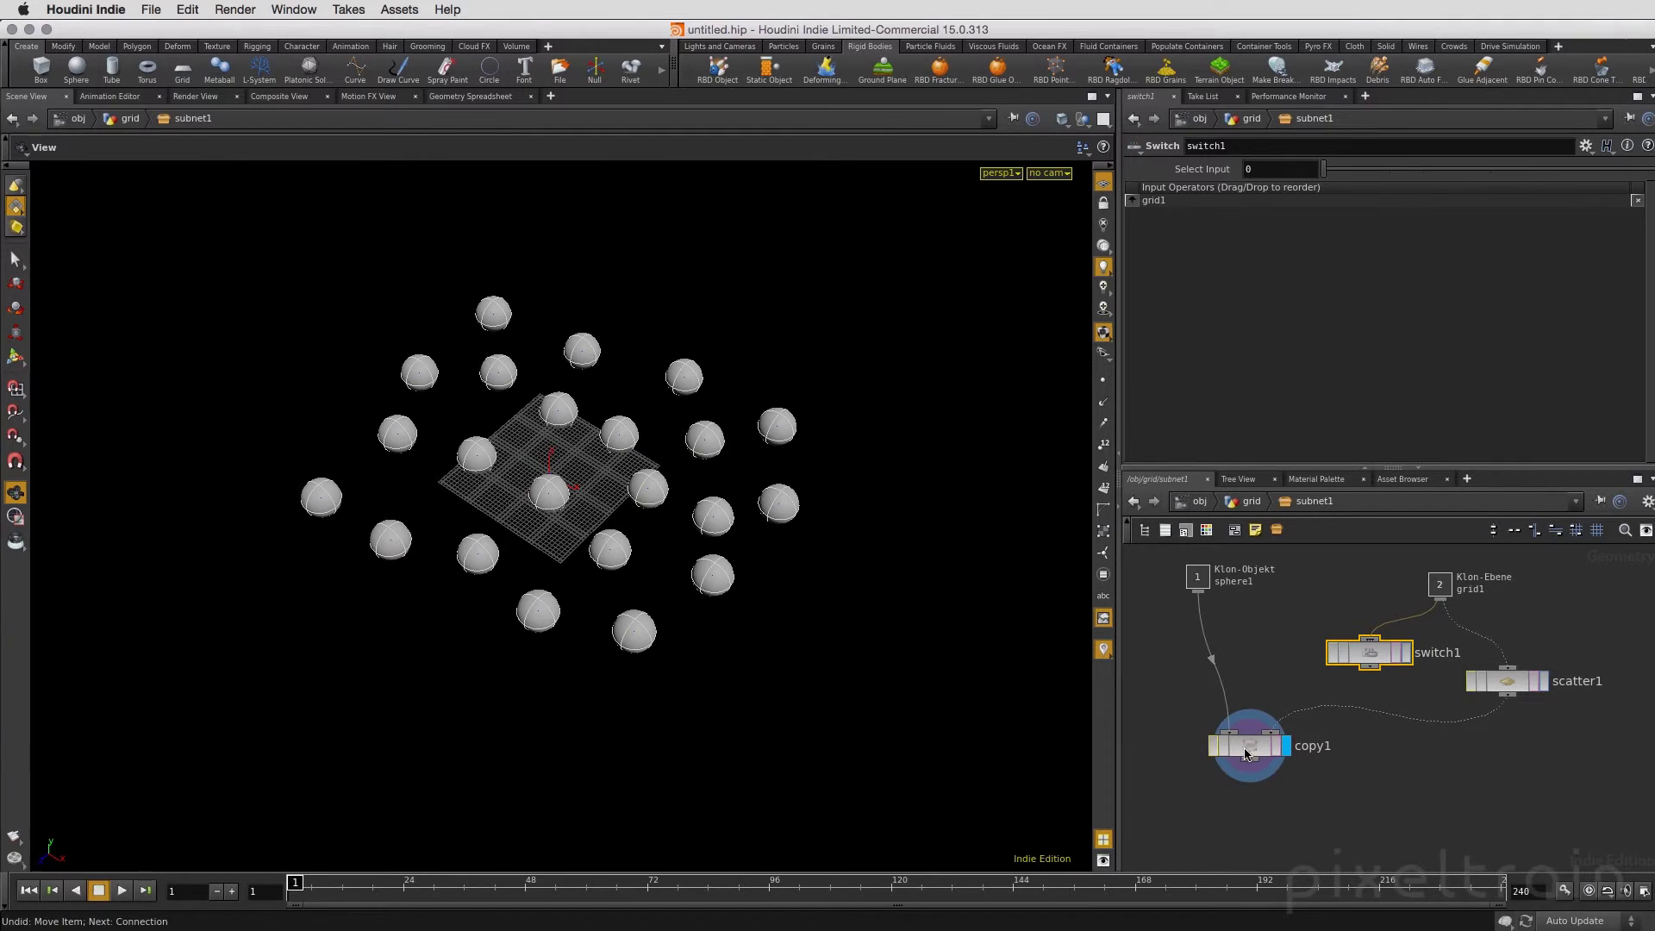
drag(1195, 810, 1195, 813)
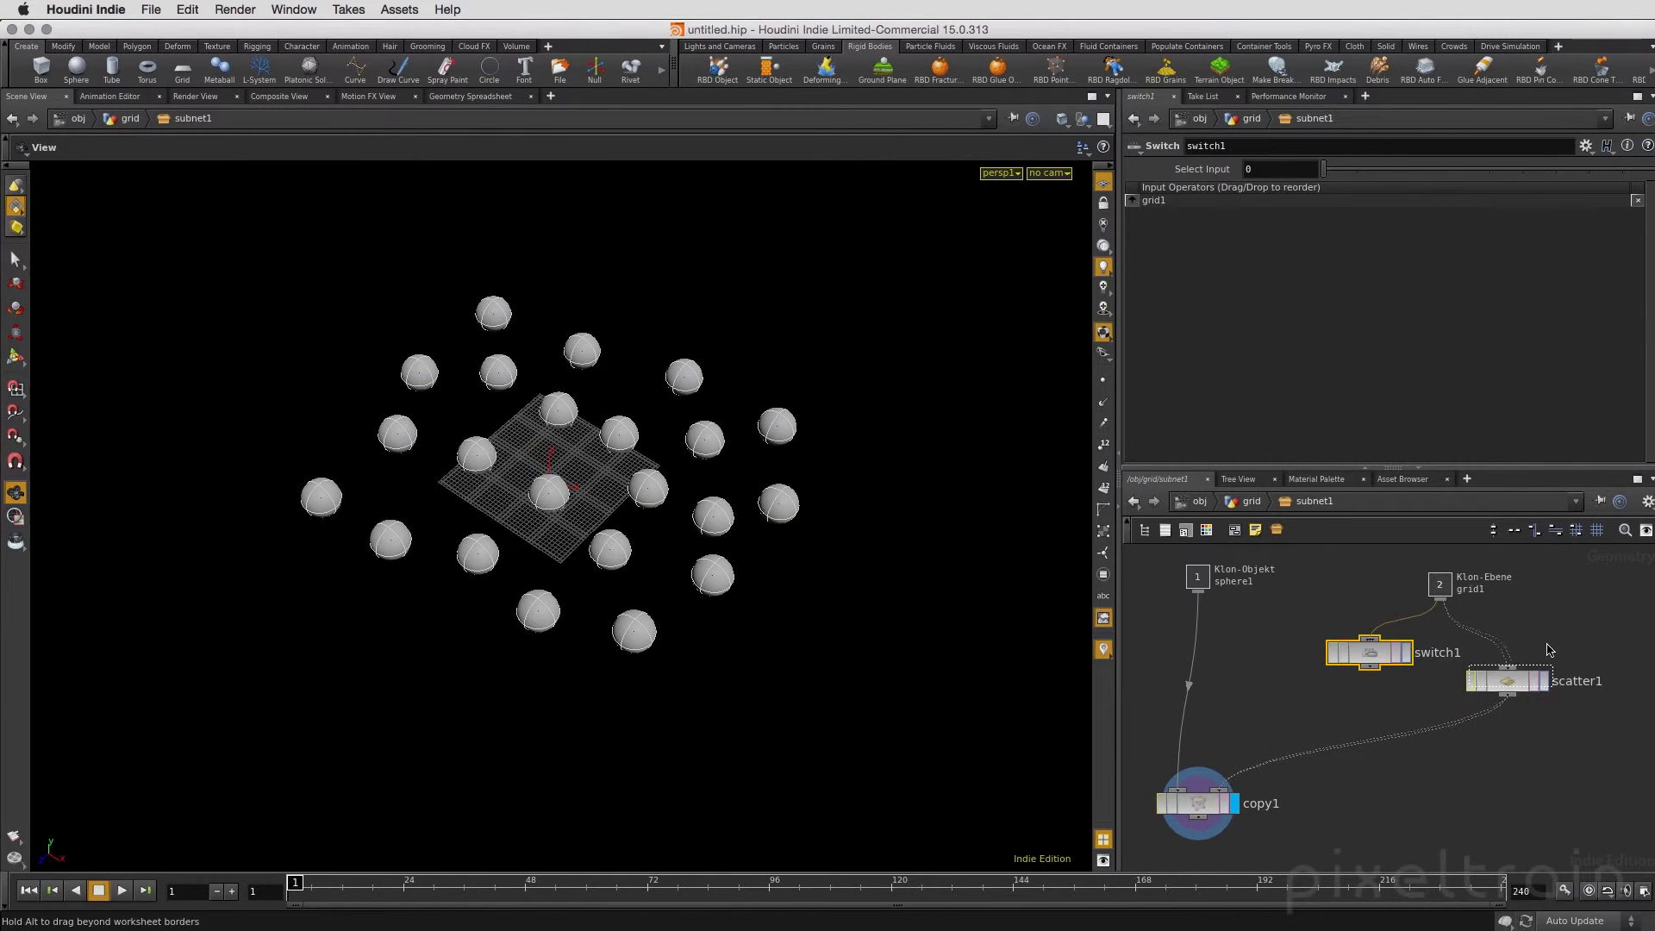
drag(1509, 678, 1547, 649)
drag(1405, 653, 1365, 687)
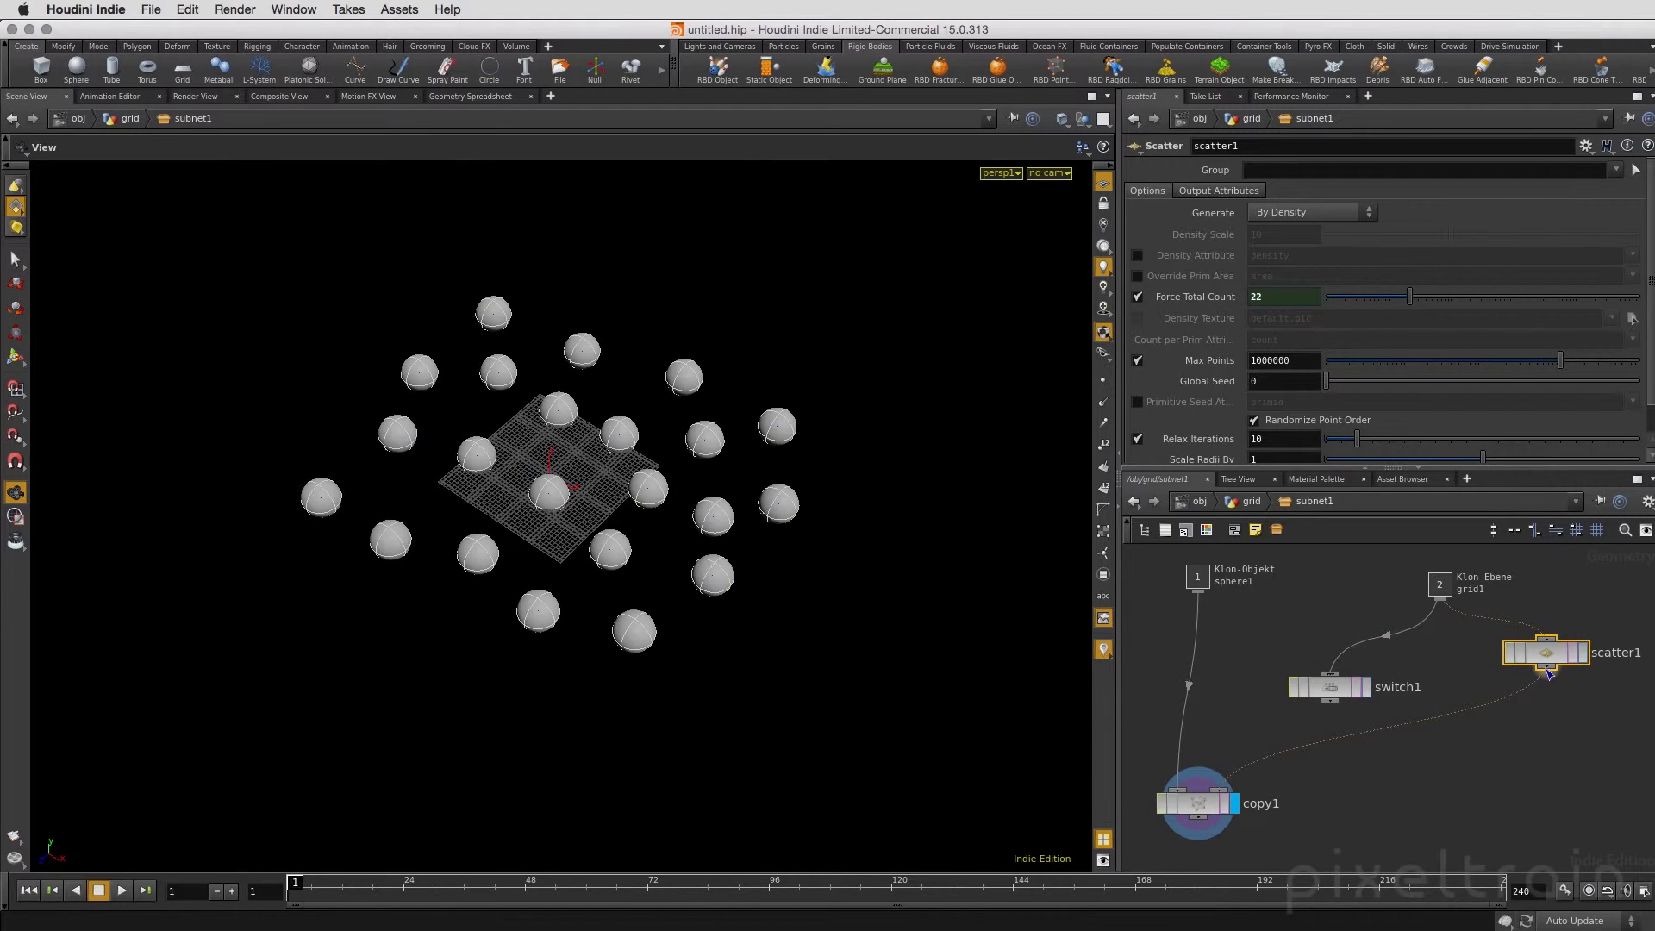
drag(1546, 668, 1356, 677)
- Feed switch1 into copy1's template input and test Select Input at 1 and 0
click(1351, 675)
click(1218, 790)
click(1330, 709)
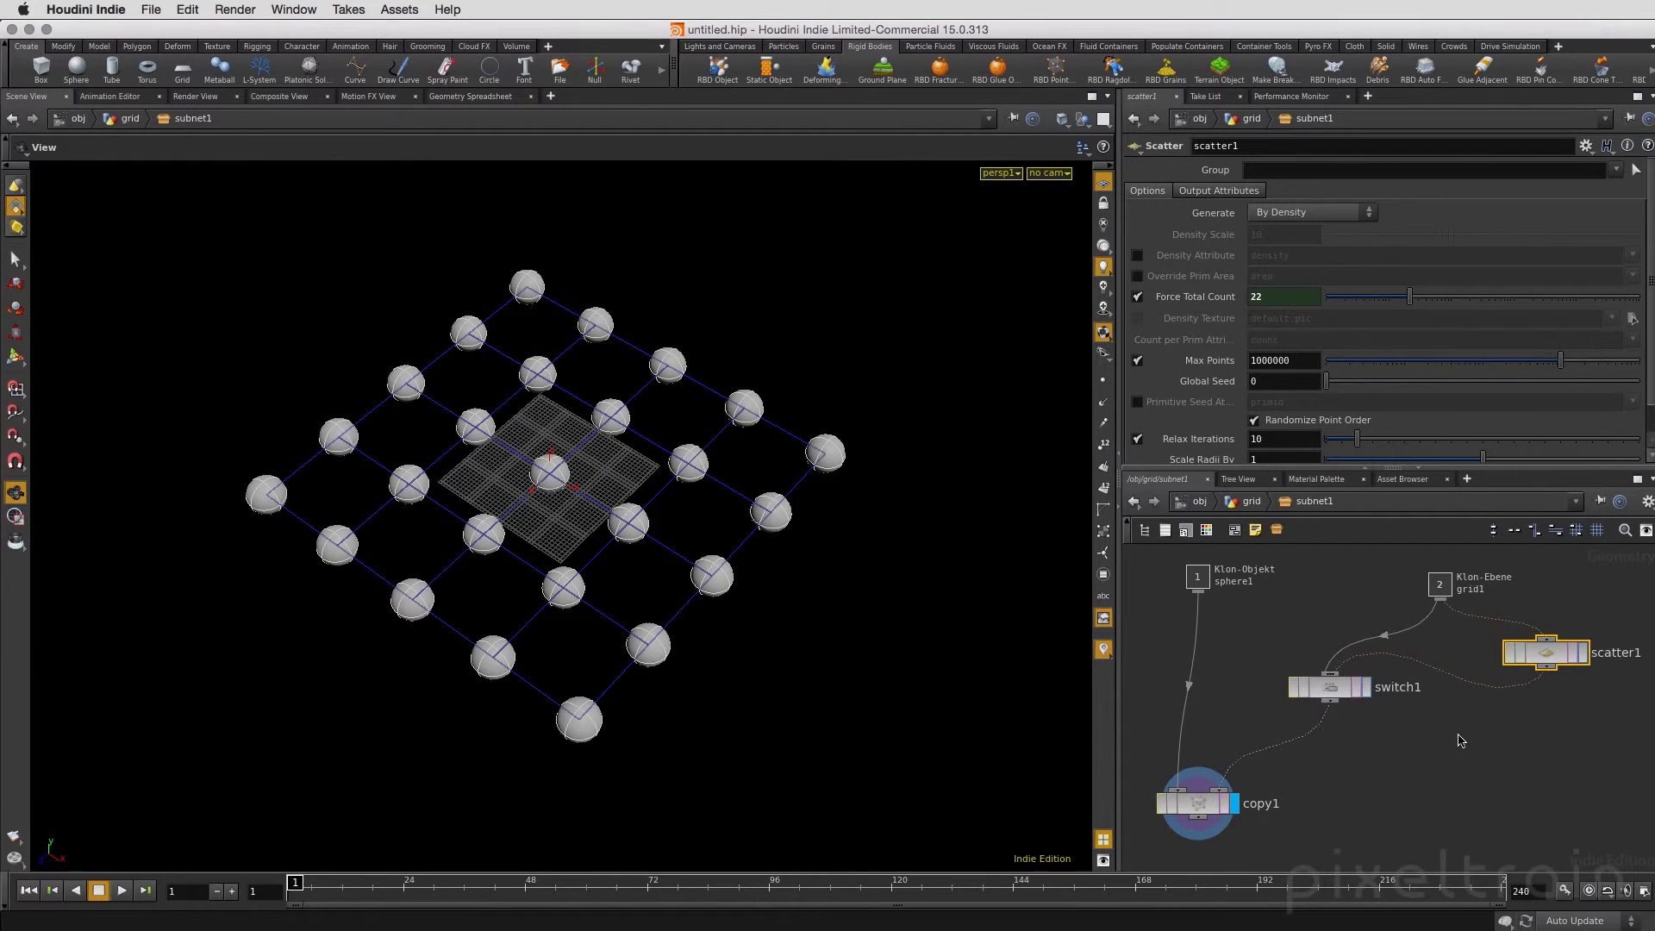
click(1330, 689)
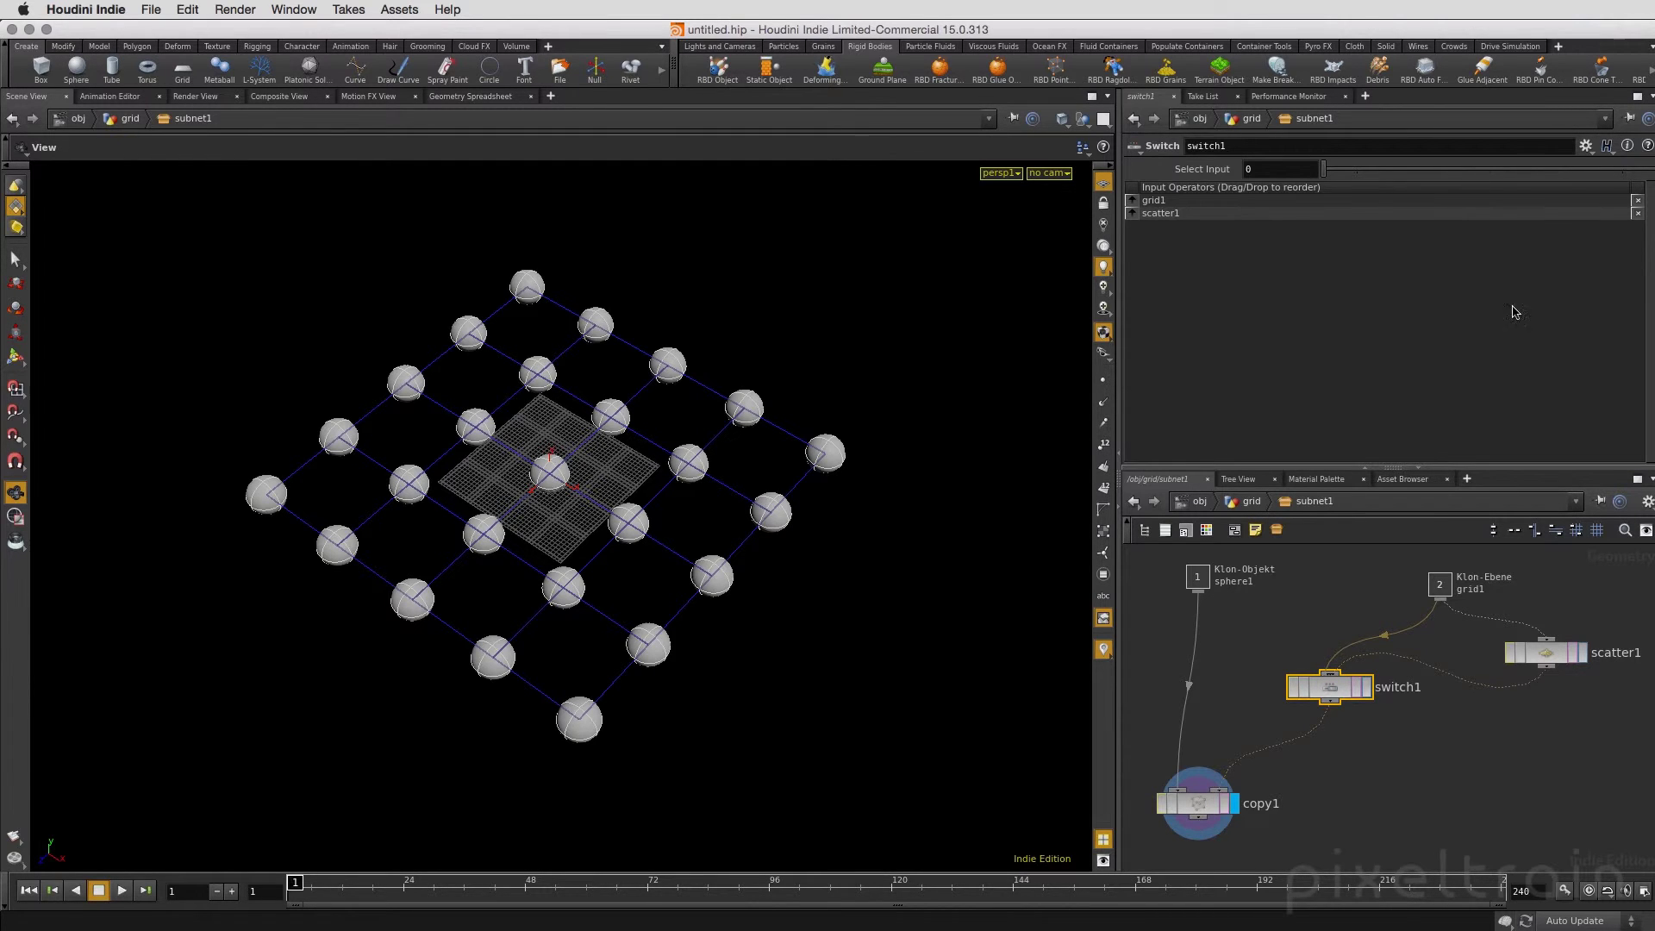
drag(1342, 175, 1361, 176)
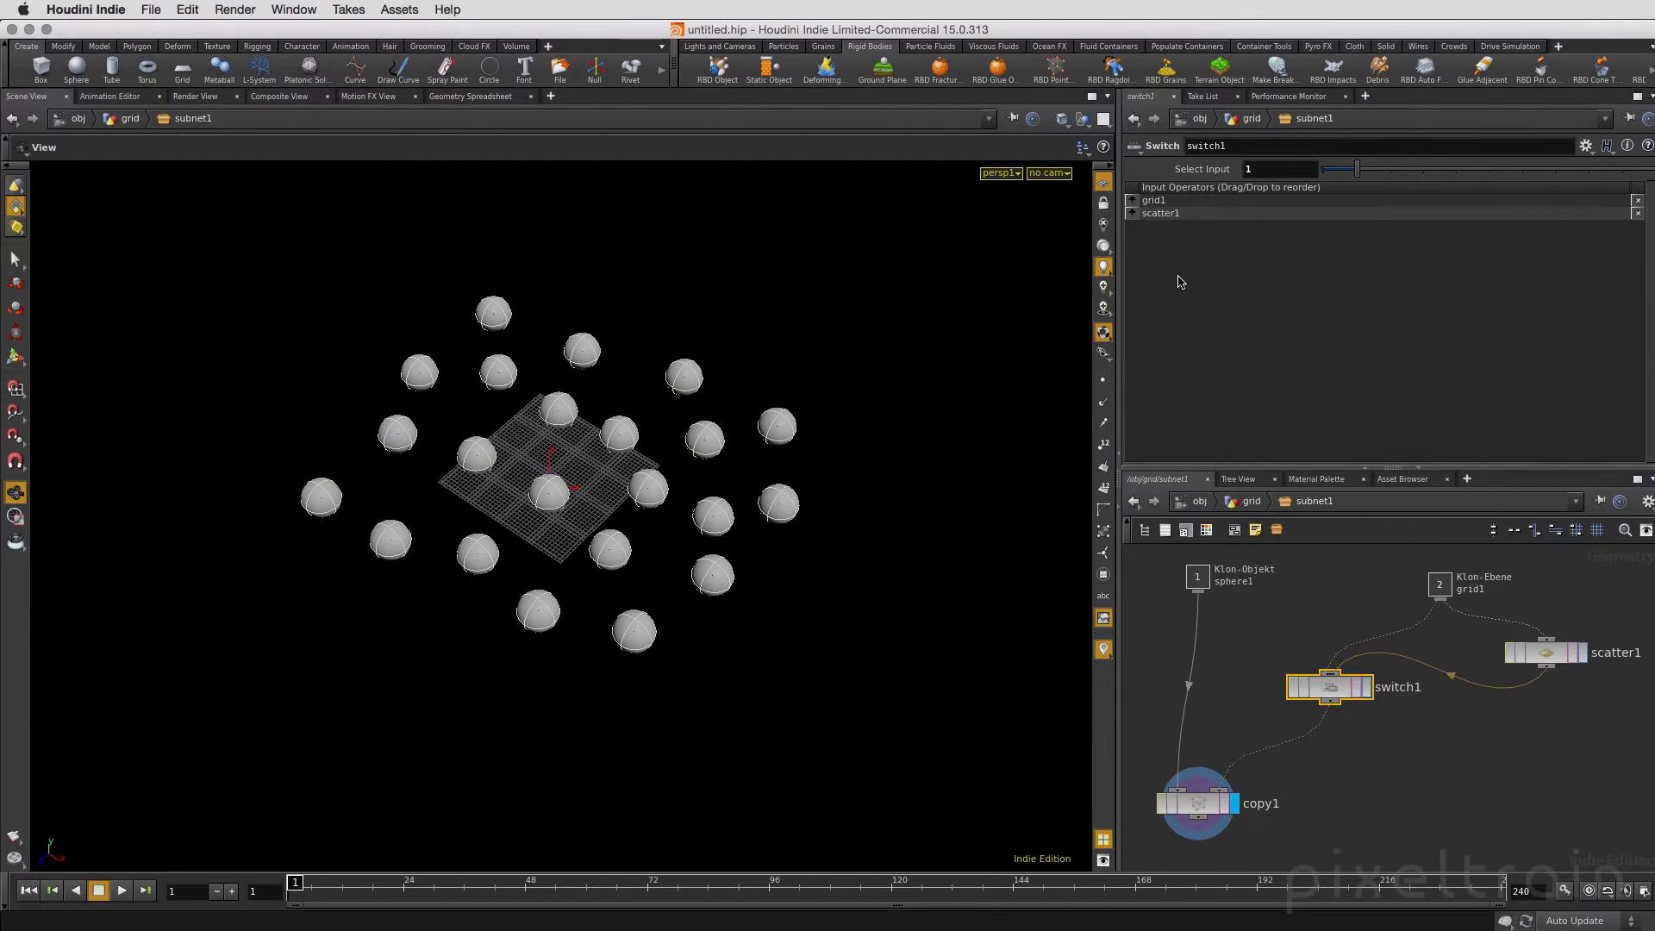
mouse_move(1335, 171)
mouse_down()
mouse_move(1360, 179)
mouse_move(1321, 177)
mouse_up()
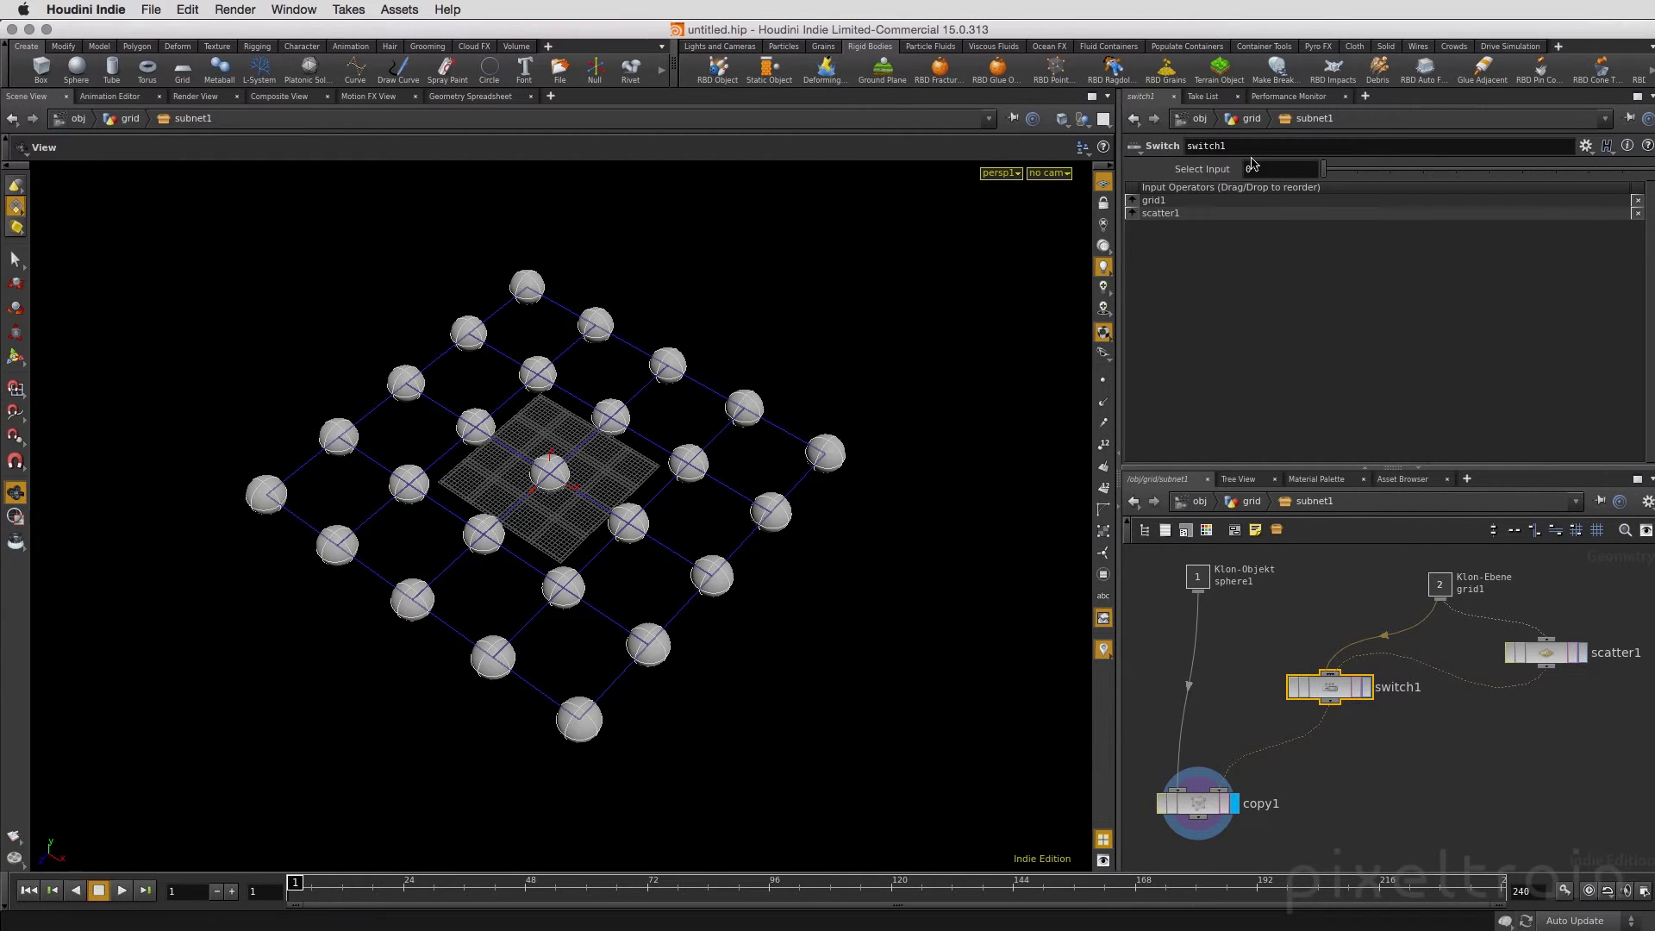
- Export switch1's Select Input to the asset and review the Klon-Anzahl and Klon Skalierung parameters
right_click(1196, 172)
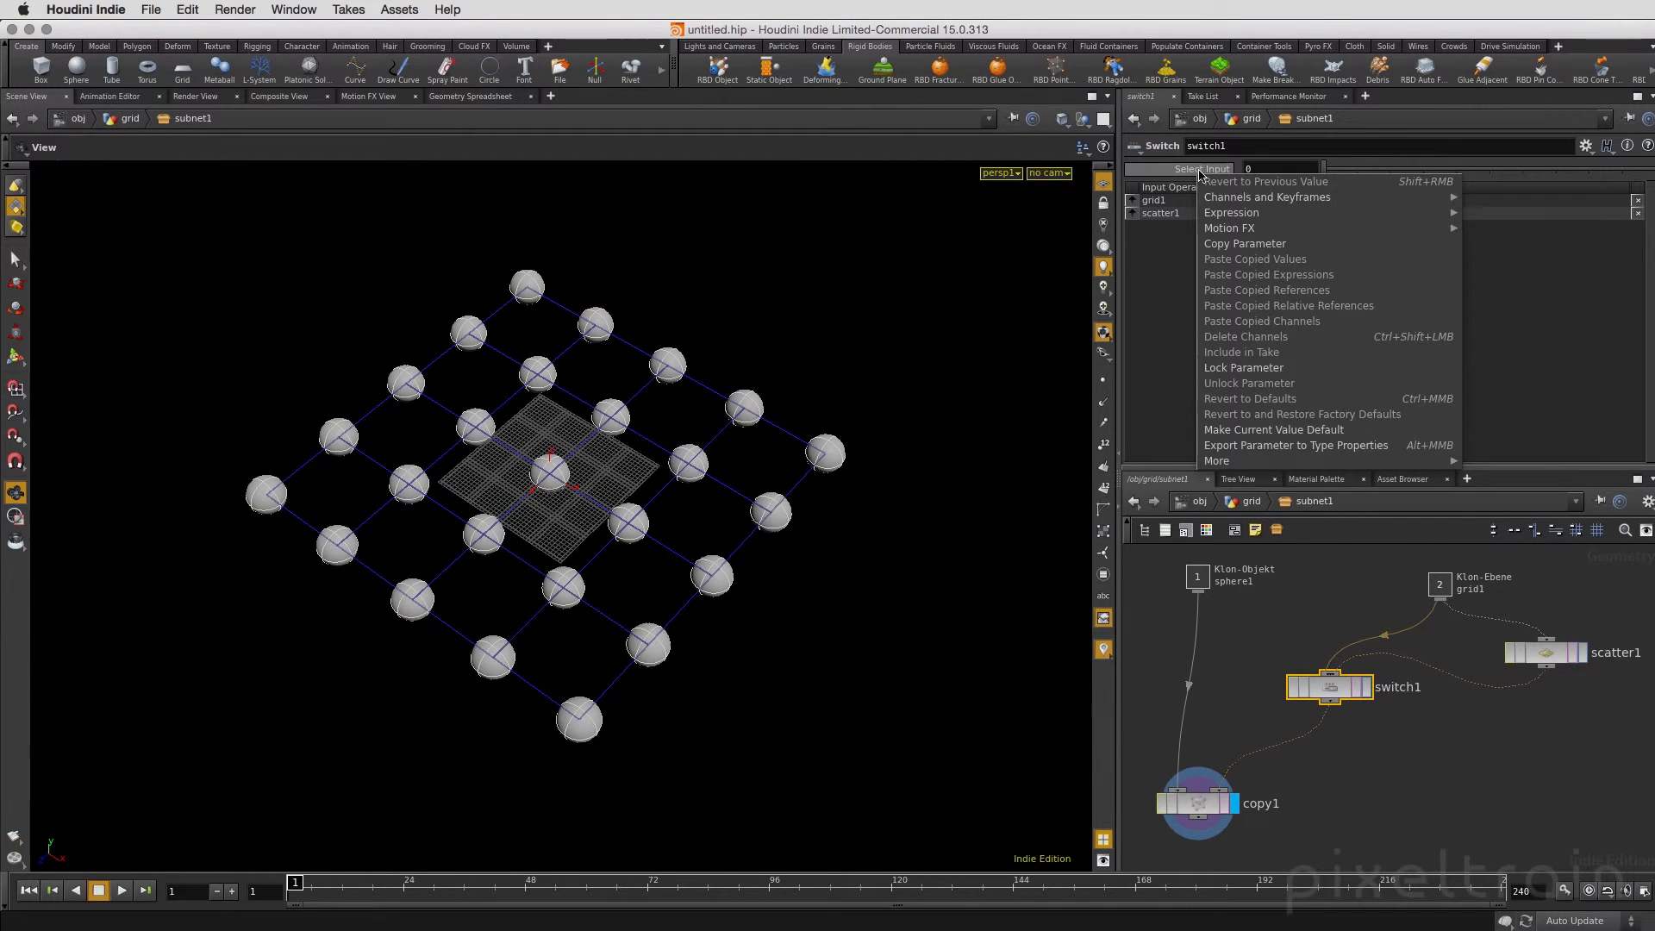
click(1332, 446)
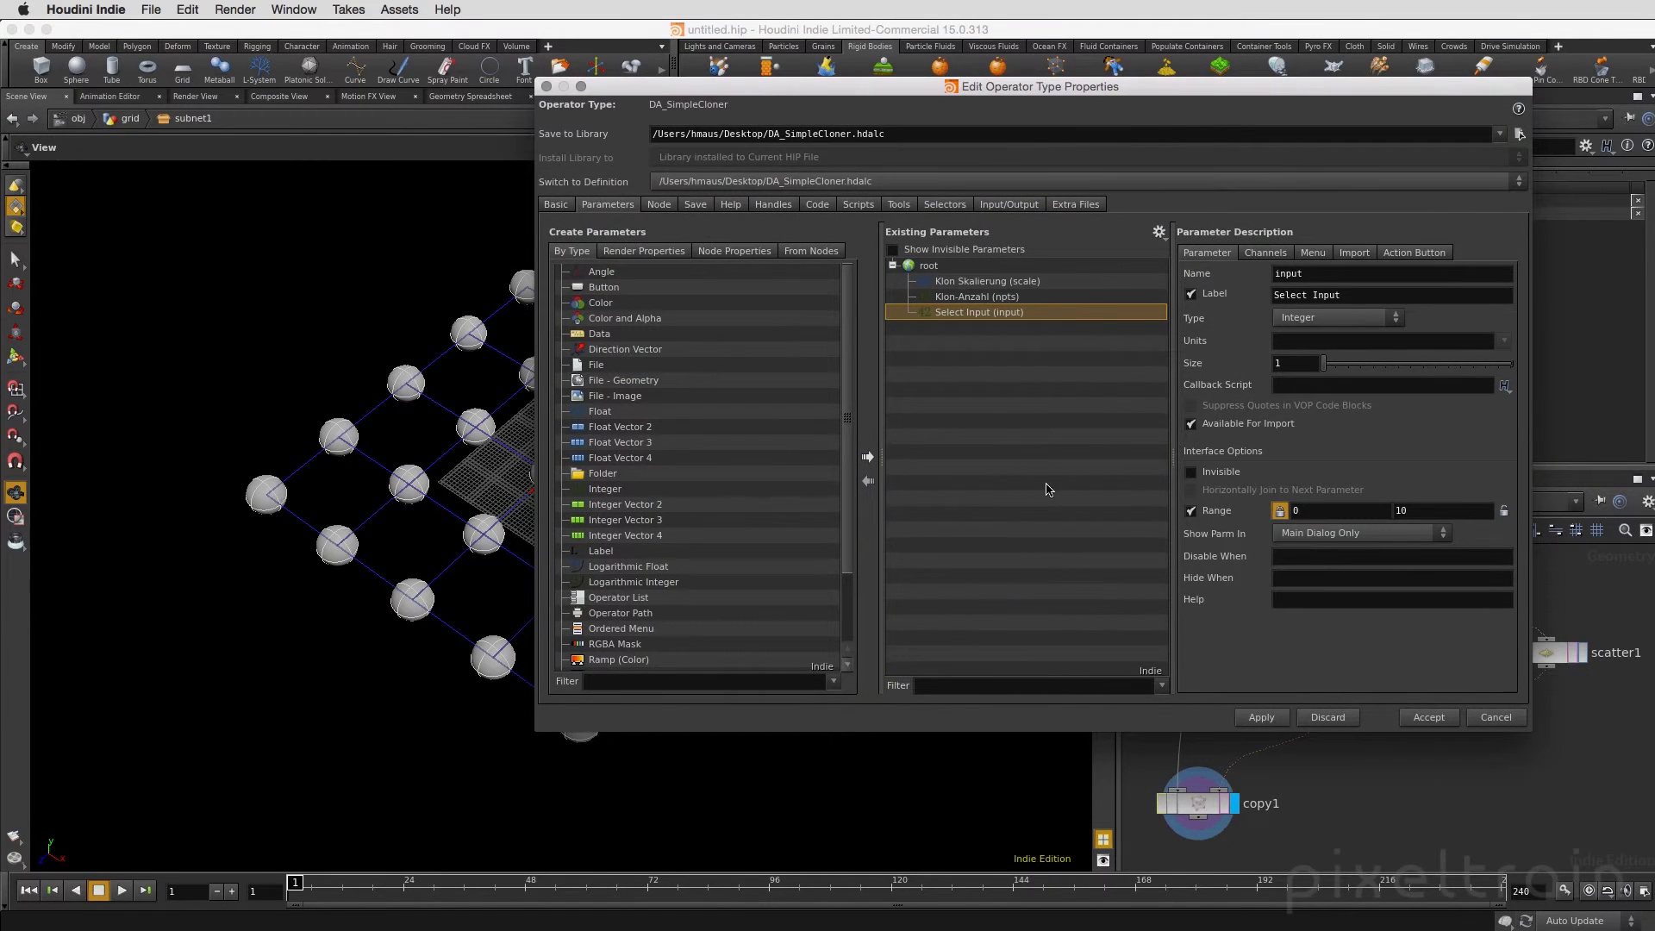
click(983, 281)
click(991, 298)
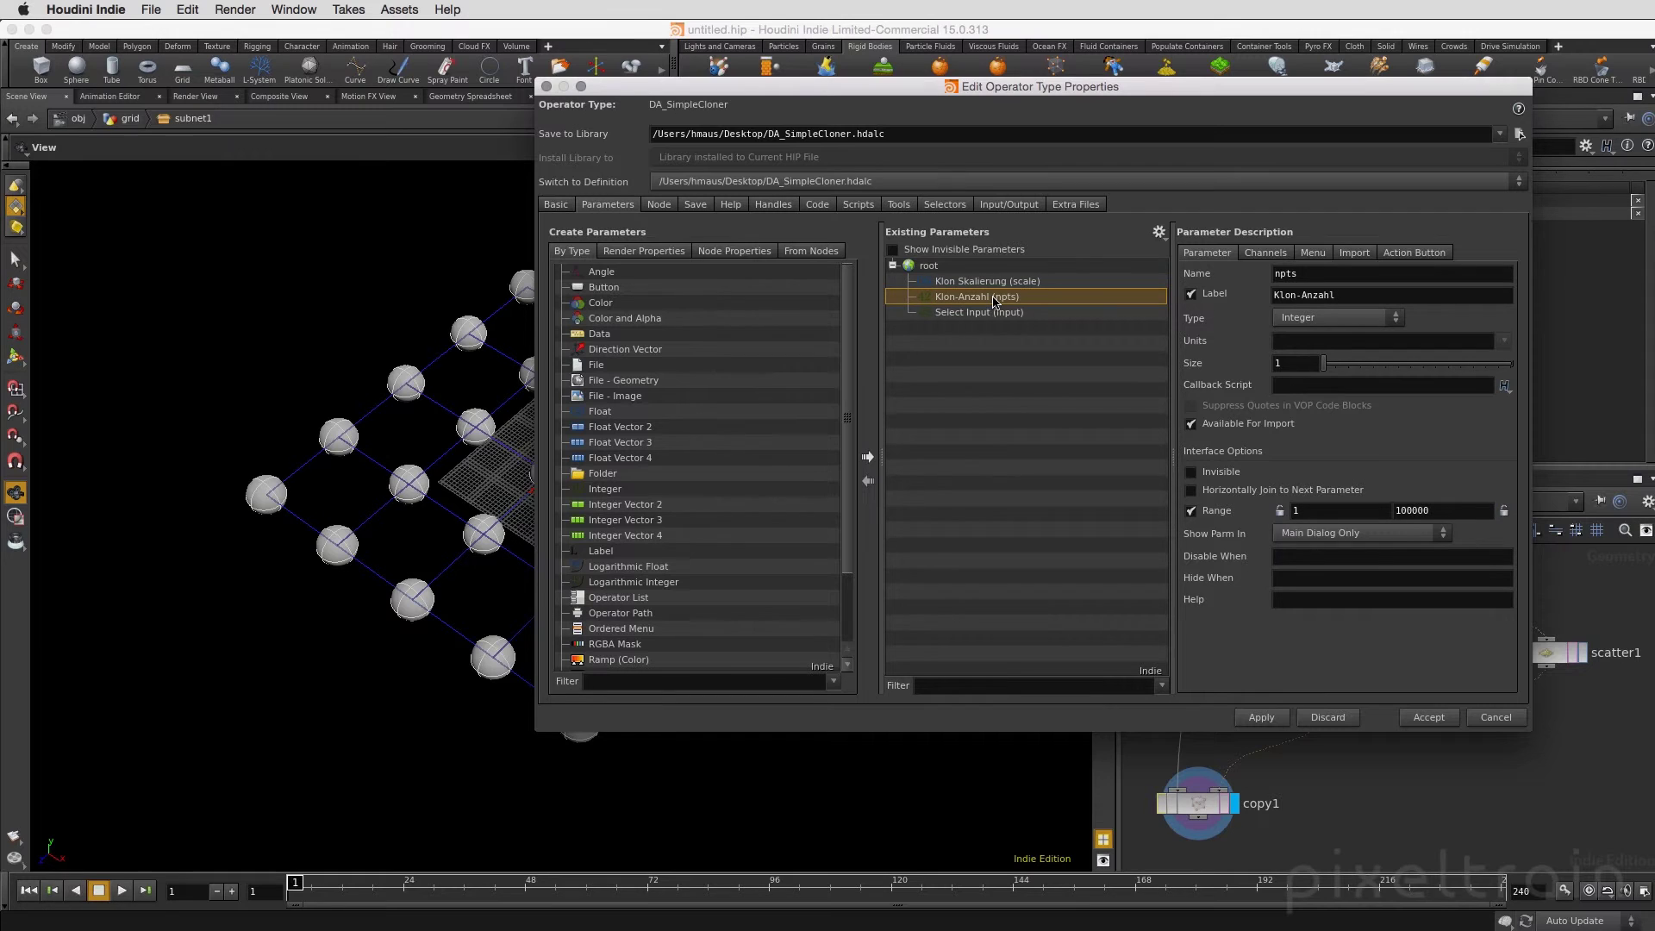
click(994, 282)
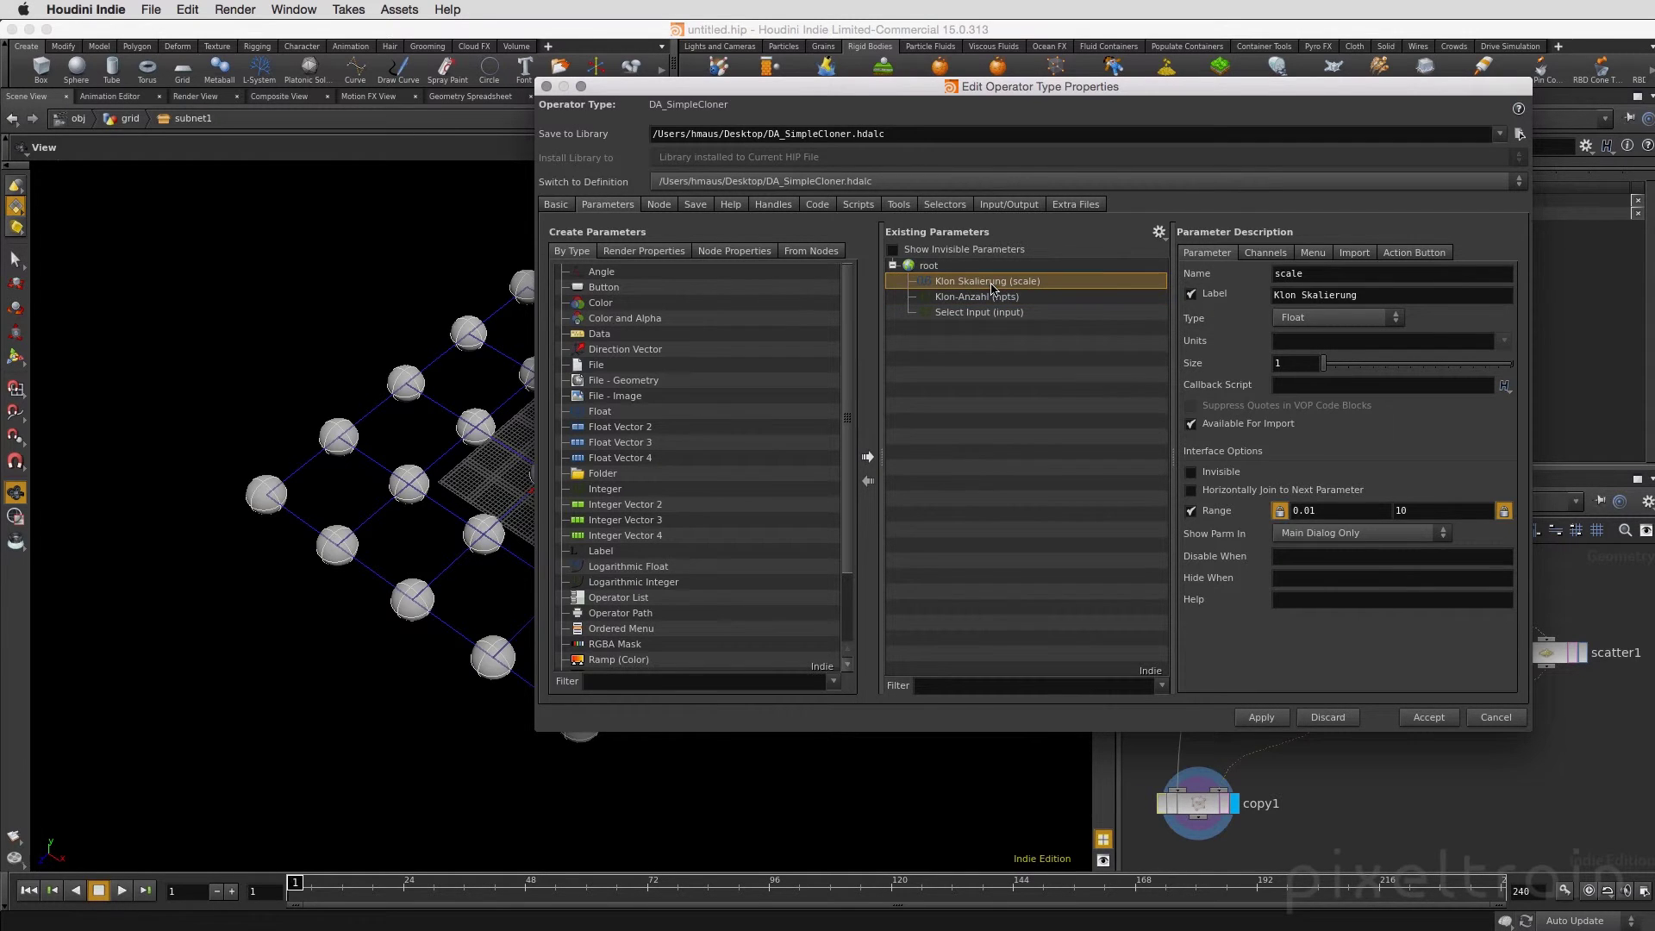
- Relabel Select Input as Random, then select the subnet1 asset node at grid level
click(967, 317)
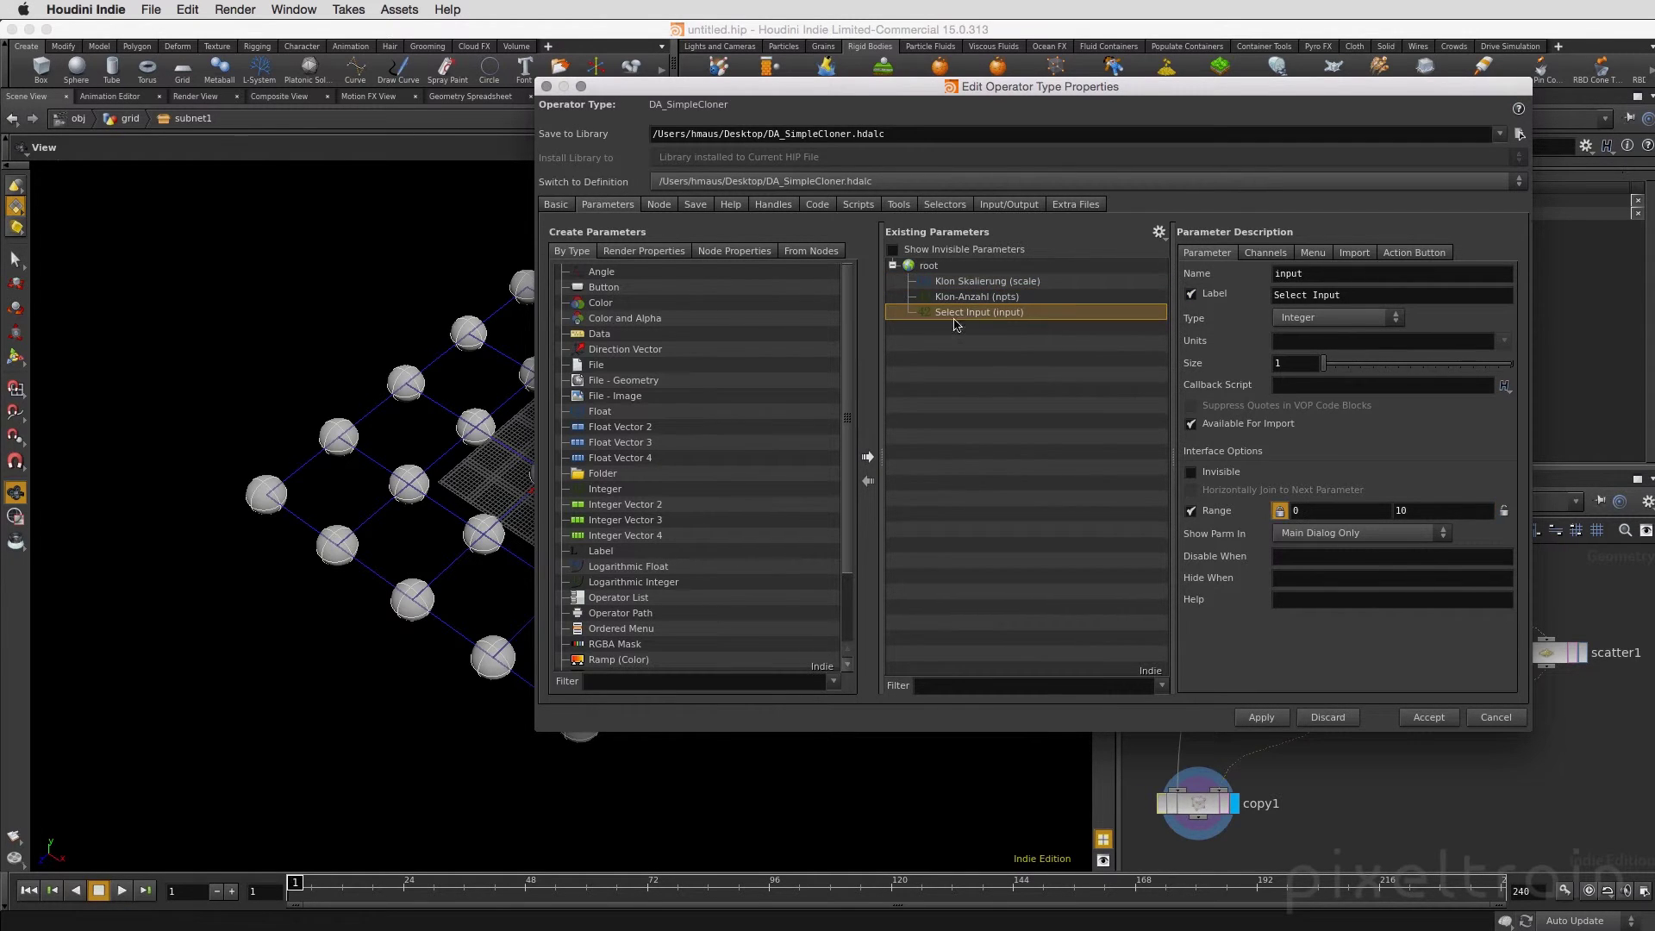
text(Random)
click(1347, 339)
drag(1350, 86, 904, 98)
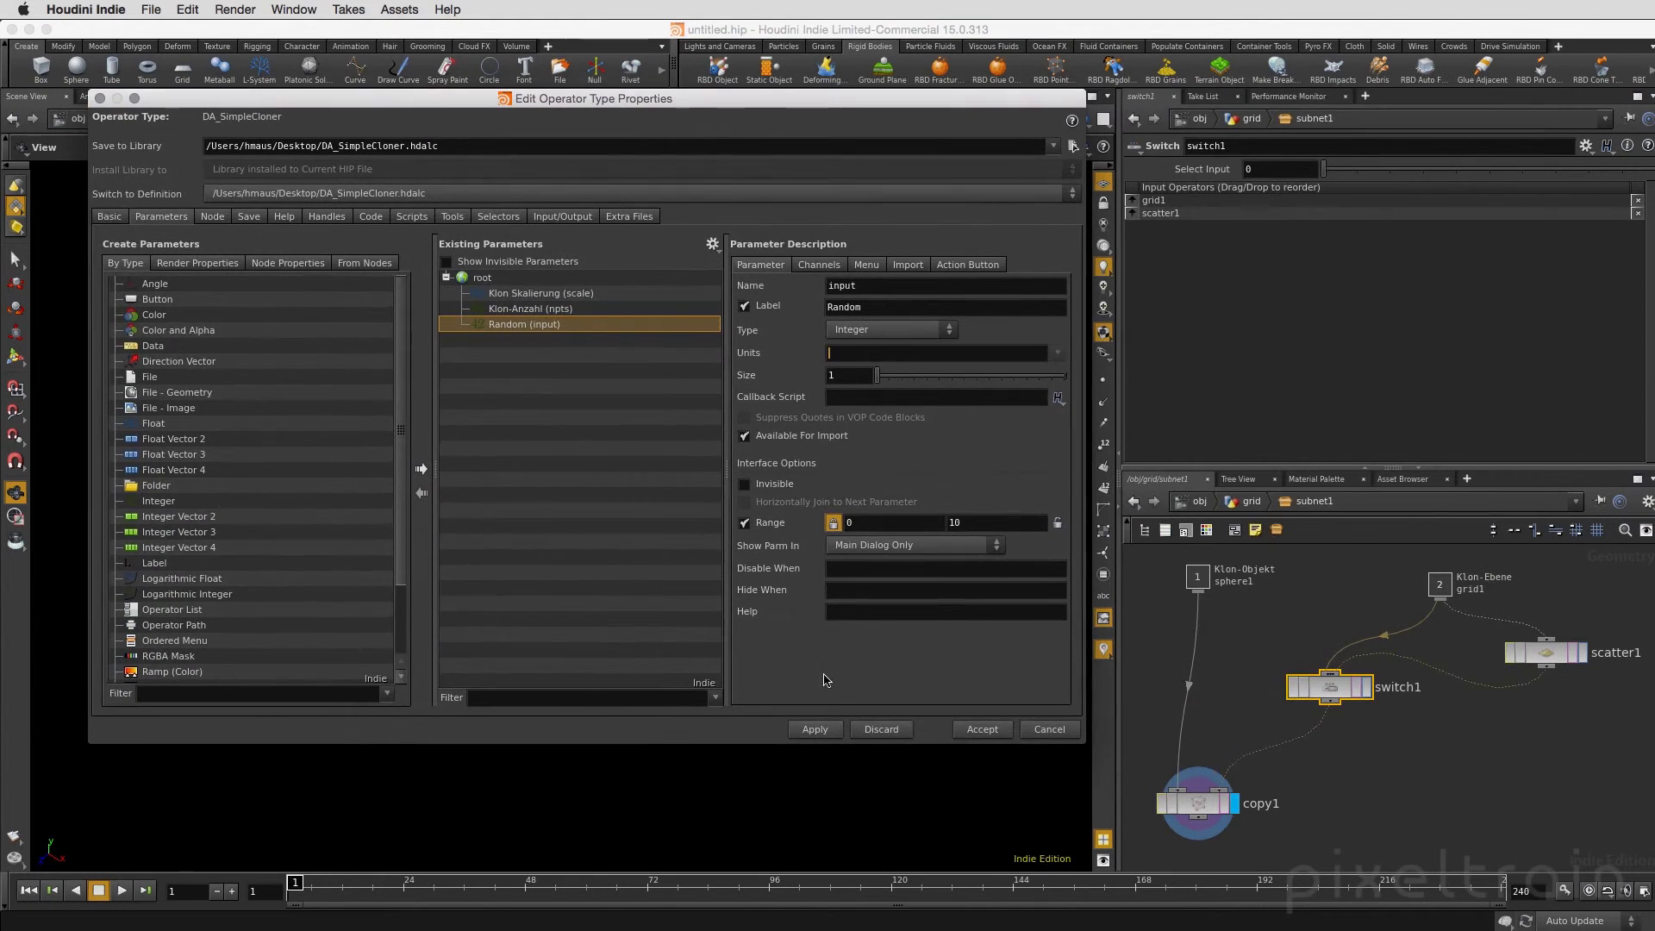
click(1247, 501)
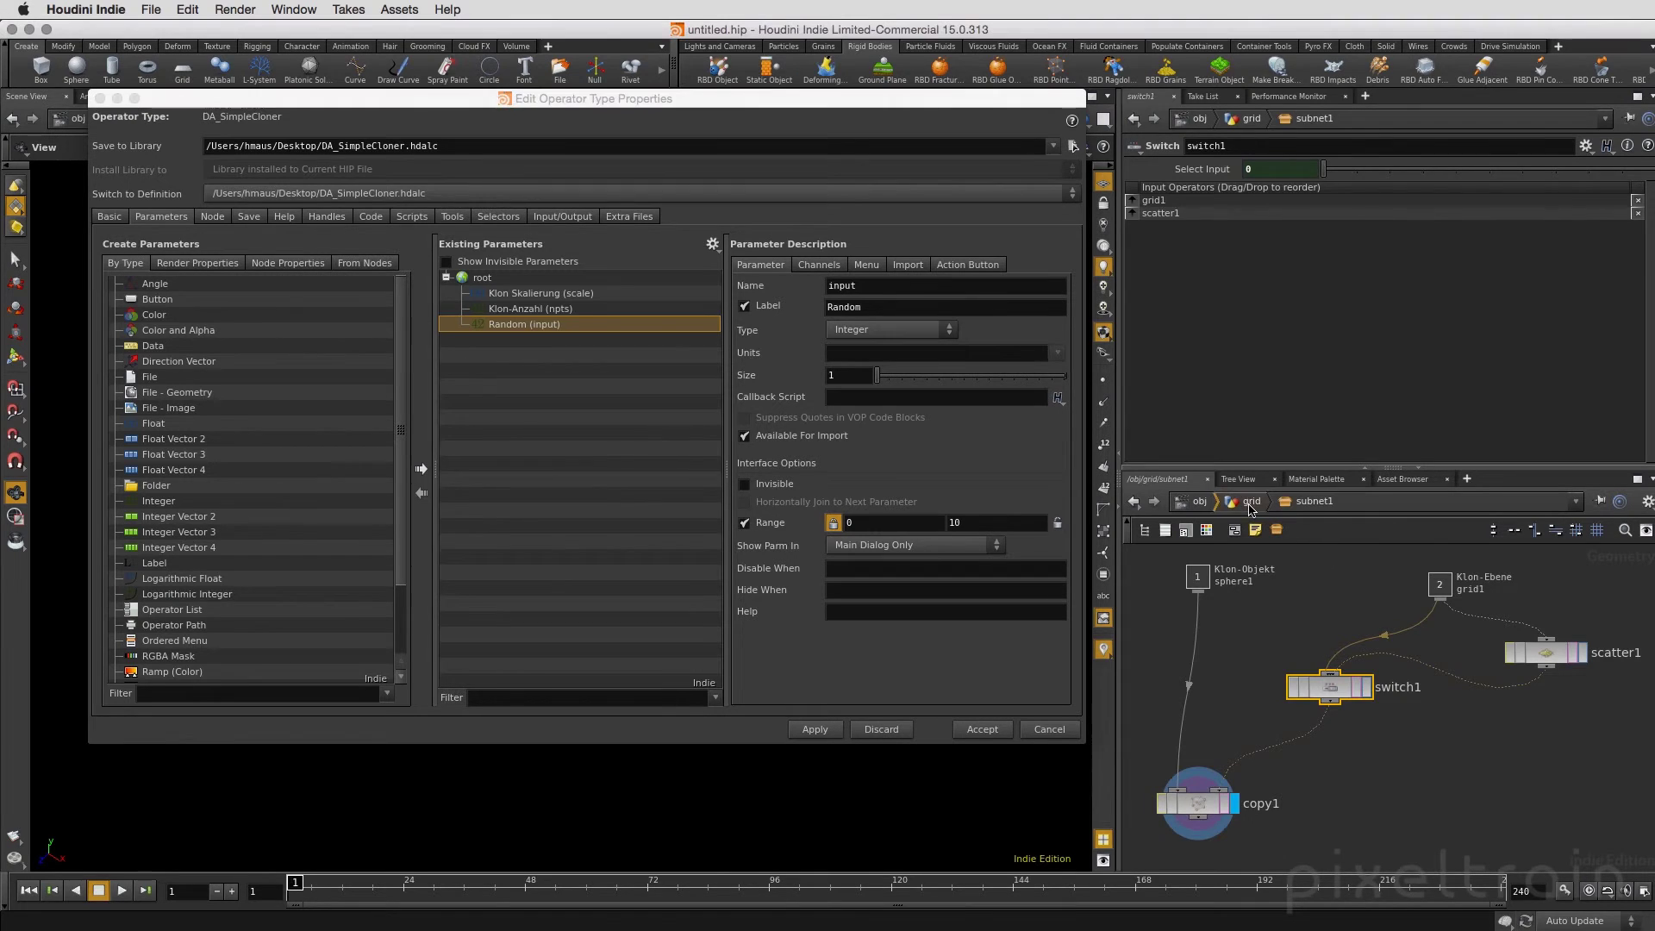
click(1380, 661)
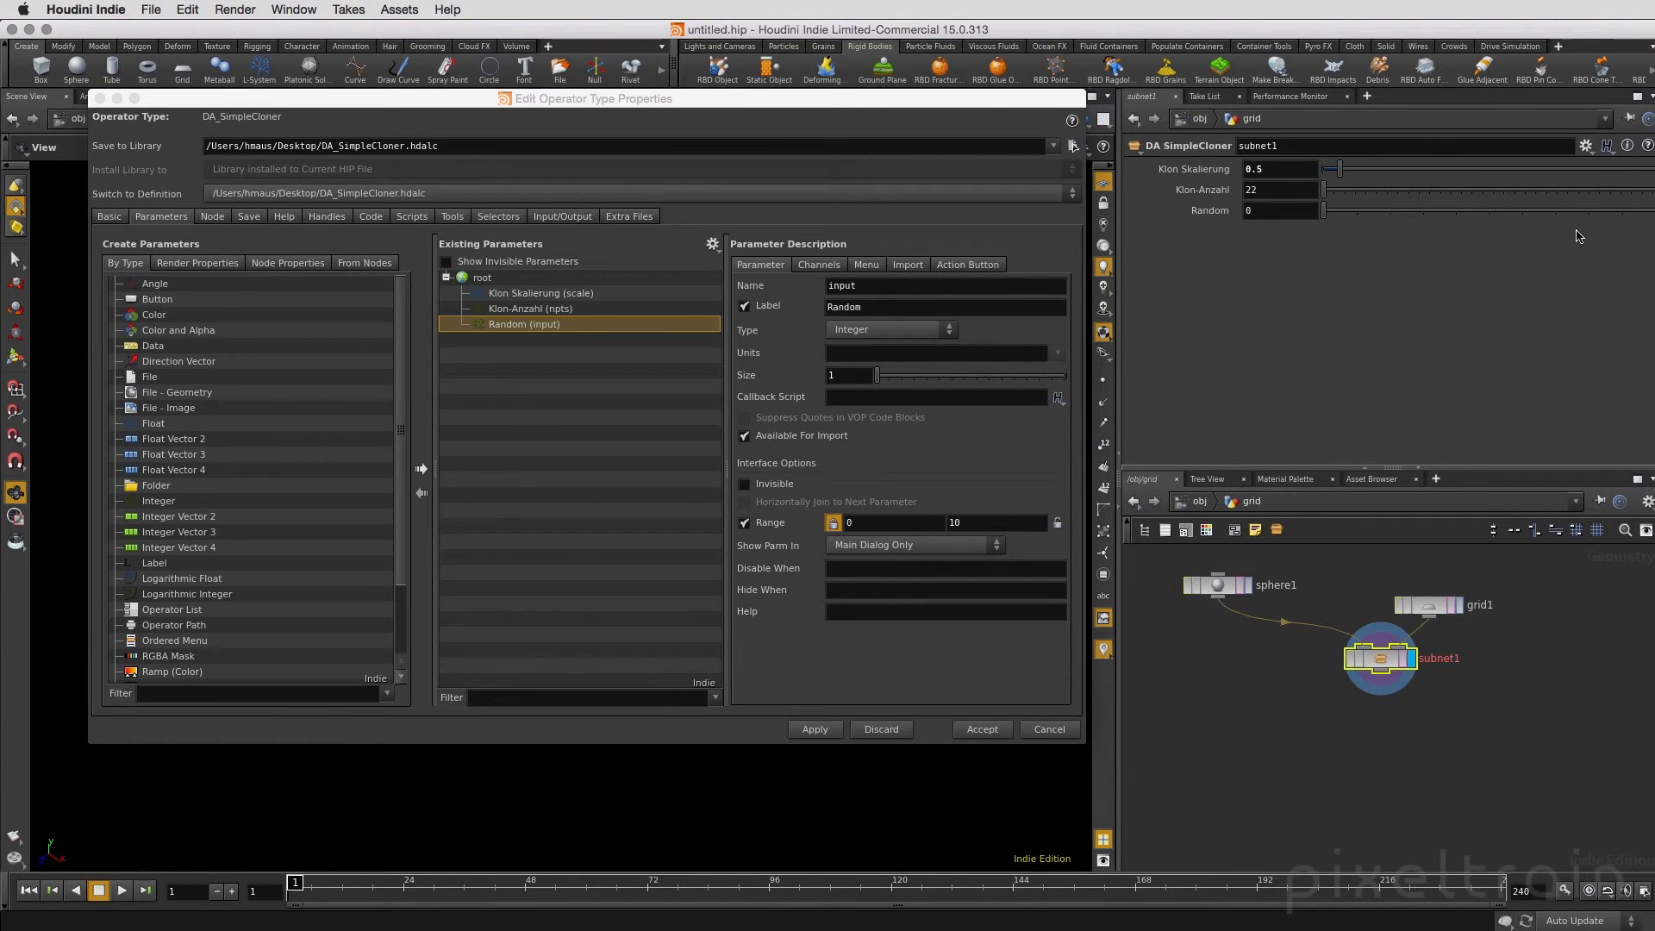
- Change Random to a Toggle type, test it on and off, and accept the asset changes
click(892, 330)
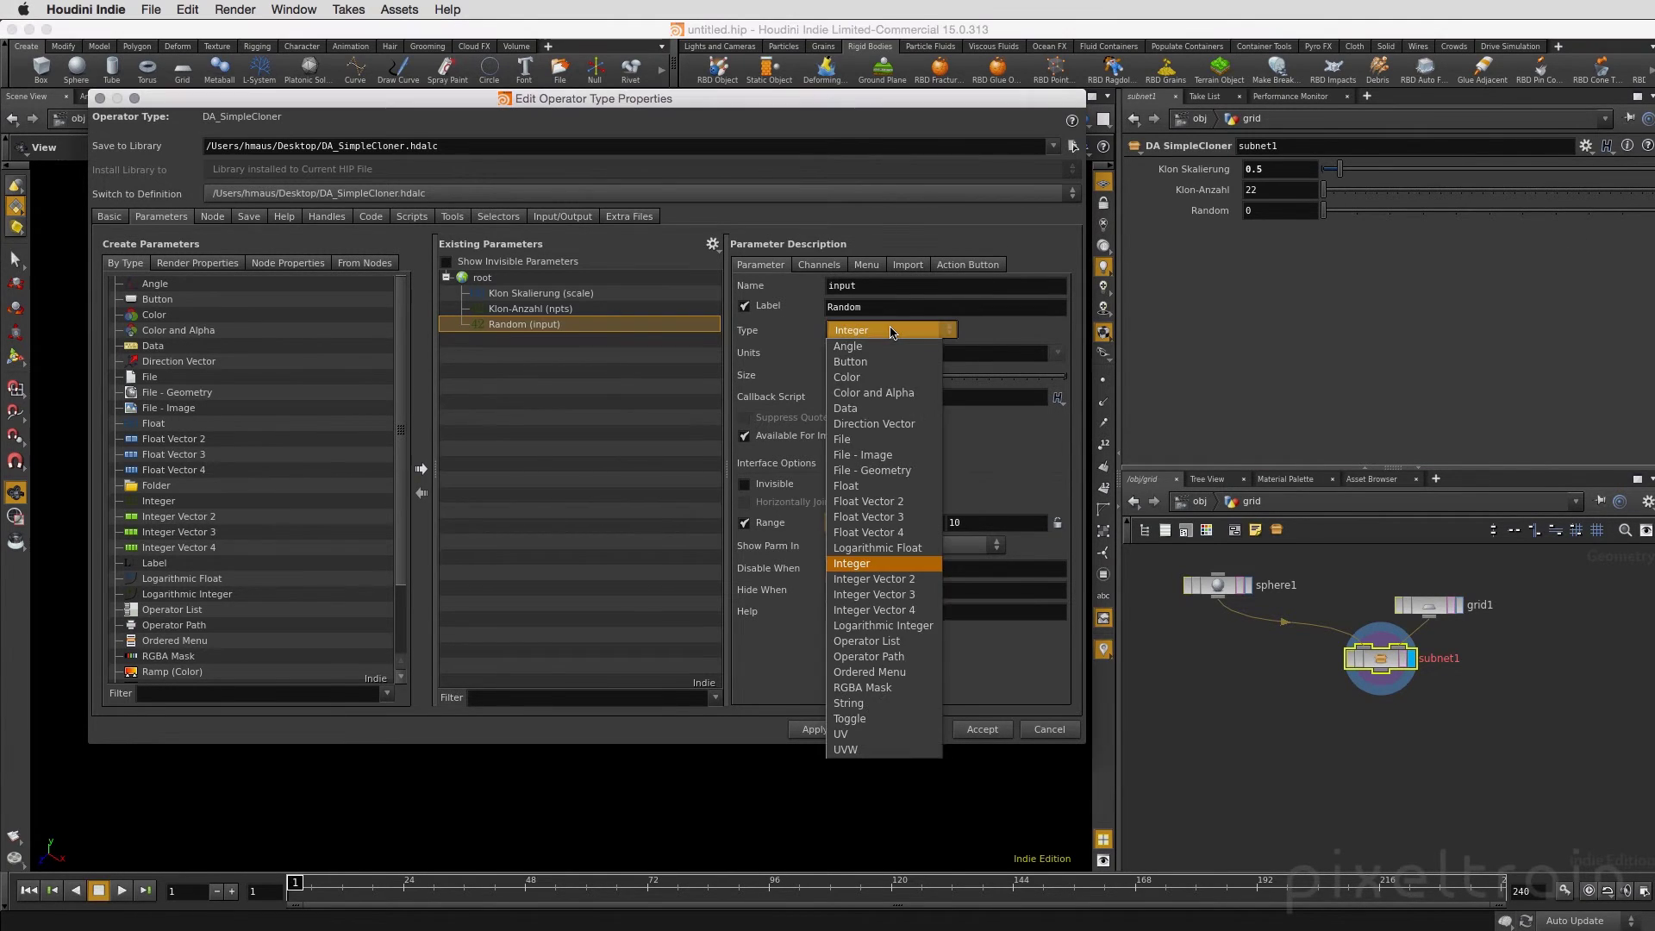
click(880, 719)
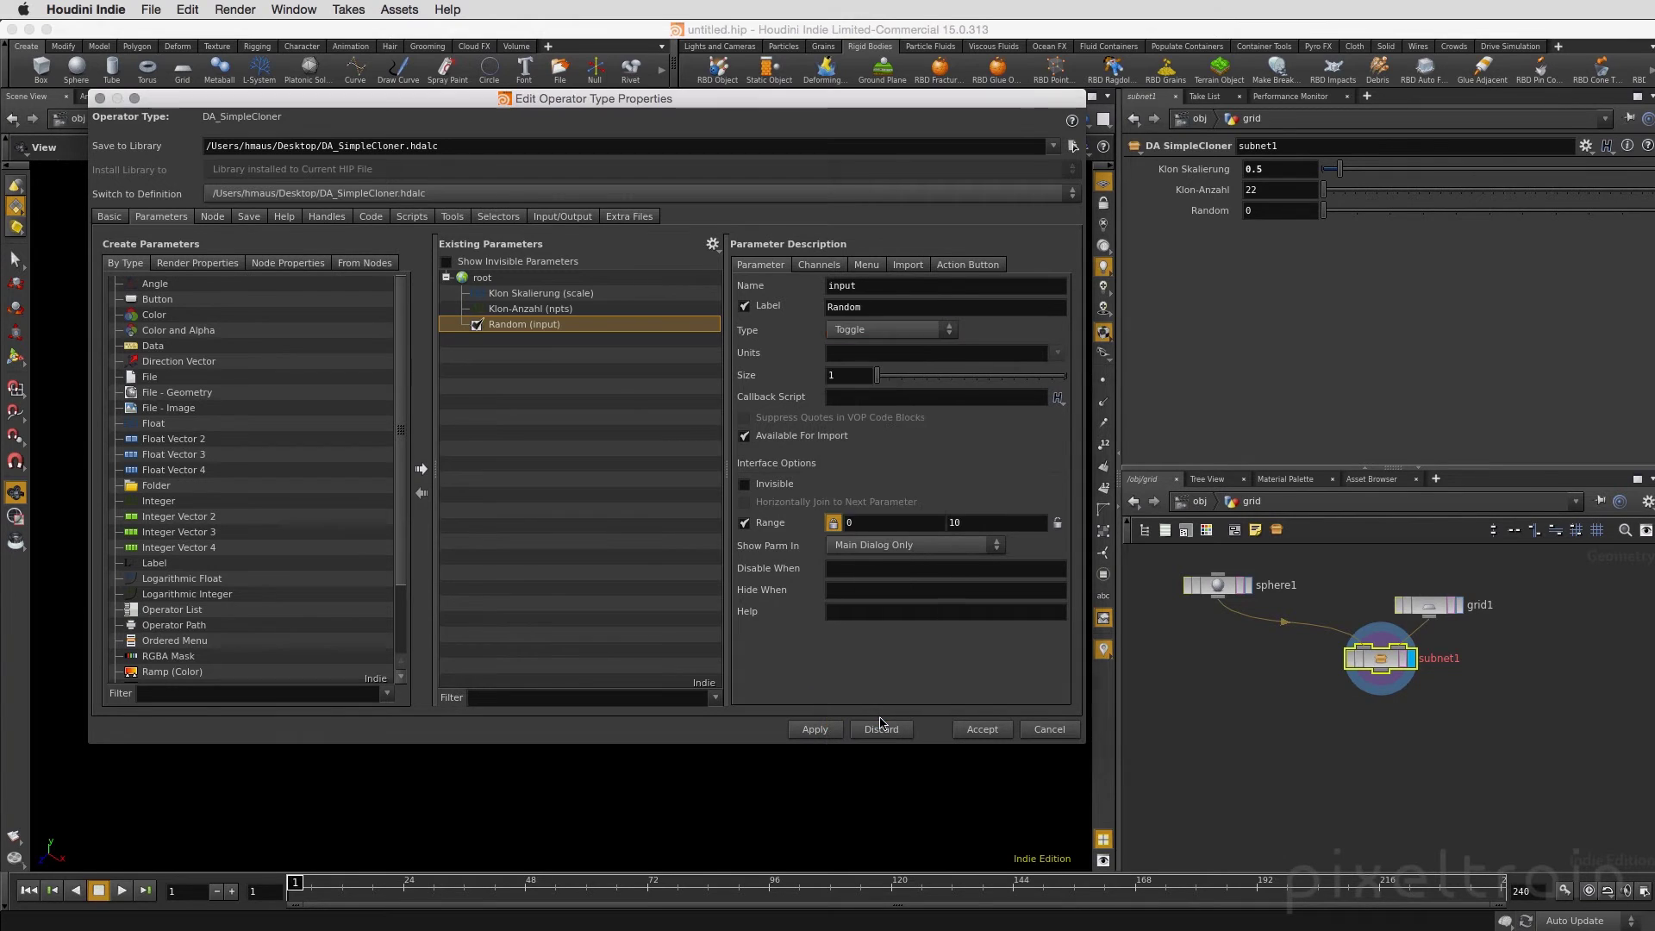
click(798, 730)
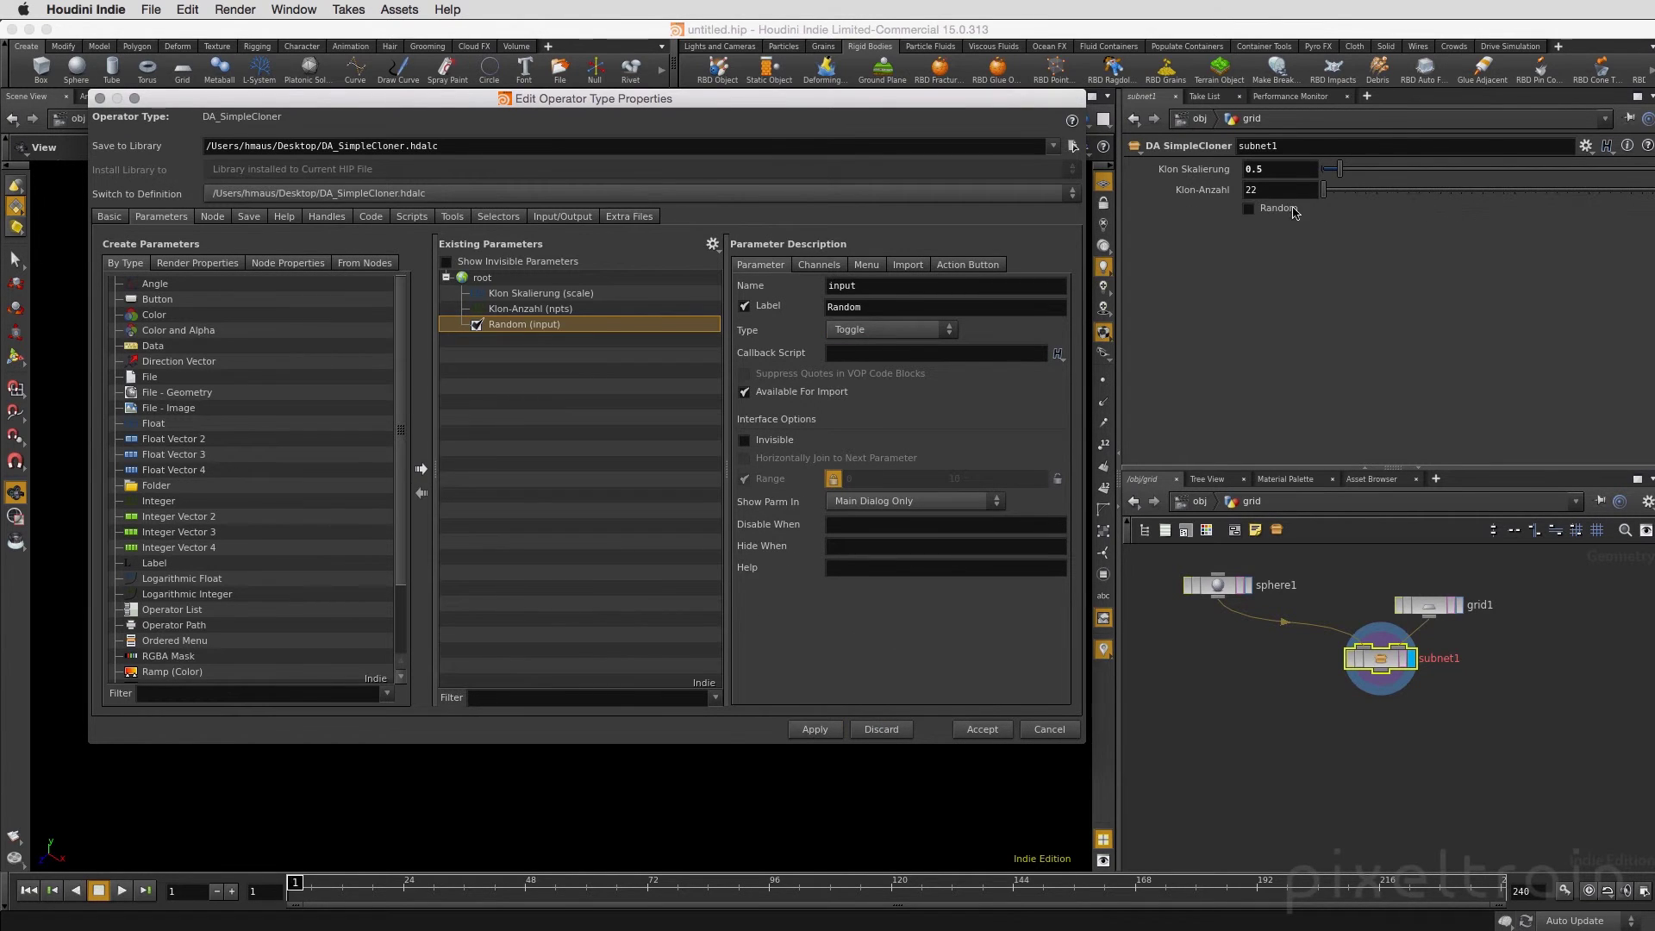
drag(945, 107, 1286, 693)
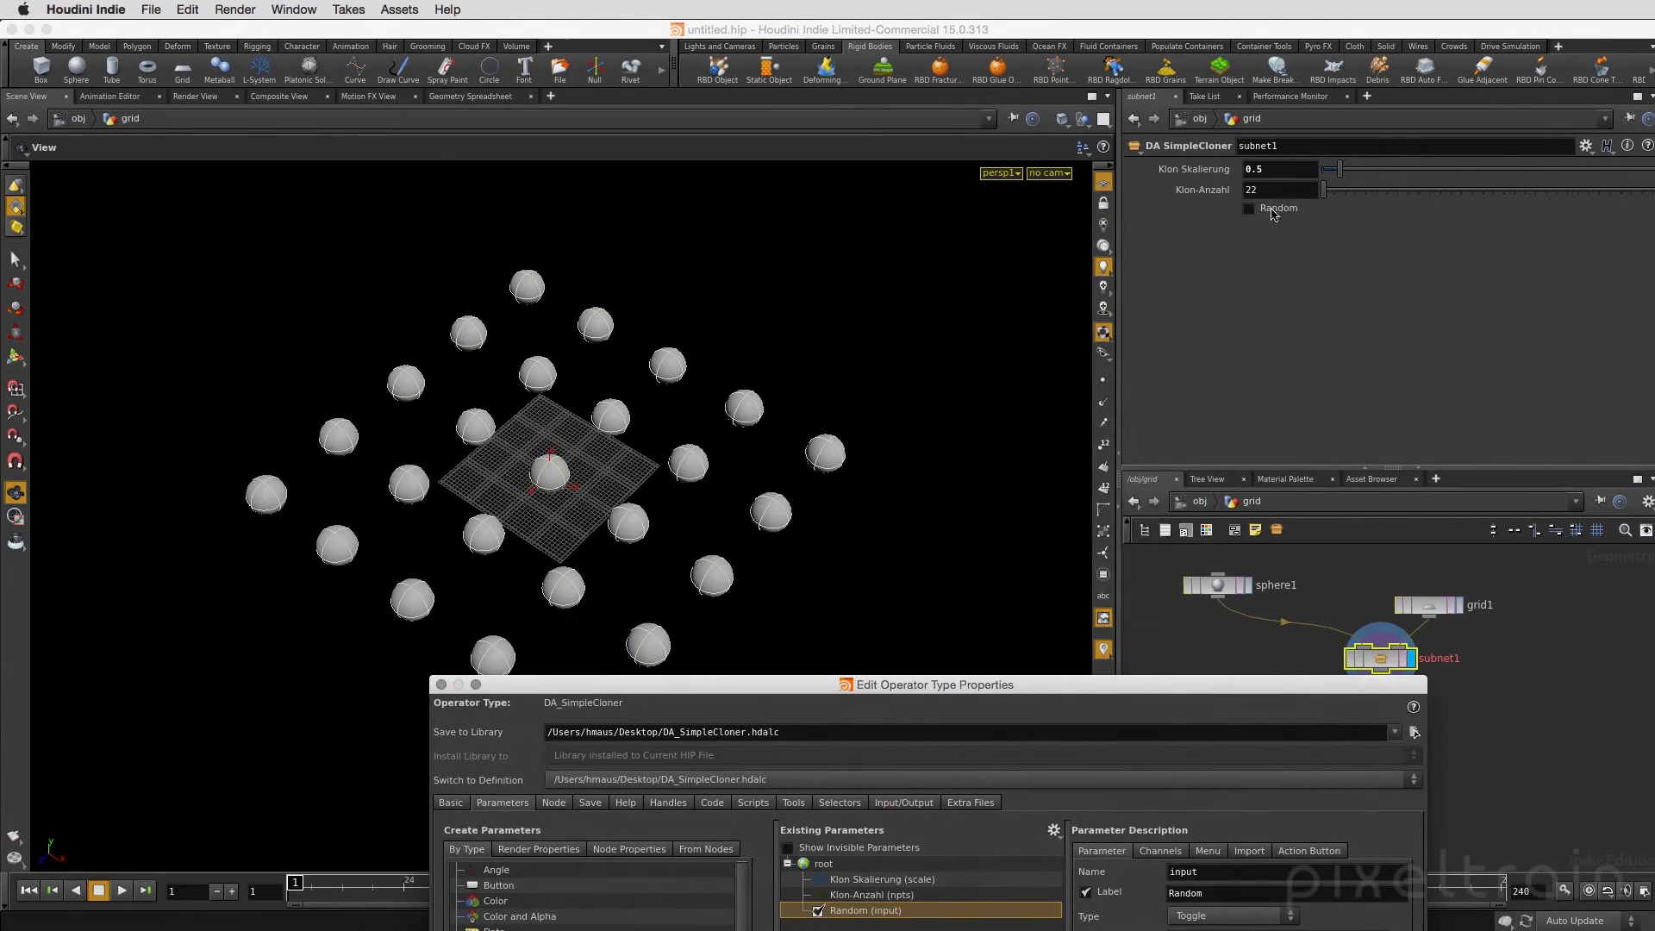
click(1257, 214)
click(1250, 209)
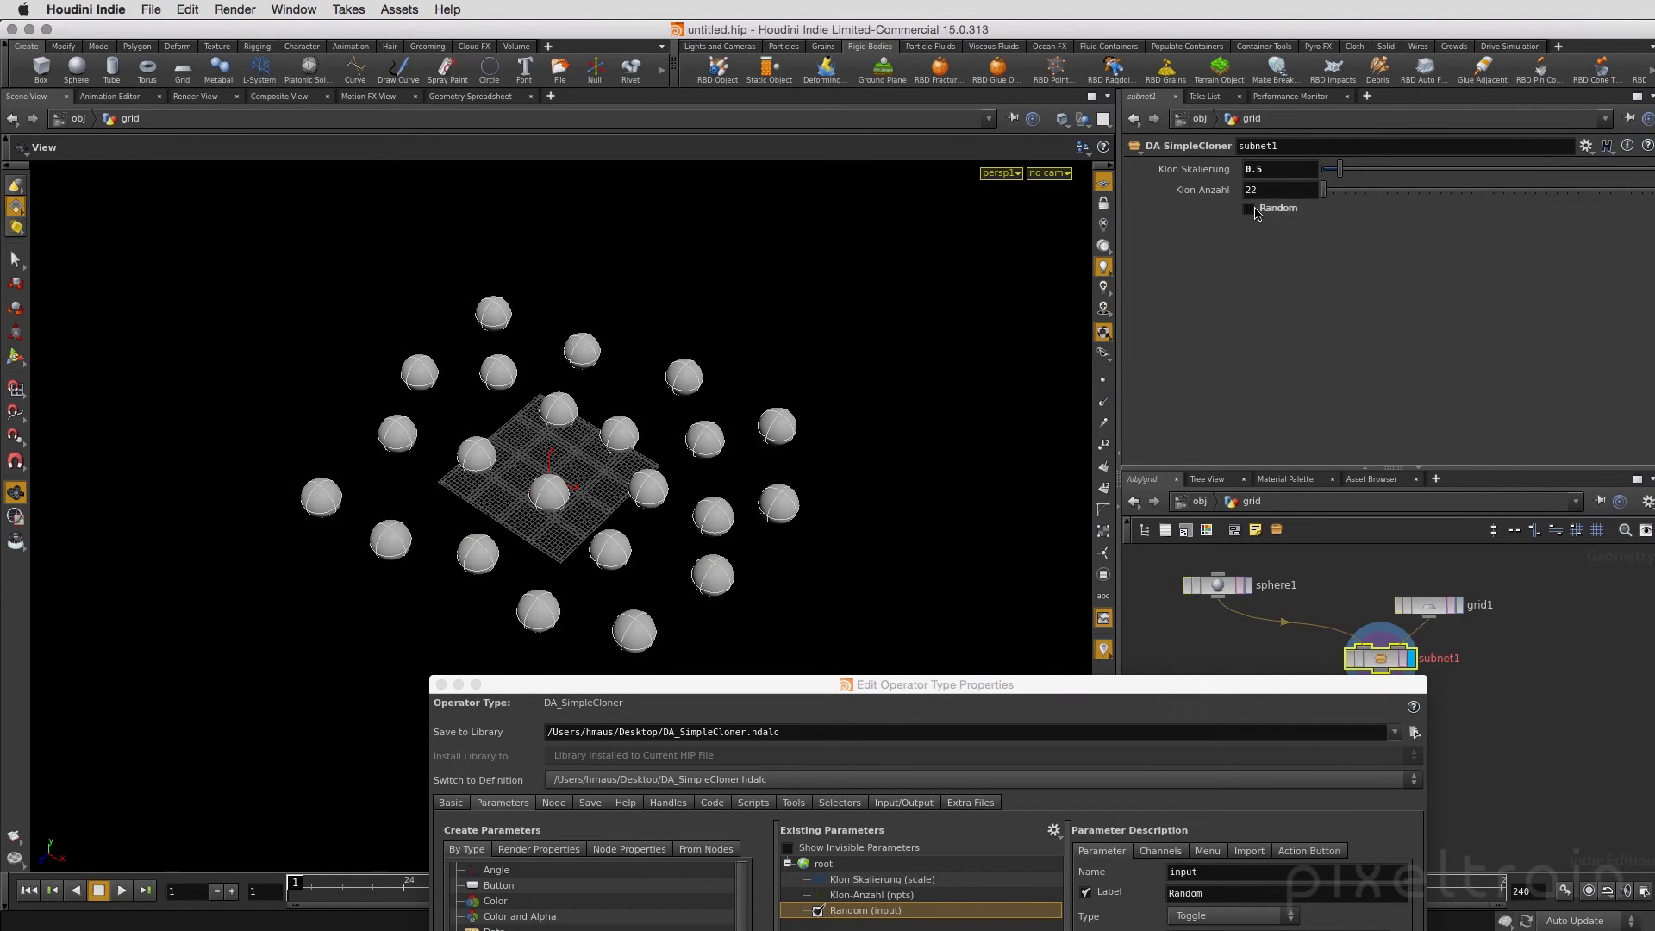
click(1255, 210)
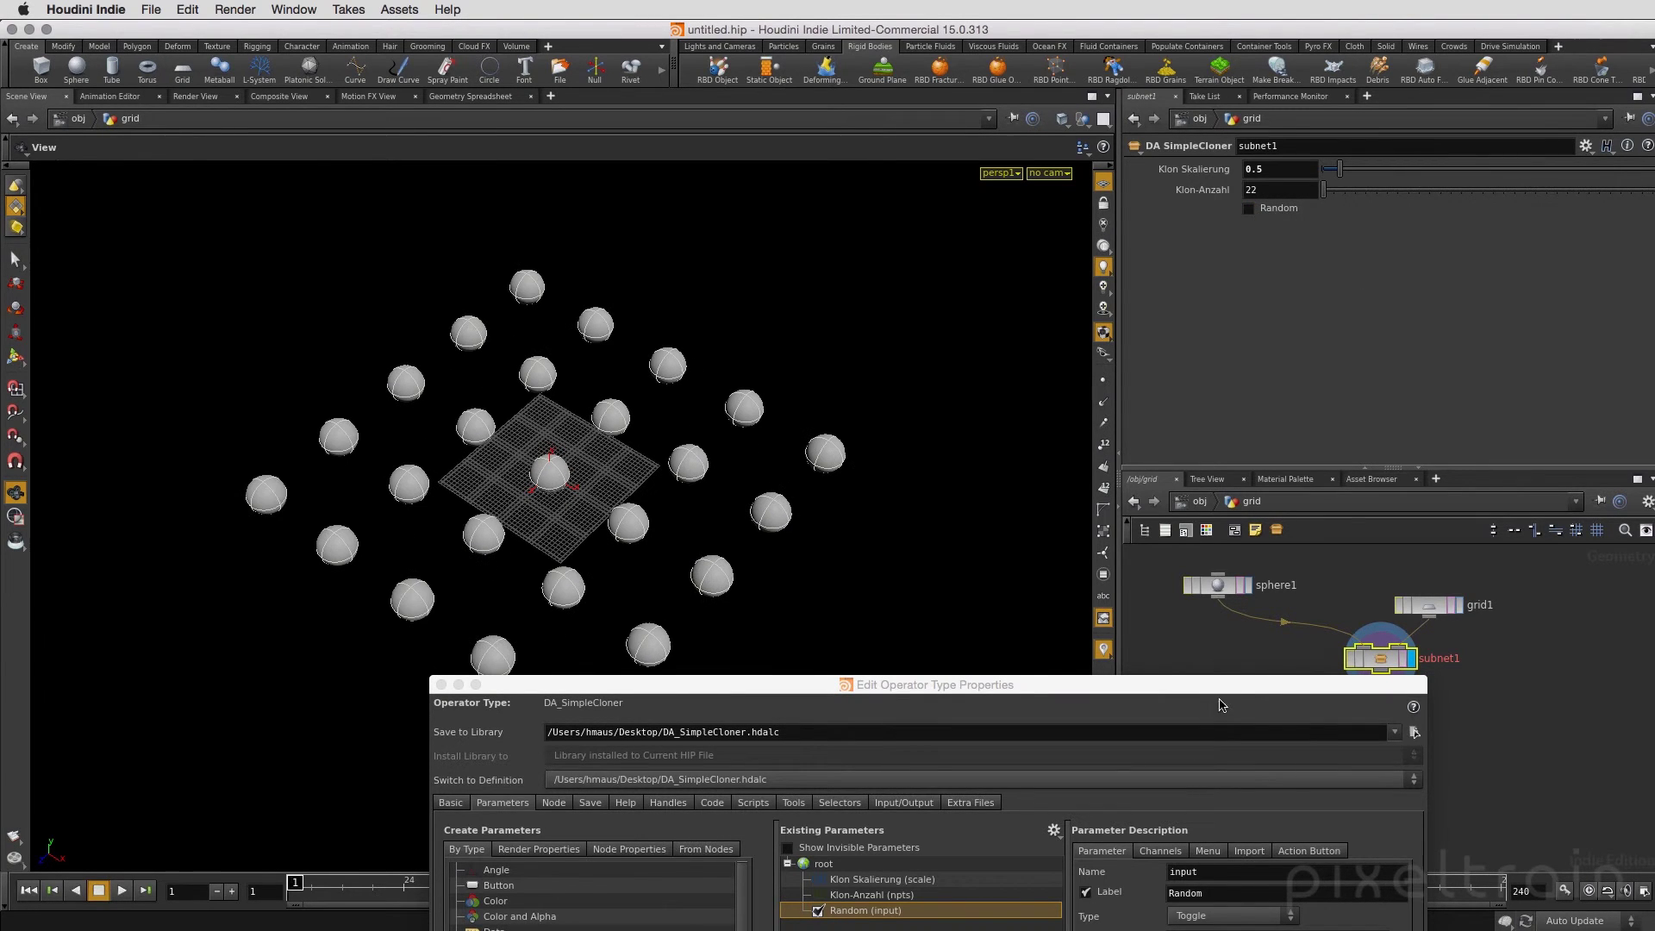
drag(1222, 686, 998, 145)
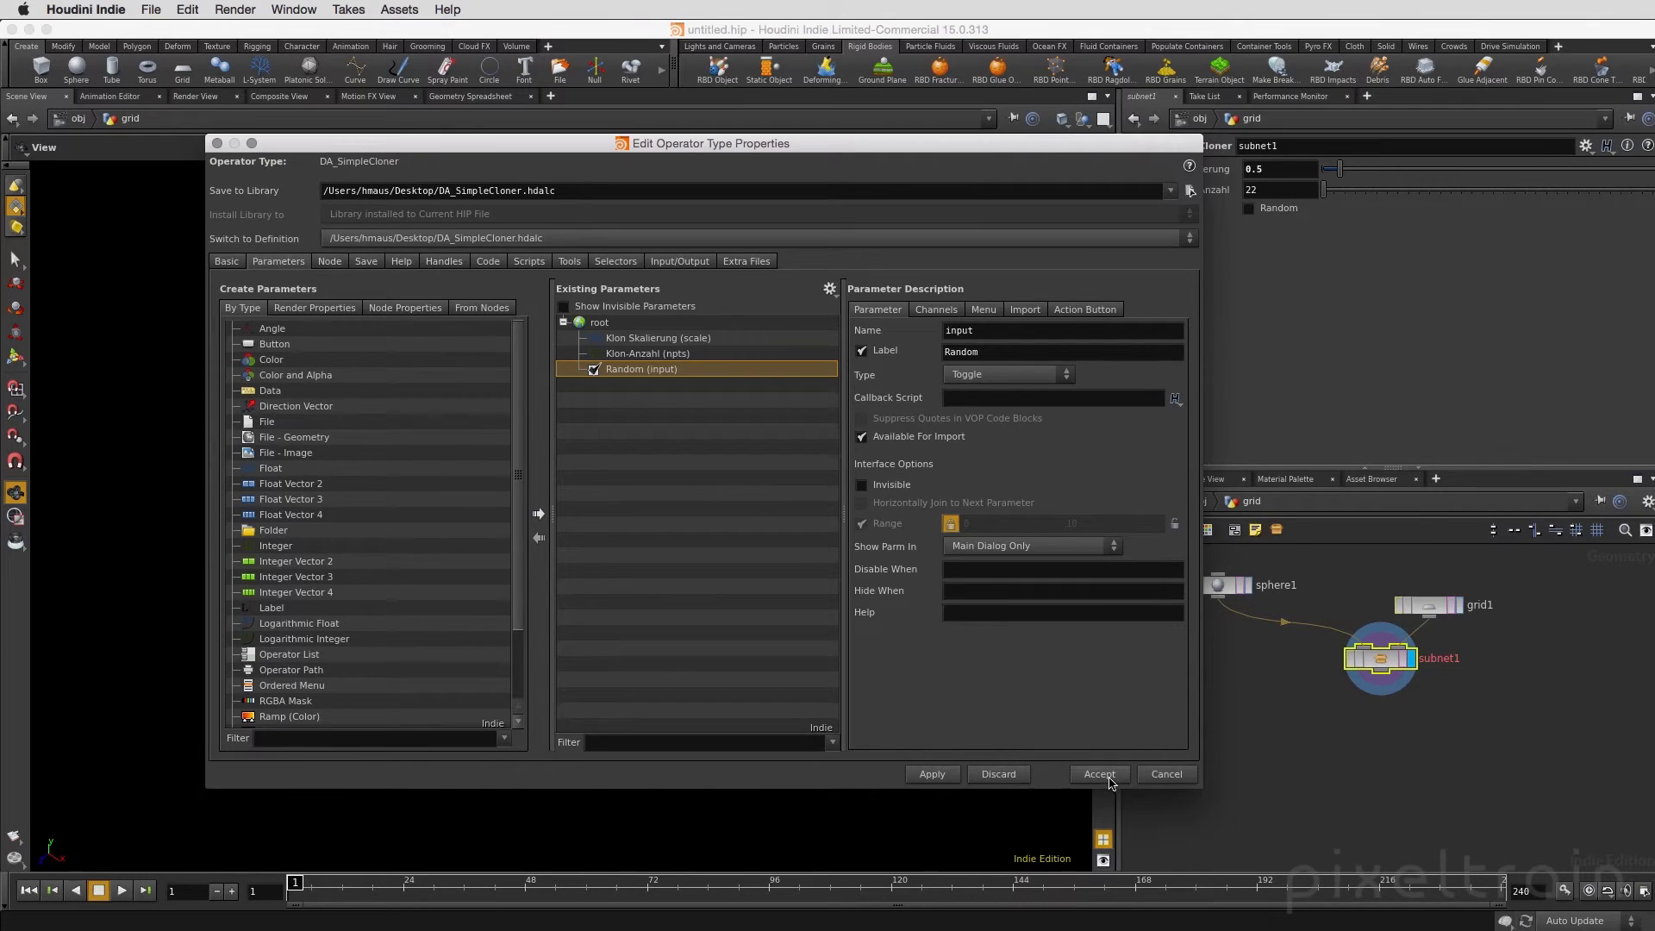
click(1111, 779)
- In Maya, reload DA_SimpleCloner and raise Klon Skalierung to 1.478
key(super+Tab)
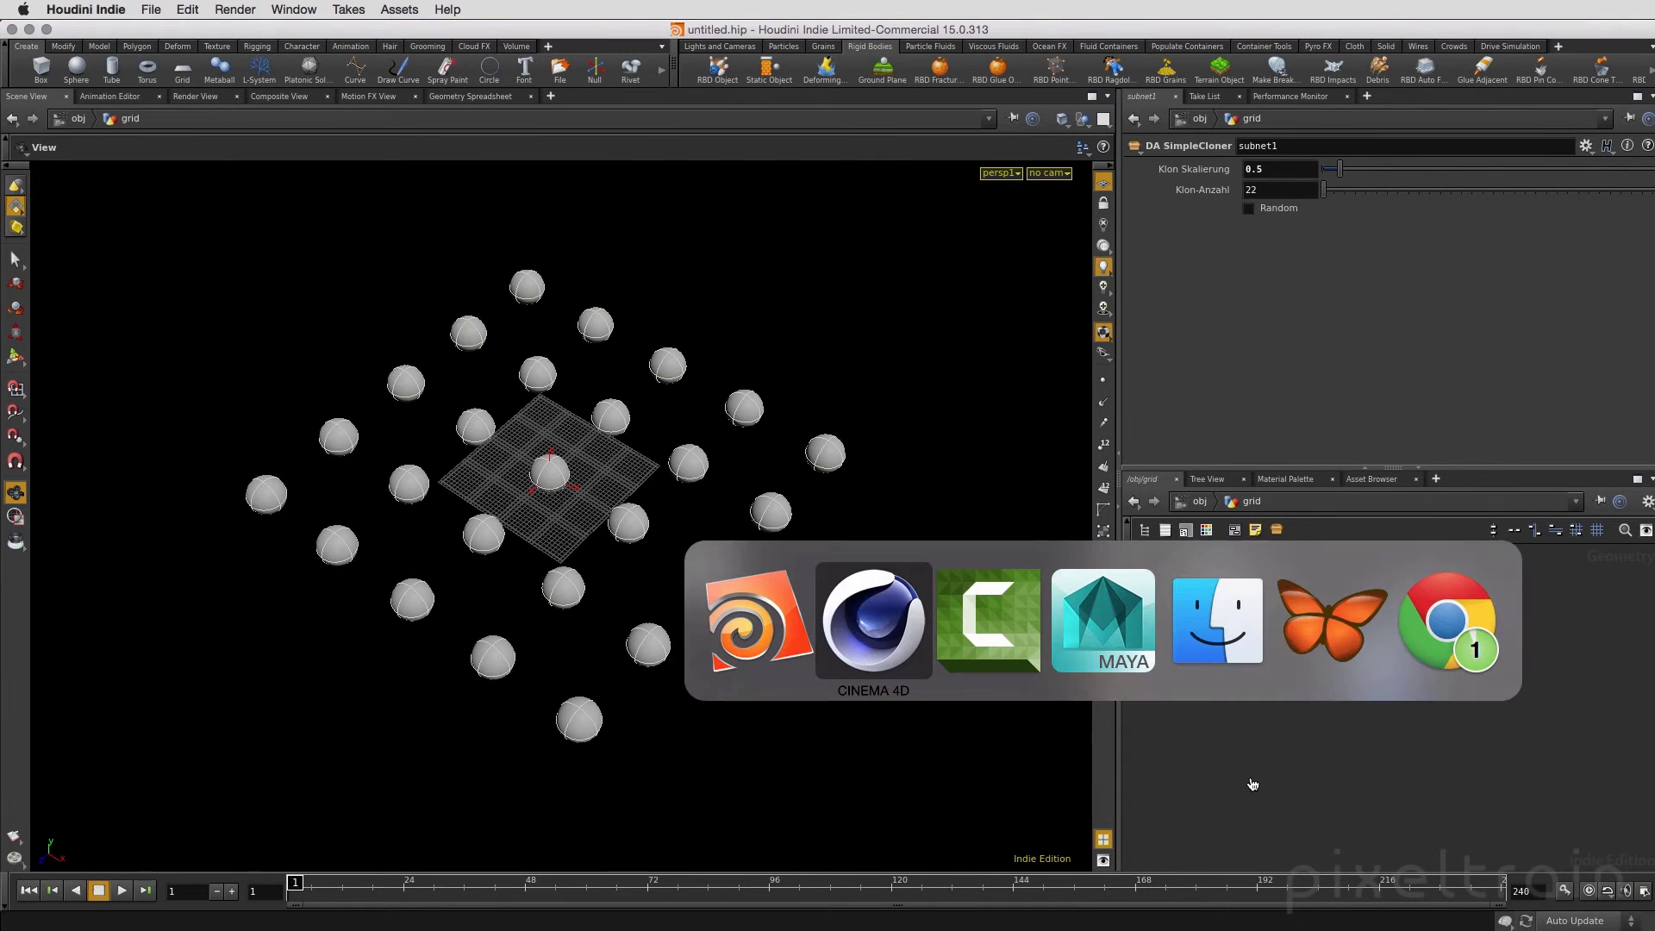
click(1112, 669)
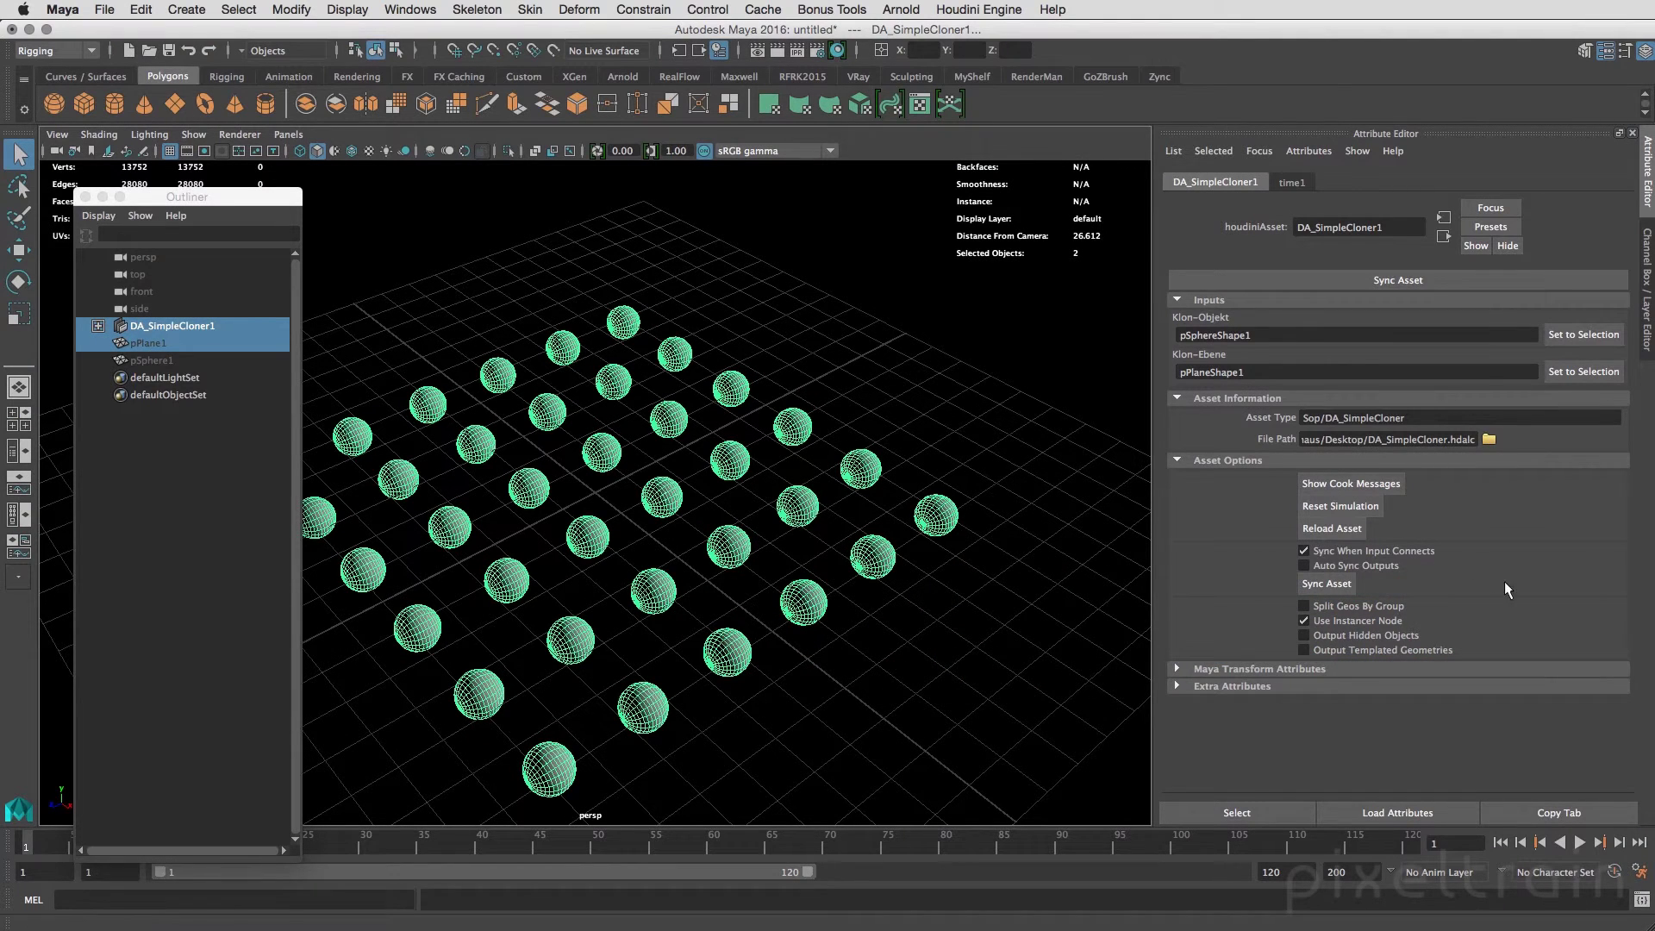
click(1336, 530)
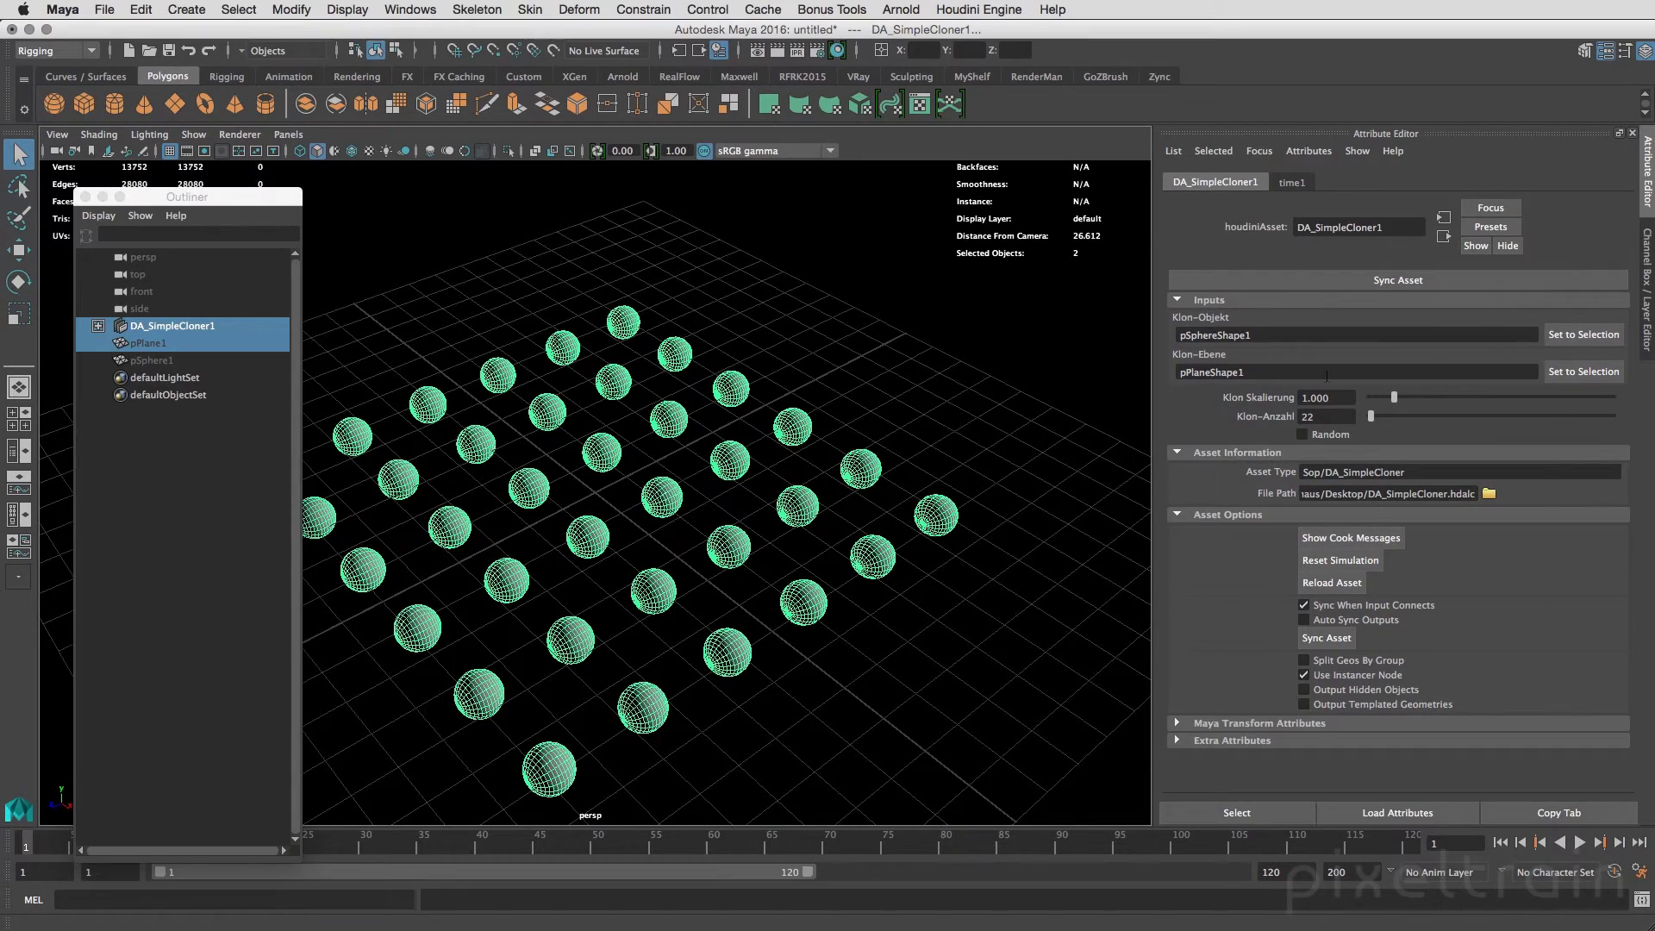
mouse_move(1394, 398)
mouse_down()
mouse_move(1418, 418)
mouse_move(1365, 420)
mouse_up()
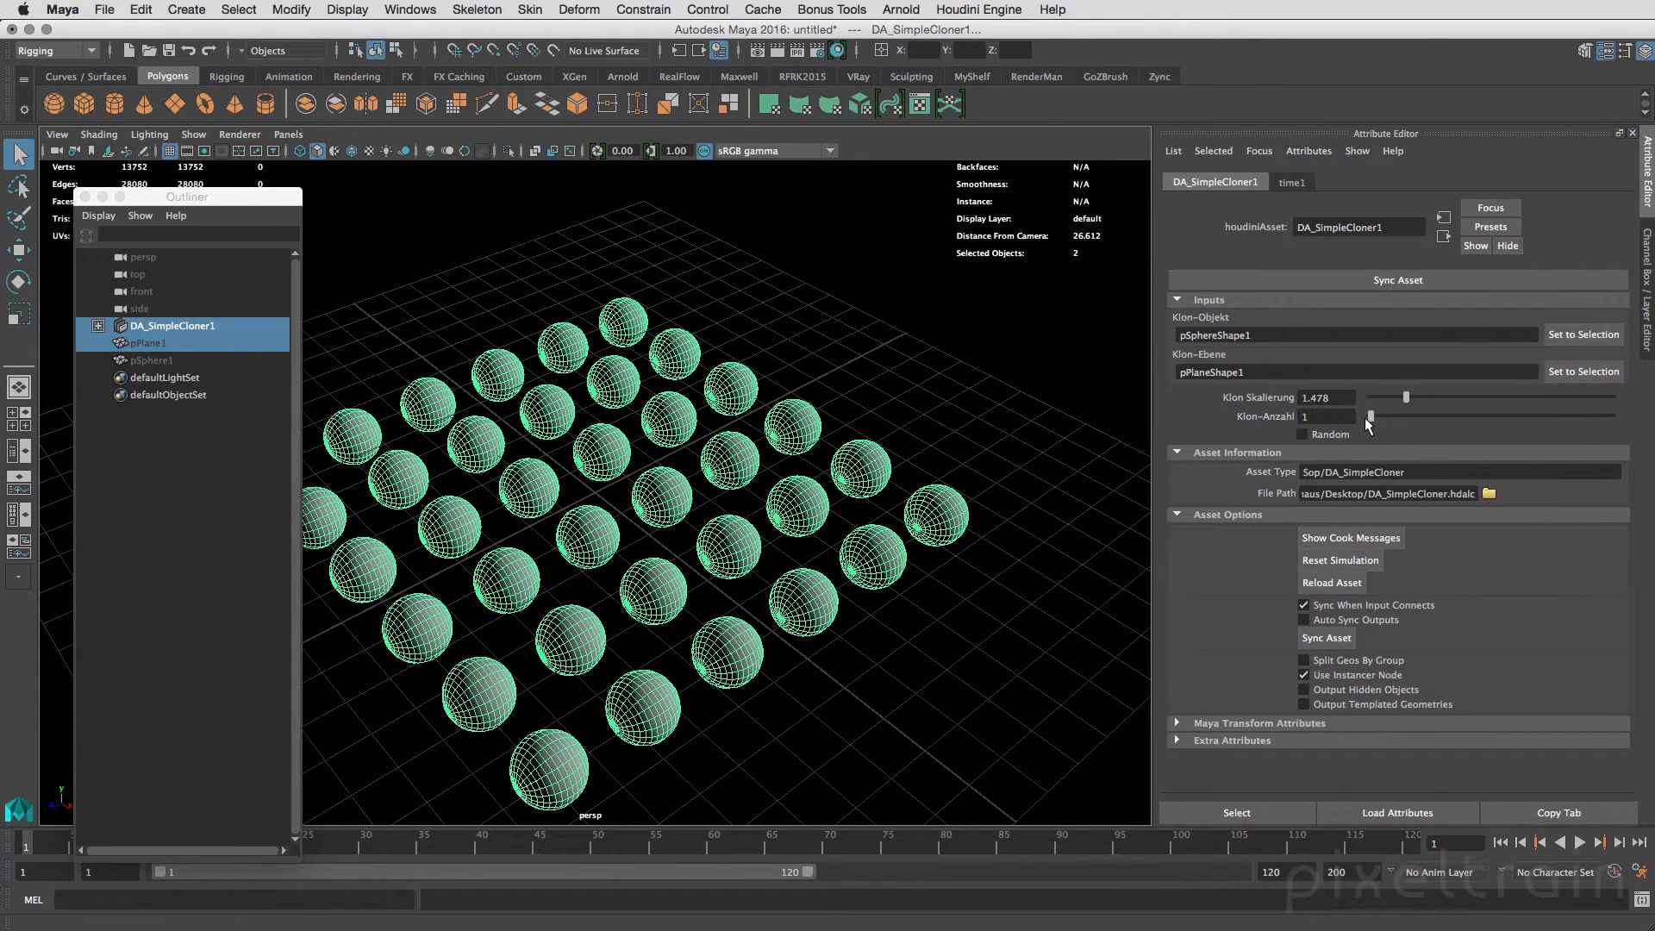
- Turn Random on and step Klon-Anzahl through 5 and 10 to 30
drag(1371, 419, 1373, 419)
click(1309, 416)
text(5)
key(Return)
click(1302, 433)
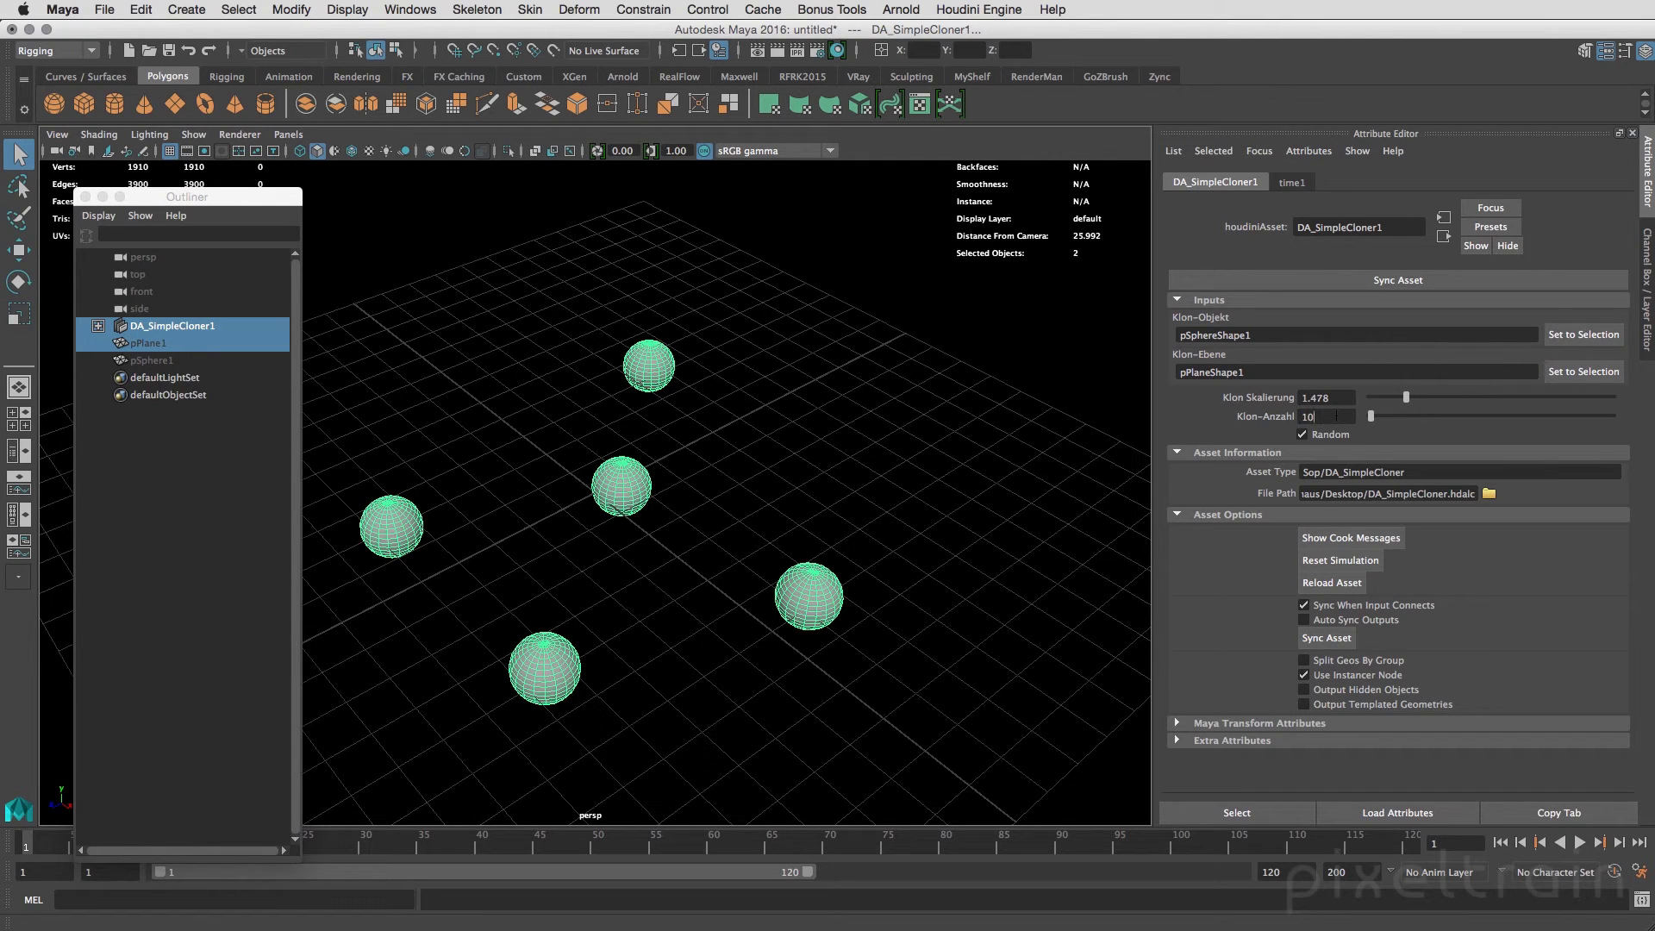
text(10)
key(Return)
alt+drag(621, 561, 689, 560)
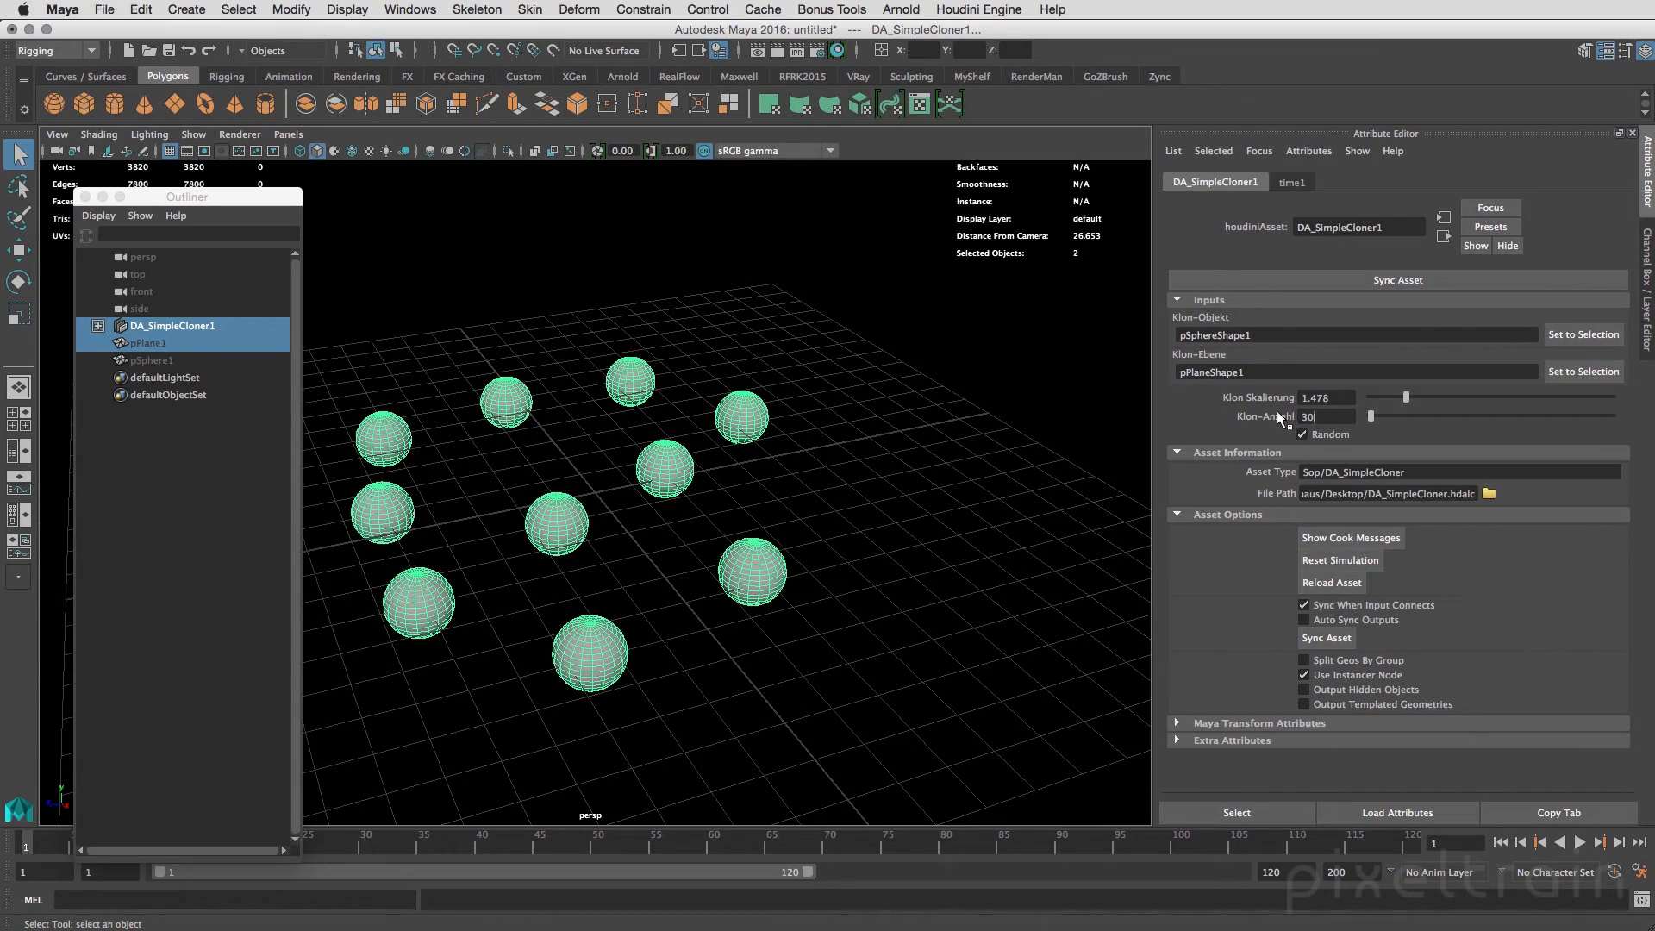
key(Return)
mouse_move(657, 498)
alt+mouse_down()
mouse_move(695, 518)
mouse_move(1032, 473)
mouse_move(768, 528)
mouse_move(927, 522)
mouse_move(735, 433)
mouse_move(887, 506)
mouse_move(942, 507)
alt+mouse_up()
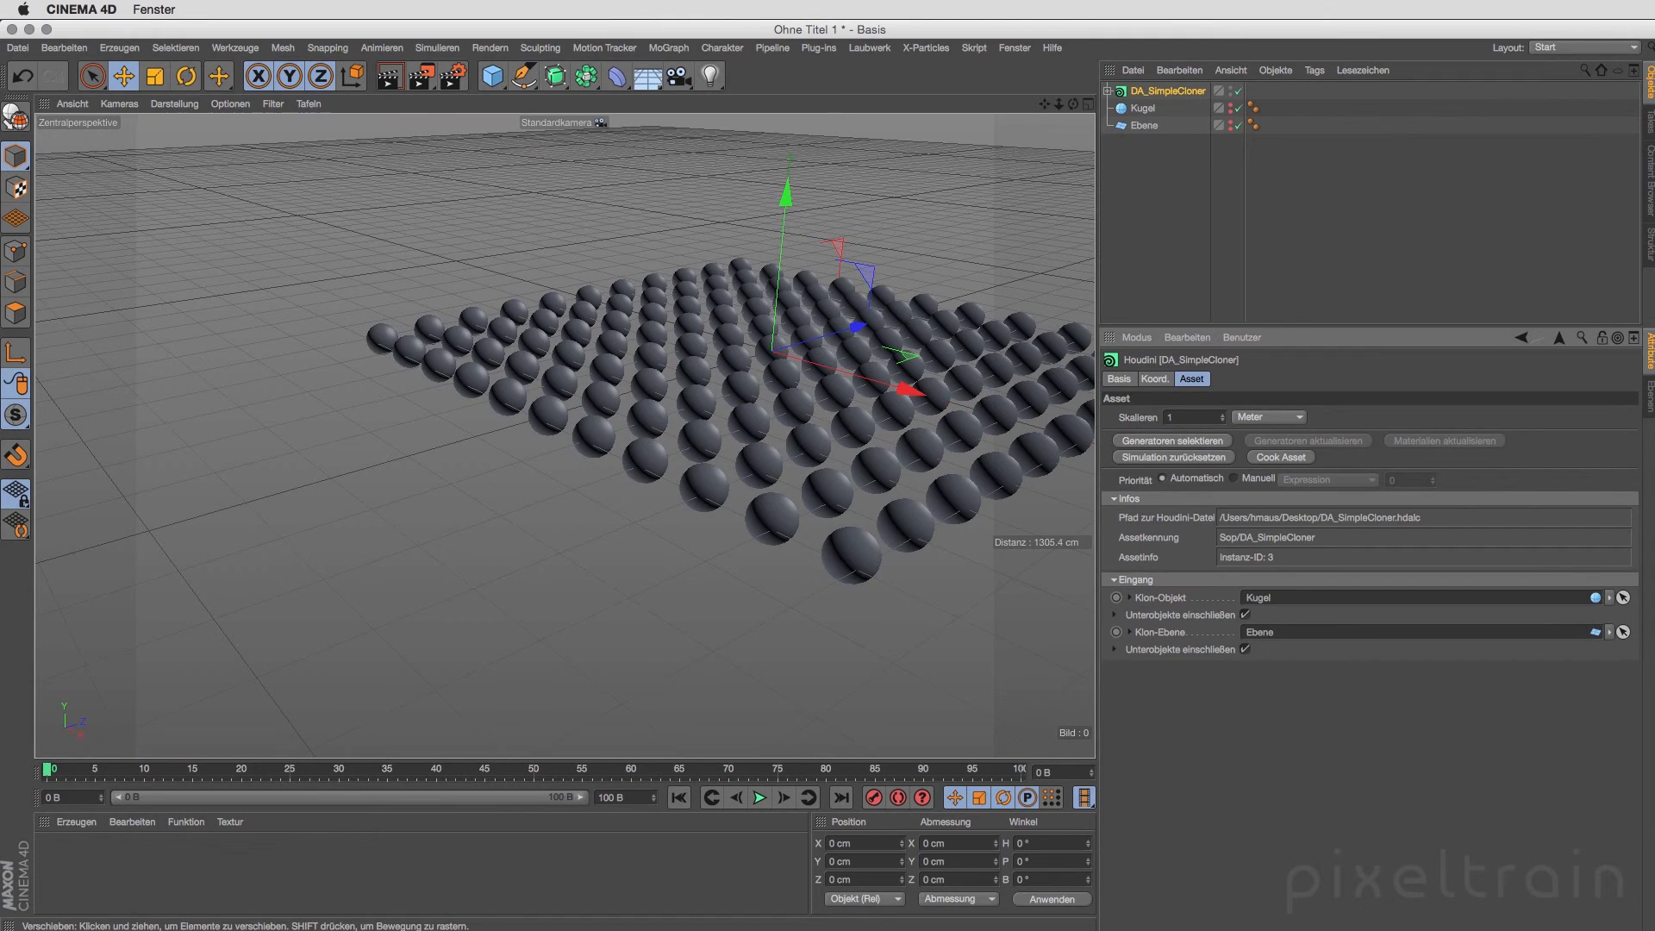
- Delete the old DA_SimpleCloner and load DA_SimpleCloner.hdalc through Houdini Engine
click(1161, 92)
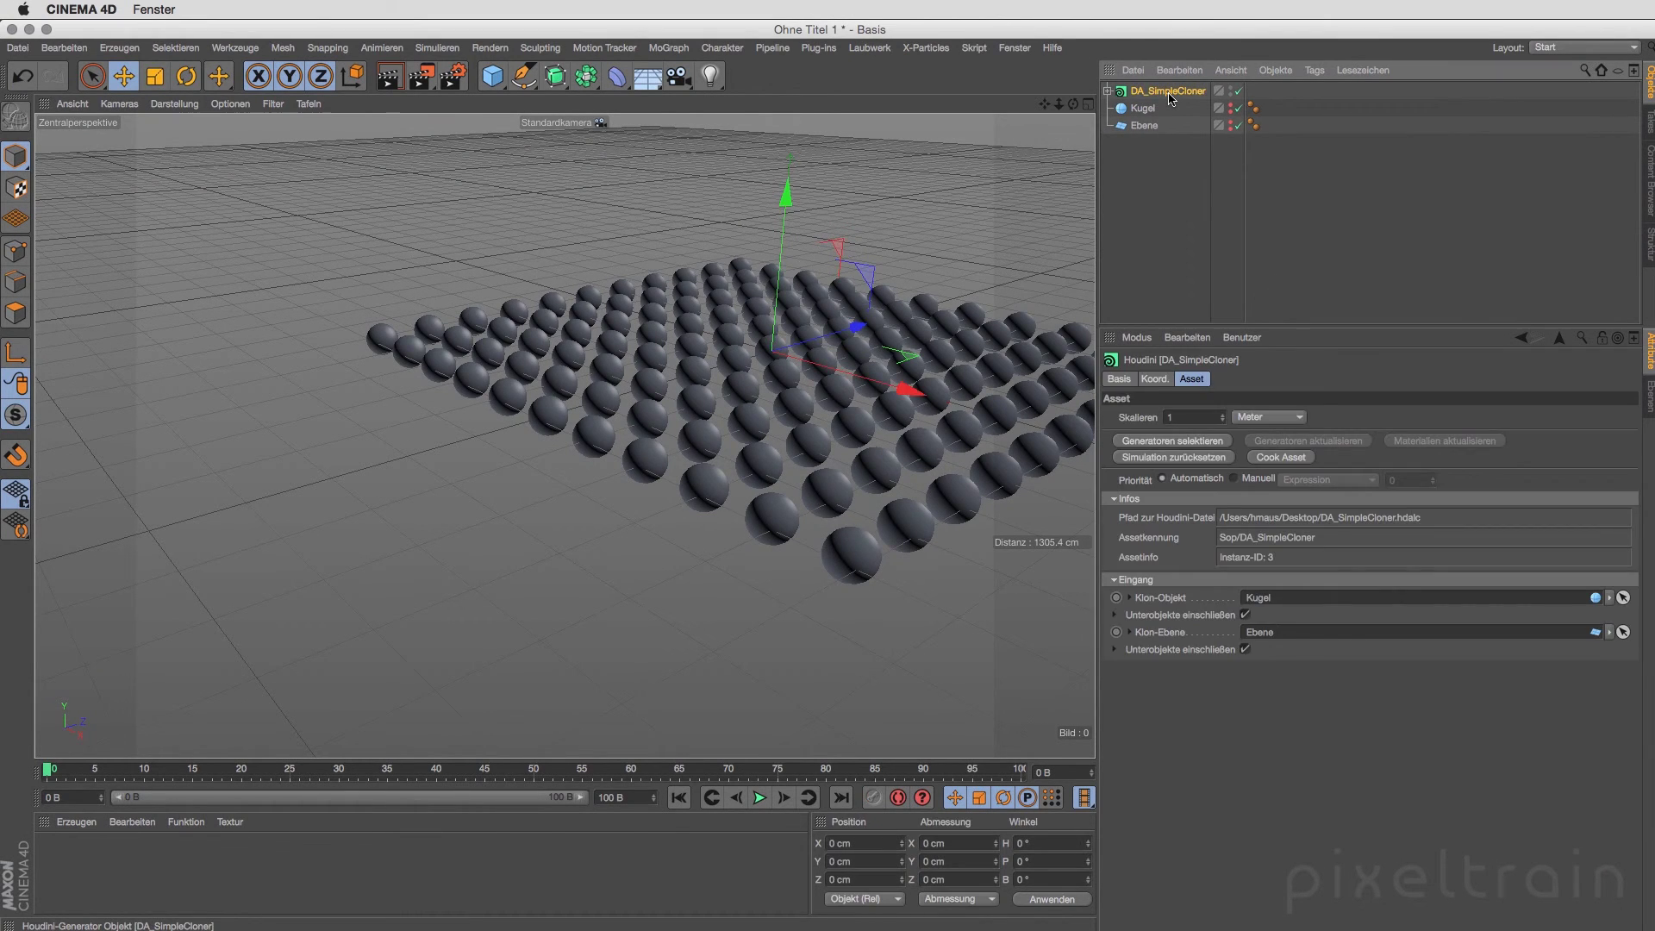
key(Delete)
click(772, 48)
mouse_move(805, 74)
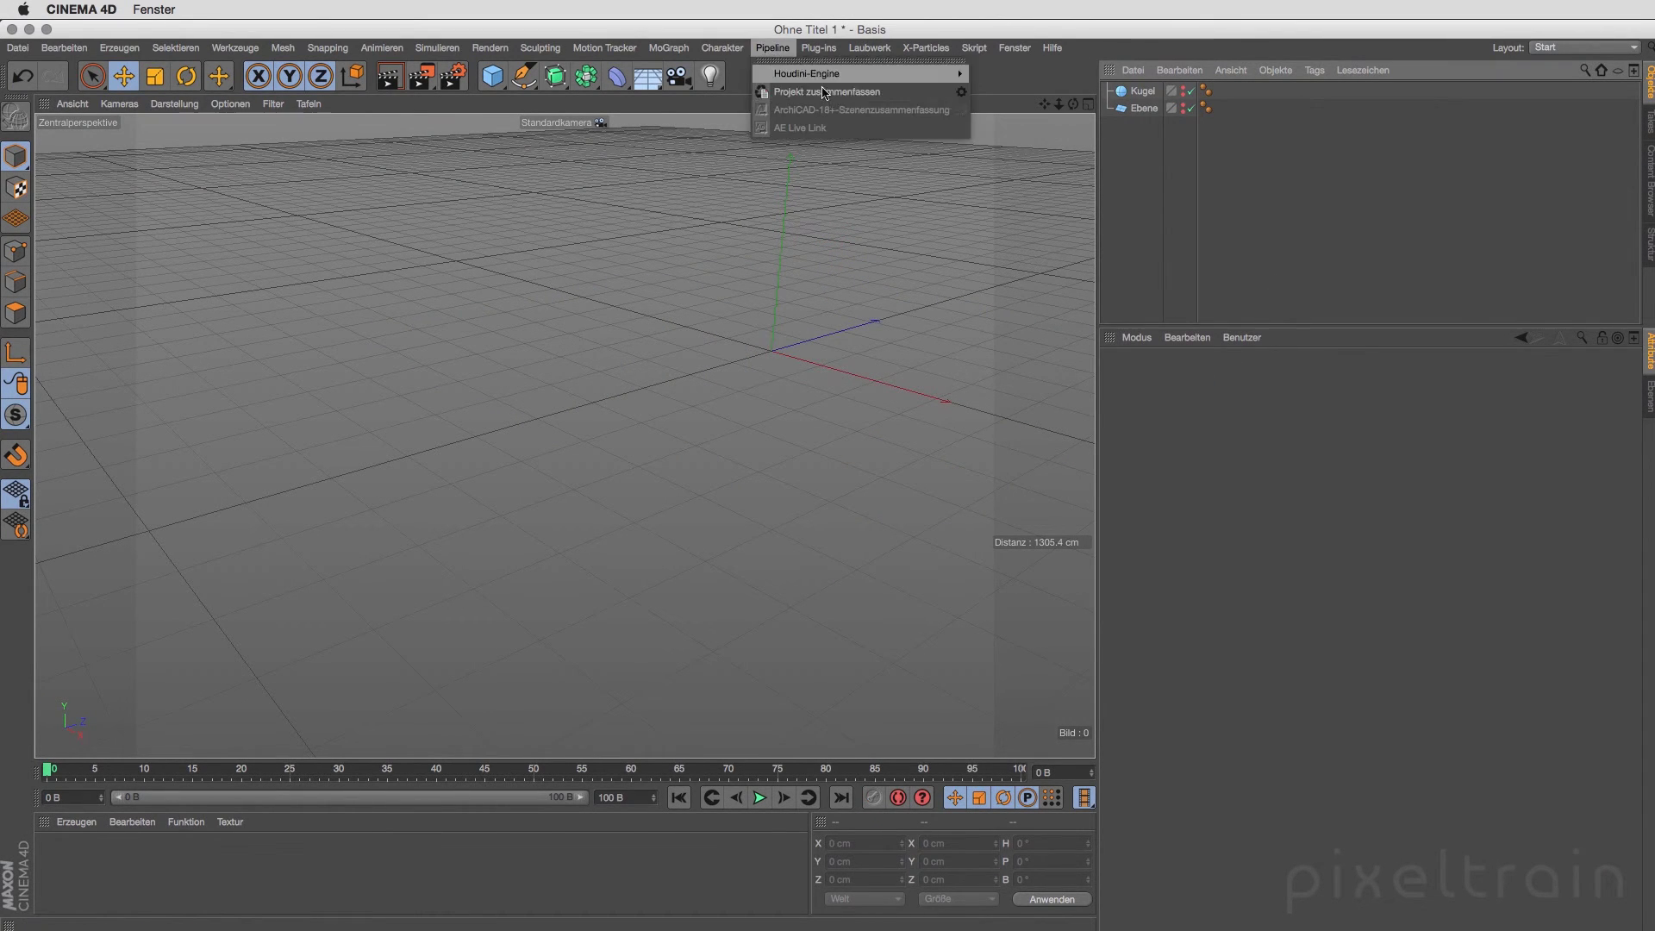
click(1073, 102)
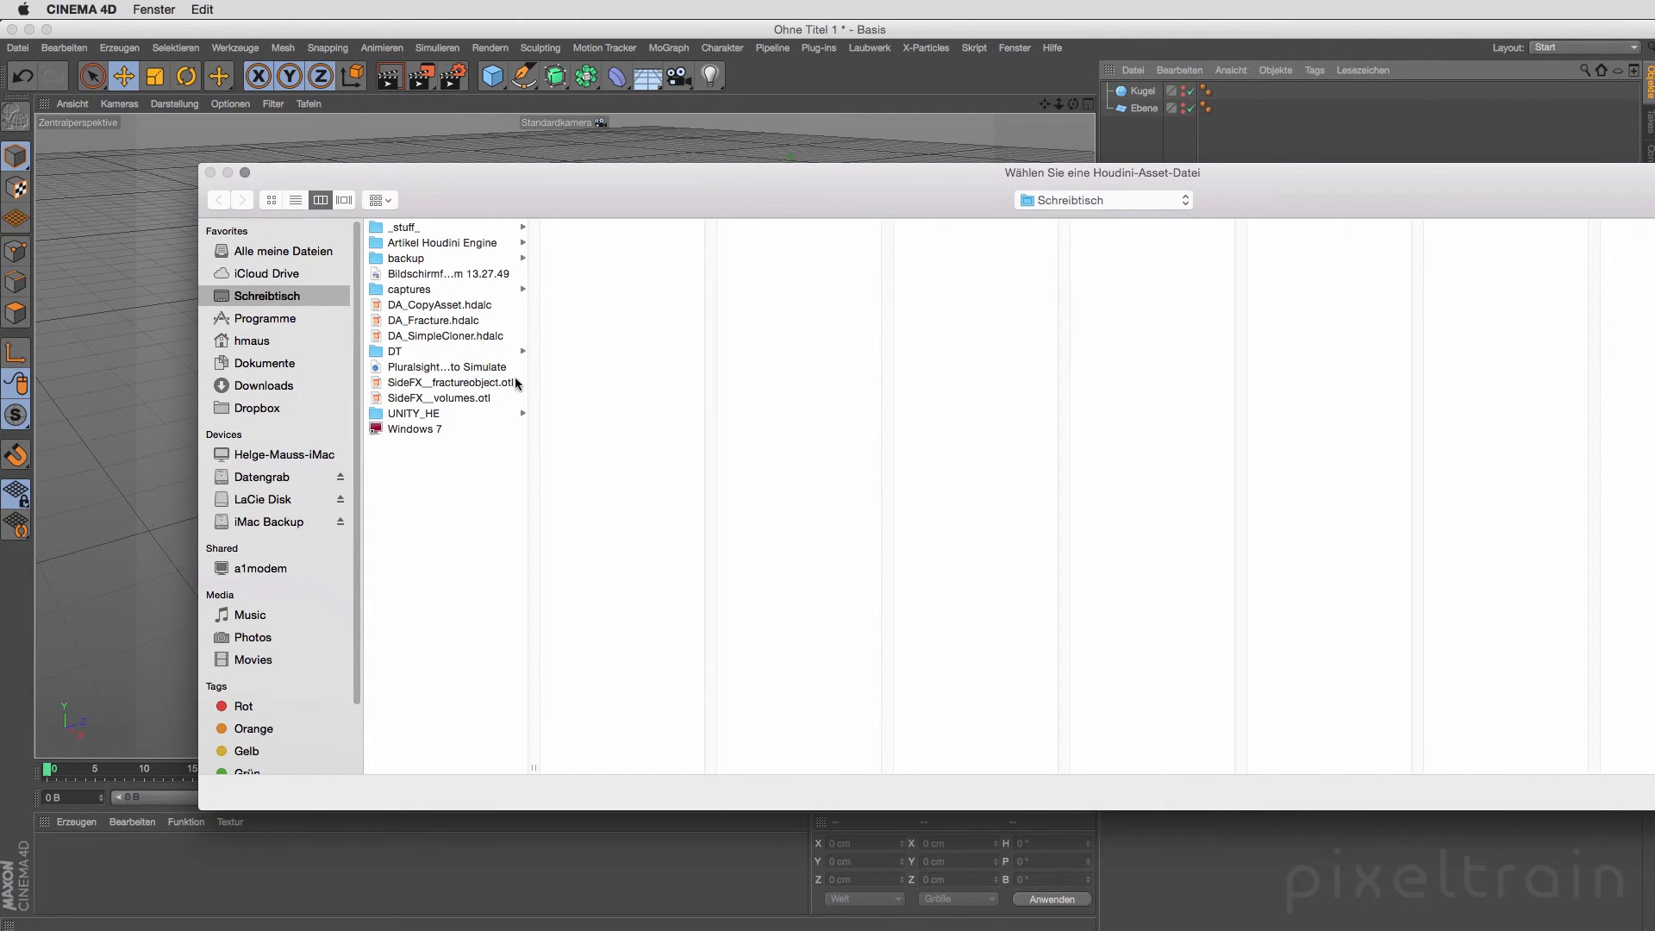
click(462, 336)
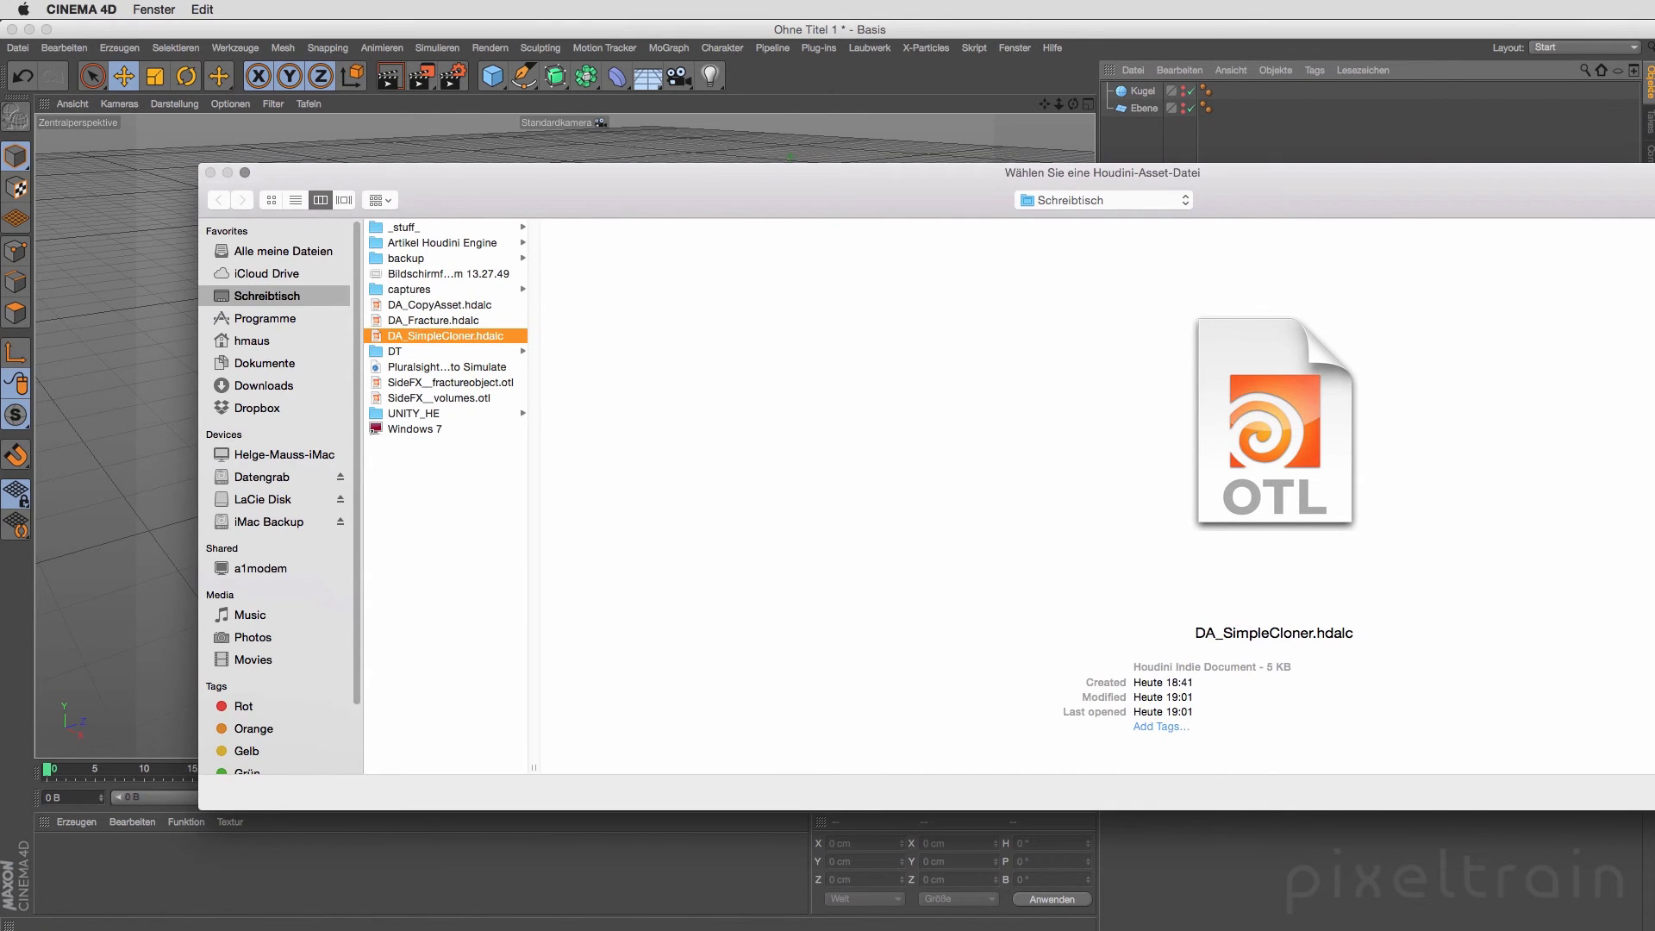
key(Return)
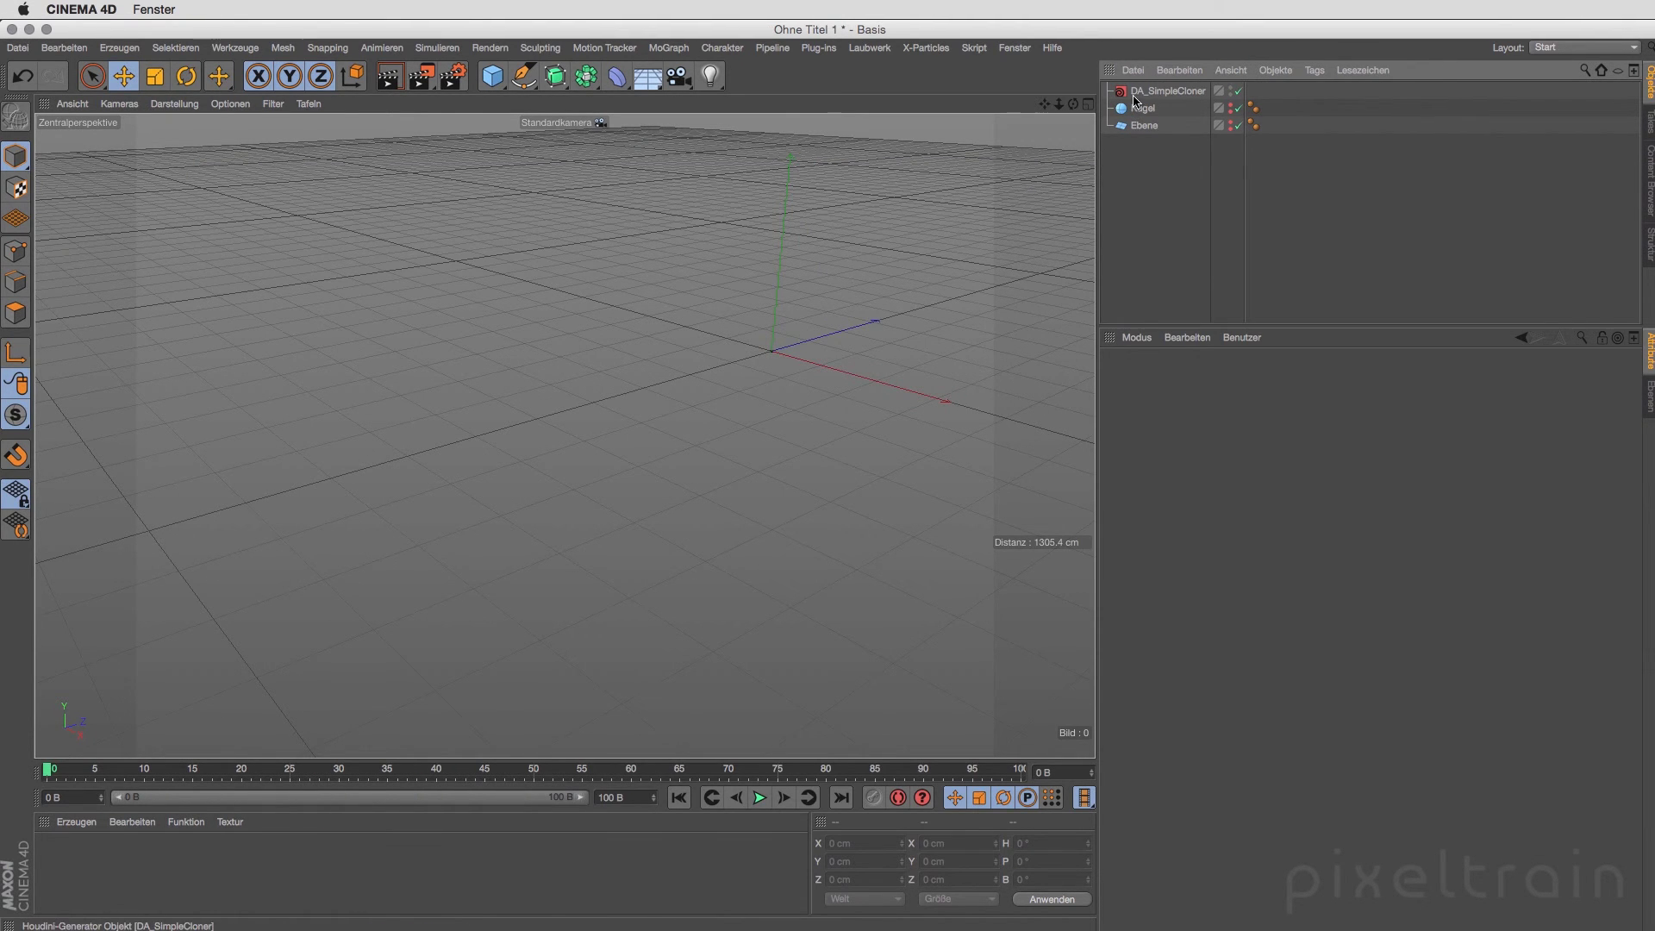
- Link Ebene as Klon-Ebene and Kugel as Klon-Objekt on the new asset
click(1194, 91)
drag(1143, 126, 1306, 632)
drag(1143, 108, 1306, 598)
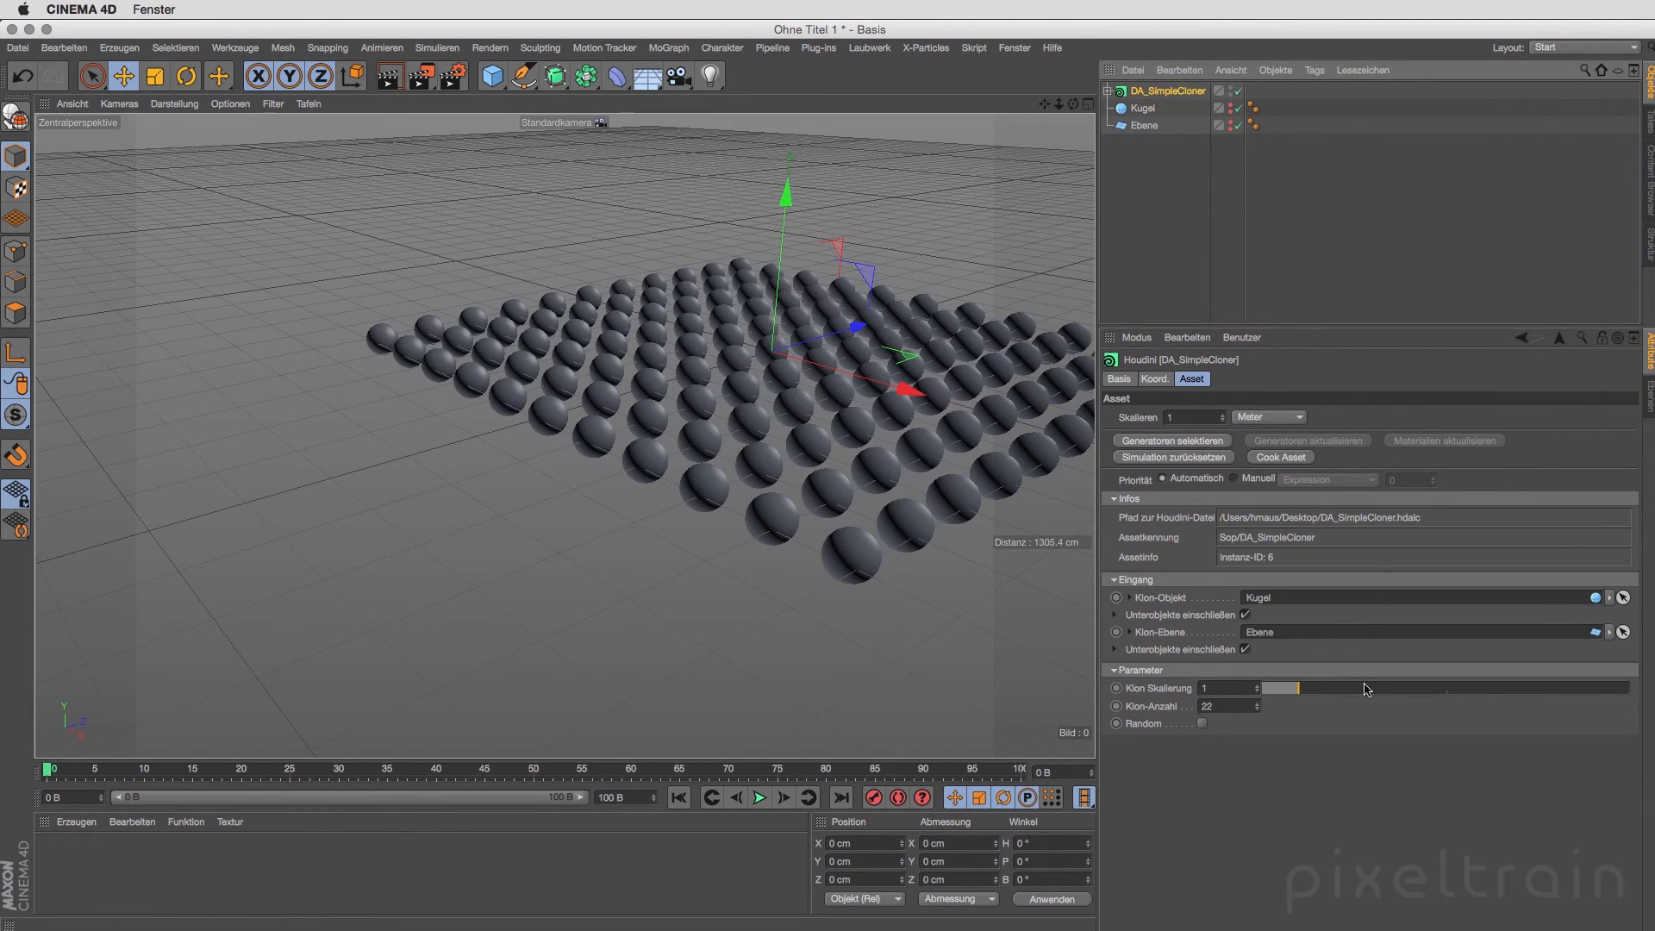
- Give DA_SimpleCloner Klon Skalierung 0.75, Random enabled and Klon-Anzahl 20
alt+drag(535, 431, 603, 448)
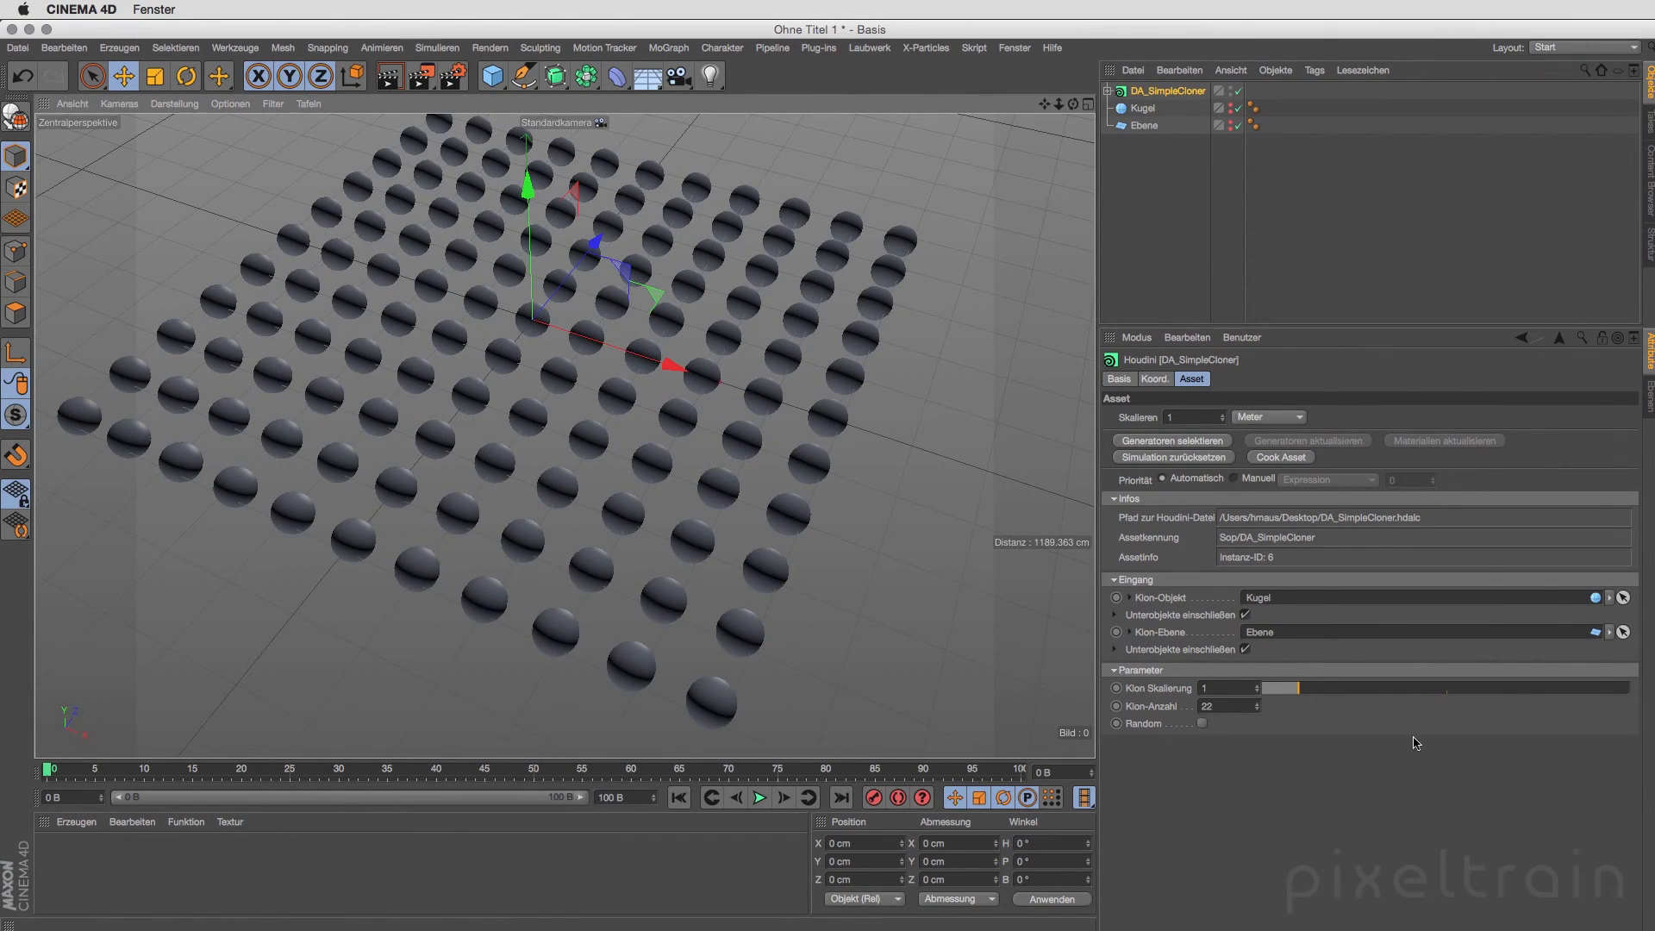
drag(1298, 687, 1288, 691)
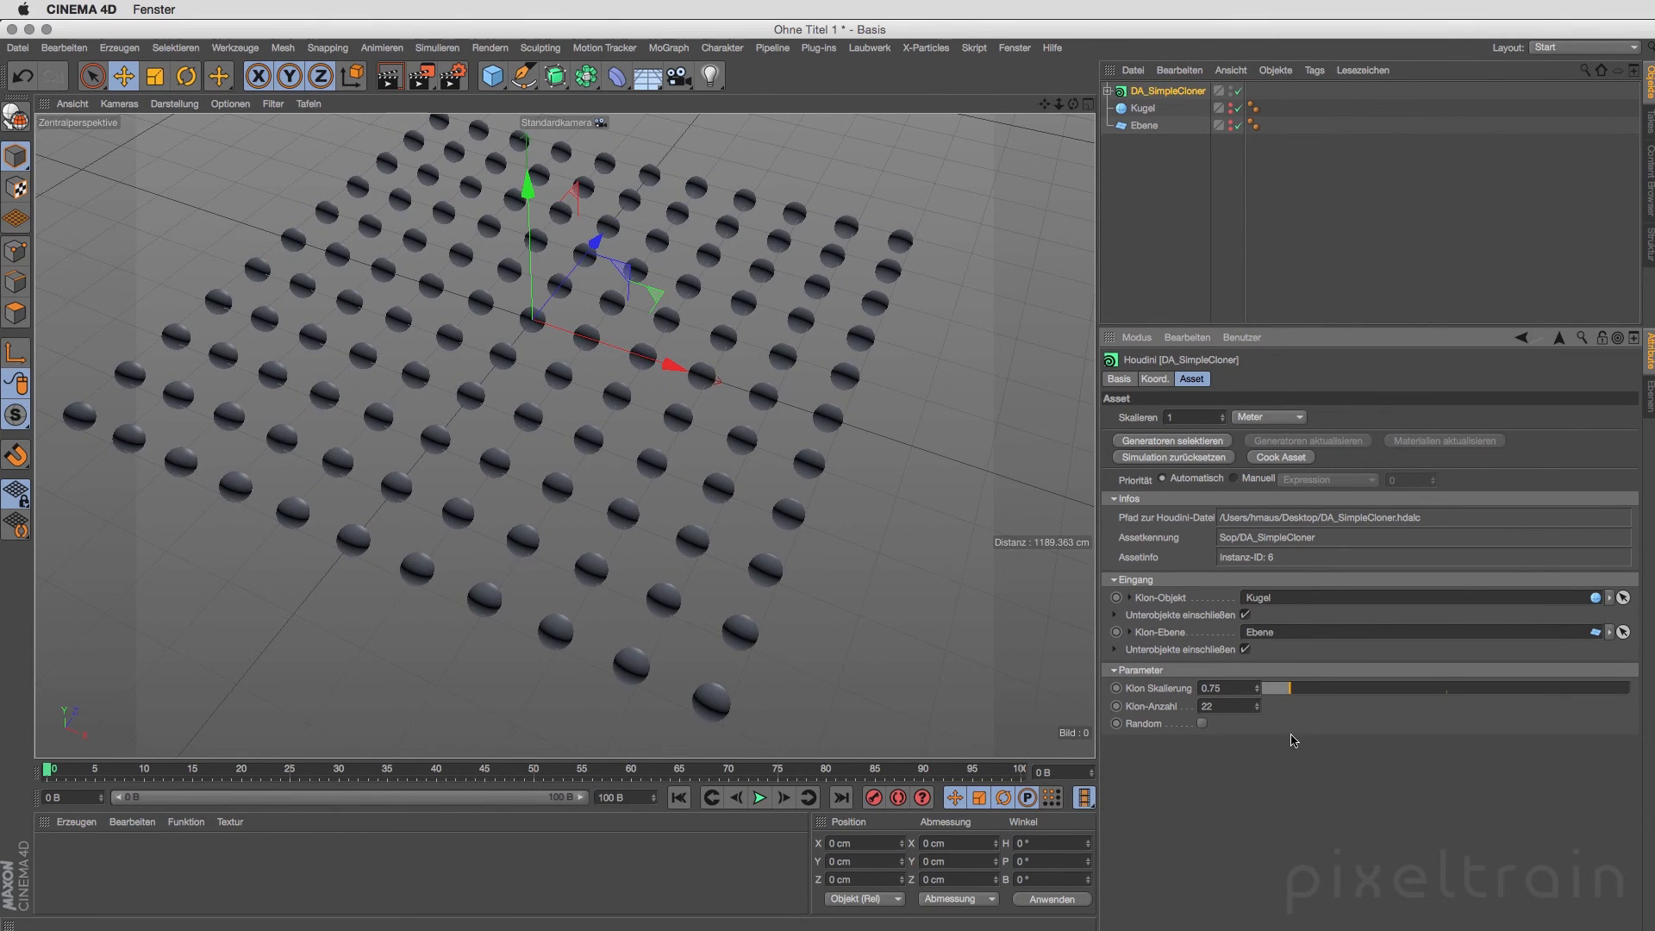
click(1202, 723)
mouse_move(1257, 706)
mouse_down()
mouse_move(1257, 689)
mouse_move(1257, 720)
mouse_move(1256, 706)
mouse_up()
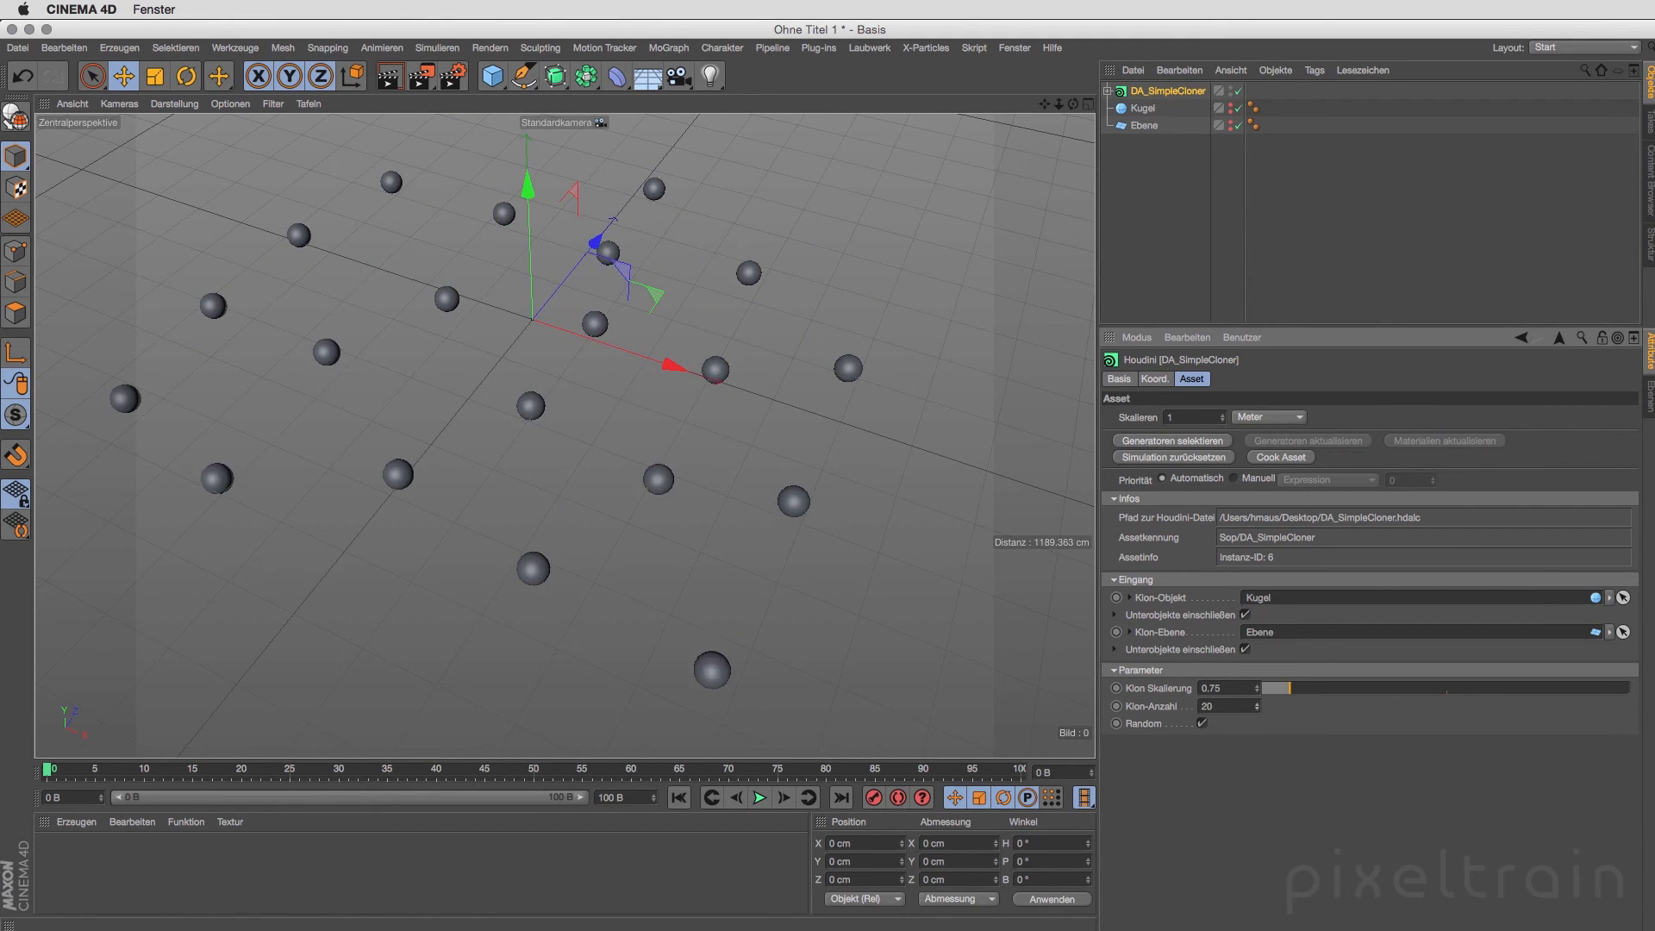